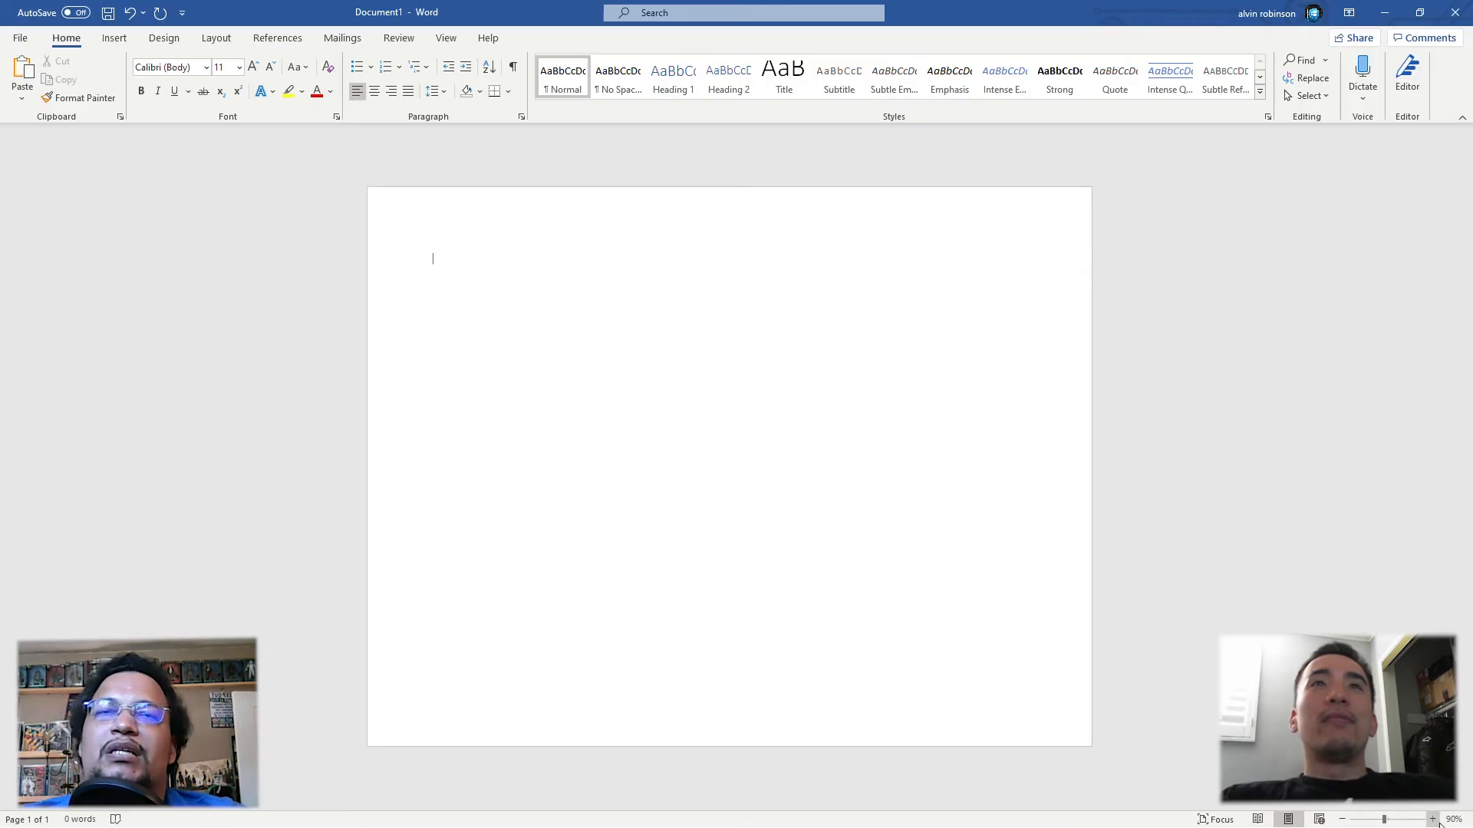
Step: Search online pictures for "zl1 camaro" and insert the photo of the red Camaro on a dark racetrack
{"action": "left_click", "coordinate": [1432, 819]}
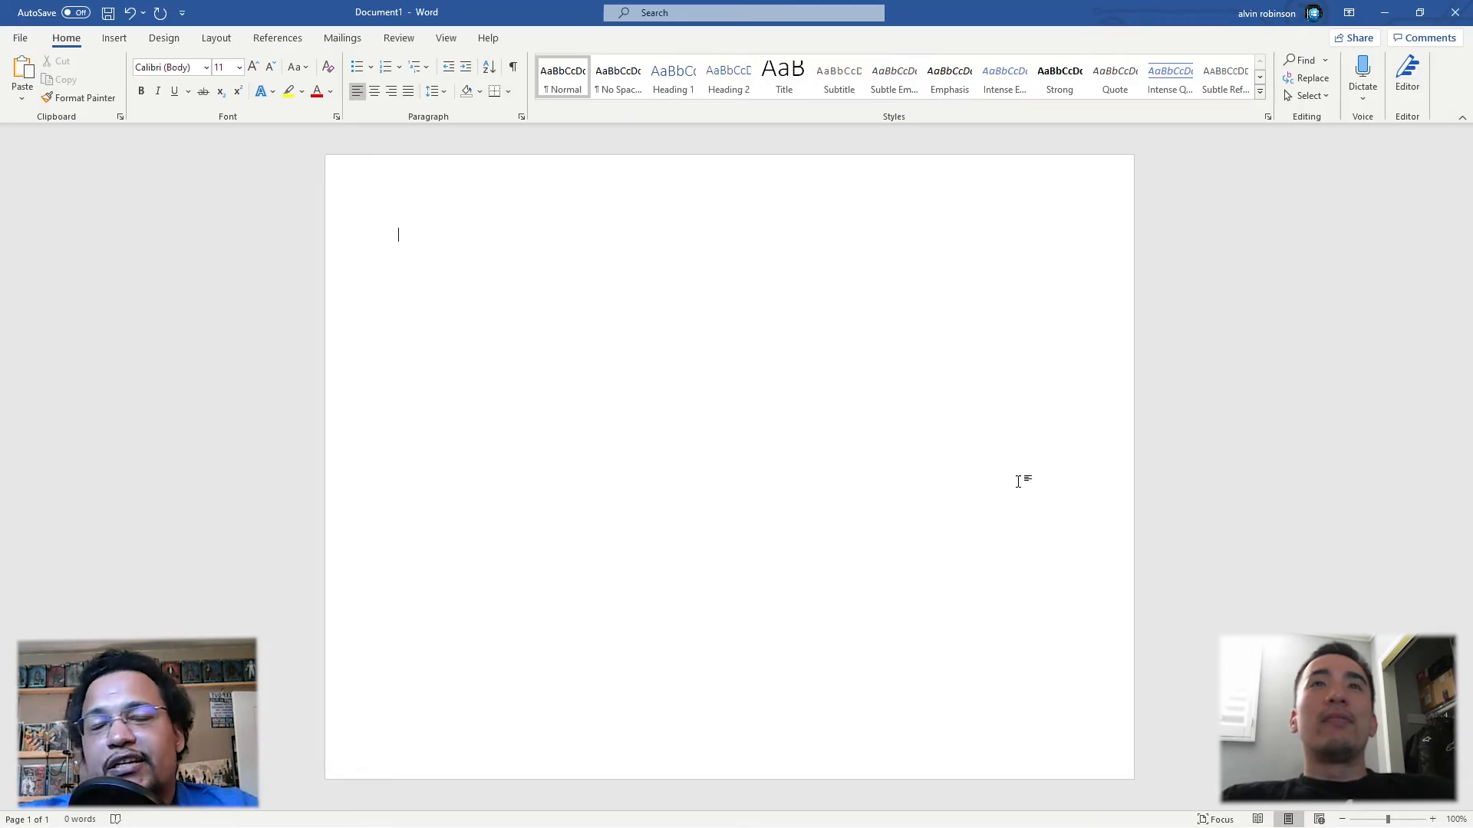
{"action": "left_click", "coordinate": [114, 37]}
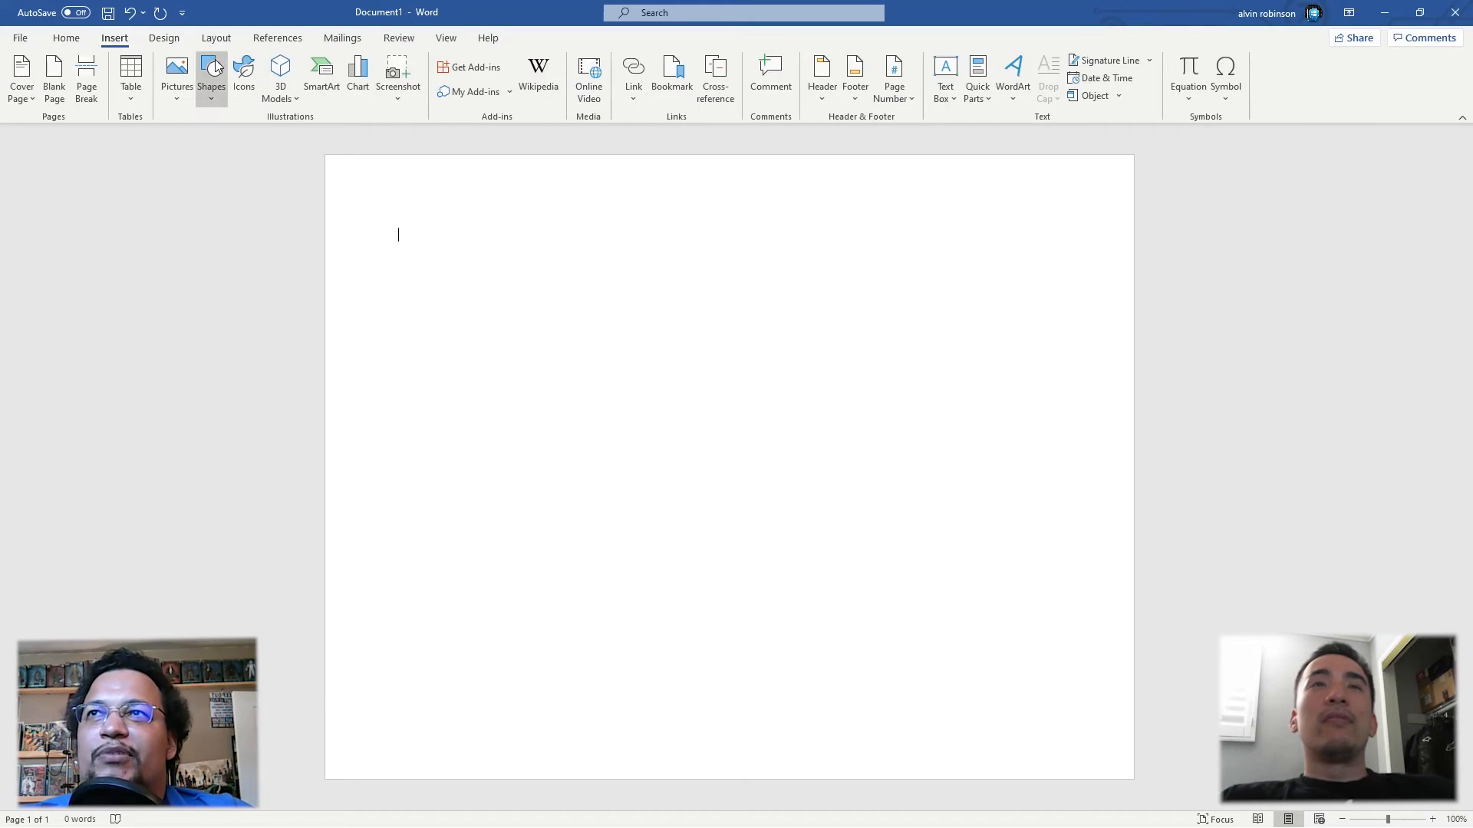
{"action": "left_click", "coordinate": [175, 92]}
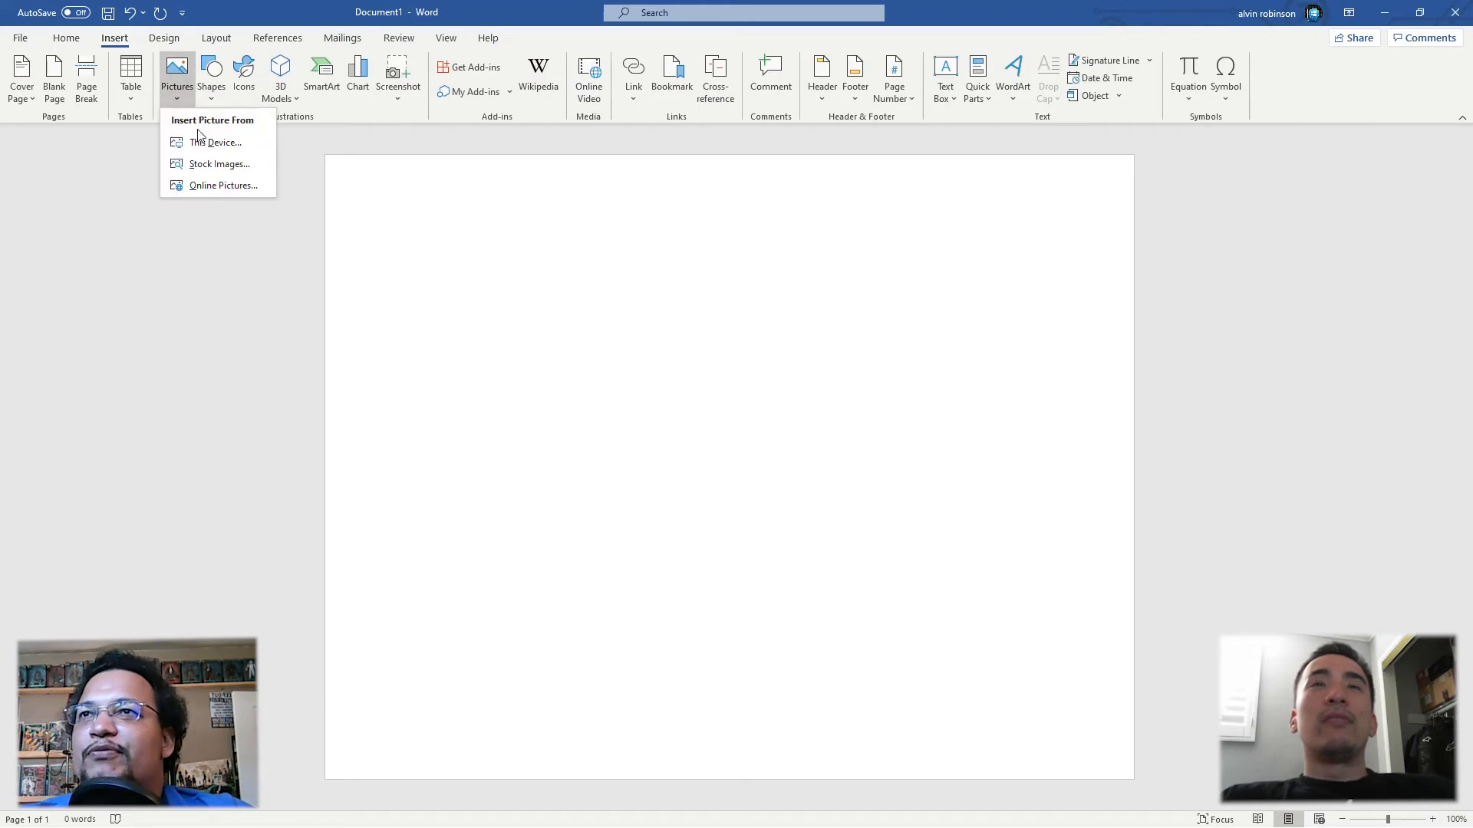
{"action": "left_click", "coordinate": [213, 186]}
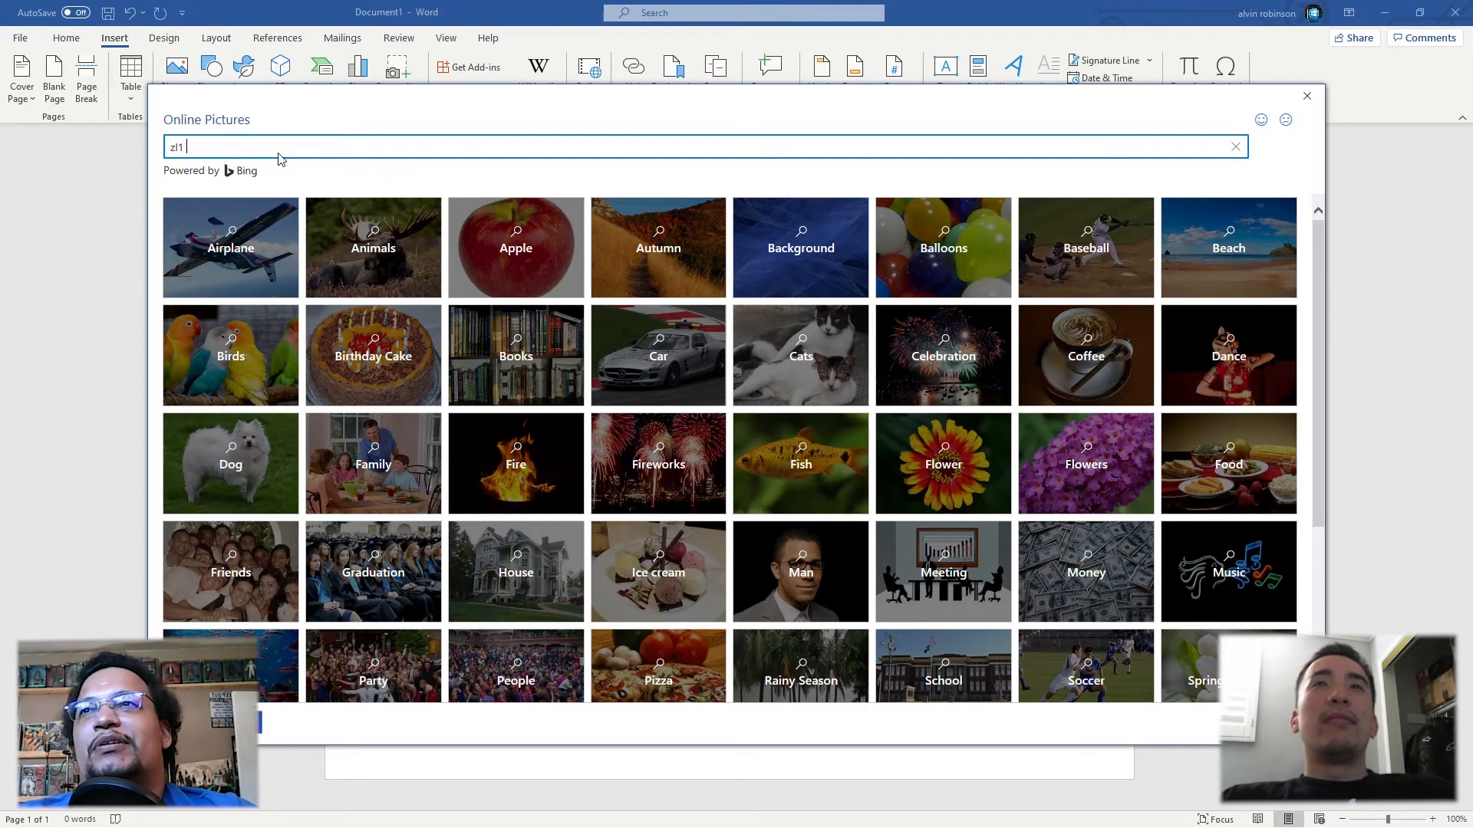
{"action": "type", "text": "amaro"}
{"action": "key", "text": "Return"}
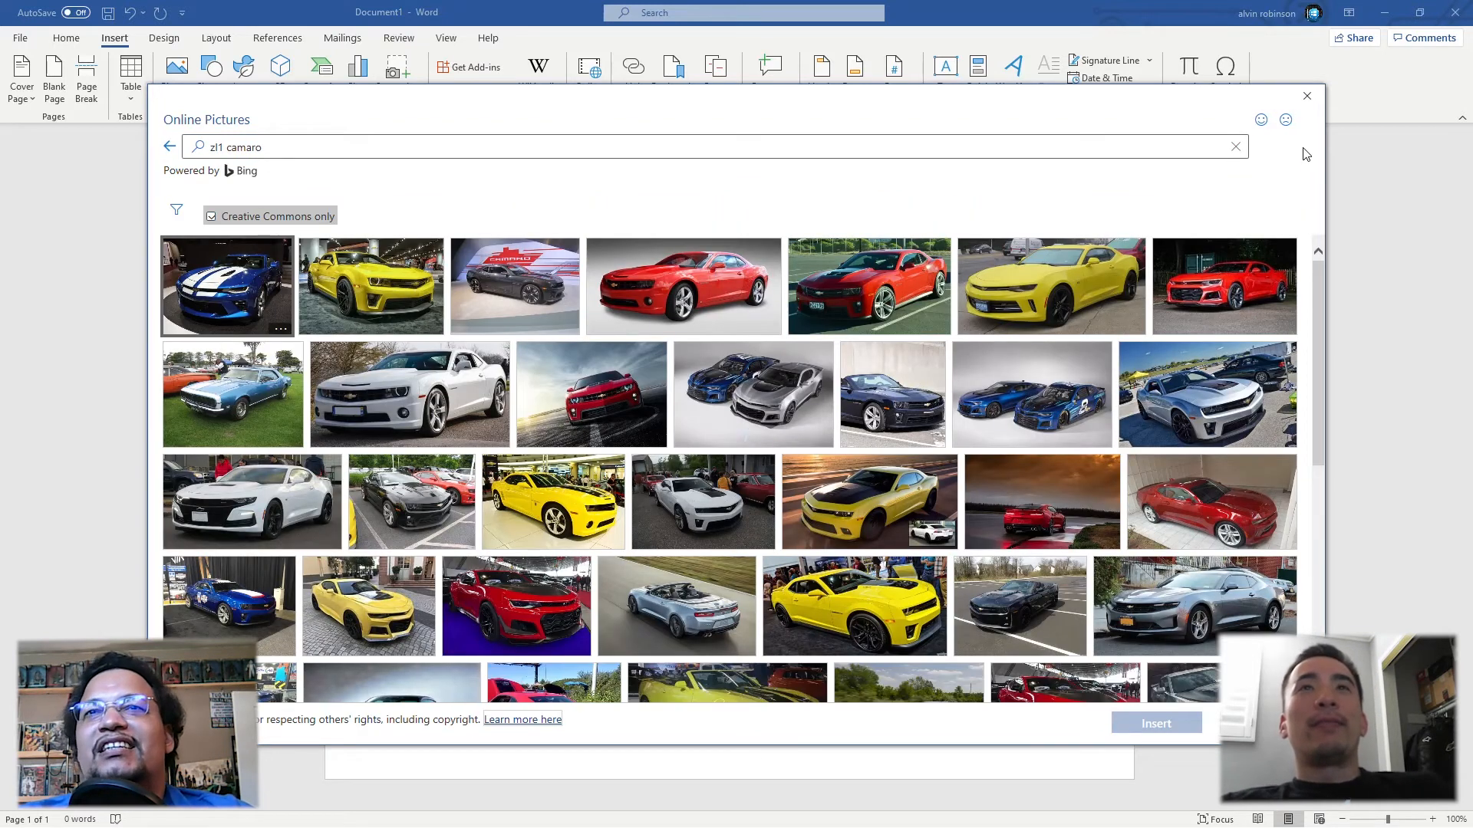
{"action": "left_click", "coordinate": [566, 383]}
{"action": "left_click", "coordinate": [1156, 723]}
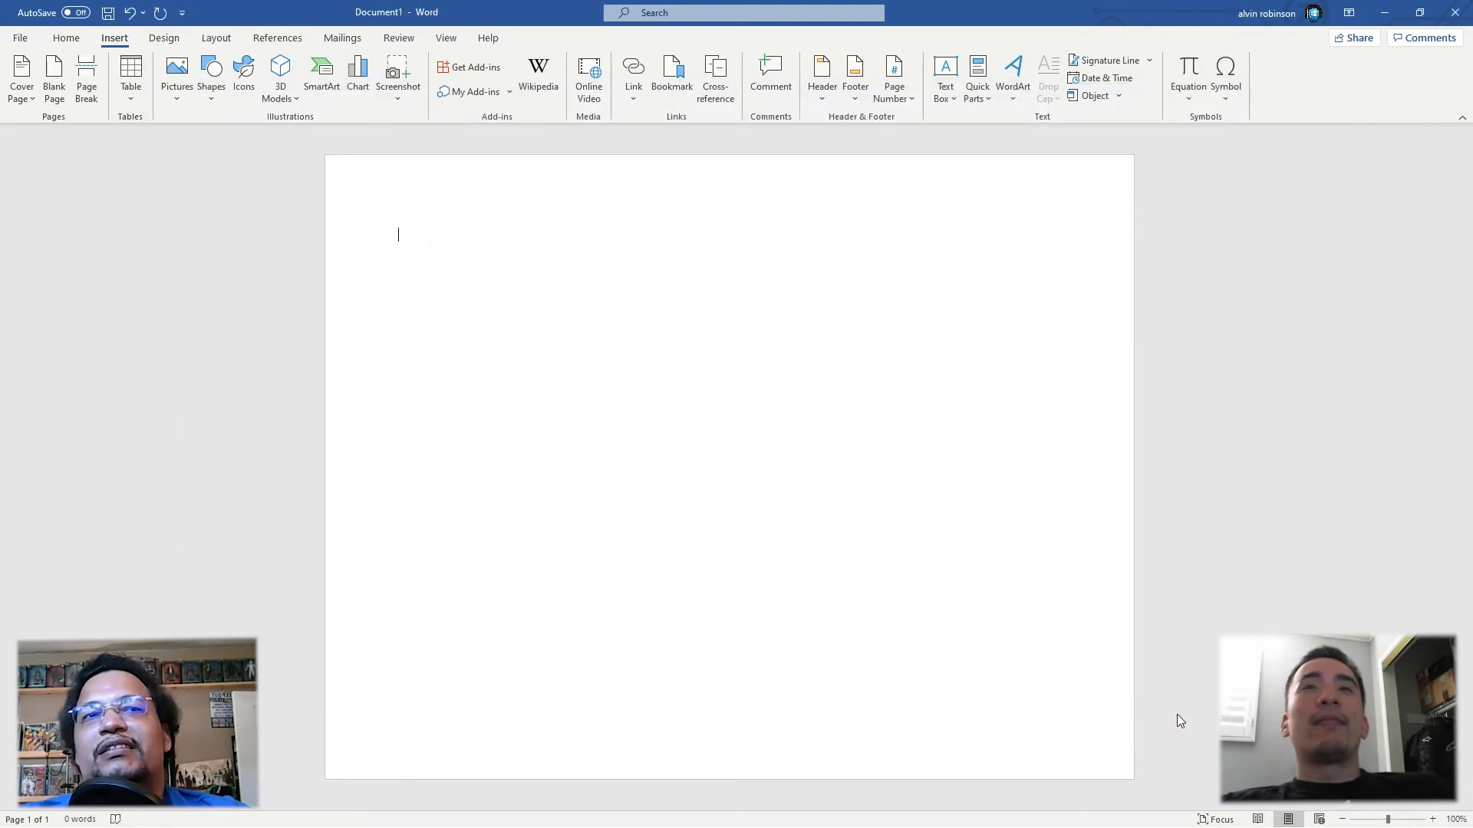
Step: Remove the licence attribution caption beneath the inserted car picture
{"action": "left_click", "coordinate": [635, 590]}
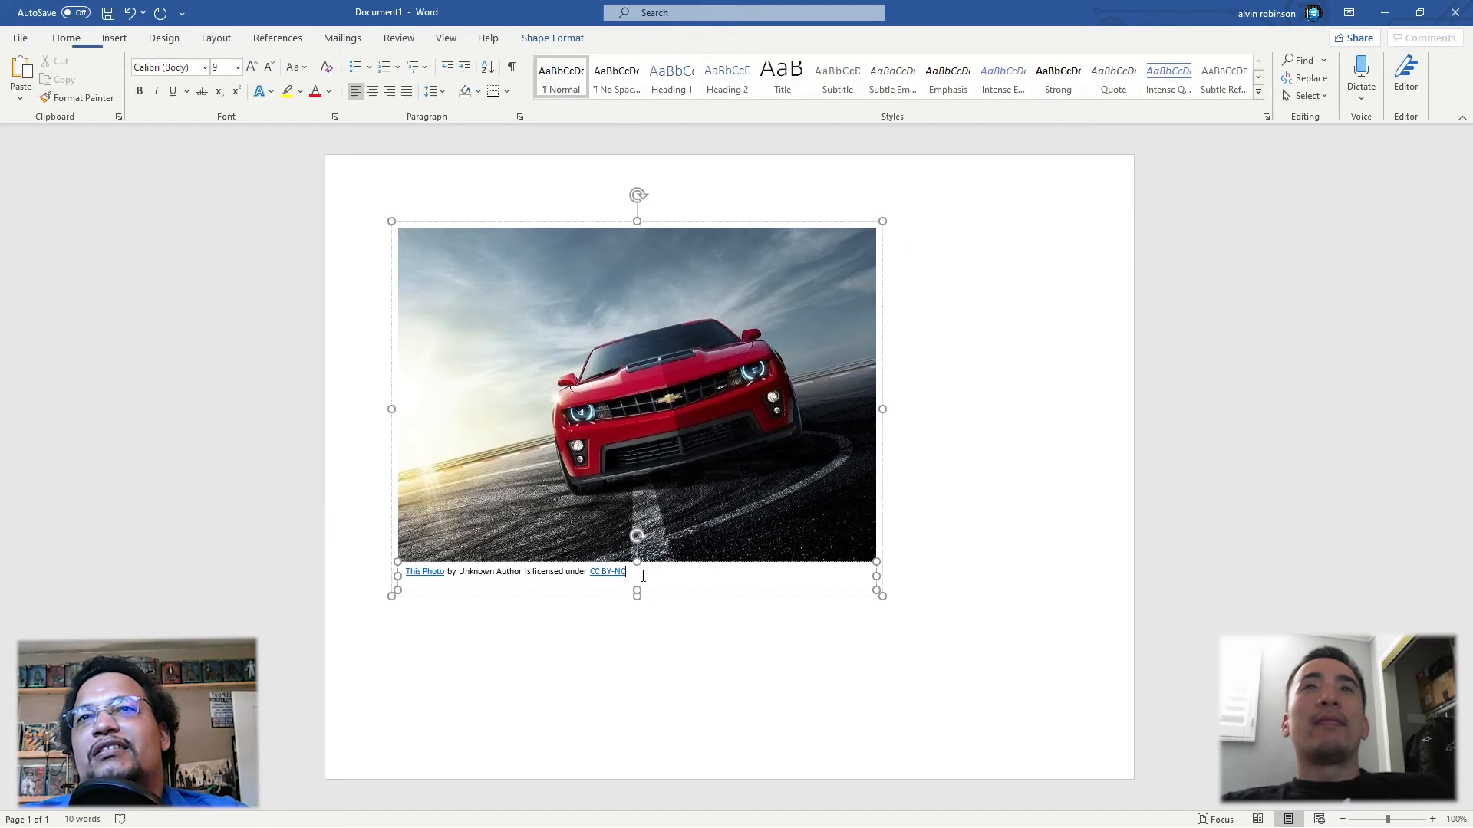
{"action": "right_click", "coordinate": [667, 597]}
{"action": "left_click", "coordinate": [720, 242]}
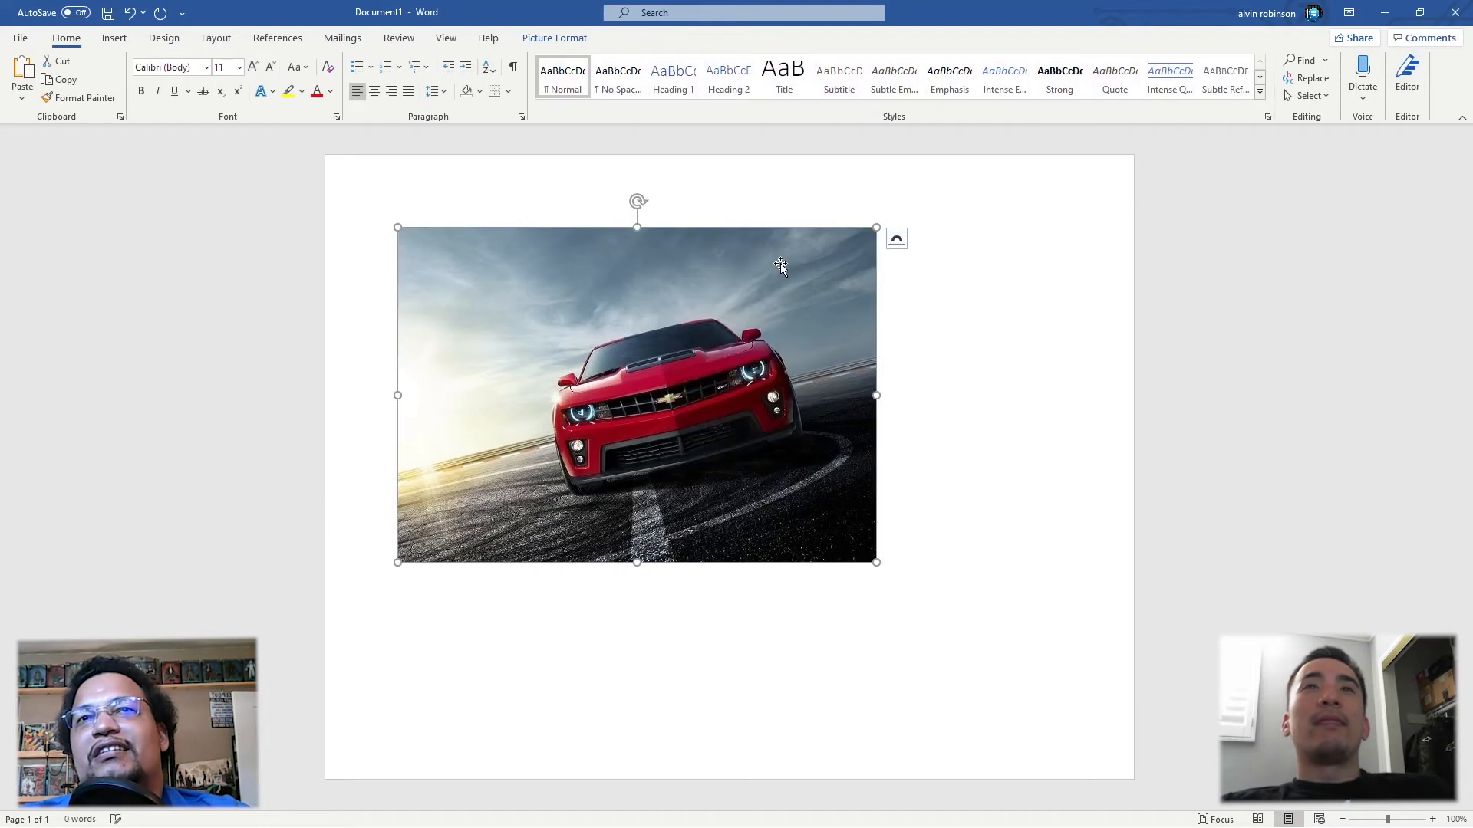
Step: Set the picture's wrapping to Behind Text and move it into the page's upper-left corner
{"action": "left_click", "coordinate": [896, 240]}
{"action": "left_click", "coordinate": [980, 383]}
{"action": "left_click_drag", "start_coordinate": [741, 343], "coordinate": [669, 270]}
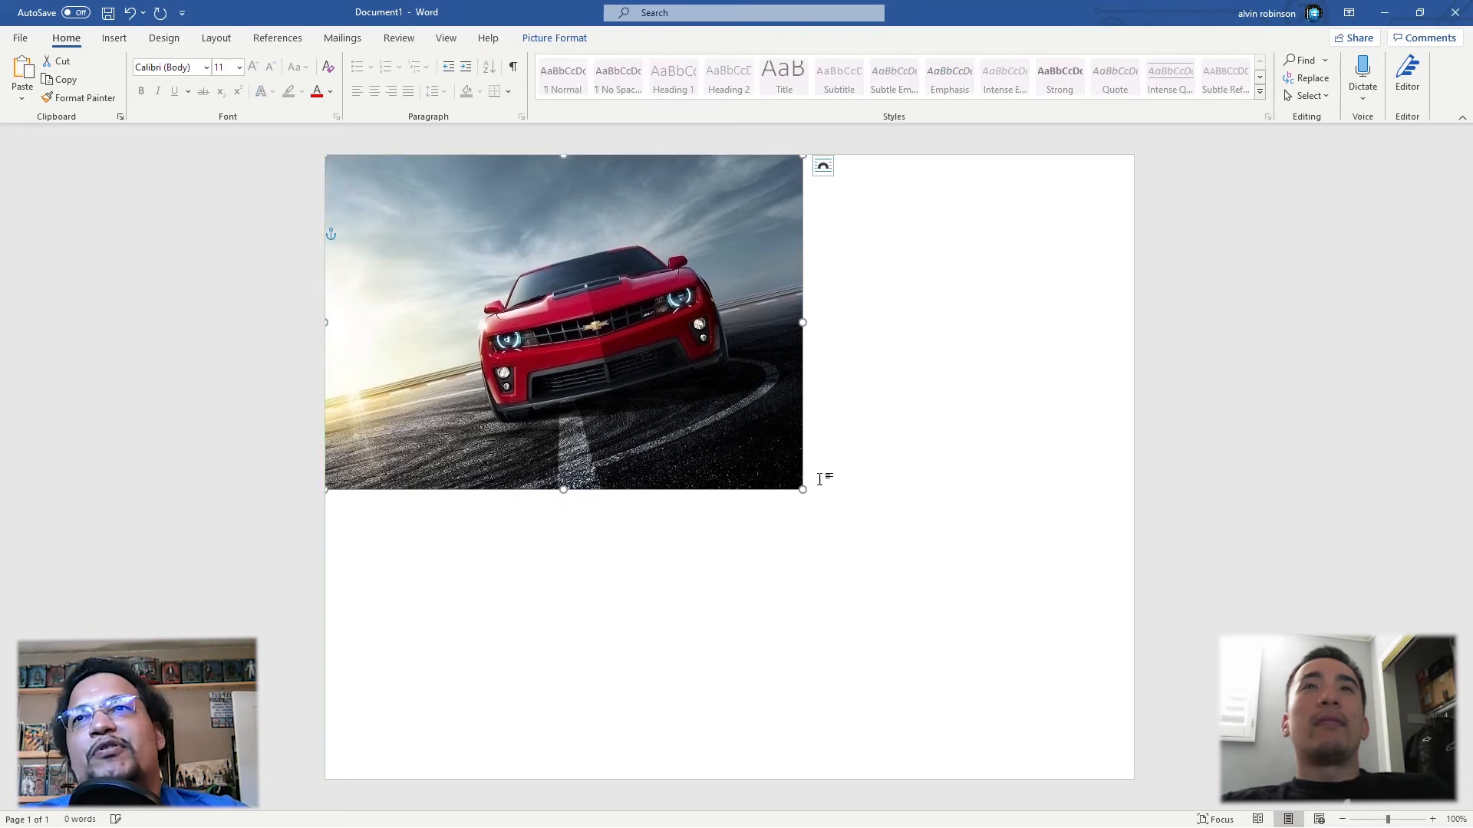
Step: Enlarge the car picture proportionally until it spans the full width of the page
{"action": "left_click_drag", "start_coordinate": [805, 489], "coordinate": [930, 578]}
{"action": "left_click", "coordinate": [913, 643]}
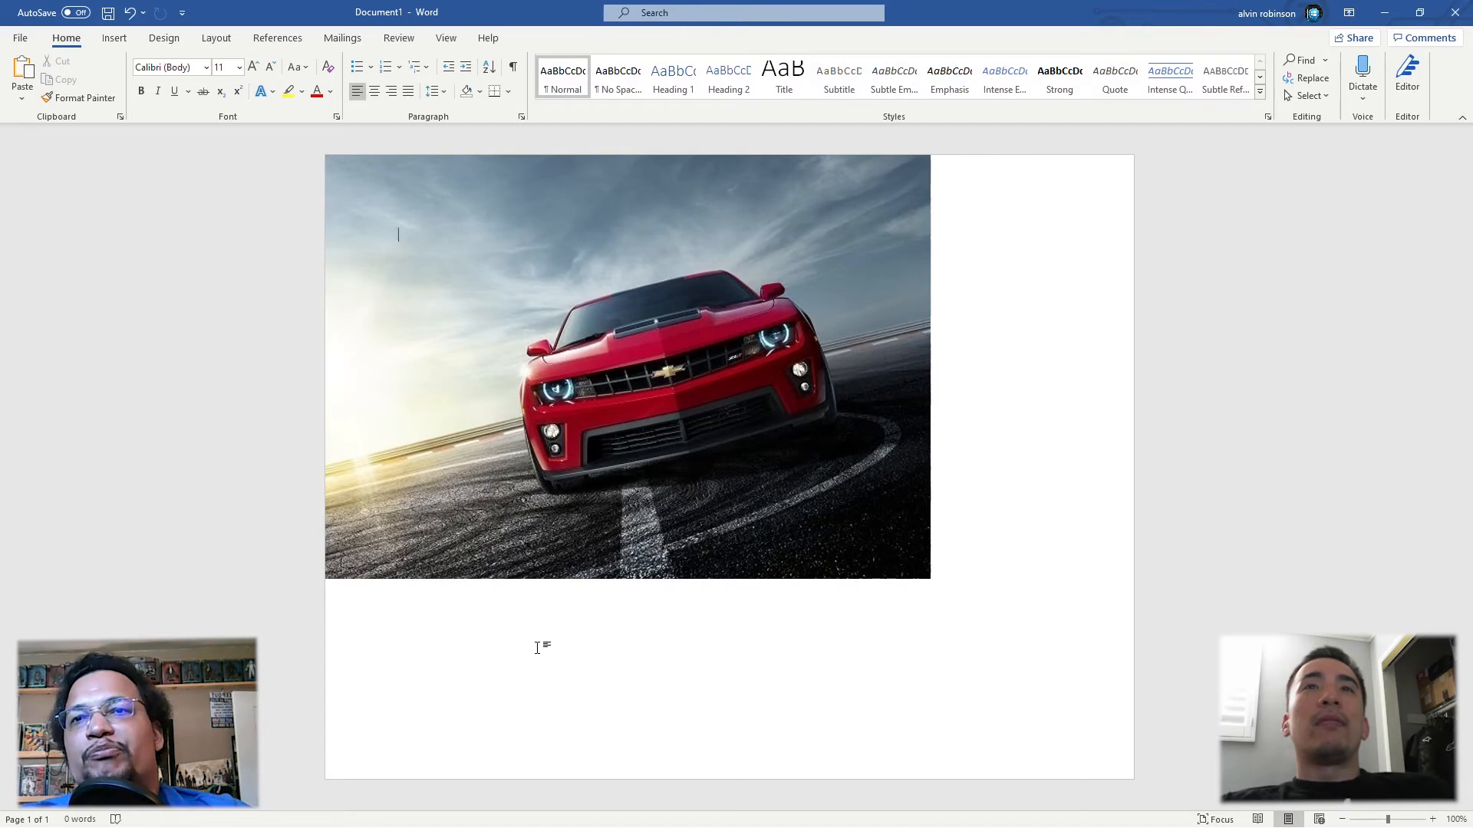
{"action": "left_click", "coordinate": [922, 577]}
{"action": "left_click_drag", "start_coordinate": [932, 583], "coordinate": [1133, 665]}
{"action": "left_click", "coordinate": [927, 760]}
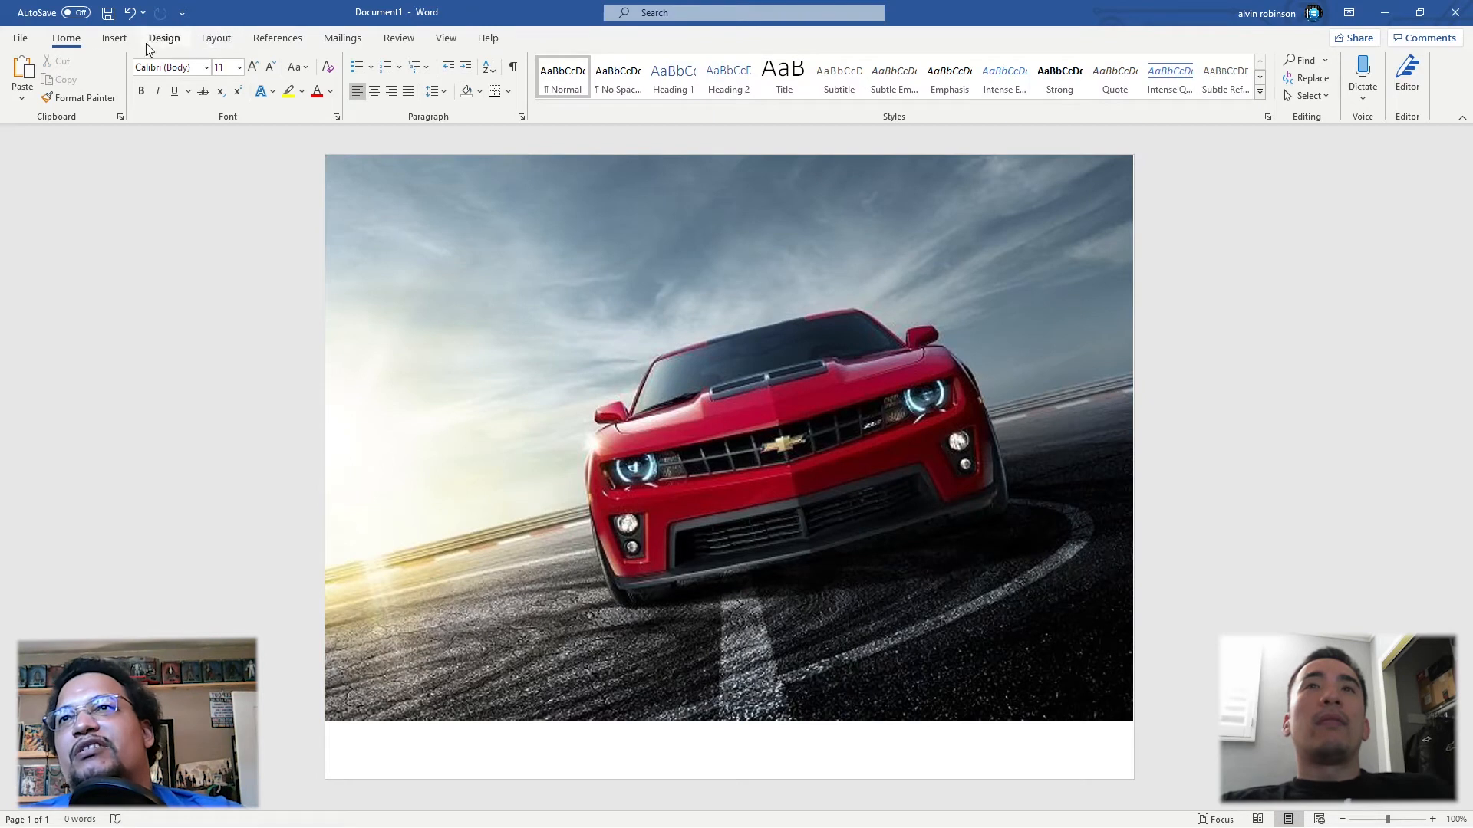
Step: Insert a Simple Text Box over the picture and replace its placeholder with "Best ZL1 Ever !?"
{"action": "left_click", "coordinate": [115, 38]}
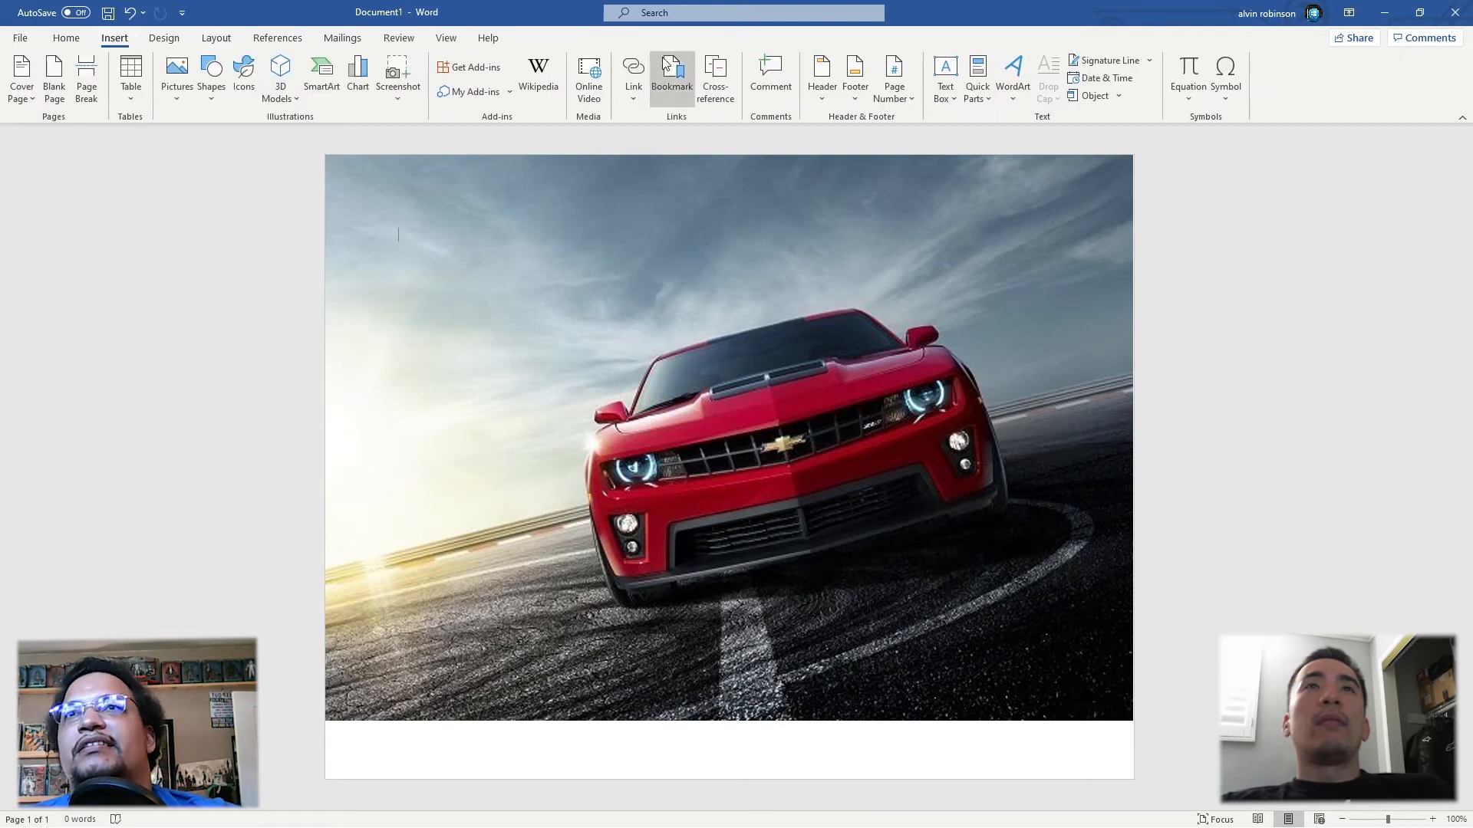
{"action": "left_click", "coordinate": [945, 76]}
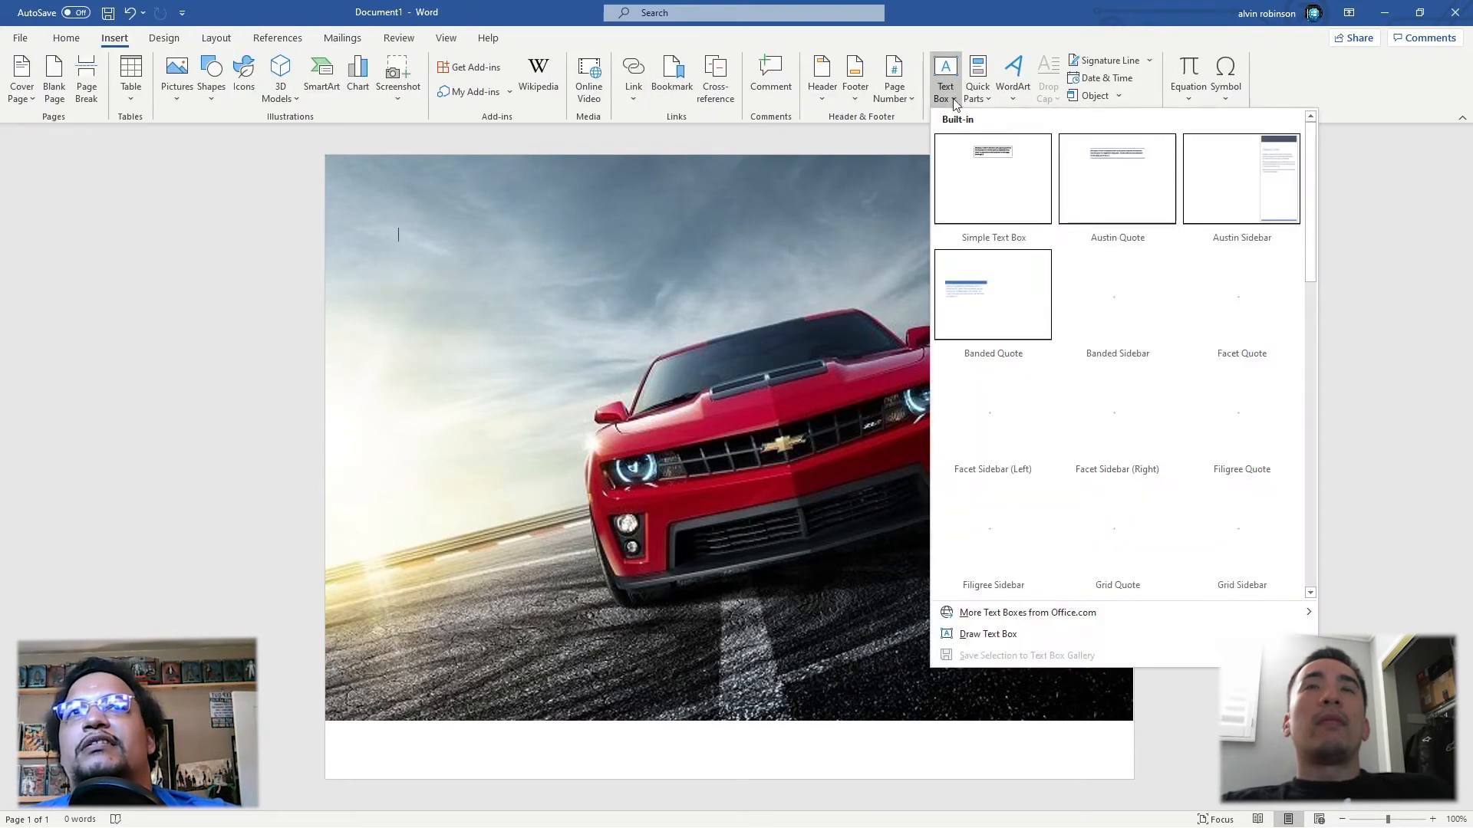
{"action": "left_click", "coordinate": [993, 186]}
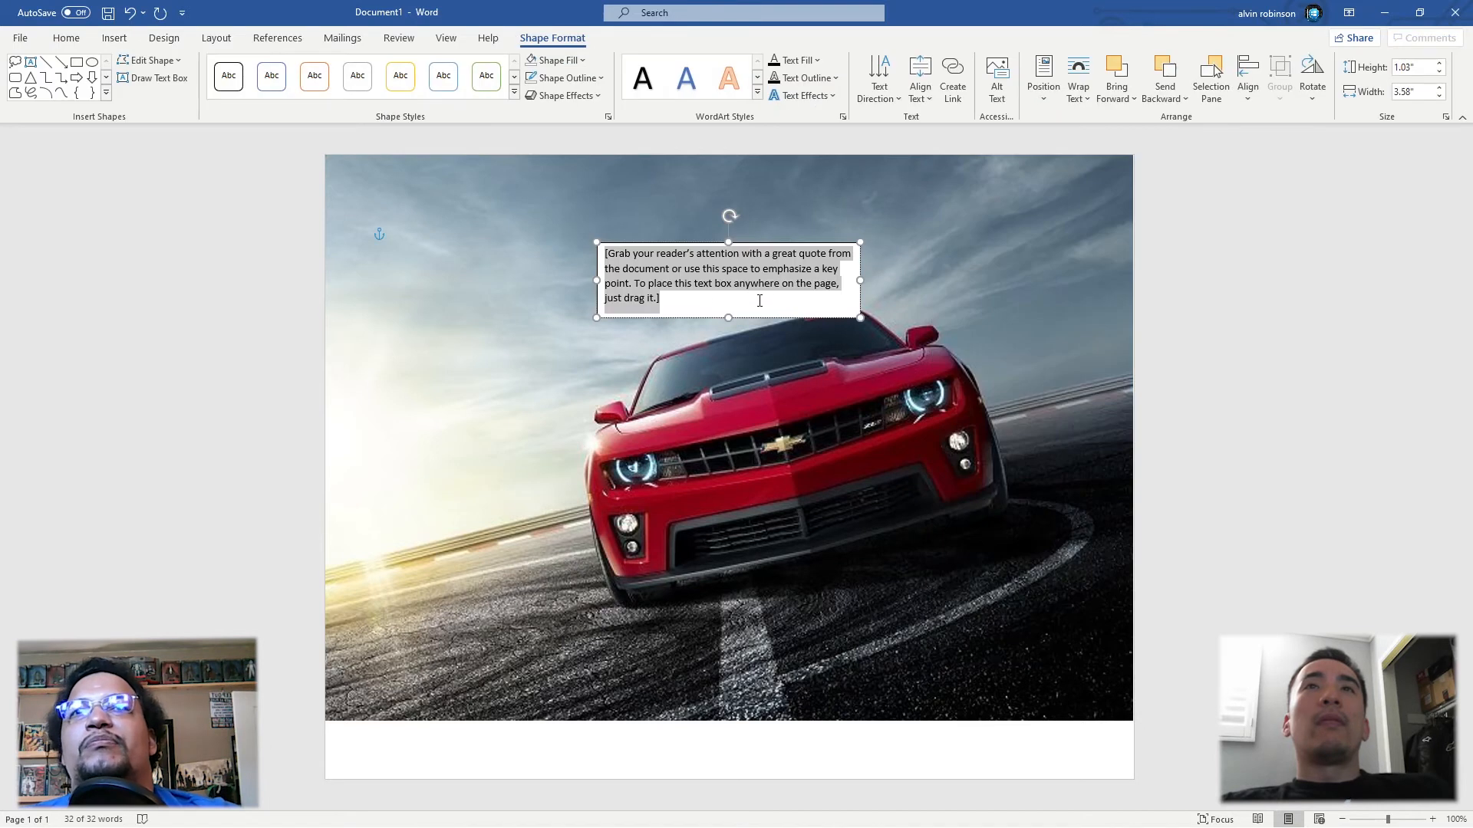
{"action": "mouse_move", "coordinate": [608, 293]}
{"action": "key", "text": "BackSpace"}
{"action": "type", "text": "Best "}
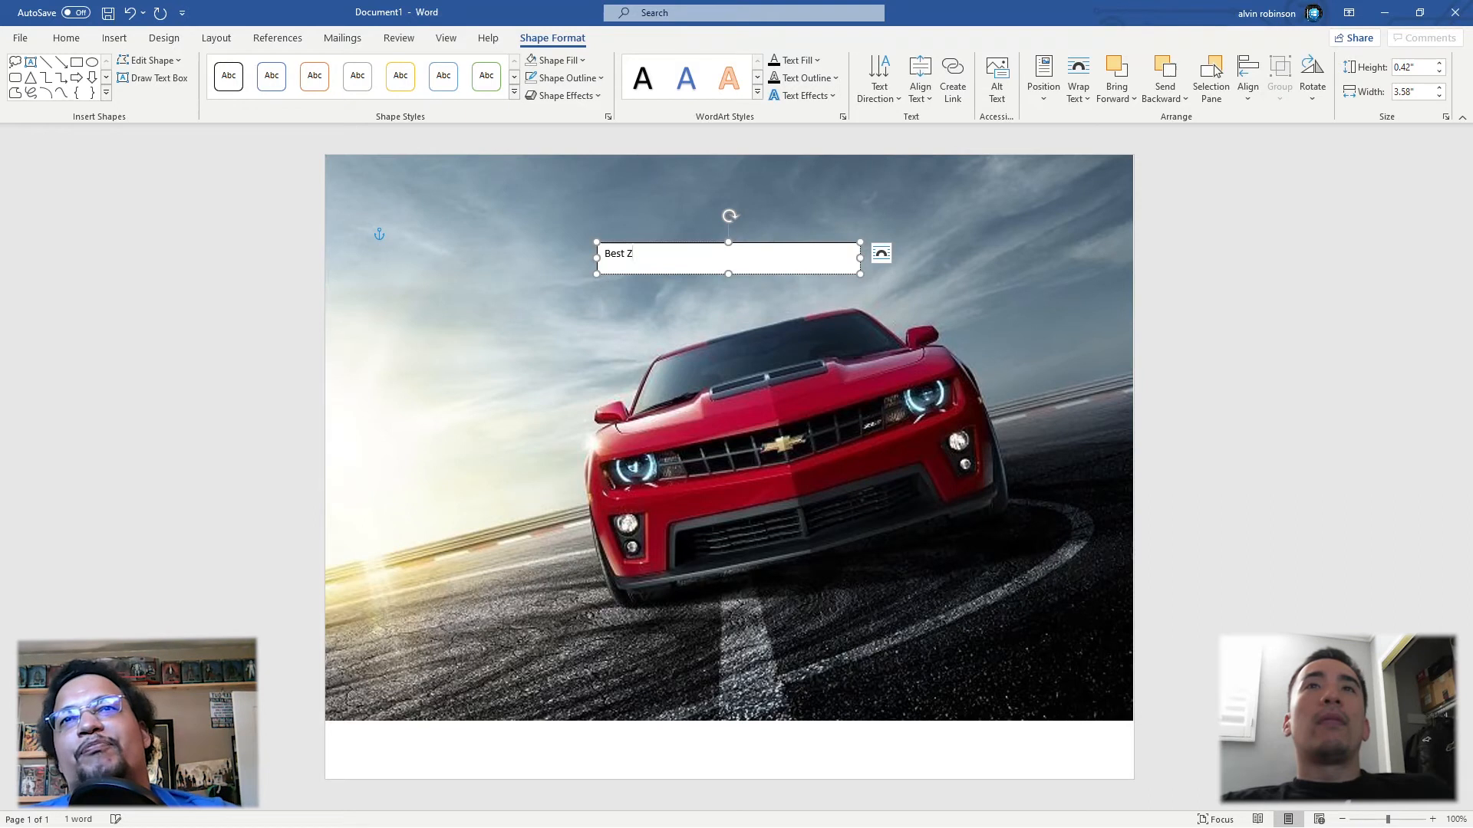
{"action": "type", "text": "ZL1 Ever "}
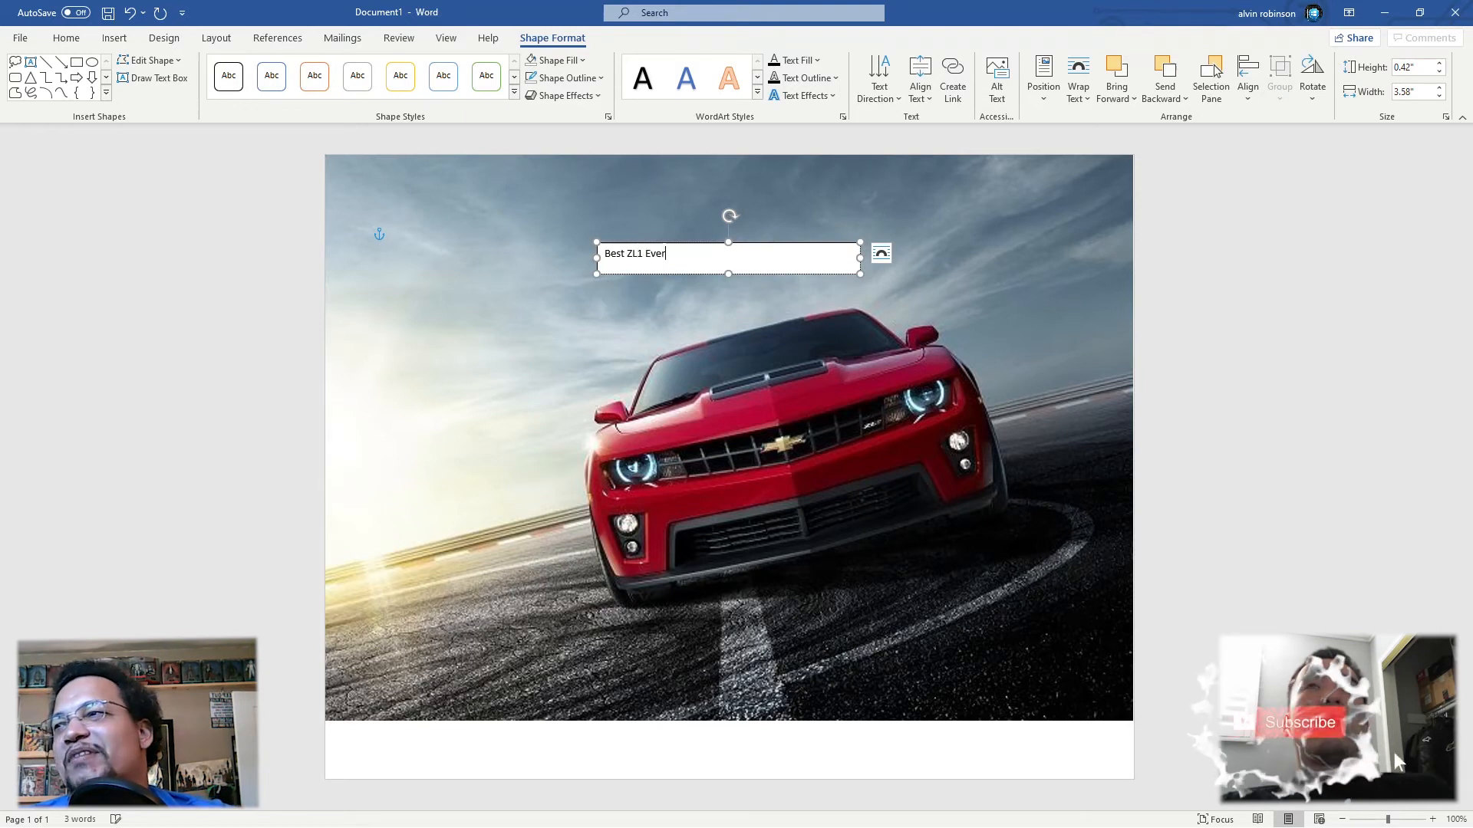
{"action": "type", "text": "!"}
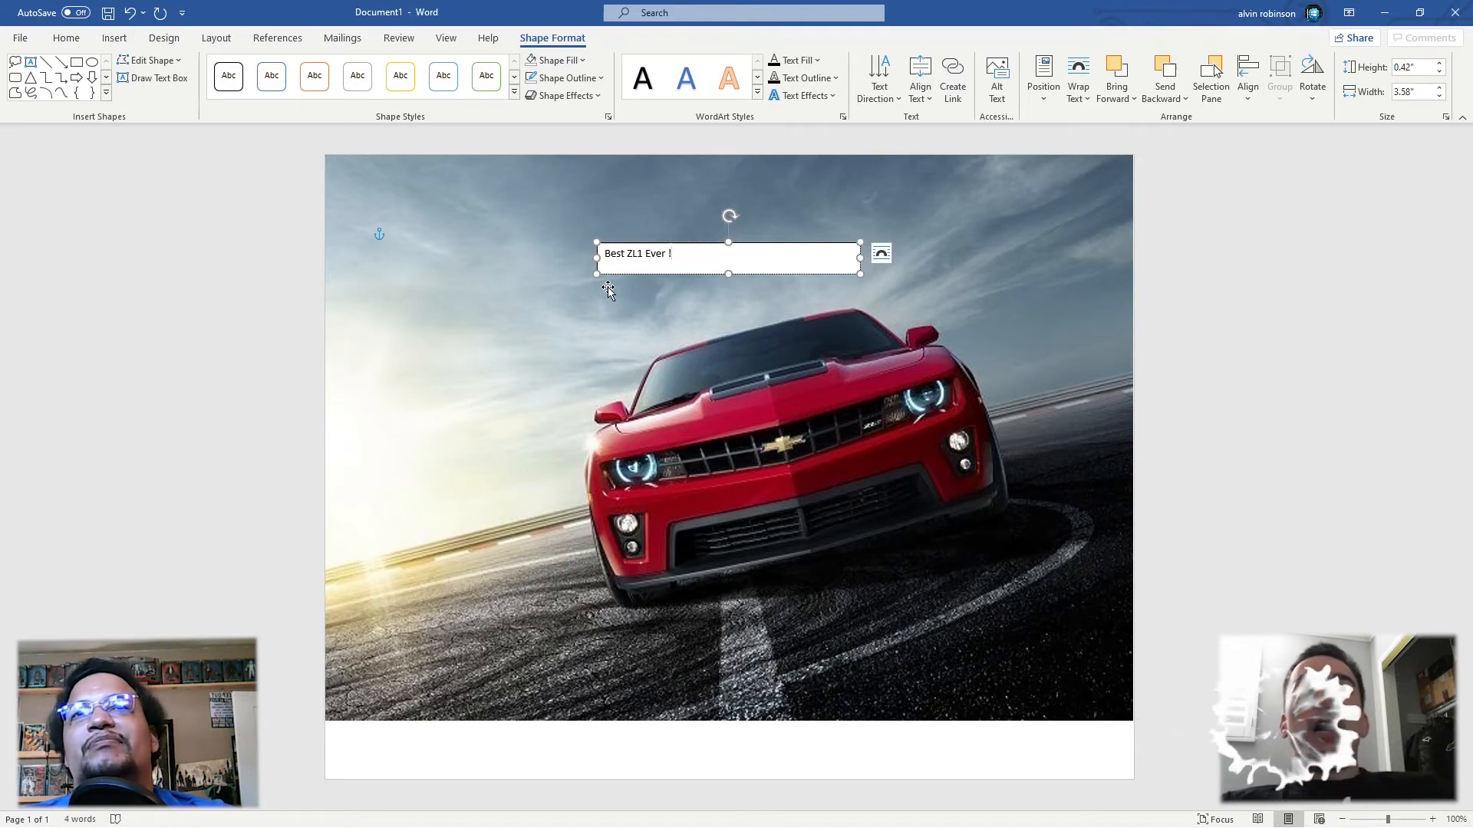
{"action": "type", "text": "?"}
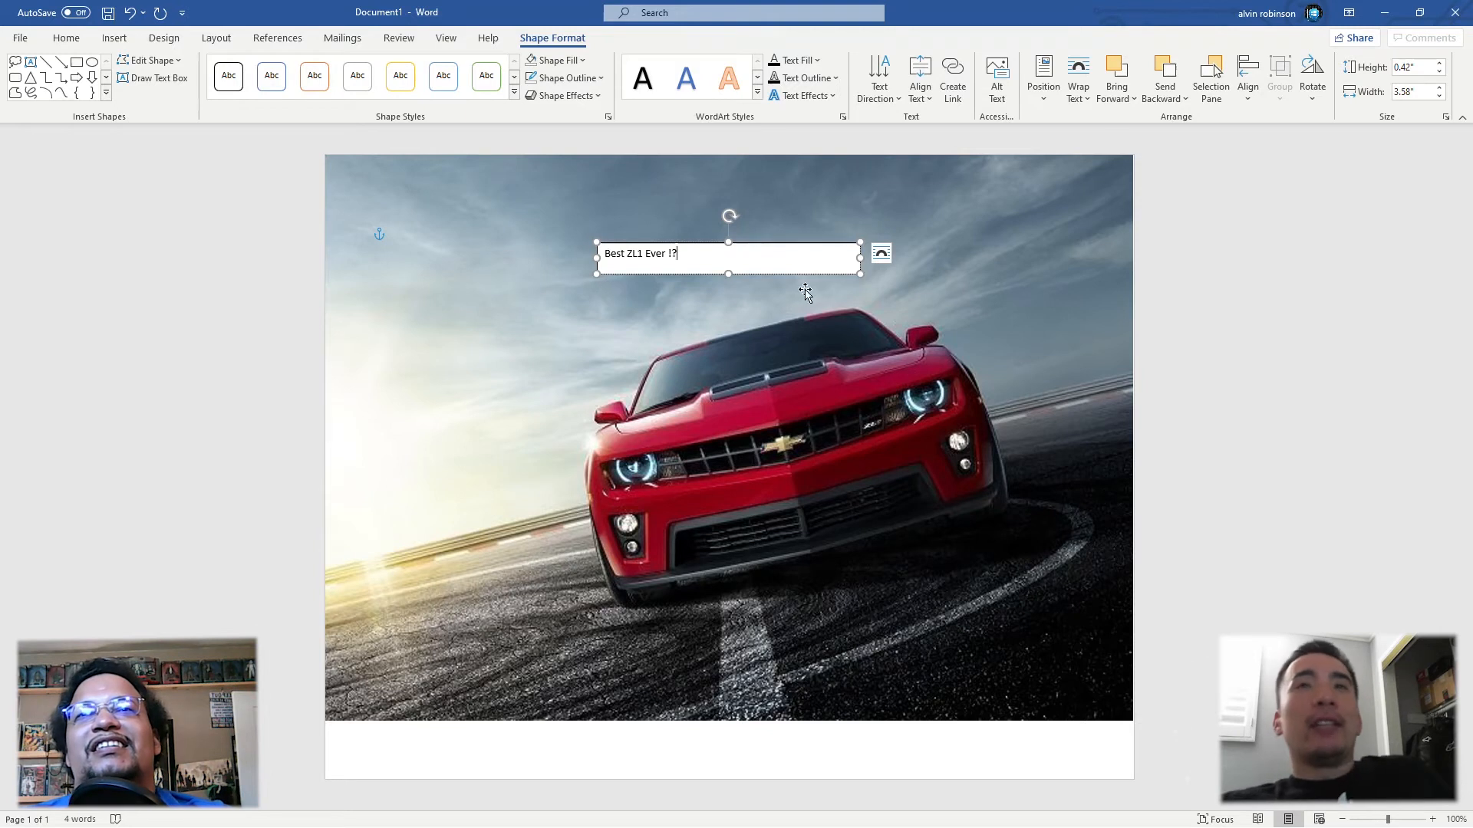
Step: Enlarge the text box to about 1.33" high by 3.94" wide and remove its fill and outline
{"action": "left_click_drag", "start_coordinate": [856, 268], "coordinate": [887, 340]}
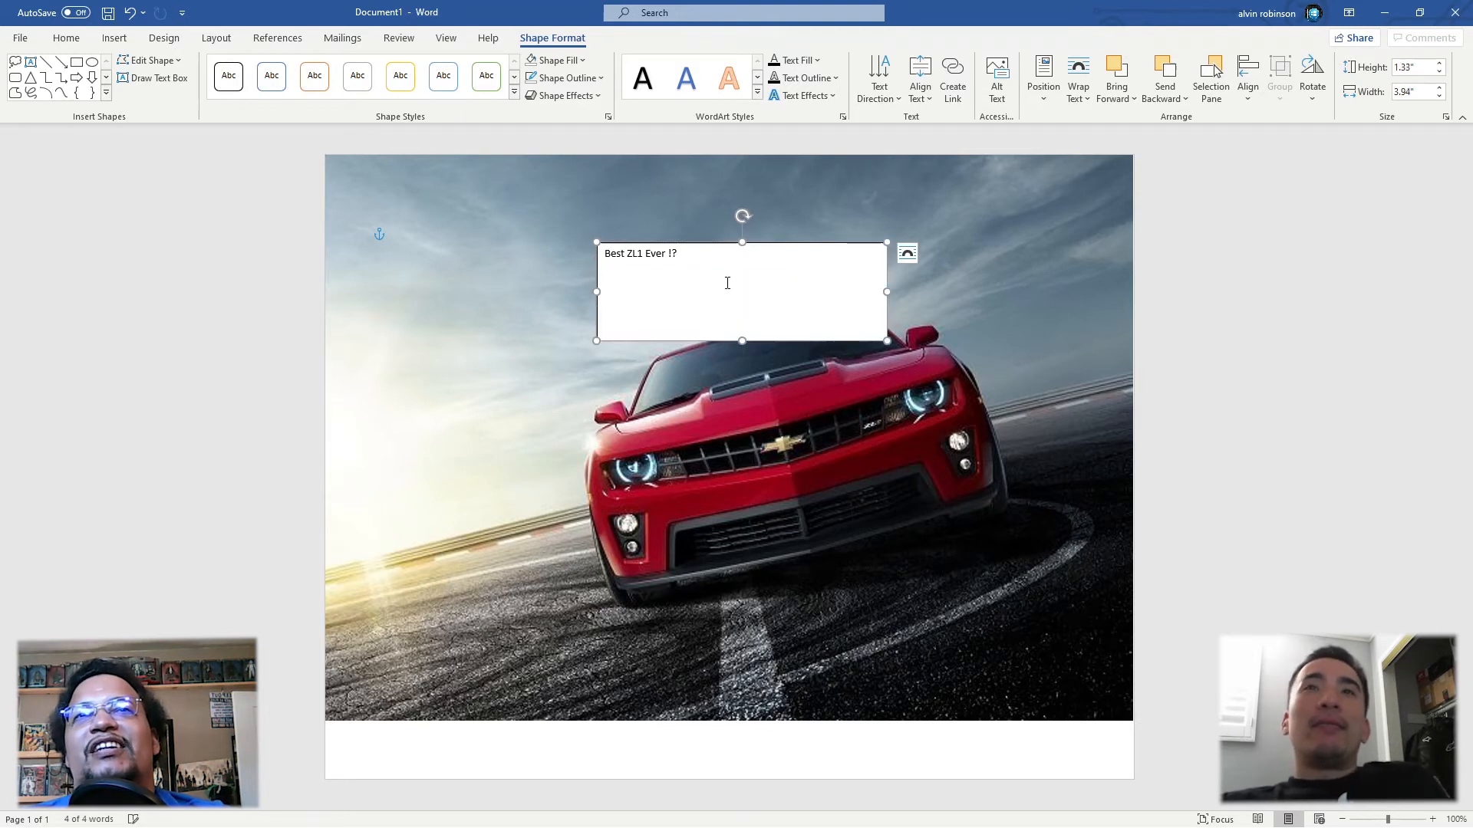
{"action": "triple_click", "coordinate": [665, 253]}
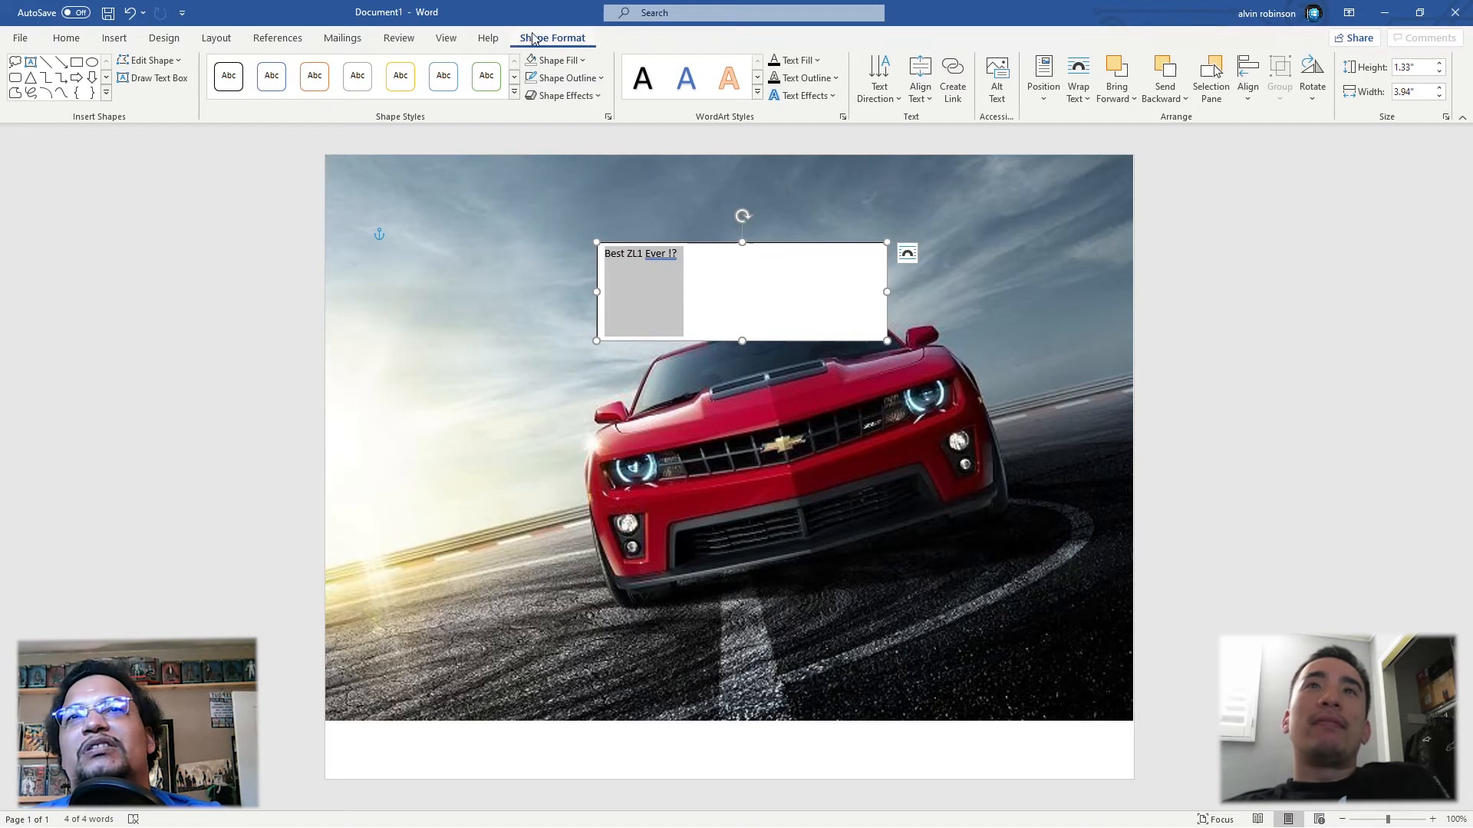
{"action": "left_click", "coordinate": [583, 61]}
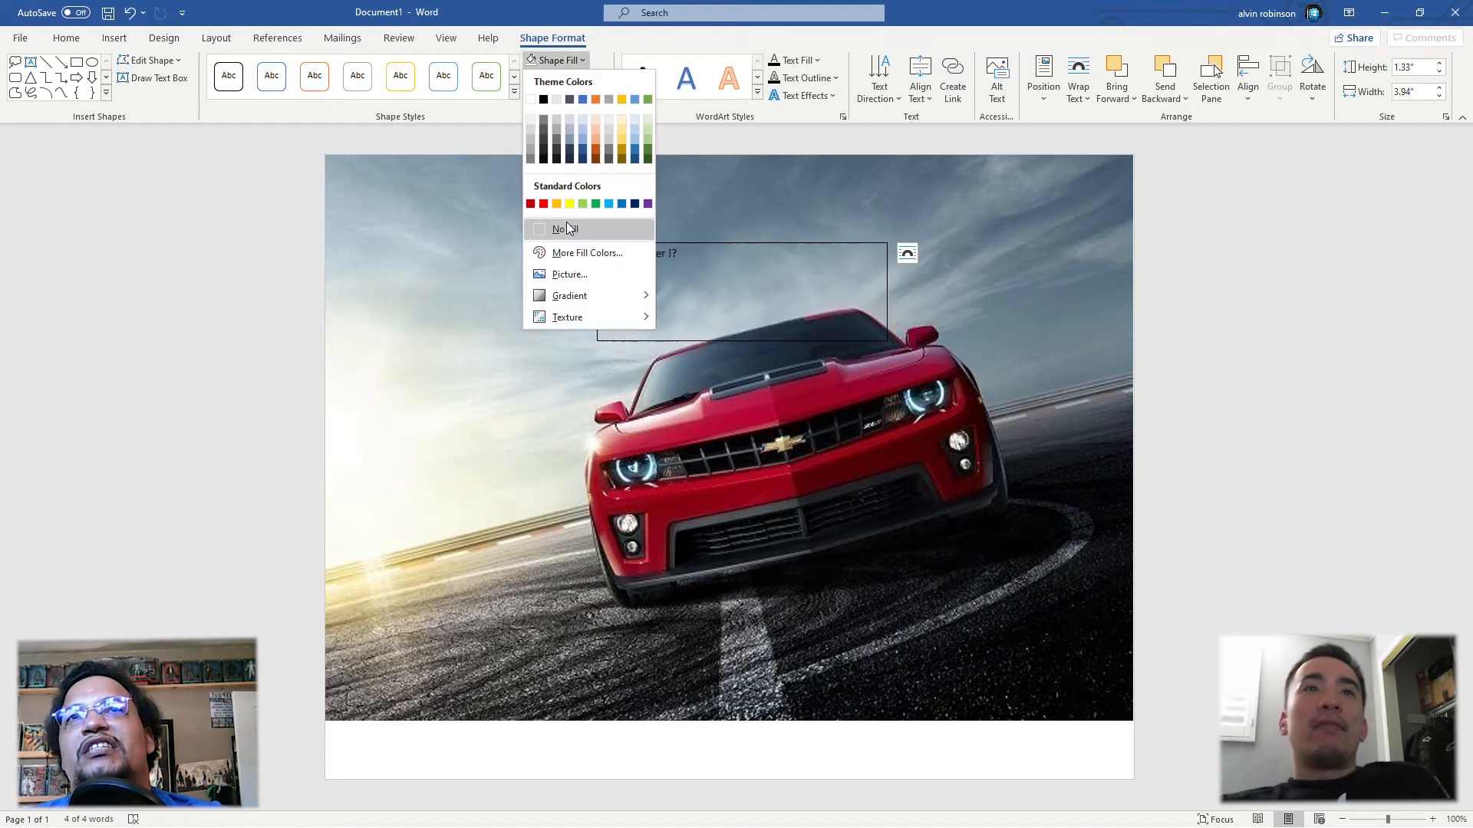
{"action": "left_click", "coordinate": [563, 229]}
{"action": "left_click", "coordinate": [572, 79]}
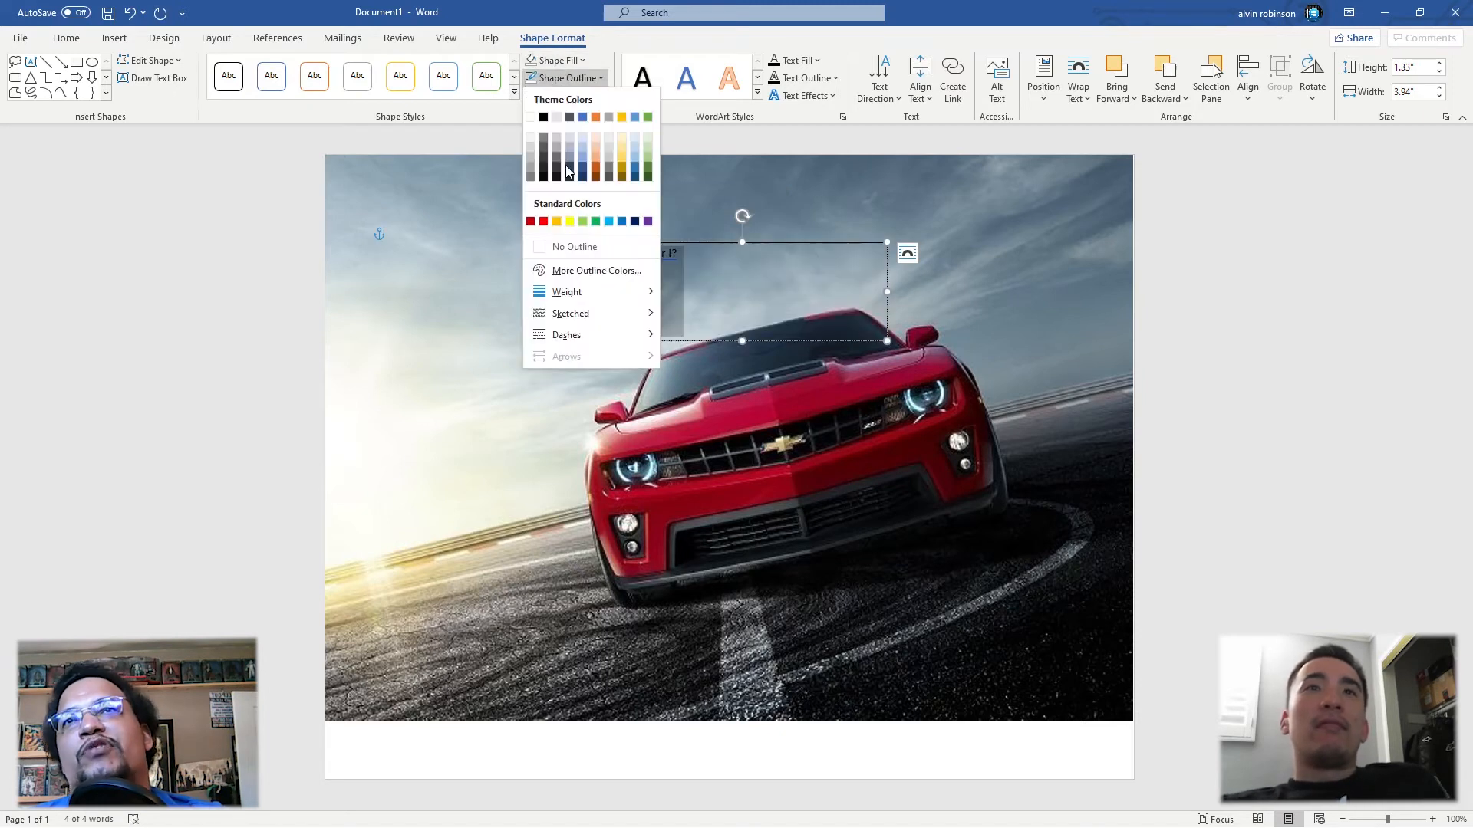
{"action": "left_click", "coordinate": [568, 245]}
Step: Set the text box's wrapping to In Front of Text and move it up into the sky above the car
{"action": "left_click_drag", "start_coordinate": [731, 245], "coordinate": [707, 231]}
{"action": "left_click", "coordinate": [885, 240]}
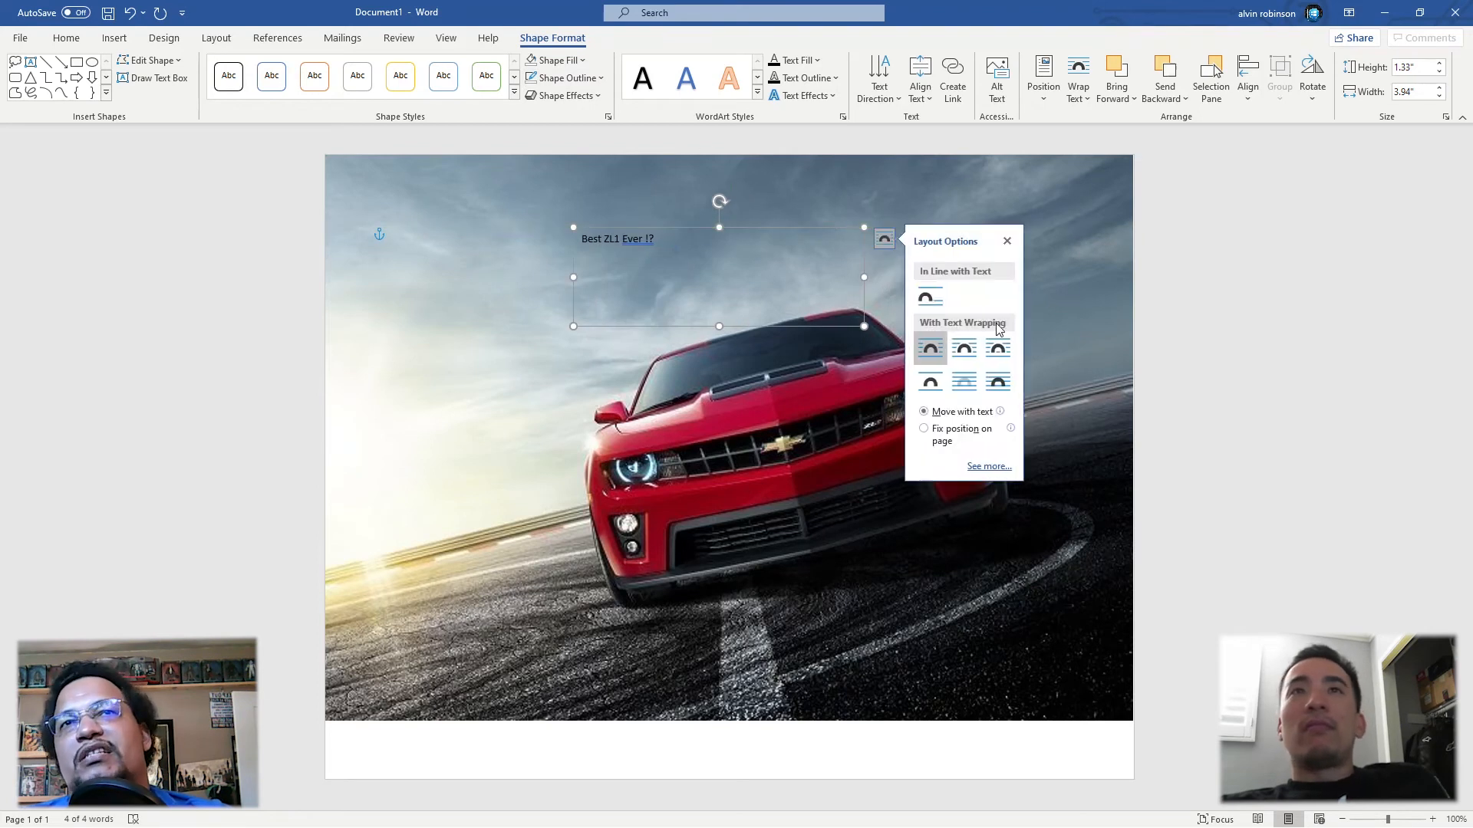
{"action": "left_click", "coordinate": [997, 381]}
{"action": "left_click_drag", "start_coordinate": [761, 228], "coordinate": [760, 192]}
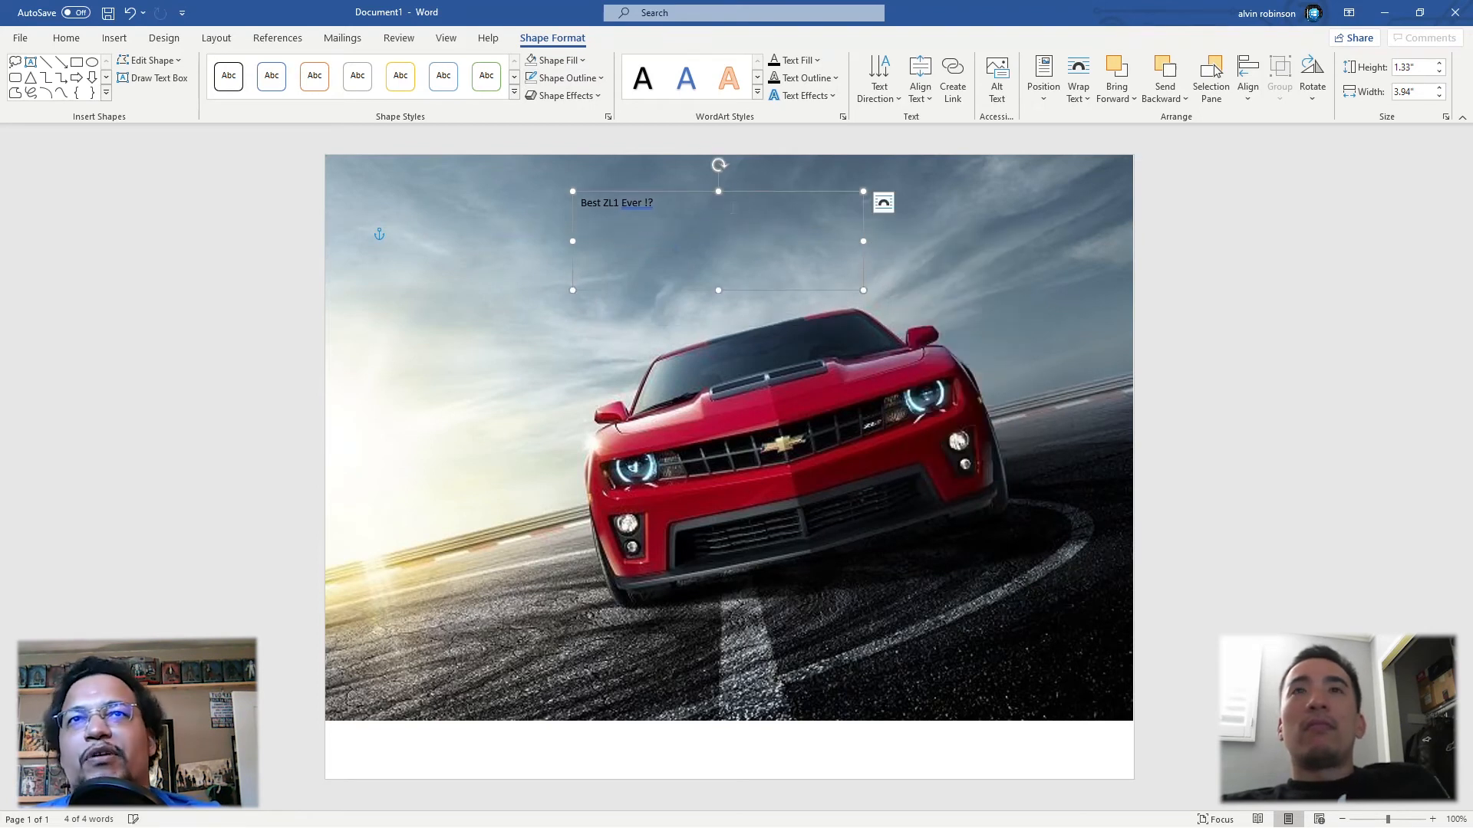
Step: Apply a Warp transform that arches the text's lower edge and enlarge the box to about 2.94" high by 6.02" wide
{"action": "left_click_drag", "start_coordinate": [656, 204], "coordinate": [546, 205]}
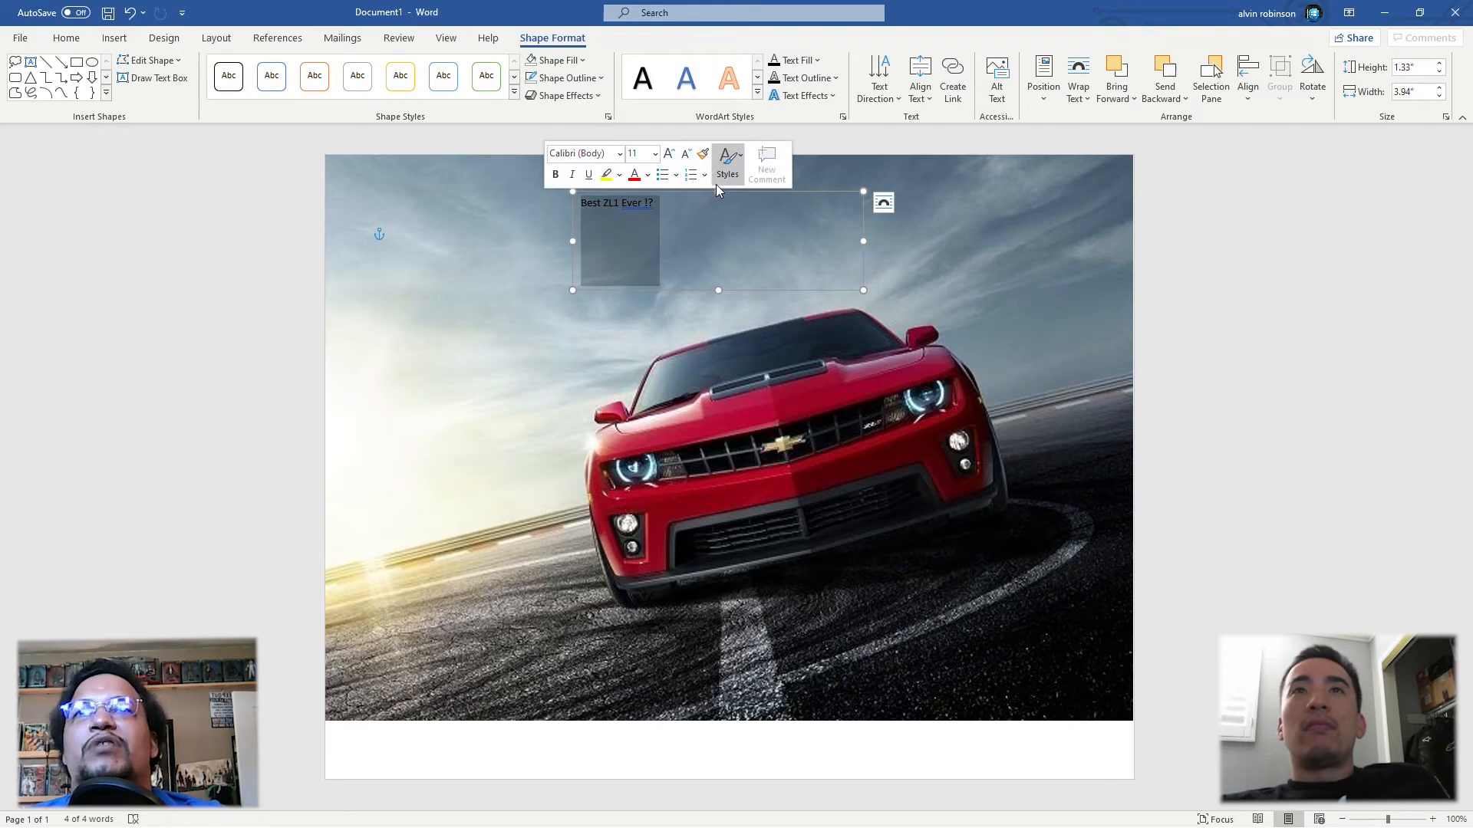
{"action": "left_click", "coordinate": [834, 95]}
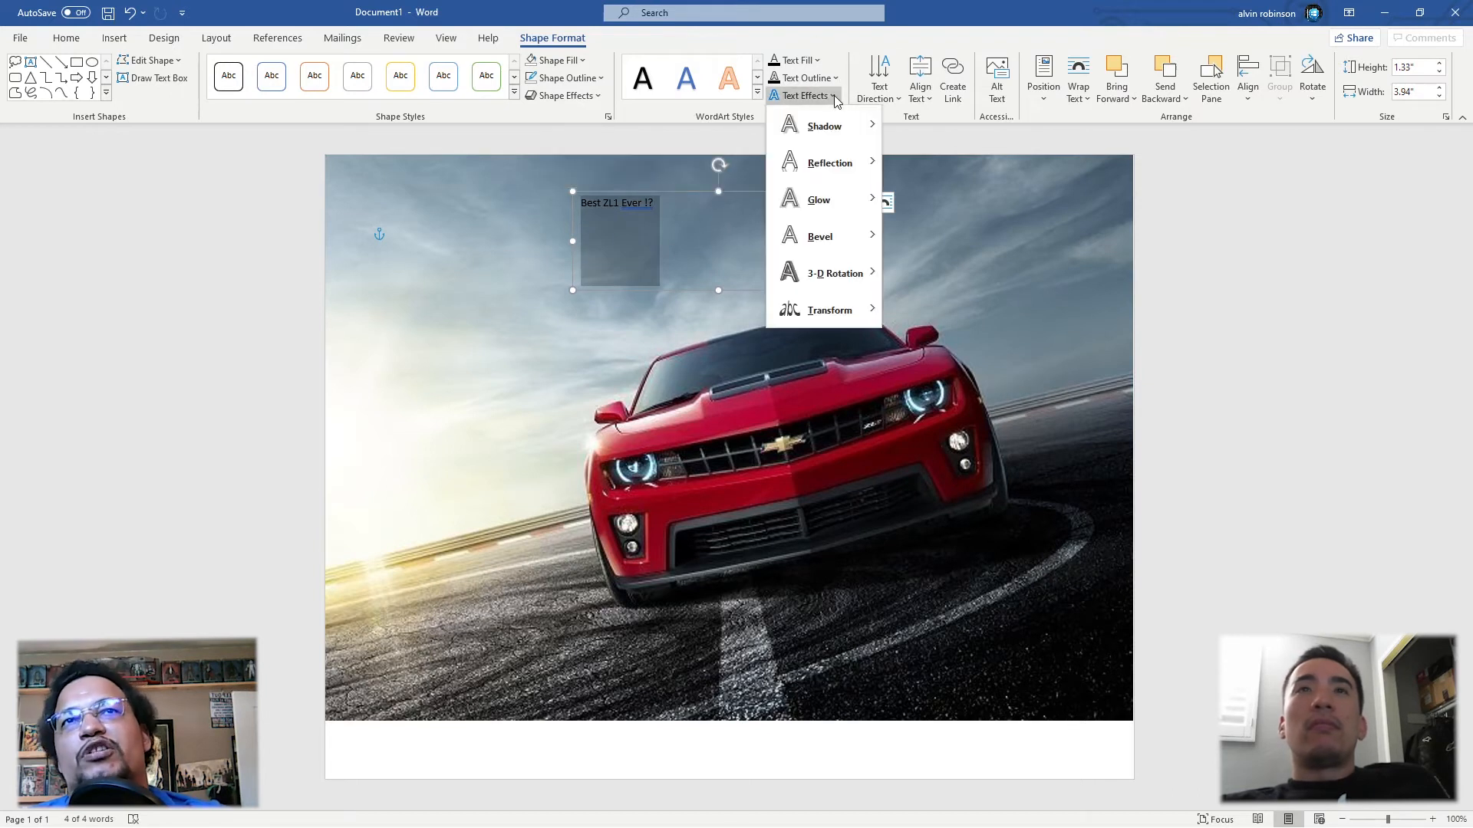
{"action": "mouse_move", "coordinate": [853, 319]}
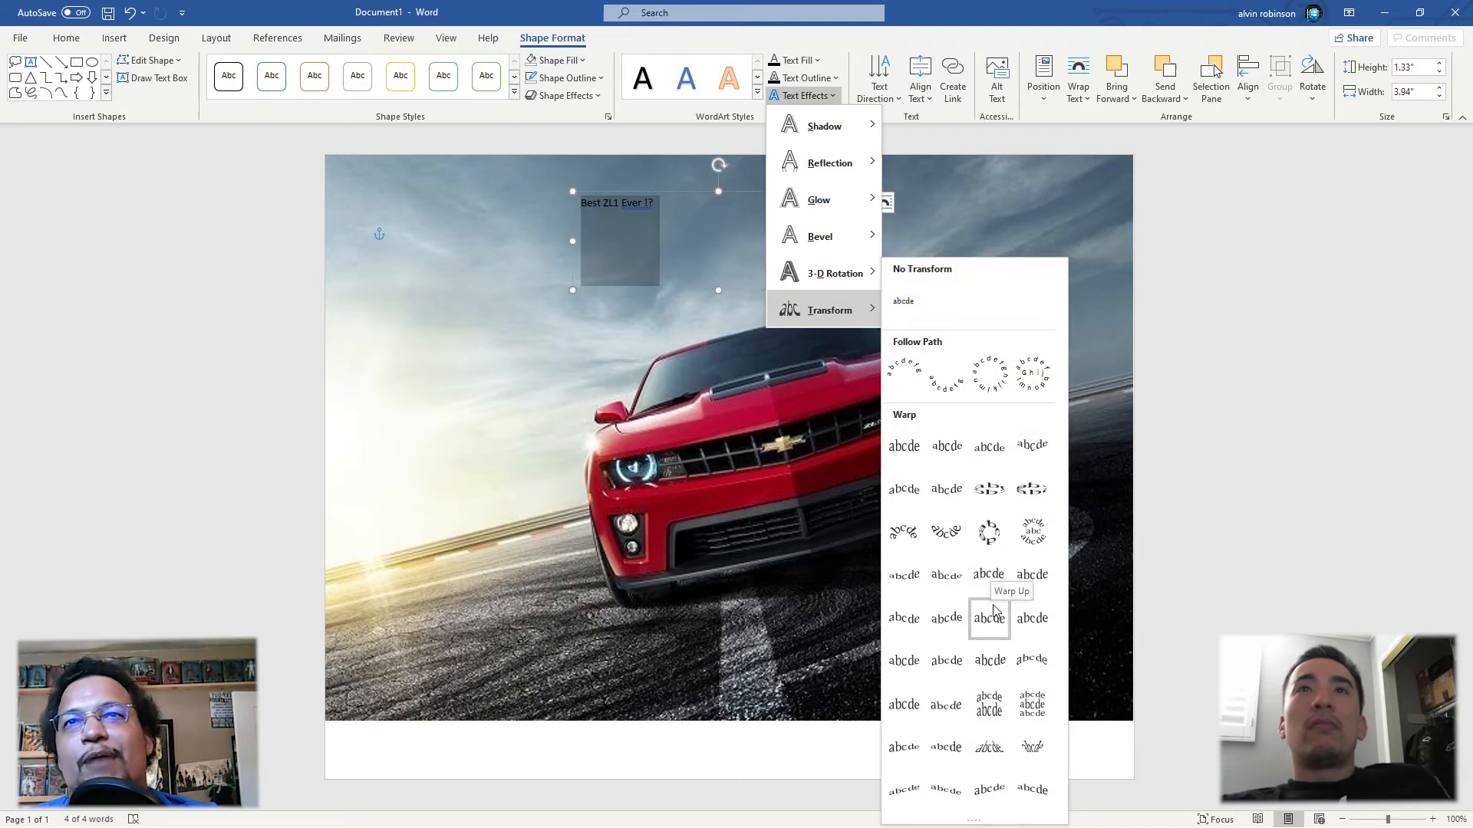
{"action": "left_click", "coordinate": [1030, 650]}
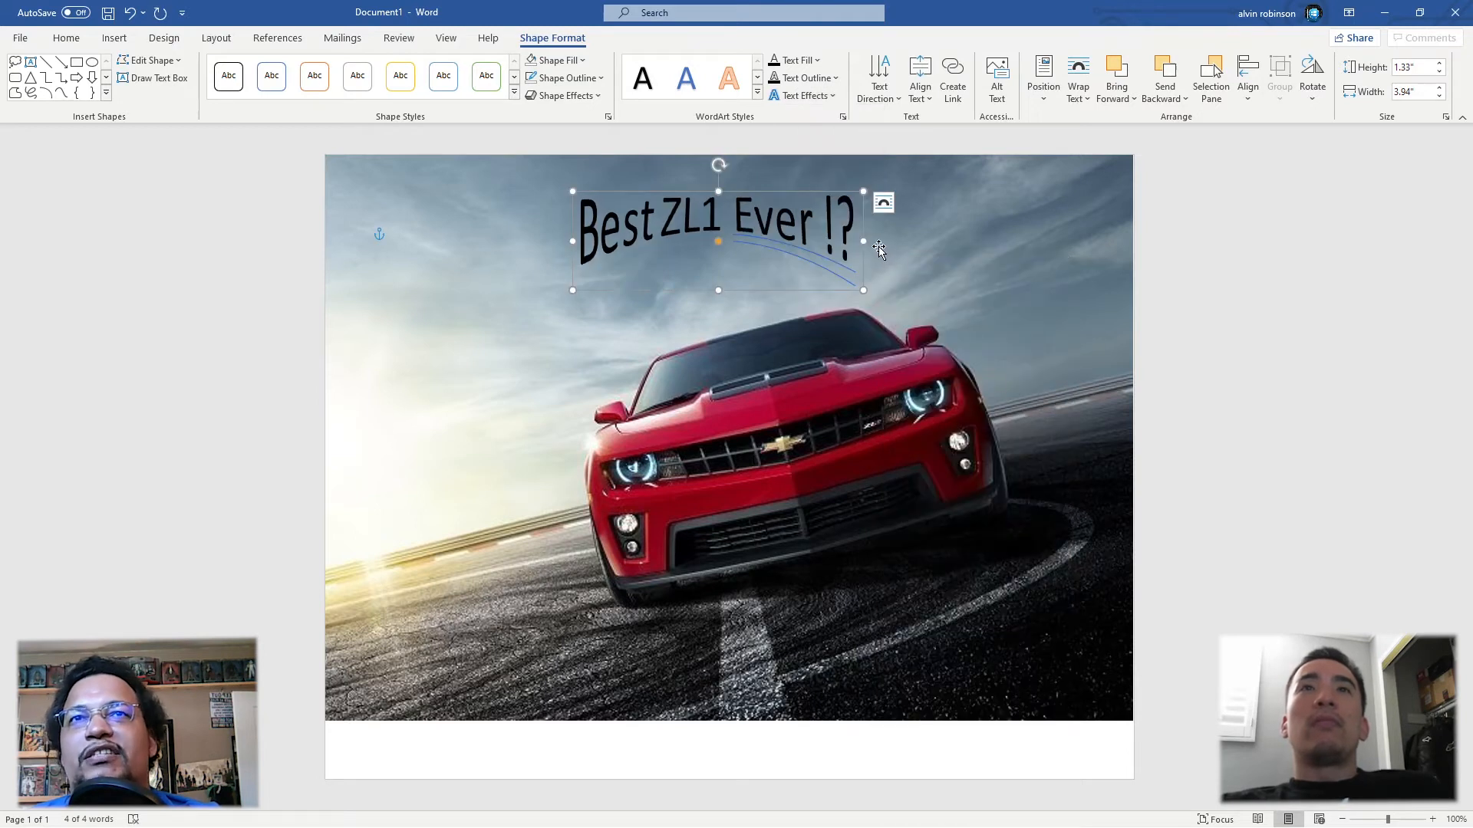
{"action": "left_click_drag", "start_coordinate": [860, 289], "coordinate": [1016, 408]}
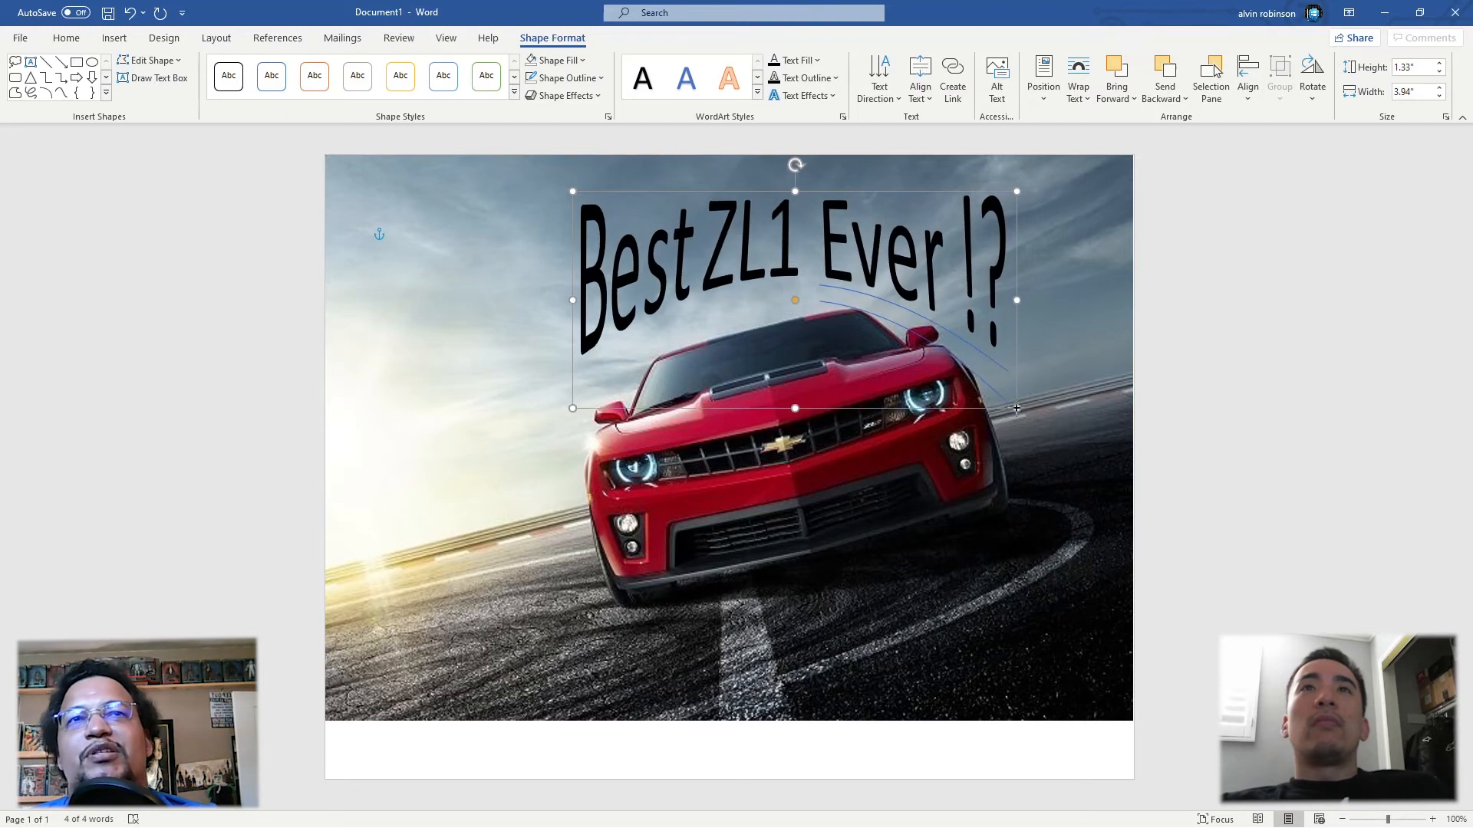
Step: Accept the grammar suggestion "Ever!?" for the warped text and move the text box slightly higher on the picture
{"action": "right_click", "coordinate": [952, 265]}
{"action": "left_click", "coordinate": [909, 250]}
{"action": "left_click", "coordinate": [909, 250]}
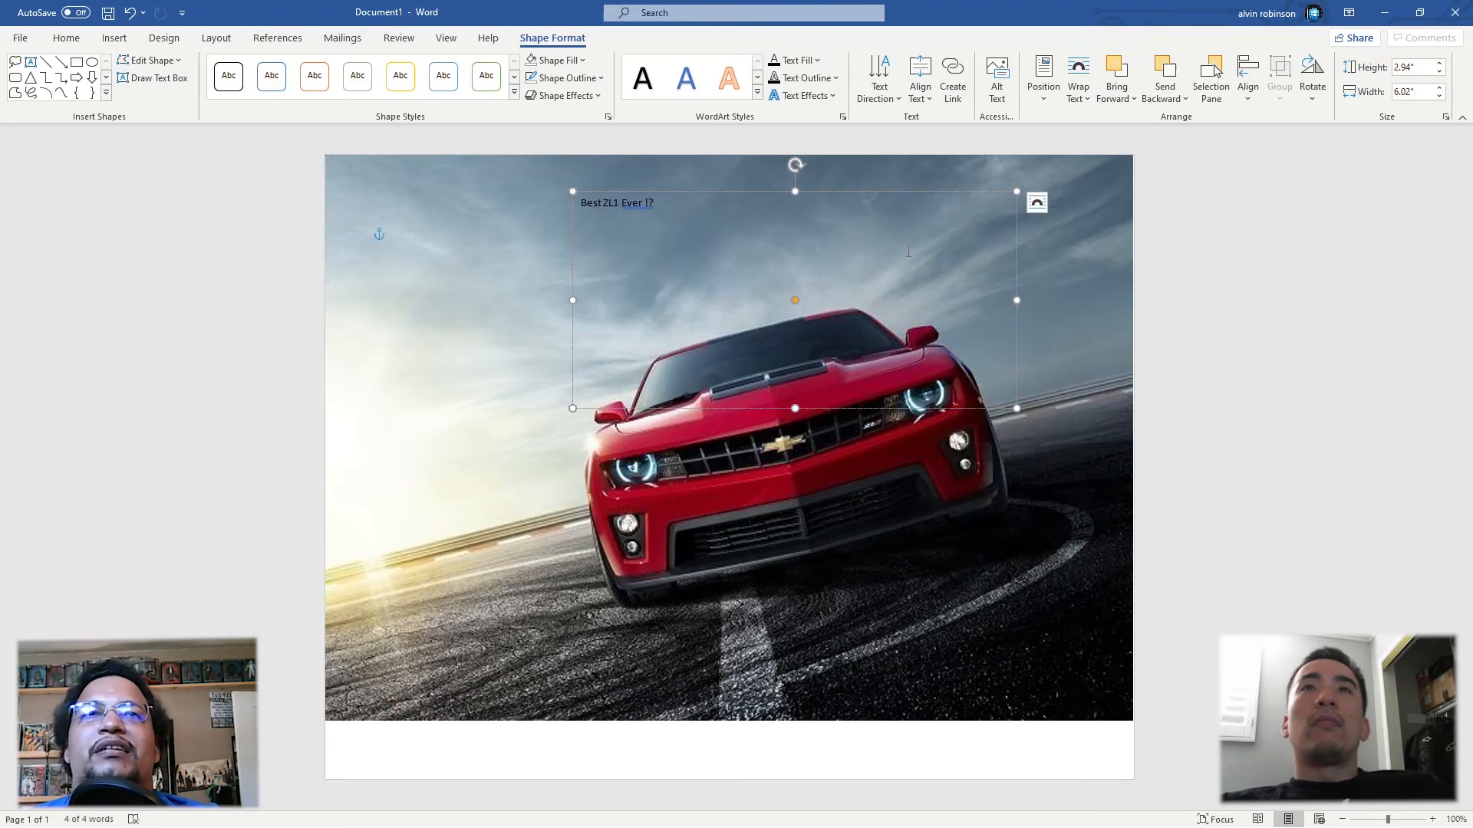
{"action": "right_click", "coordinate": [646, 203]}
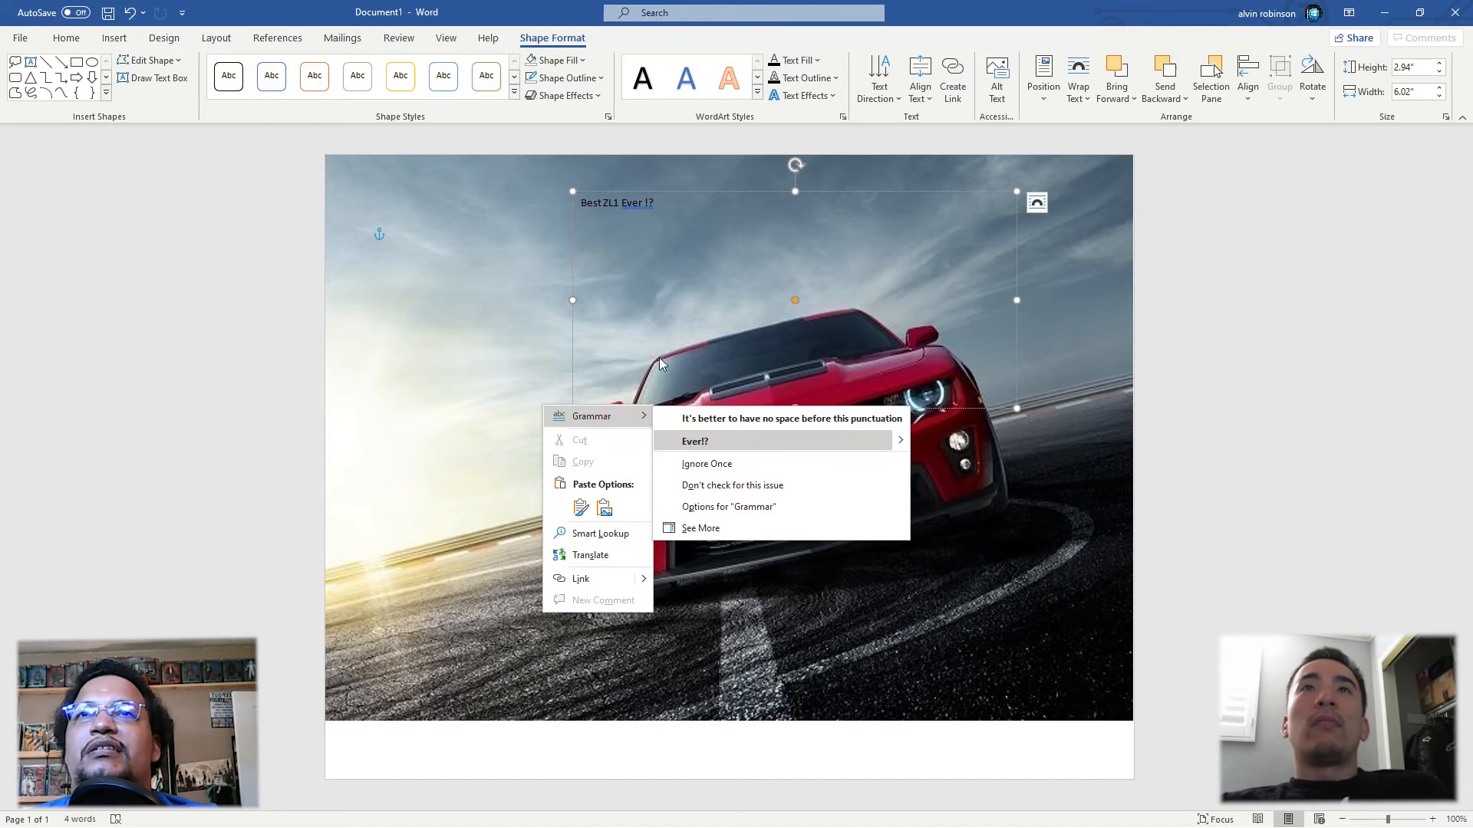
{"action": "left_click", "coordinate": [720, 445]}
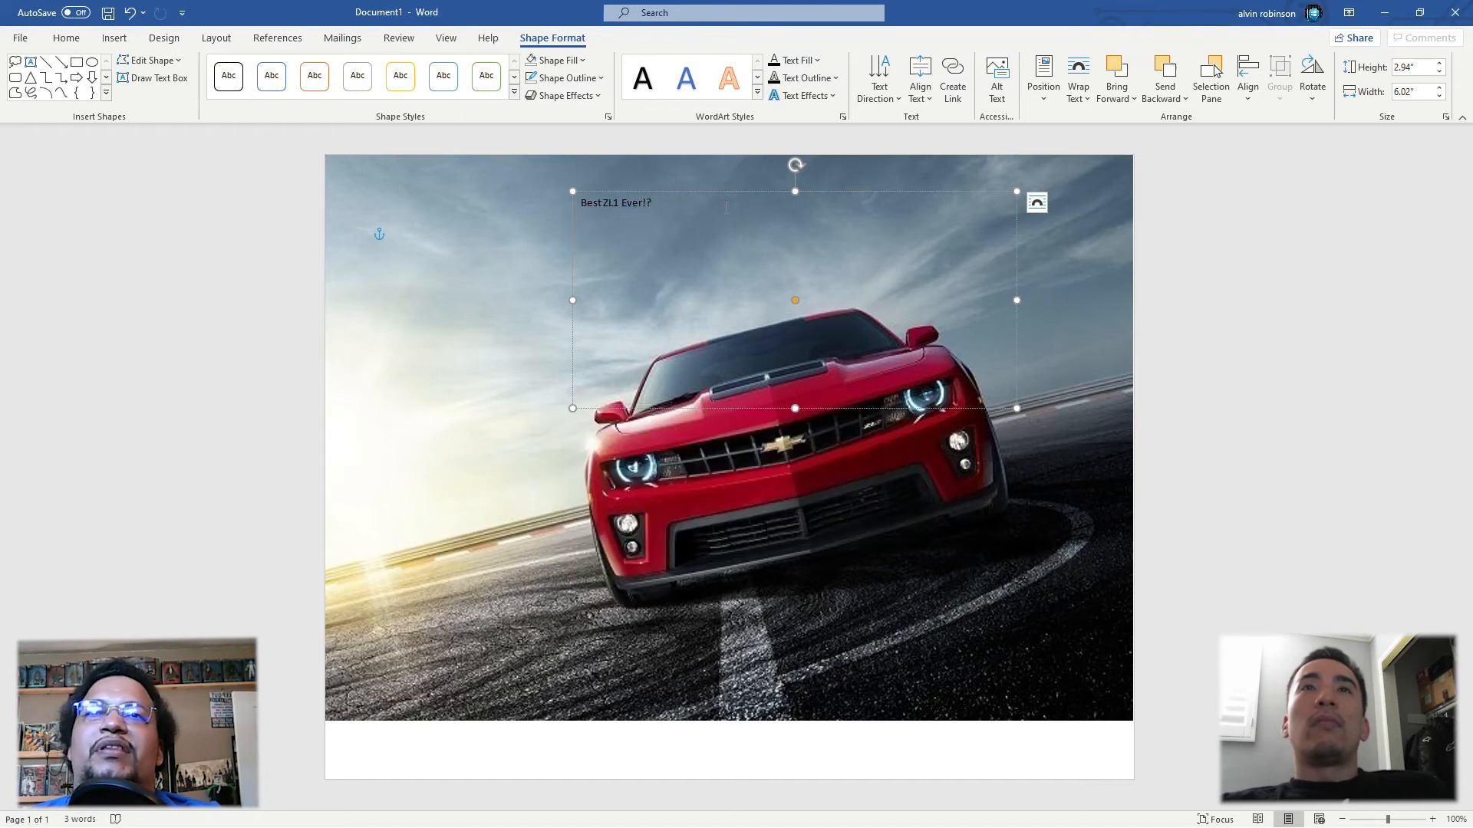
{"action": "left_click", "coordinate": [1024, 531]}
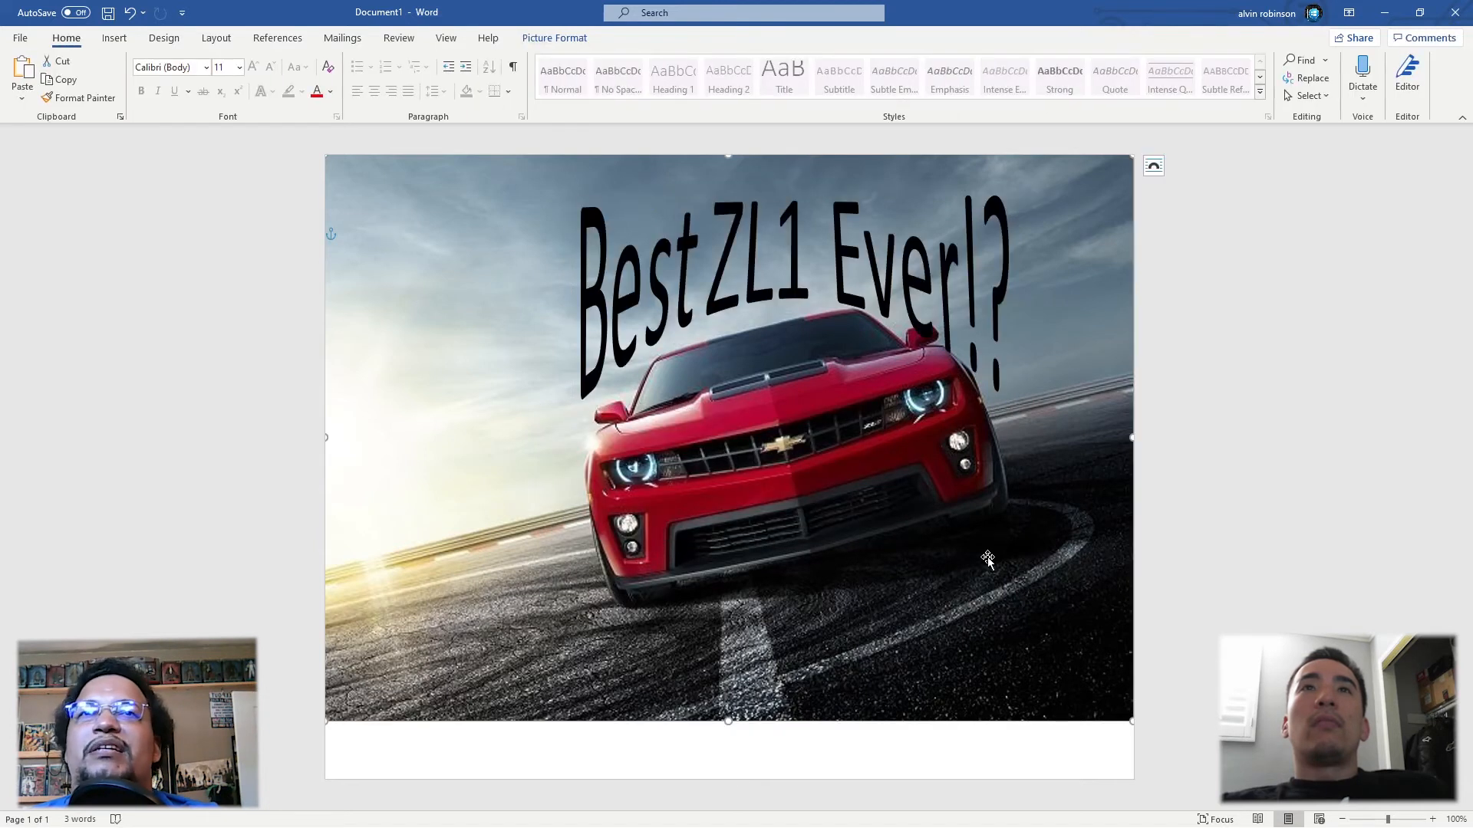
{"action": "left_click", "coordinate": [966, 269]}
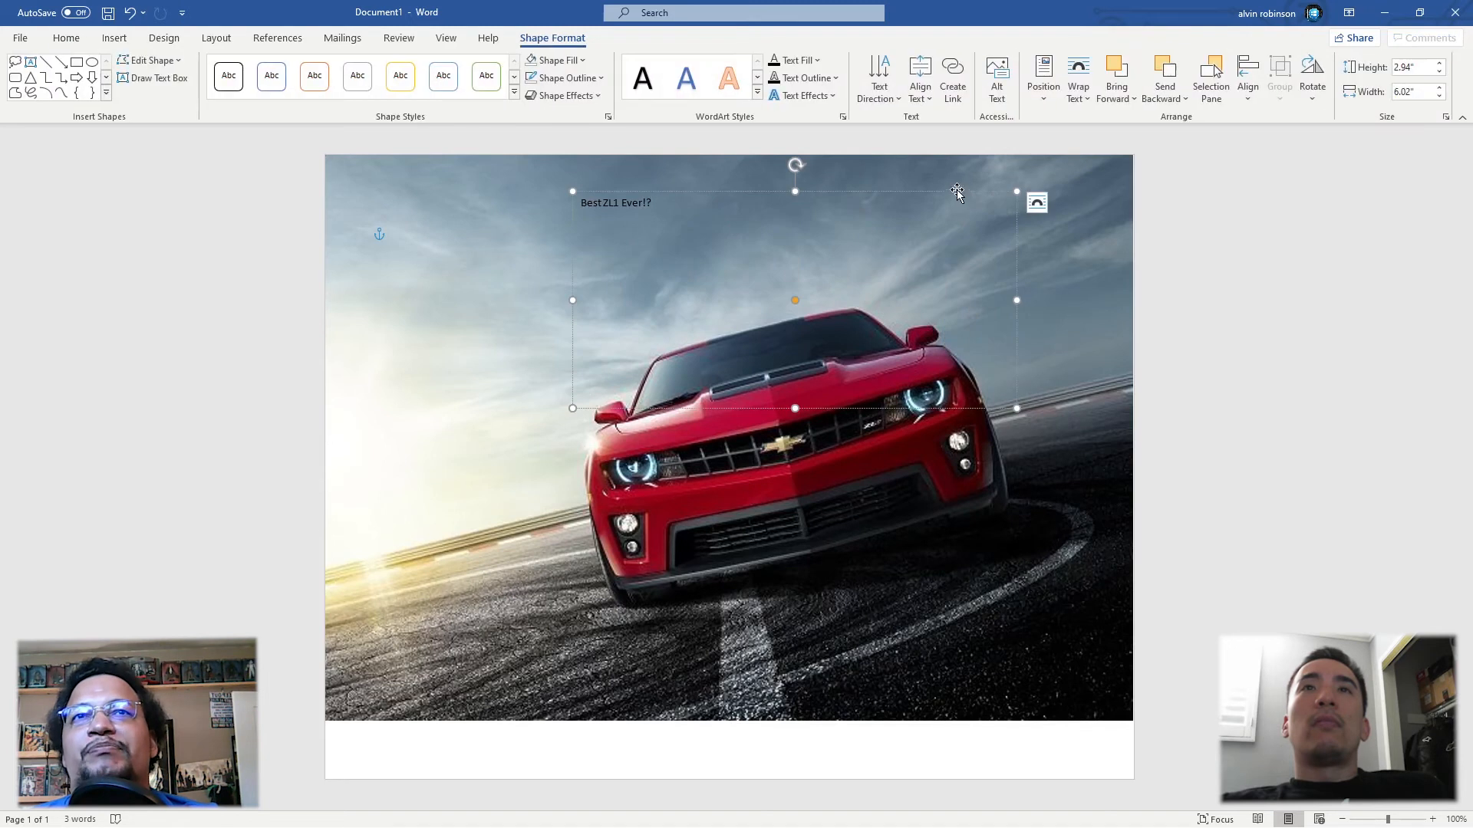
{"action": "left_click_drag", "start_coordinate": [953, 197], "coordinate": [959, 183]}
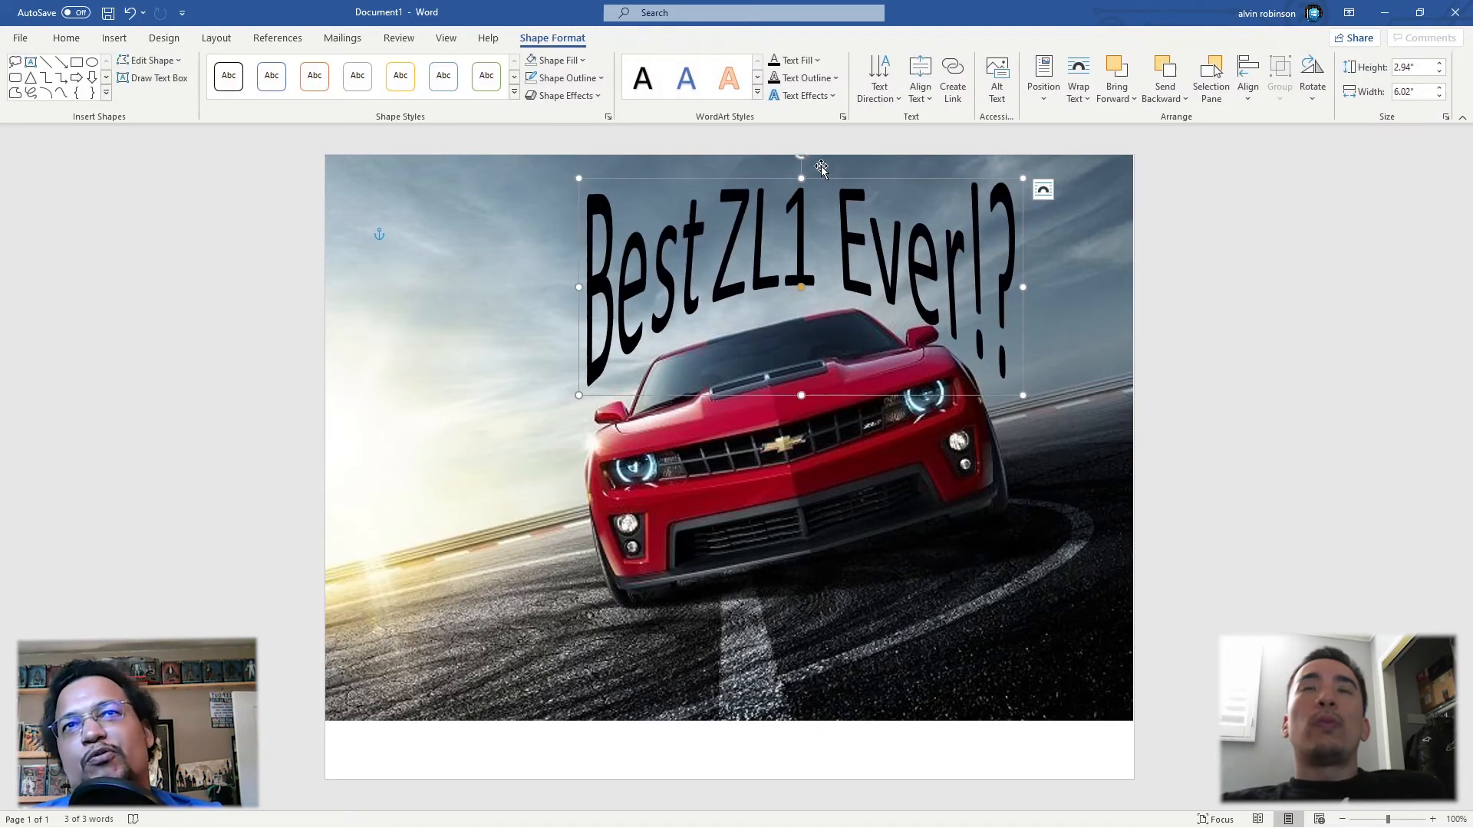
Step: Undo the background picture's shift and rotate the warped title text slightly counter-clockwise, positioning it just above the car
{"action": "left_click_drag", "start_coordinate": [802, 156], "coordinate": [769, 159]}
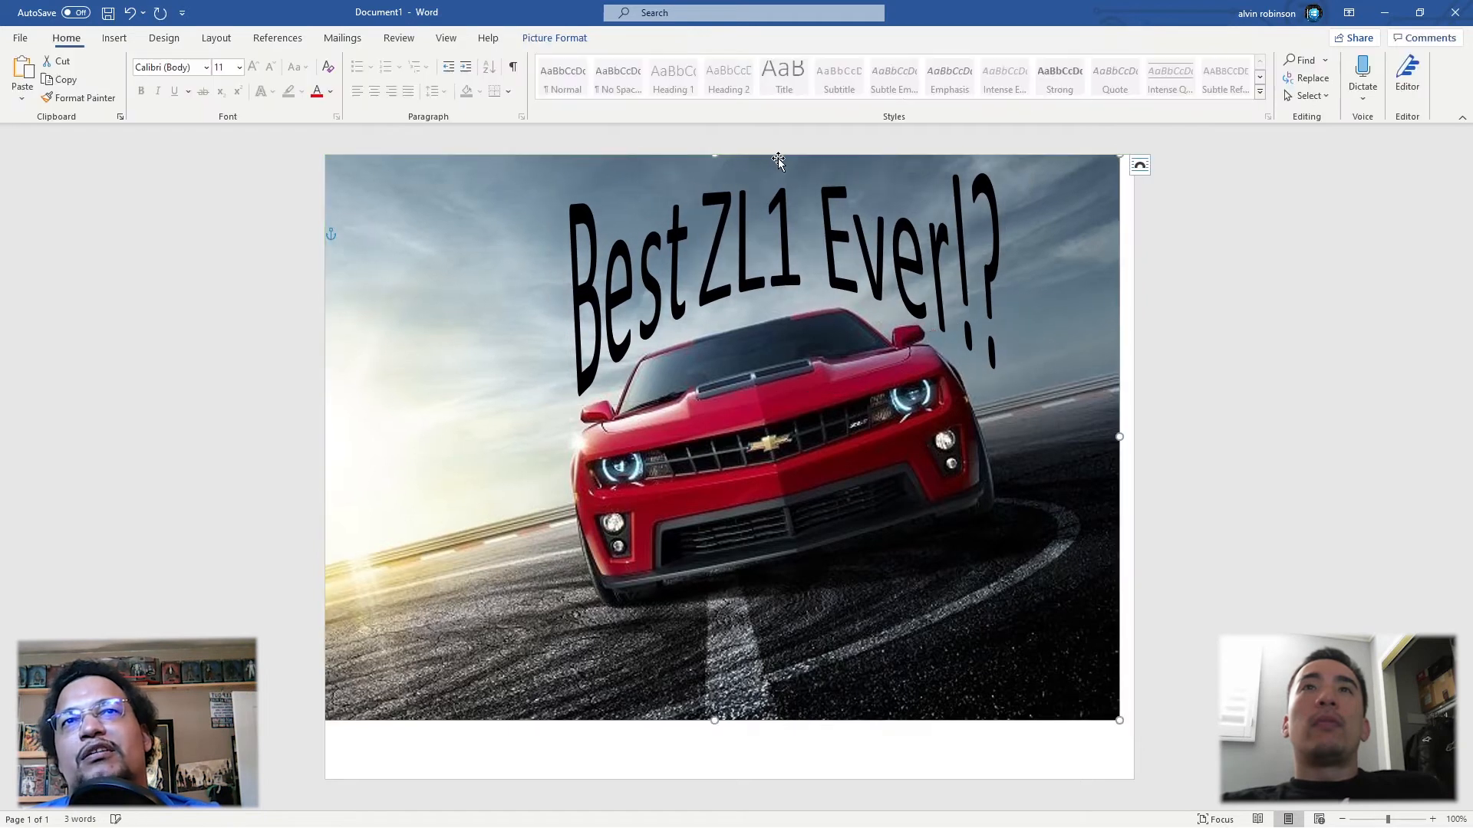
{"action": "key", "text": "ctrl+z"}
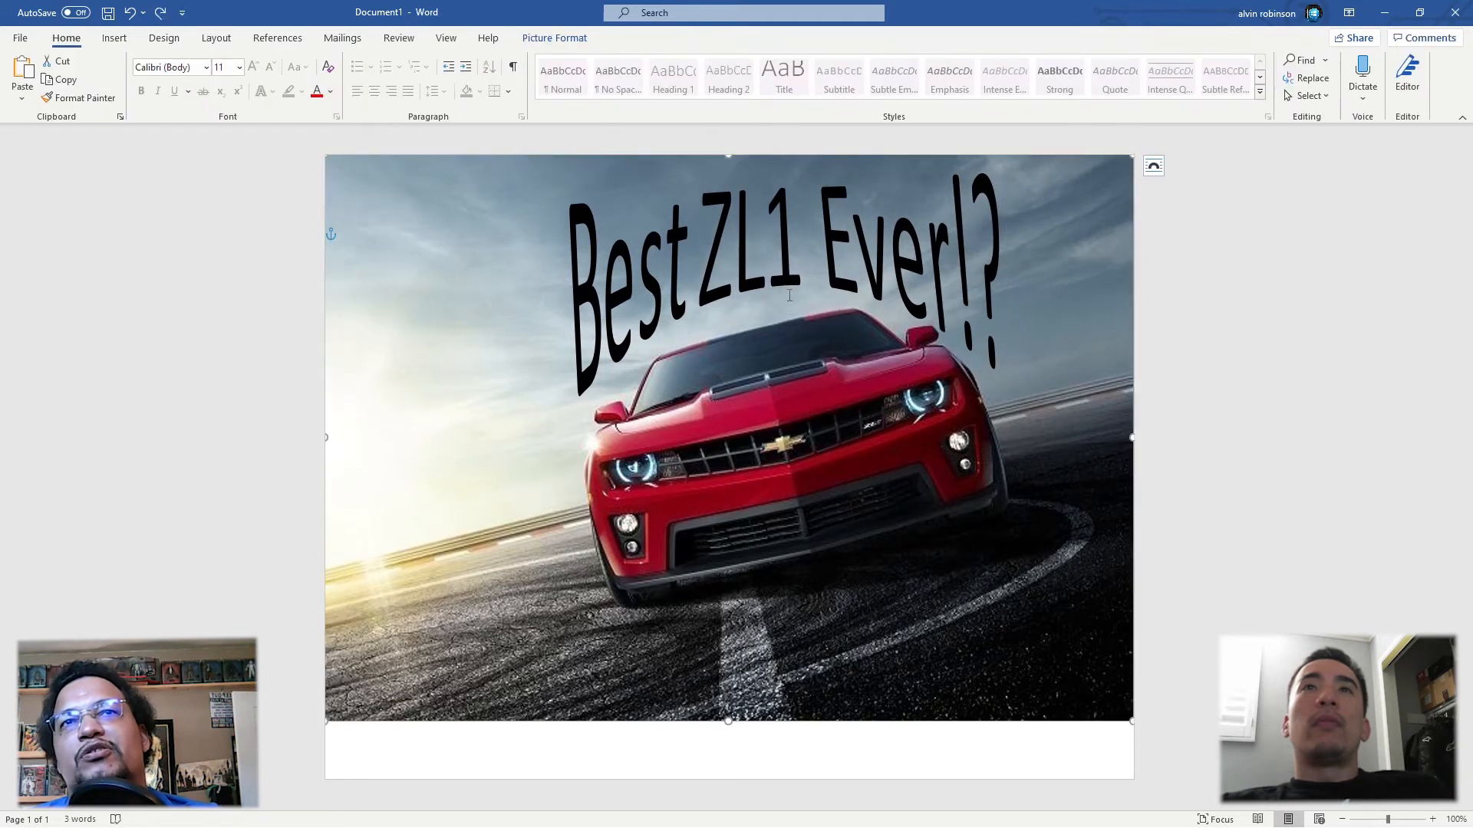
{"action": "left_click", "coordinate": [790, 295]}
{"action": "left_click_drag", "start_coordinate": [767, 177], "coordinate": [745, 155]}
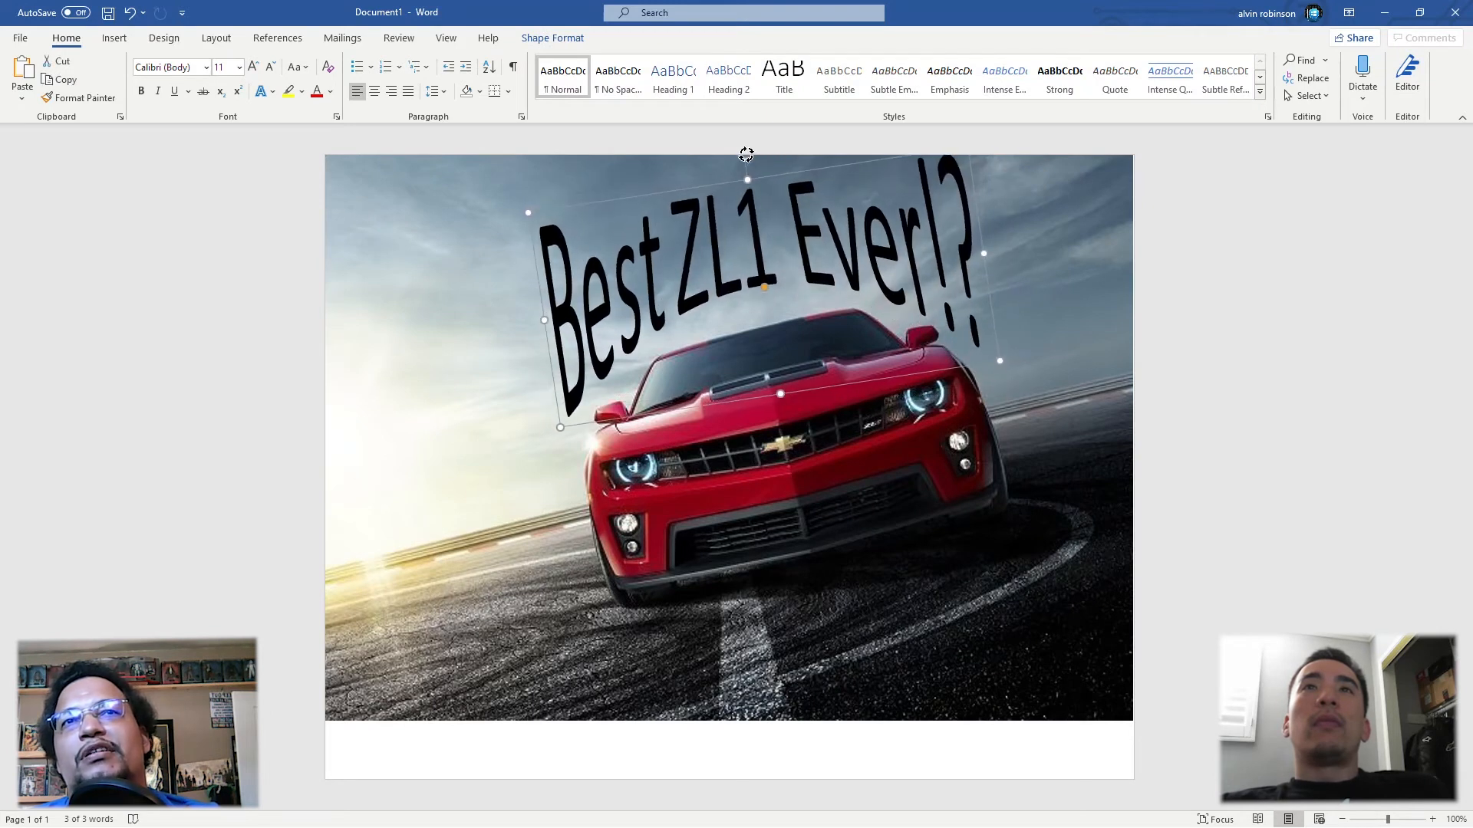
{"action": "mouse_move", "coordinate": [717, 182]}
{"action": "left_mouse_down"}
{"action": "mouse_move", "coordinate": [745, 160]}
{"action": "mouse_move", "coordinate": [704, 207]}
{"action": "left_mouse_up"}
{"action": "left_click", "coordinate": [813, 734]}
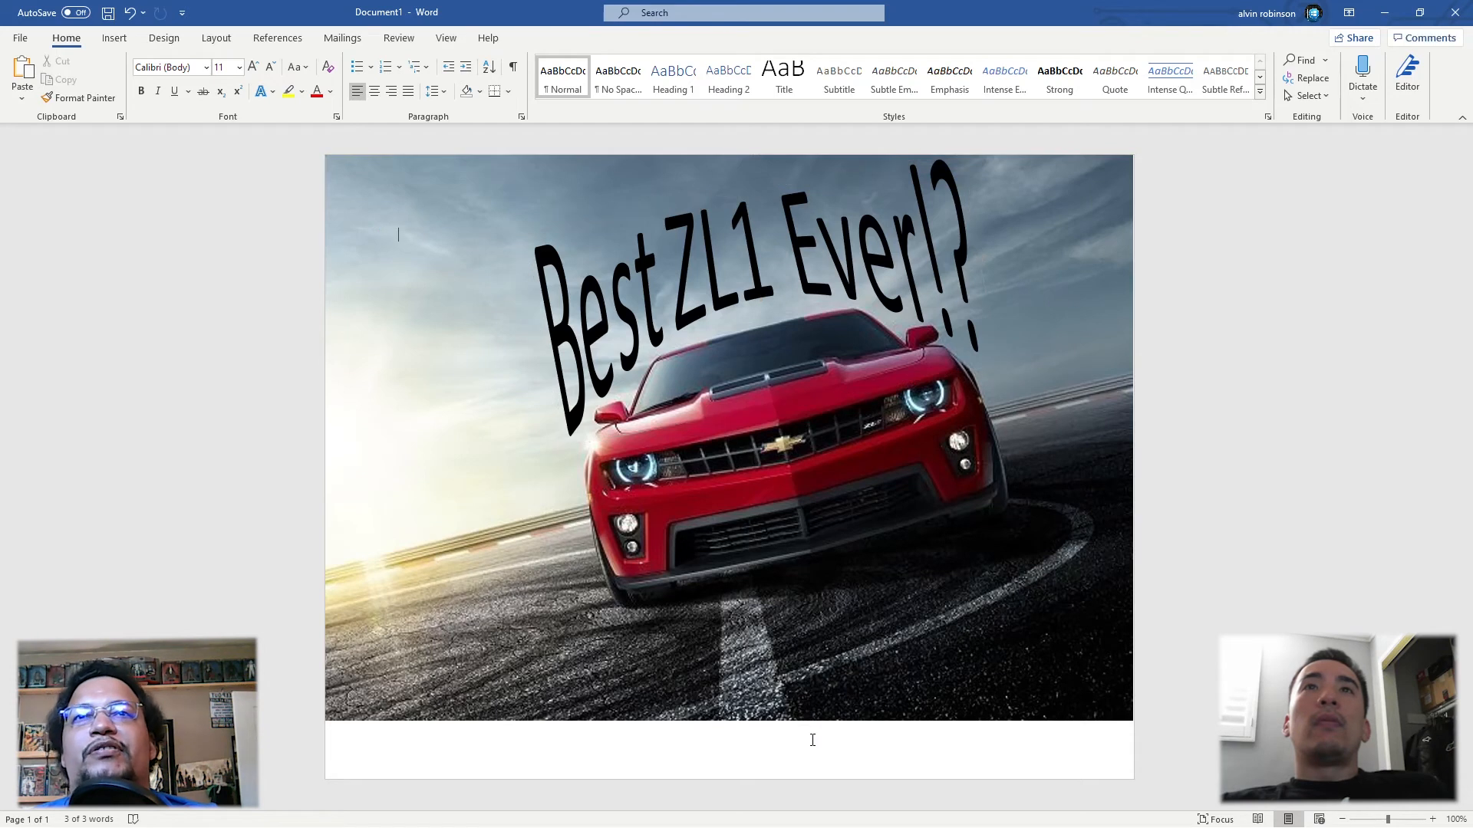
Step: Search online pictures for "question mark" and insert the white figure leaning on a red question mark
{"action": "left_click", "coordinate": [114, 40]}
{"action": "left_click", "coordinate": [177, 81]}
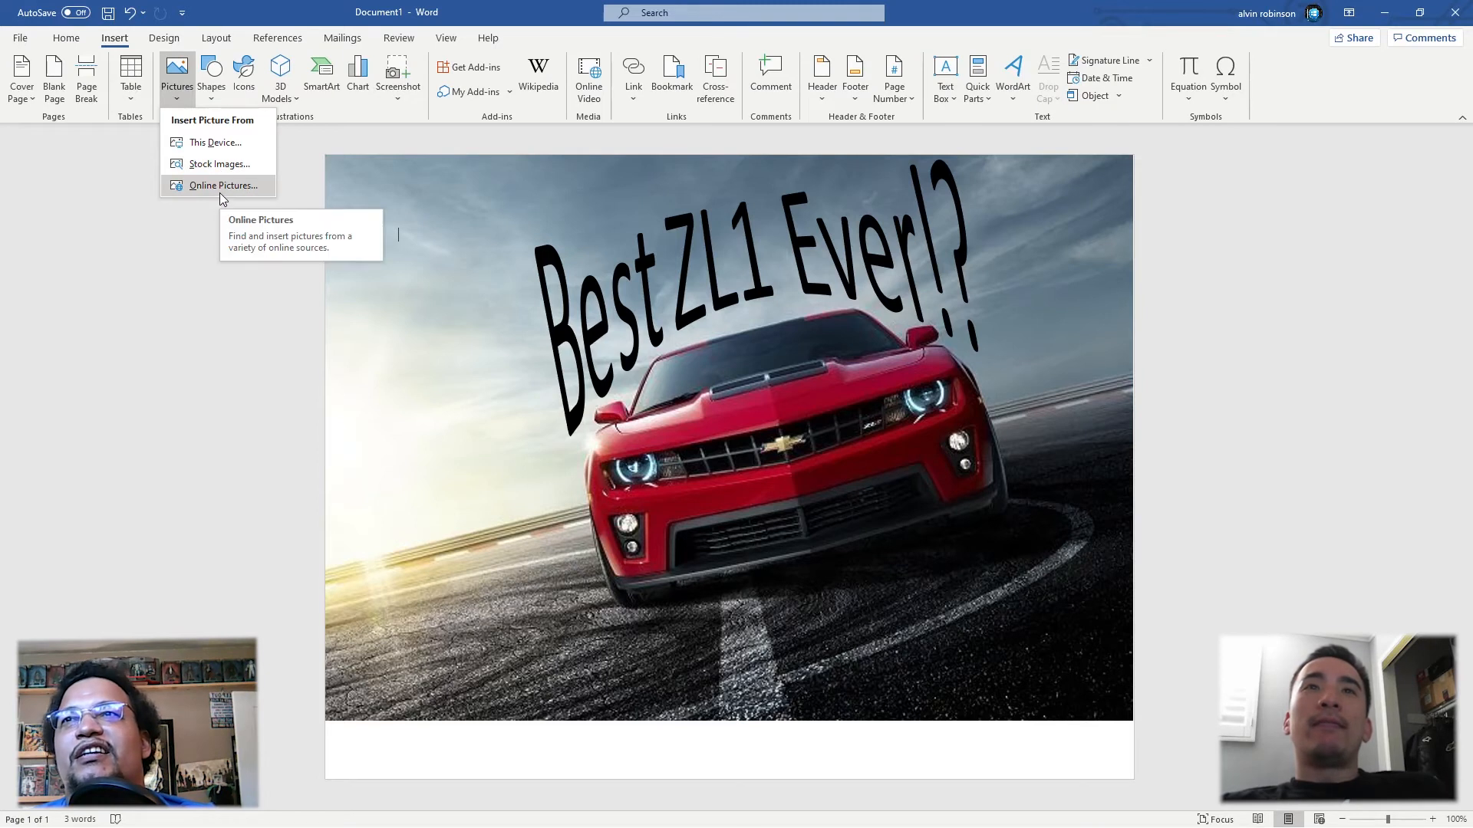
{"action": "left_click", "coordinate": [221, 188]}
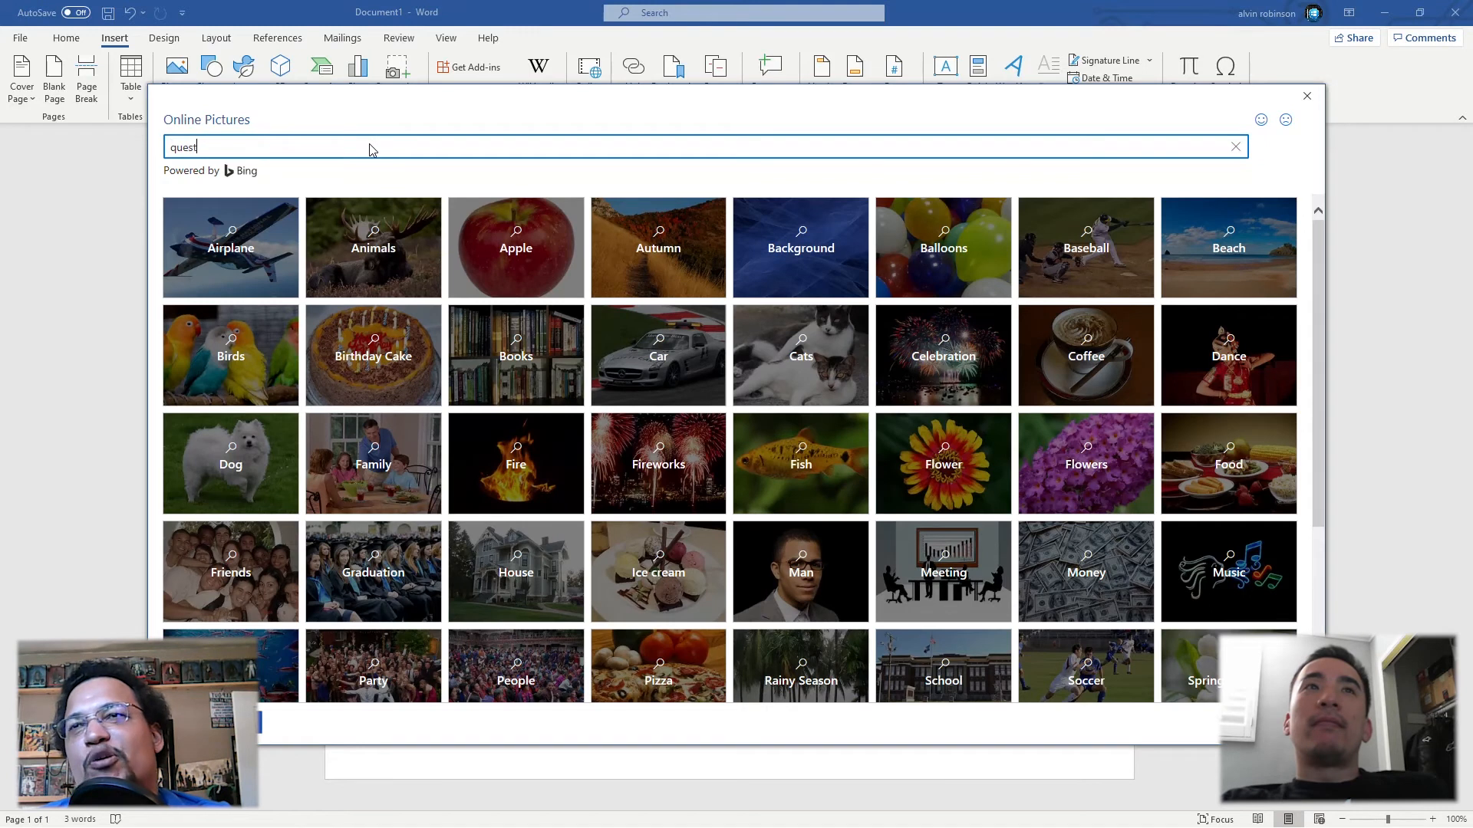
{"action": "key", "text": "Return"}
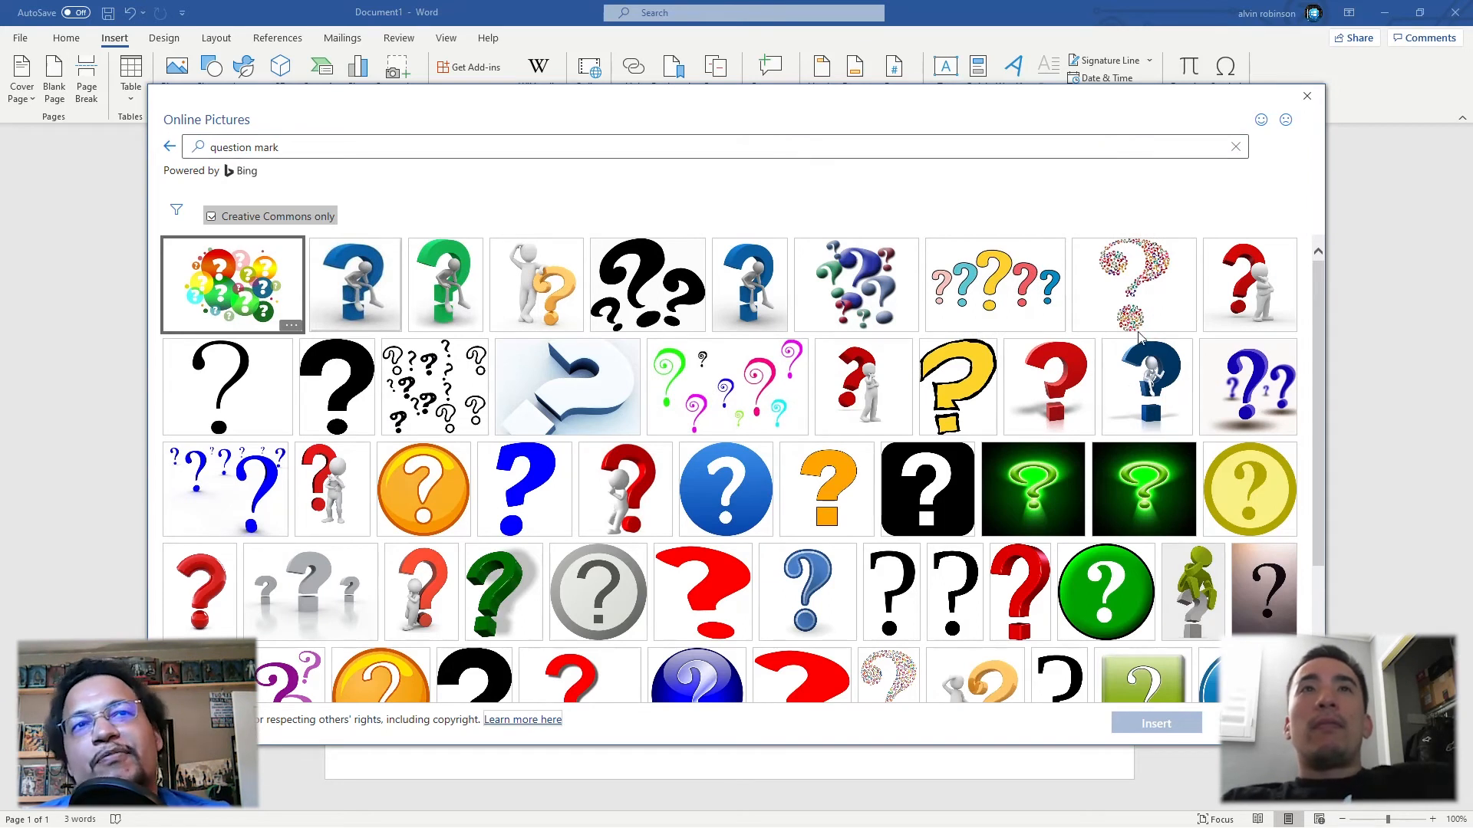
{"action": "scroll", "coordinate": [1141, 338], "scroll_direction": "down", "scroll_amount": 2}
{"action": "scroll", "coordinate": [1141, 338], "scroll_direction": "up", "scroll_amount": 2}
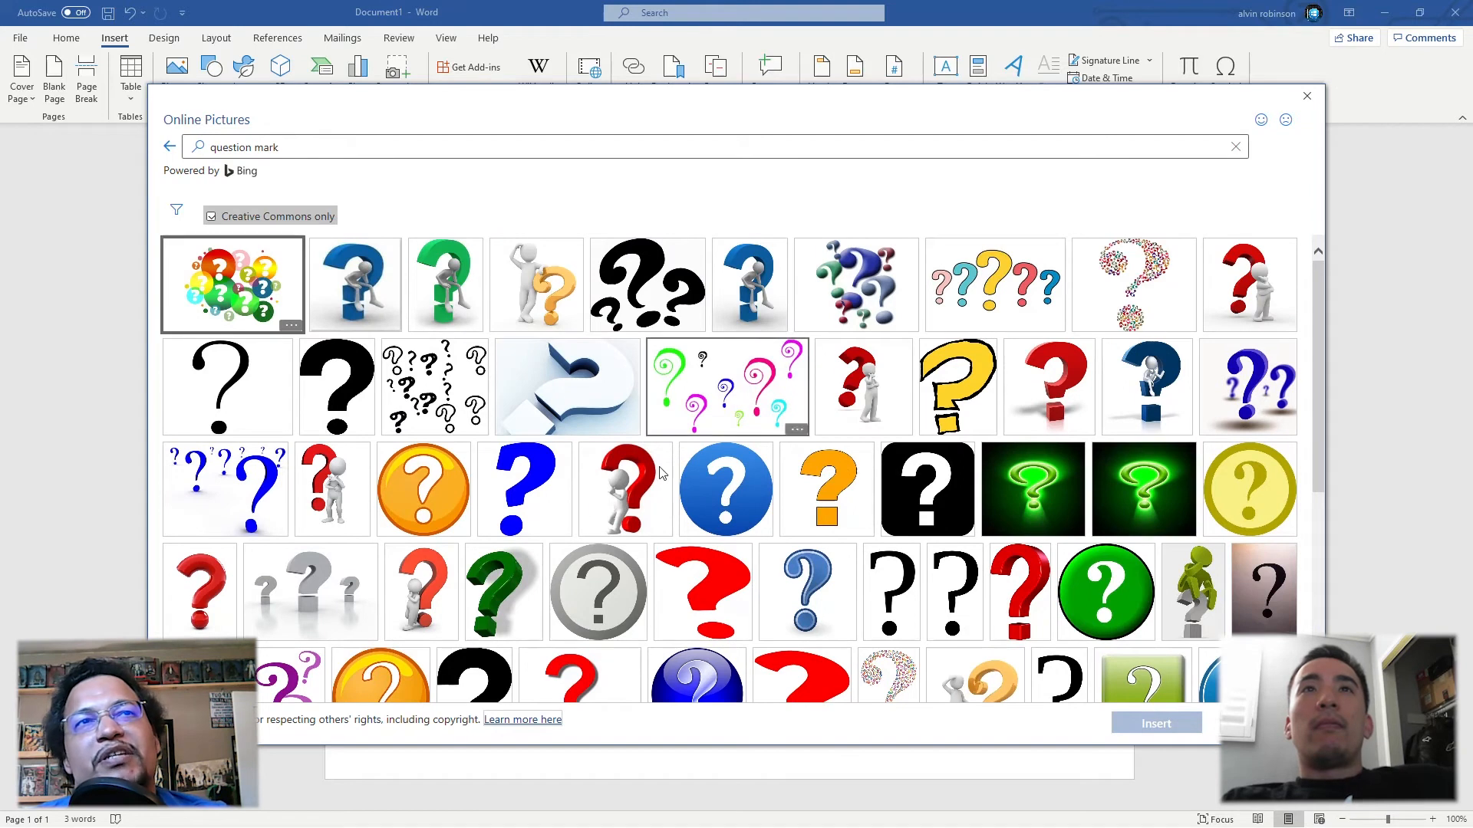
{"action": "left_click", "coordinate": [616, 513]}
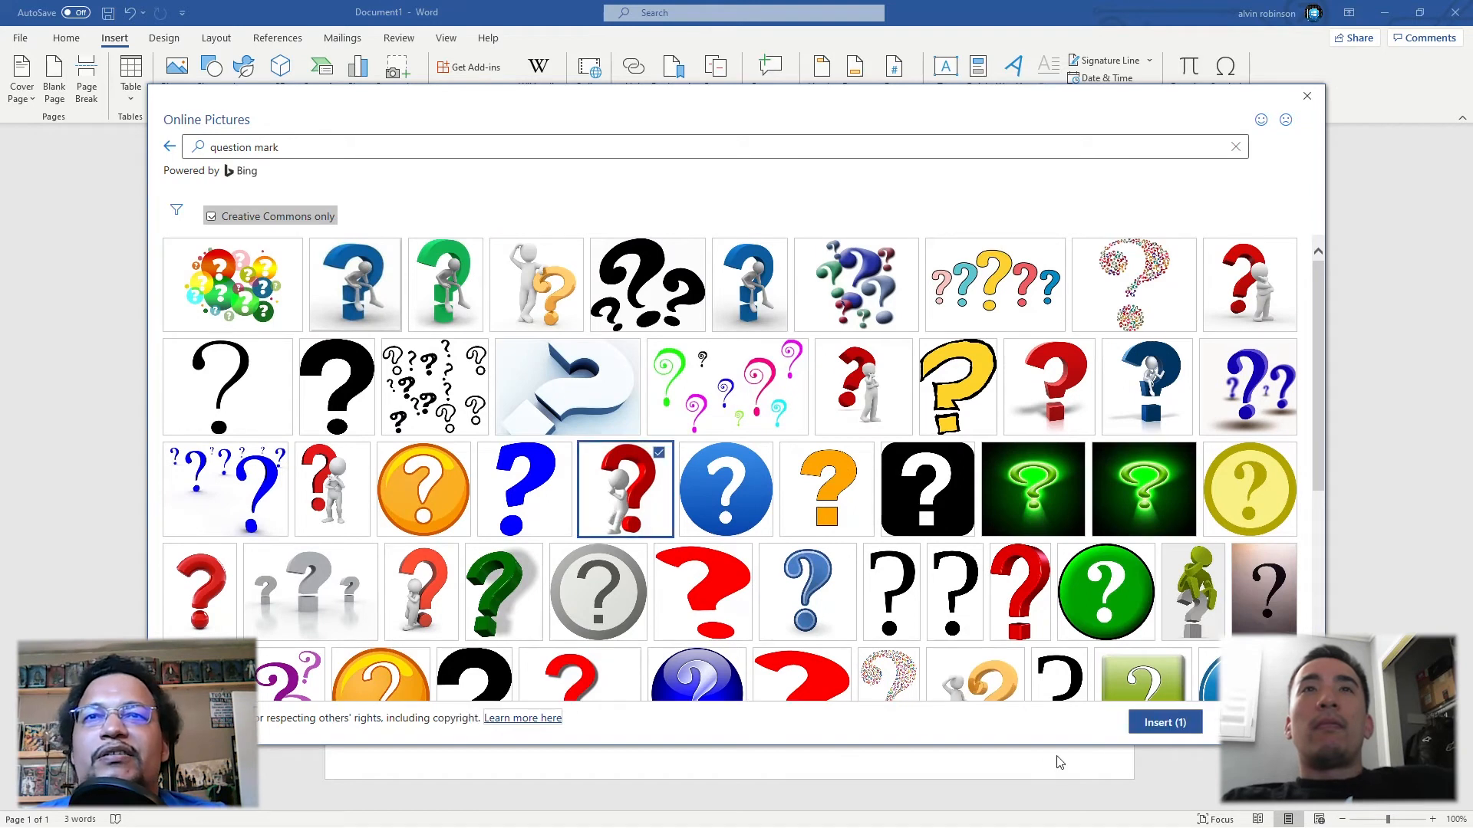
{"action": "left_click", "coordinate": [1170, 729]}
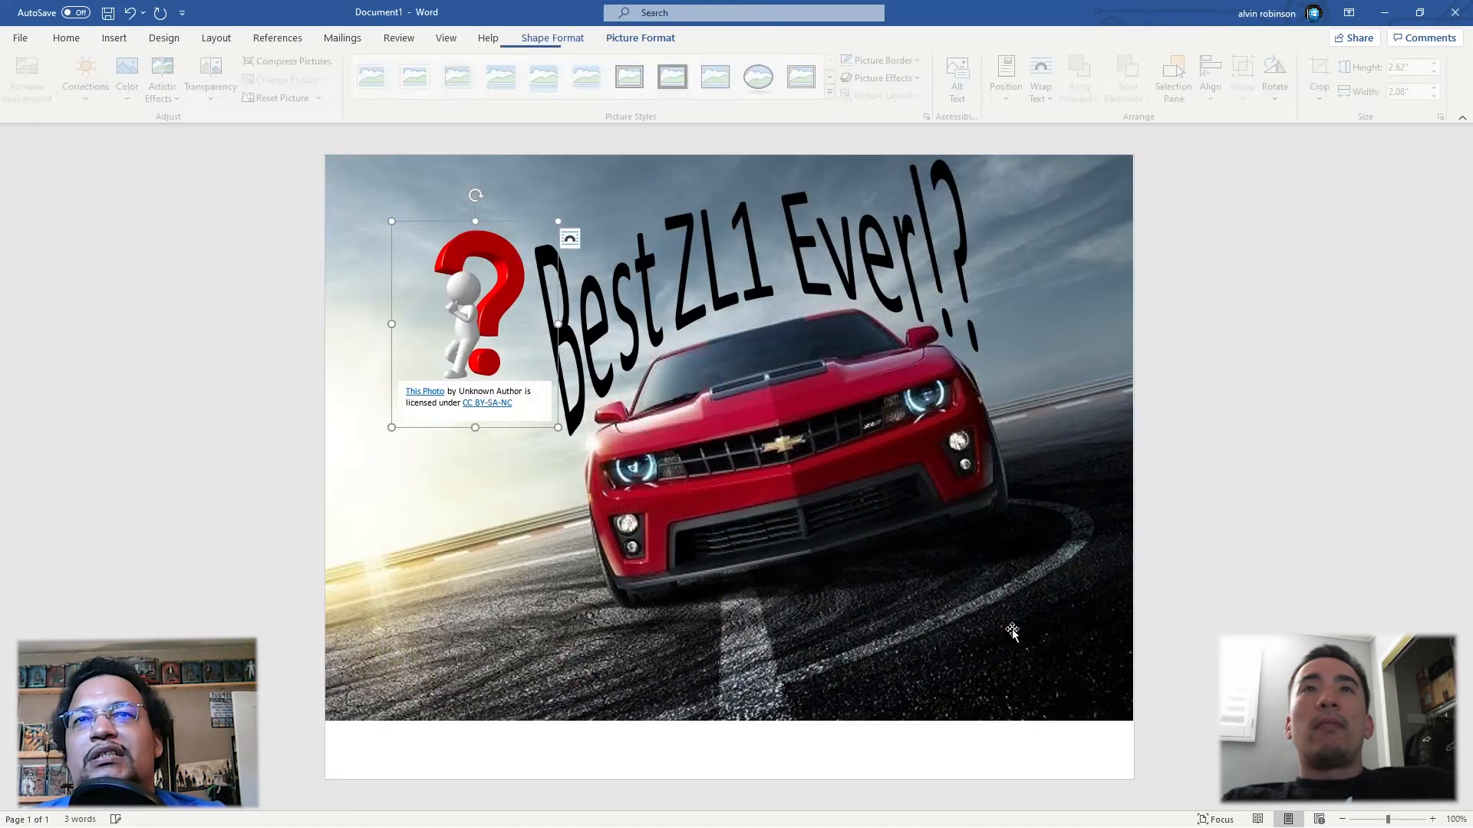
Step: Delete the licence attribution caption below the inserted question mark picture
{"action": "left_click", "coordinate": [495, 392]}
{"action": "right_click", "coordinate": [515, 380]}
{"action": "left_click", "coordinate": [527, 388]}
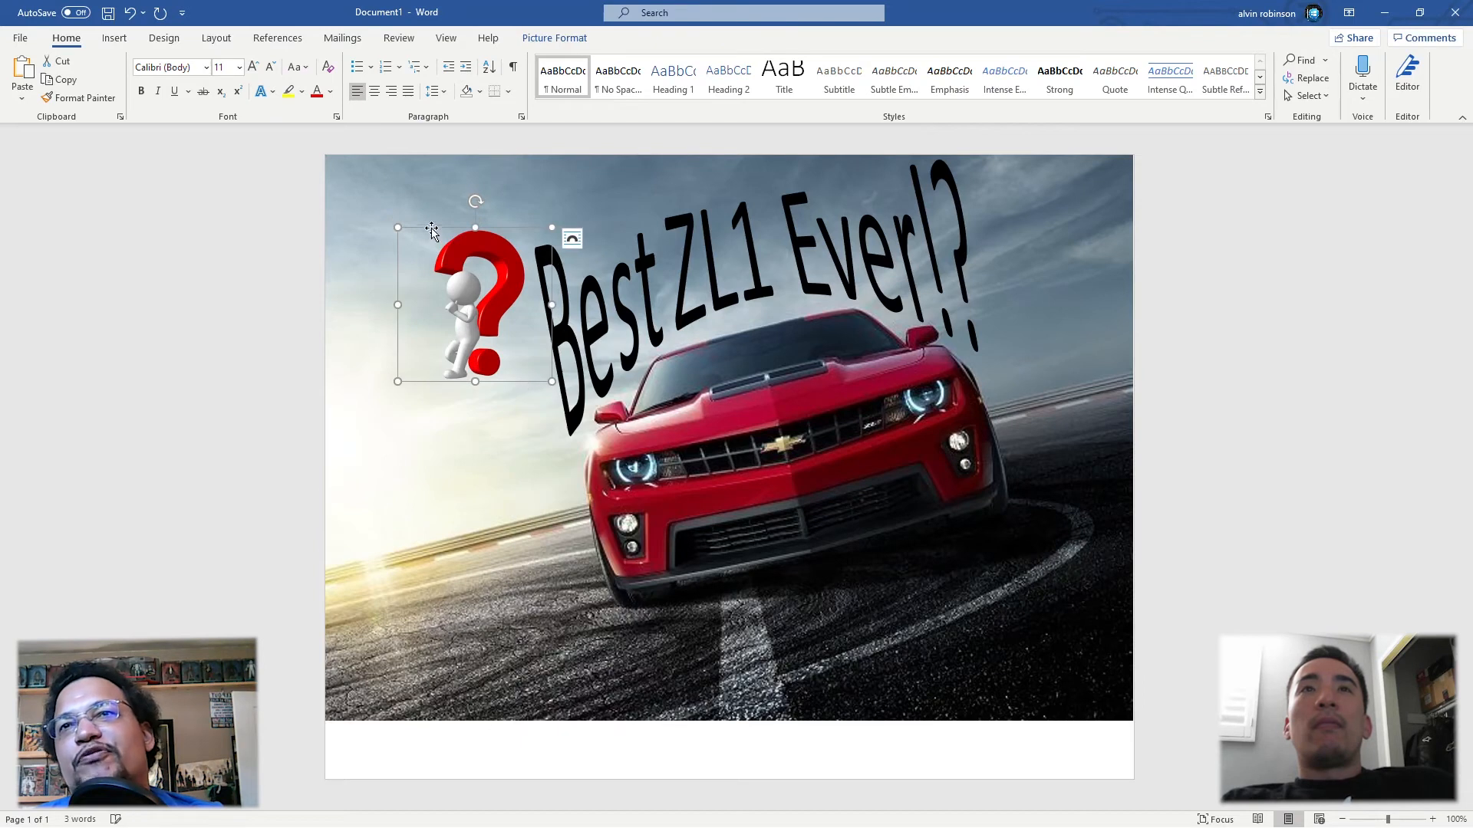
Step: Set the question mark picture's wrapping to In Front of Text, enlarge it and place it in the page picture's lower-right corner
{"action": "left_click_drag", "start_coordinate": [432, 230], "coordinate": [806, 420]}
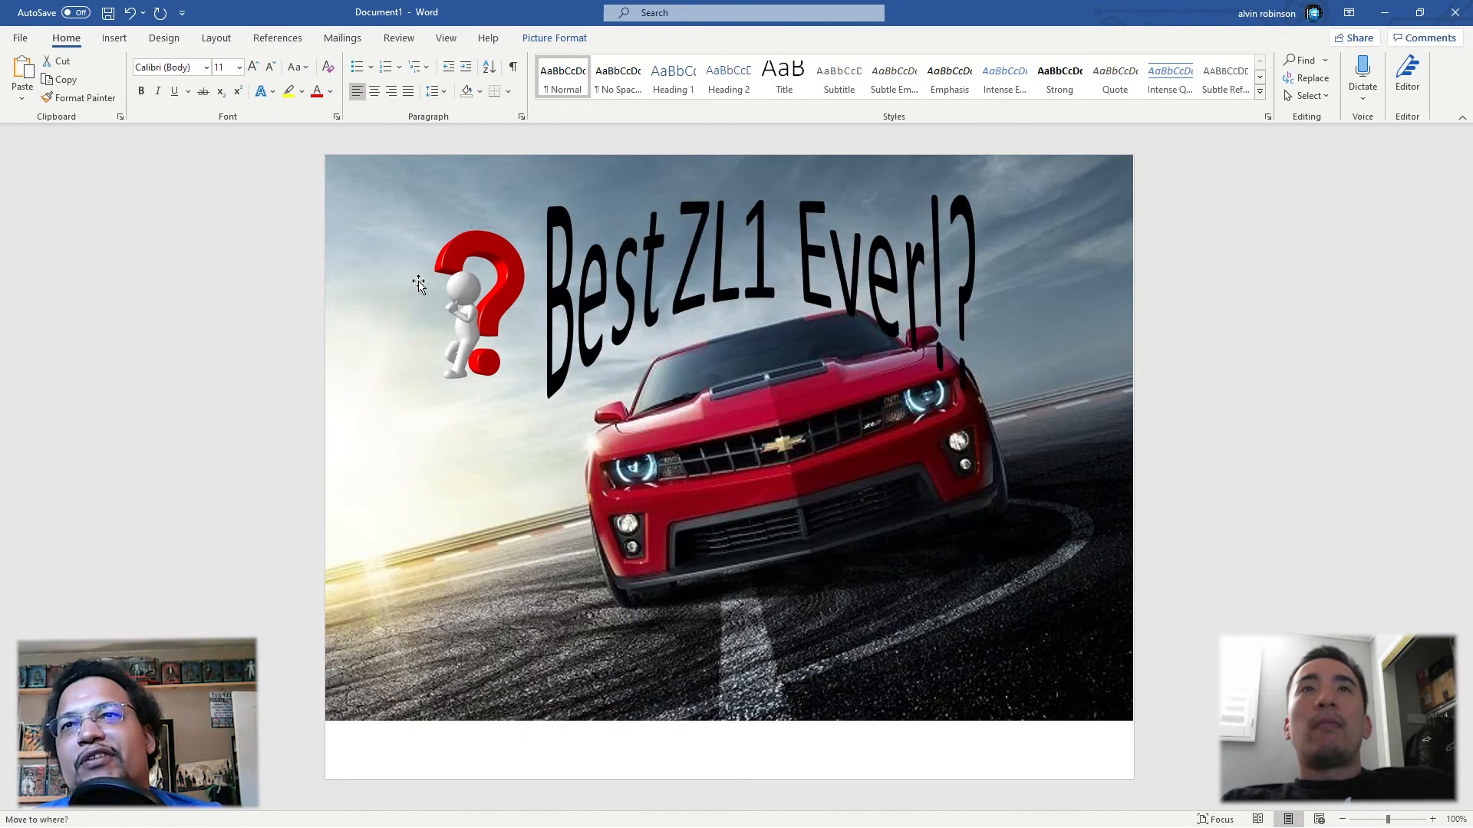
{"action": "left_click", "coordinate": [480, 274]}
{"action": "left_click", "coordinate": [570, 241]}
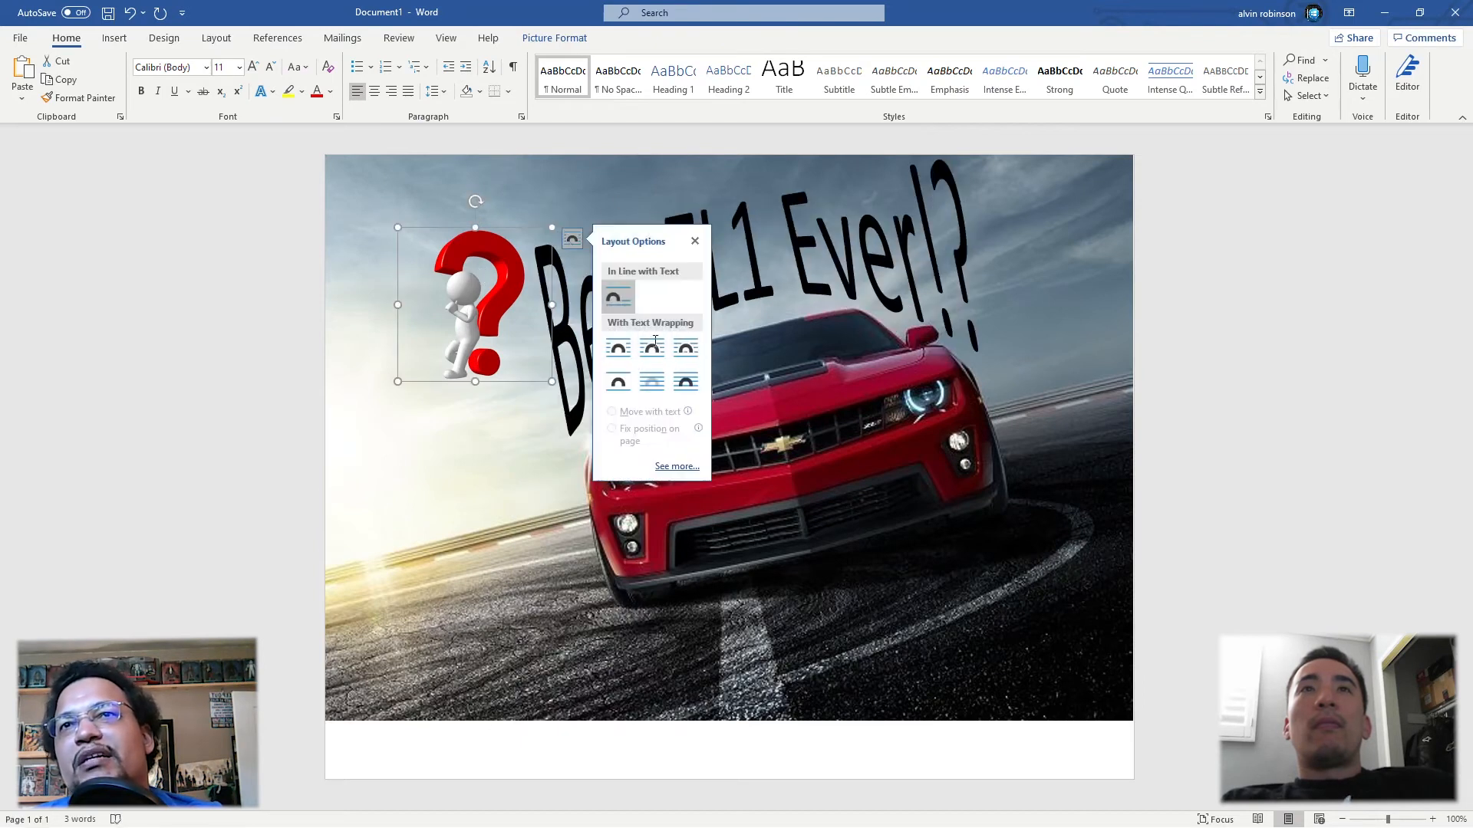
{"action": "left_click", "coordinate": [683, 385]}
{"action": "left_click_drag", "start_coordinate": [456, 236], "coordinate": [936, 504]}
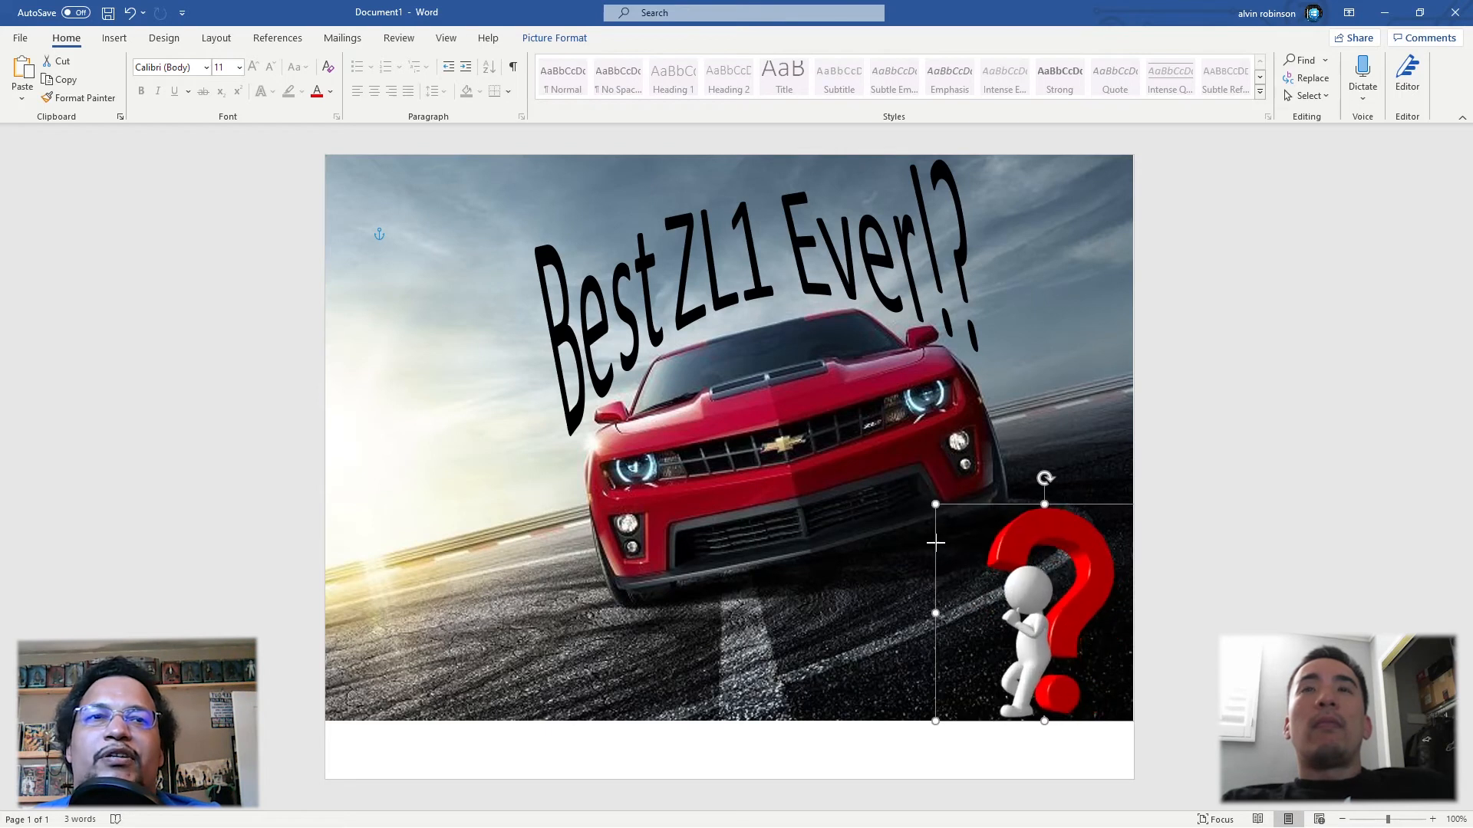
{"action": "left_click", "coordinate": [858, 752]}
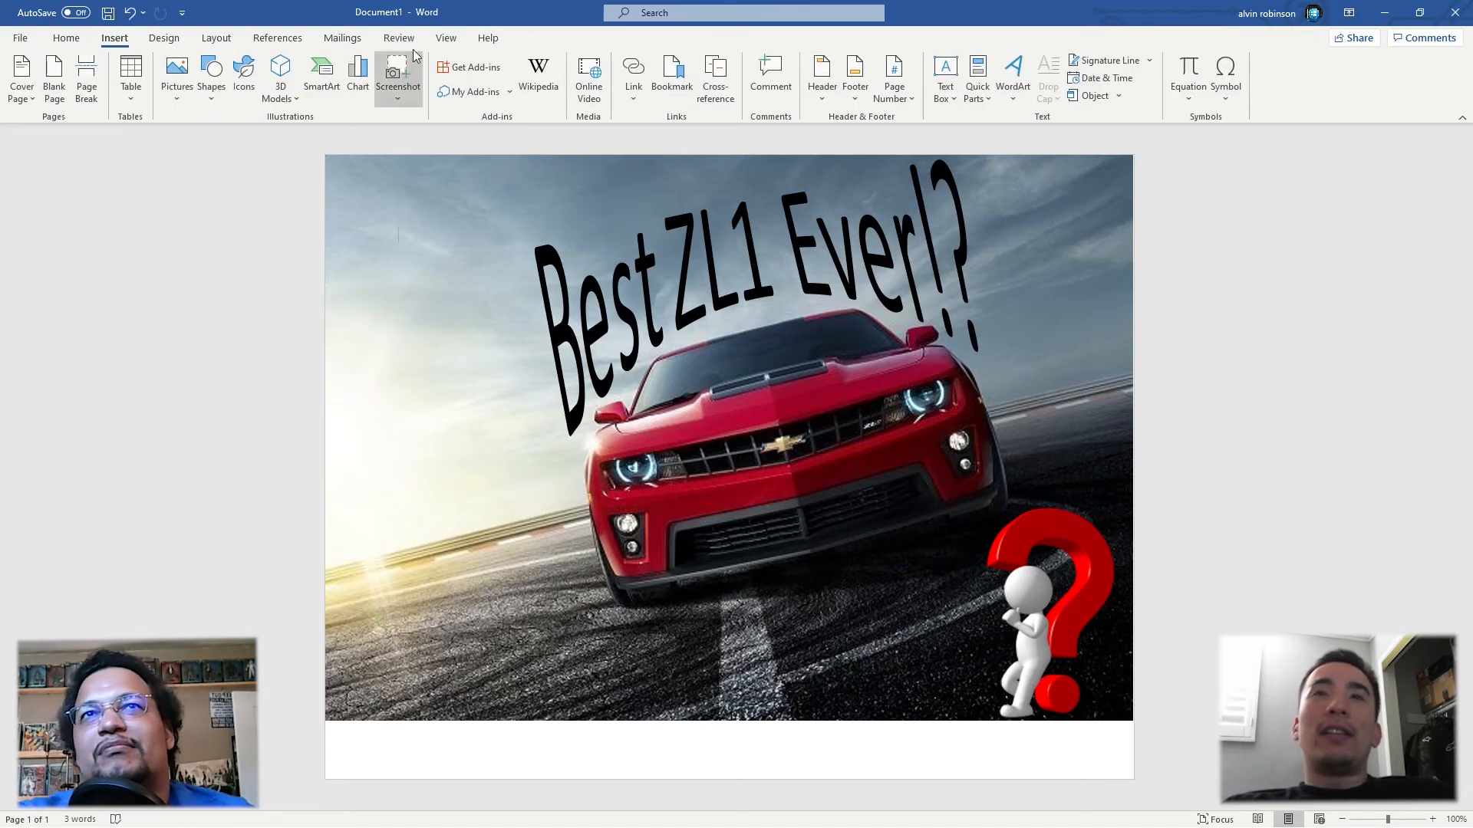
Step: Insert a Simple Text Box and move it onto the road at the photo's lower-left corner
{"action": "left_click", "coordinate": [951, 98]}
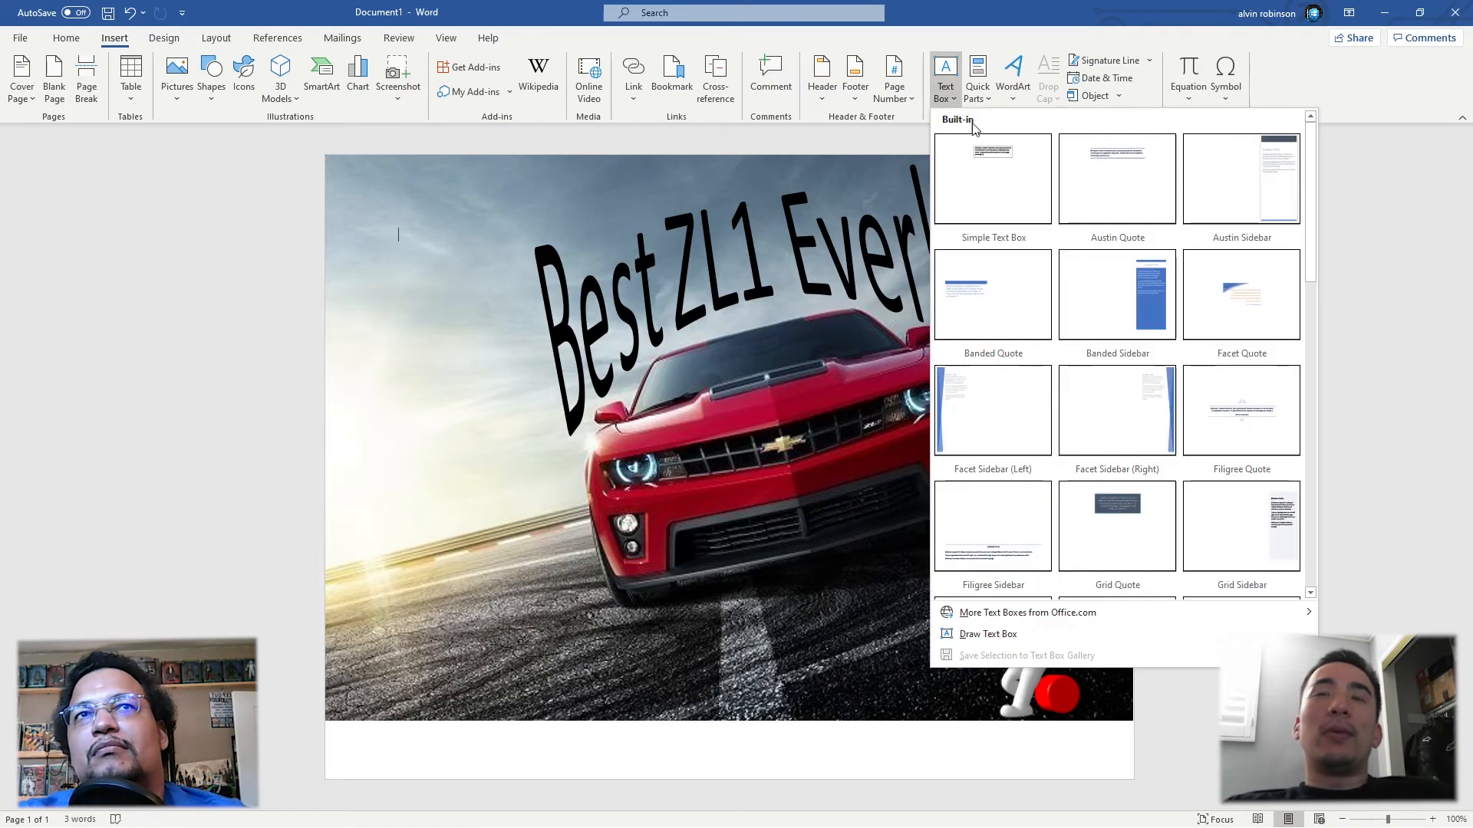
{"action": "left_click", "coordinate": [993, 170]}
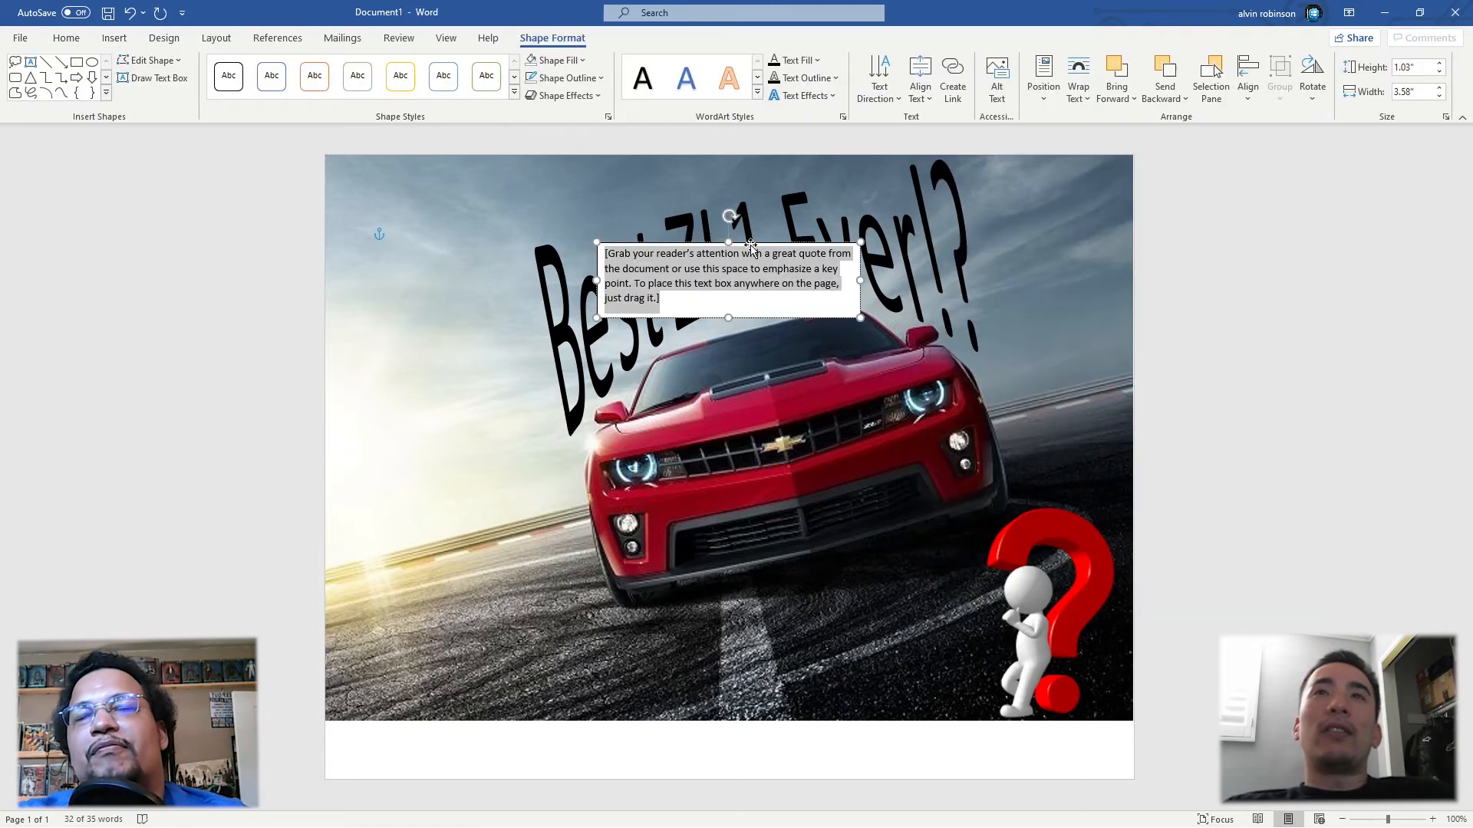
{"action": "left_click_drag", "start_coordinate": [769, 263], "coordinate": [507, 633]}
{"action": "left_click", "coordinate": [316, 652]}
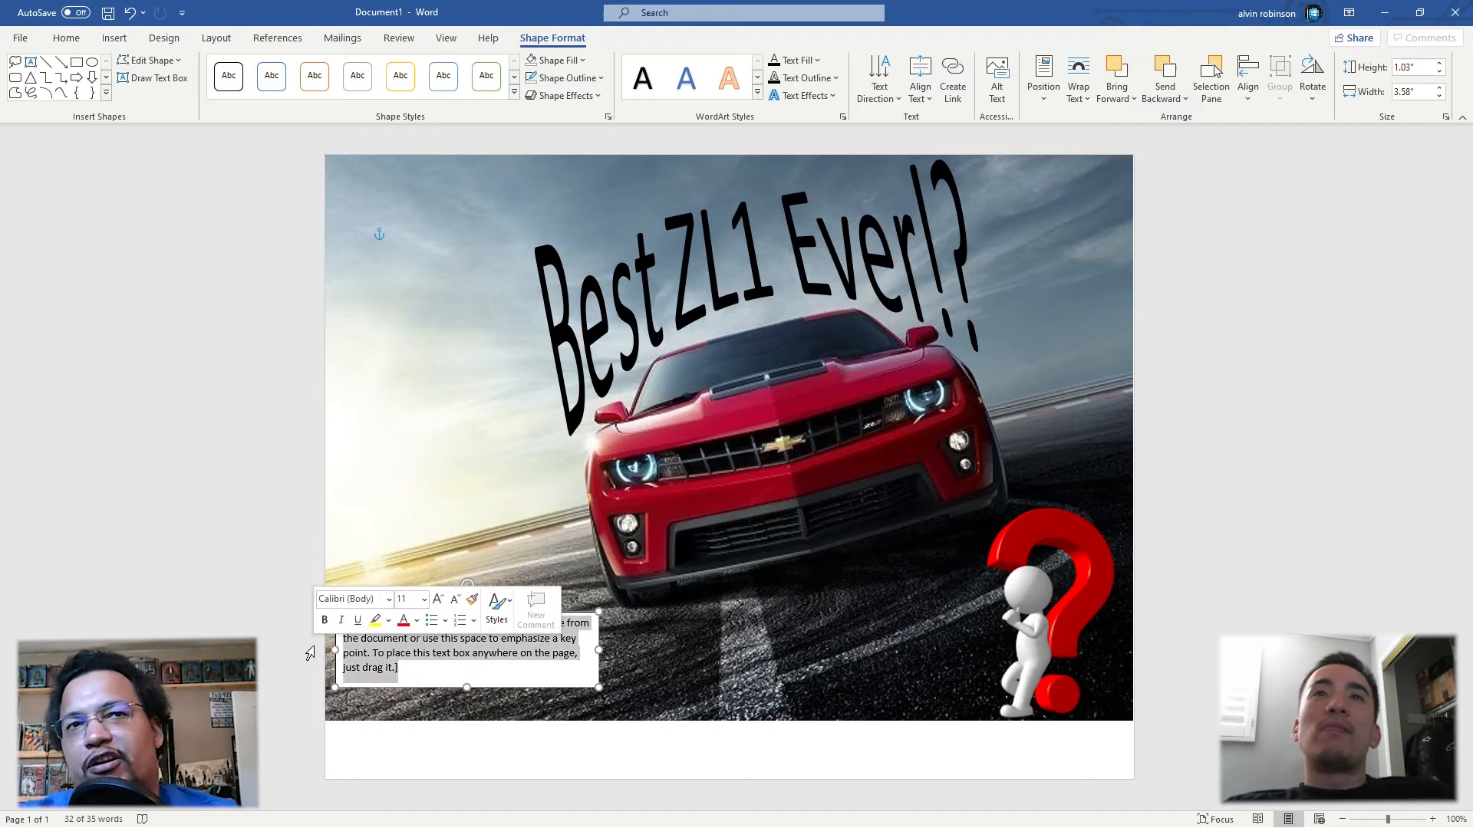
Step: Replace the placeholder with "5 things to know before you buy a ZL1 Camaro" and enlarge the box to about 1.24" high by 3.55" wide
{"action": "key", "text": "Delete"}
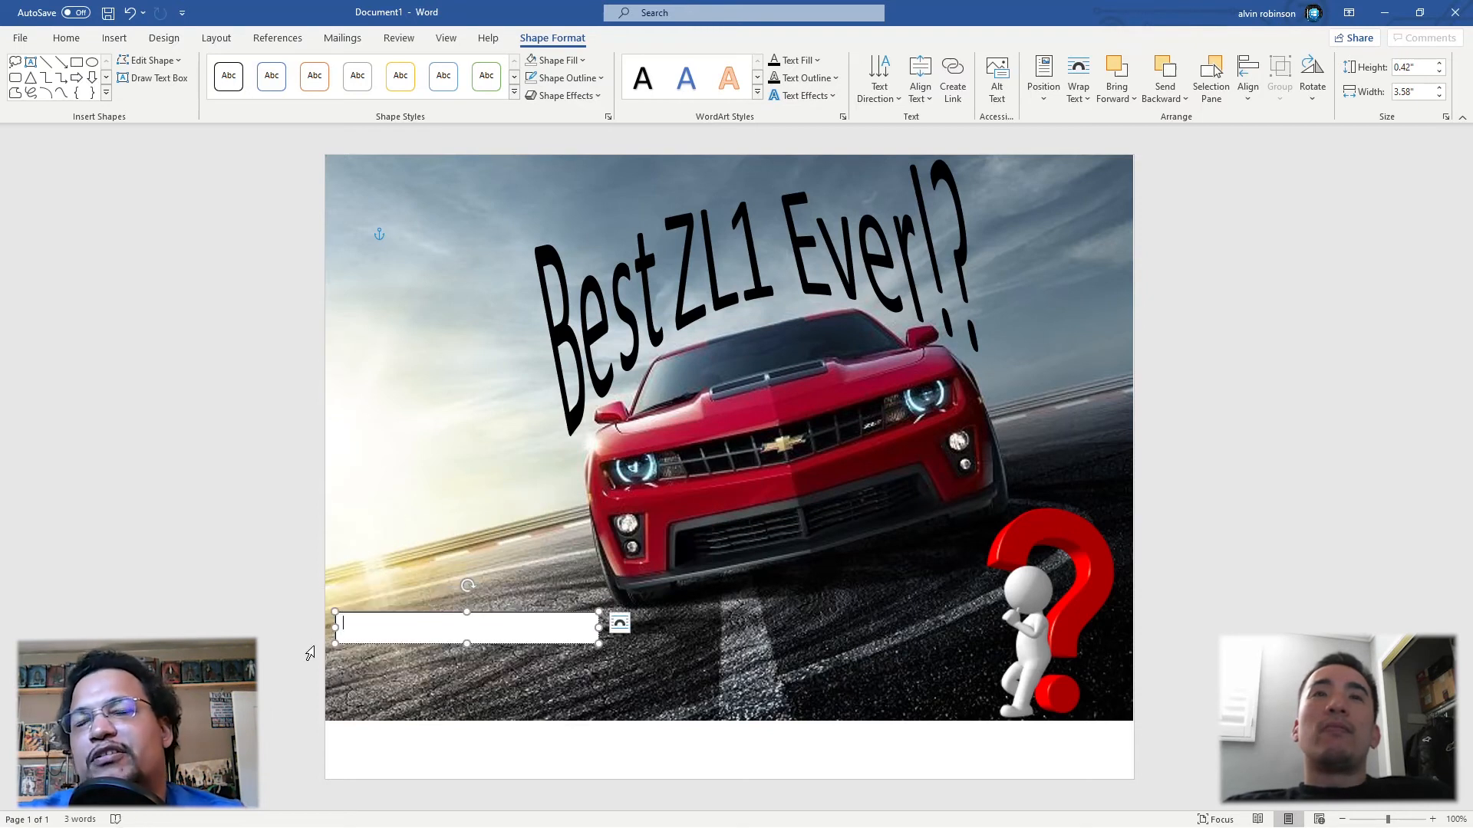
{"action": "type", "text": "%"}
{"action": "type", "text": "5"}
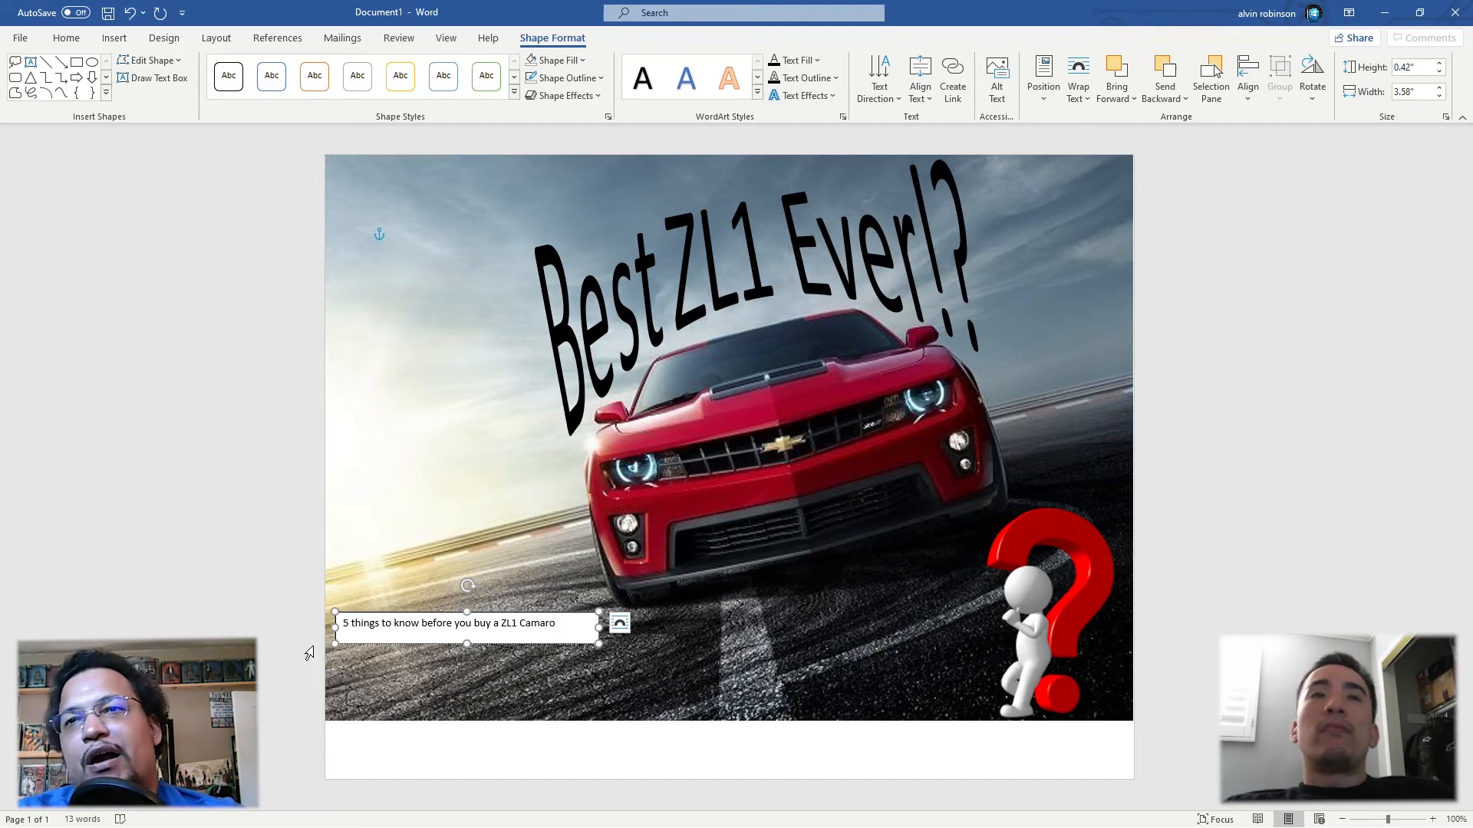
{"action": "left_click_drag", "start_coordinate": [604, 648], "coordinate": [597, 704]}
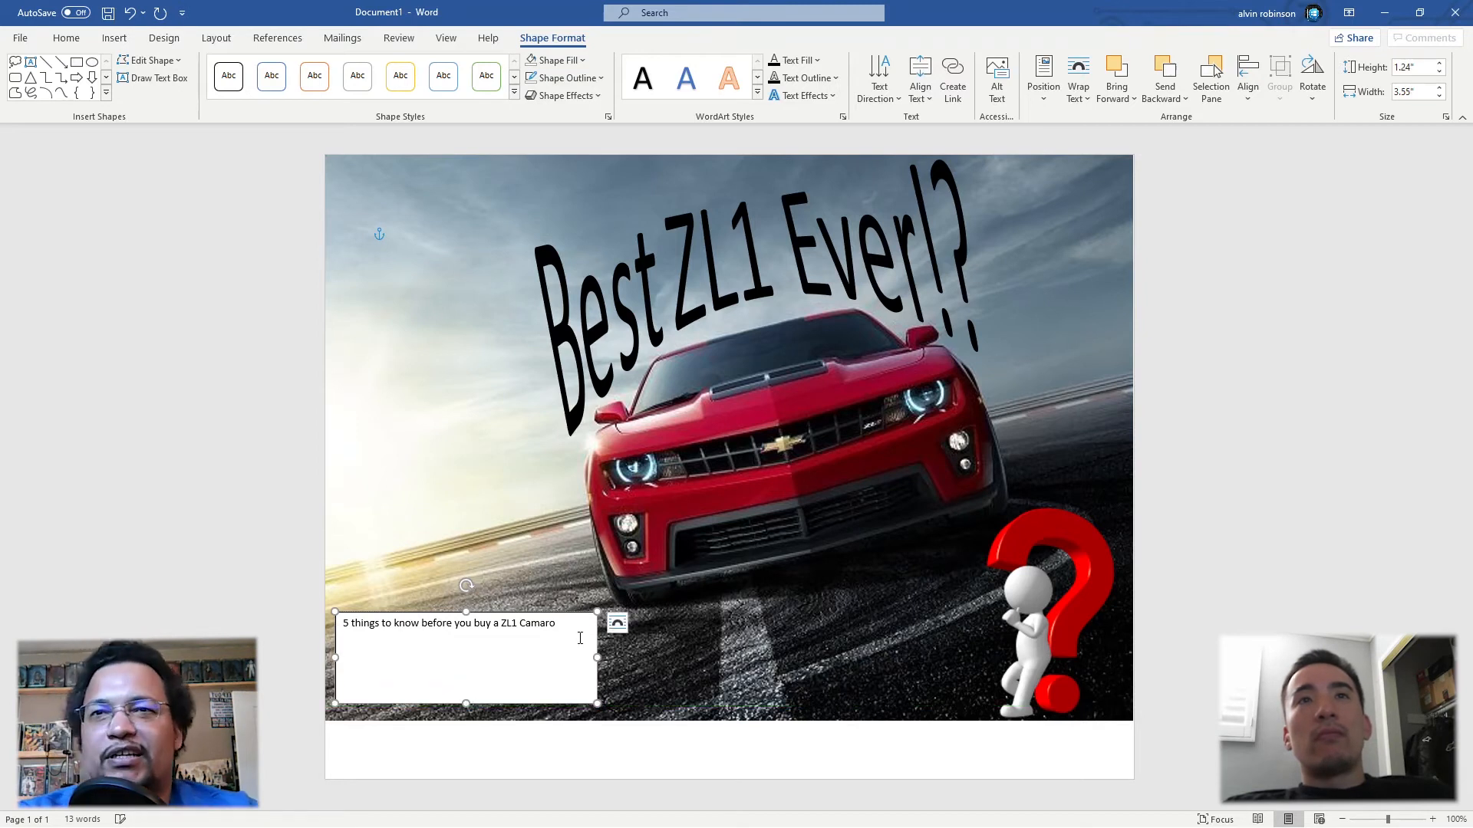
Step: Apply the white WordArt style with a blue outline to the text about buying a ZL1 Camaro
{"action": "triple_click", "coordinate": [527, 618]}
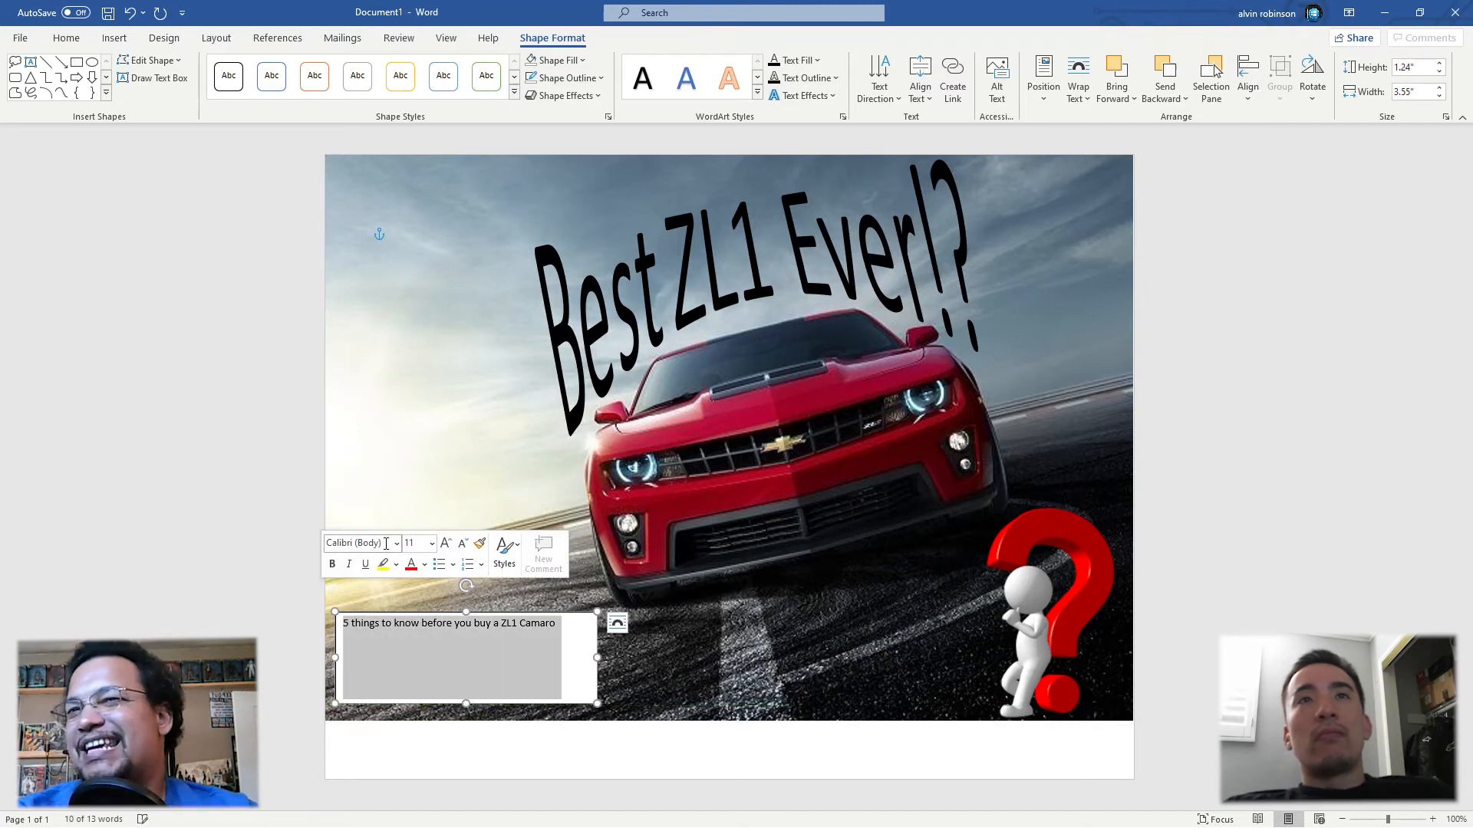
{"action": "left_click", "coordinate": [396, 543]}
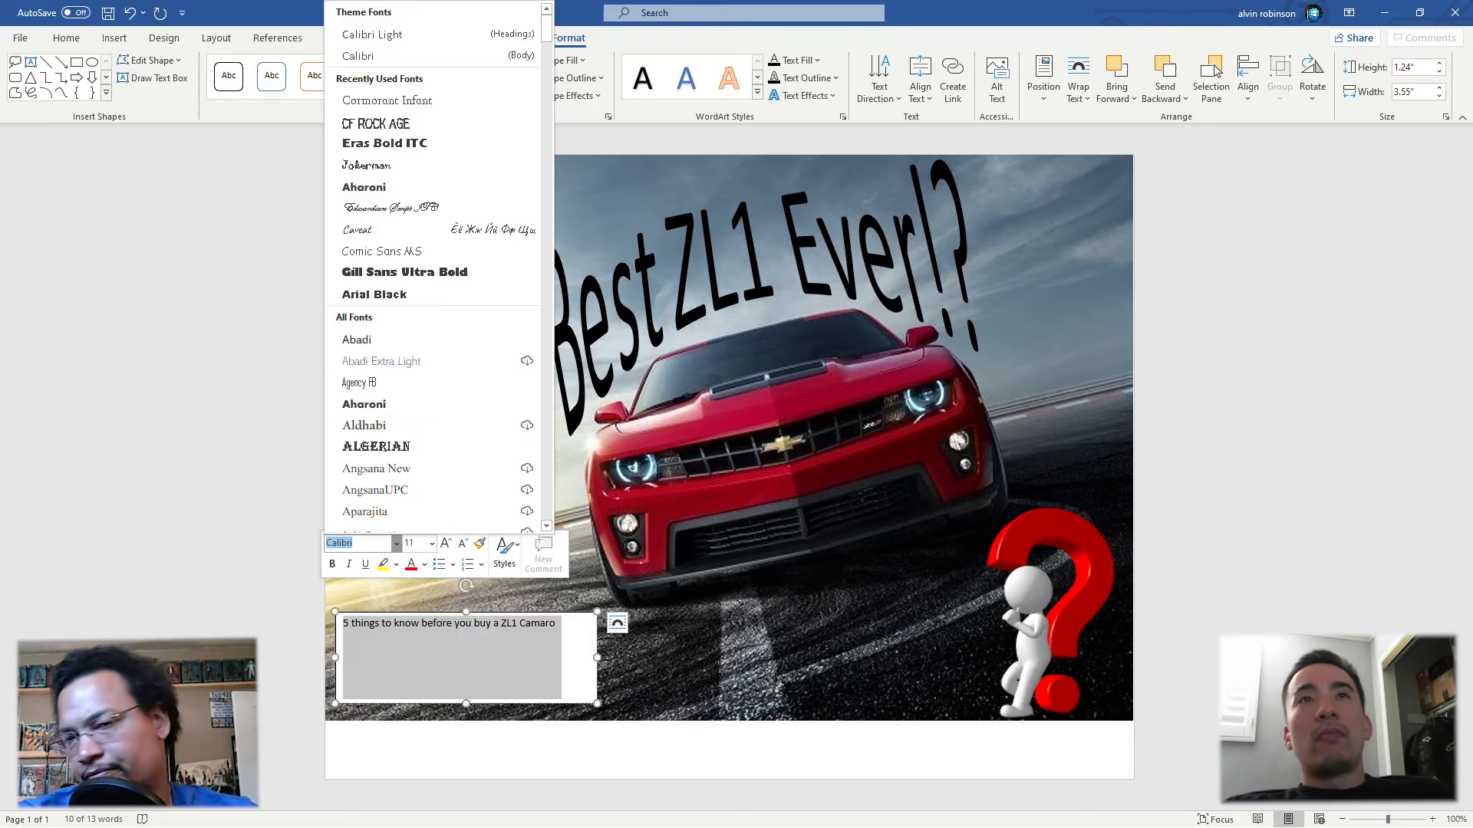
{"action": "left_click", "coordinate": [758, 77]}
{"action": "left_click", "coordinate": [757, 78]}
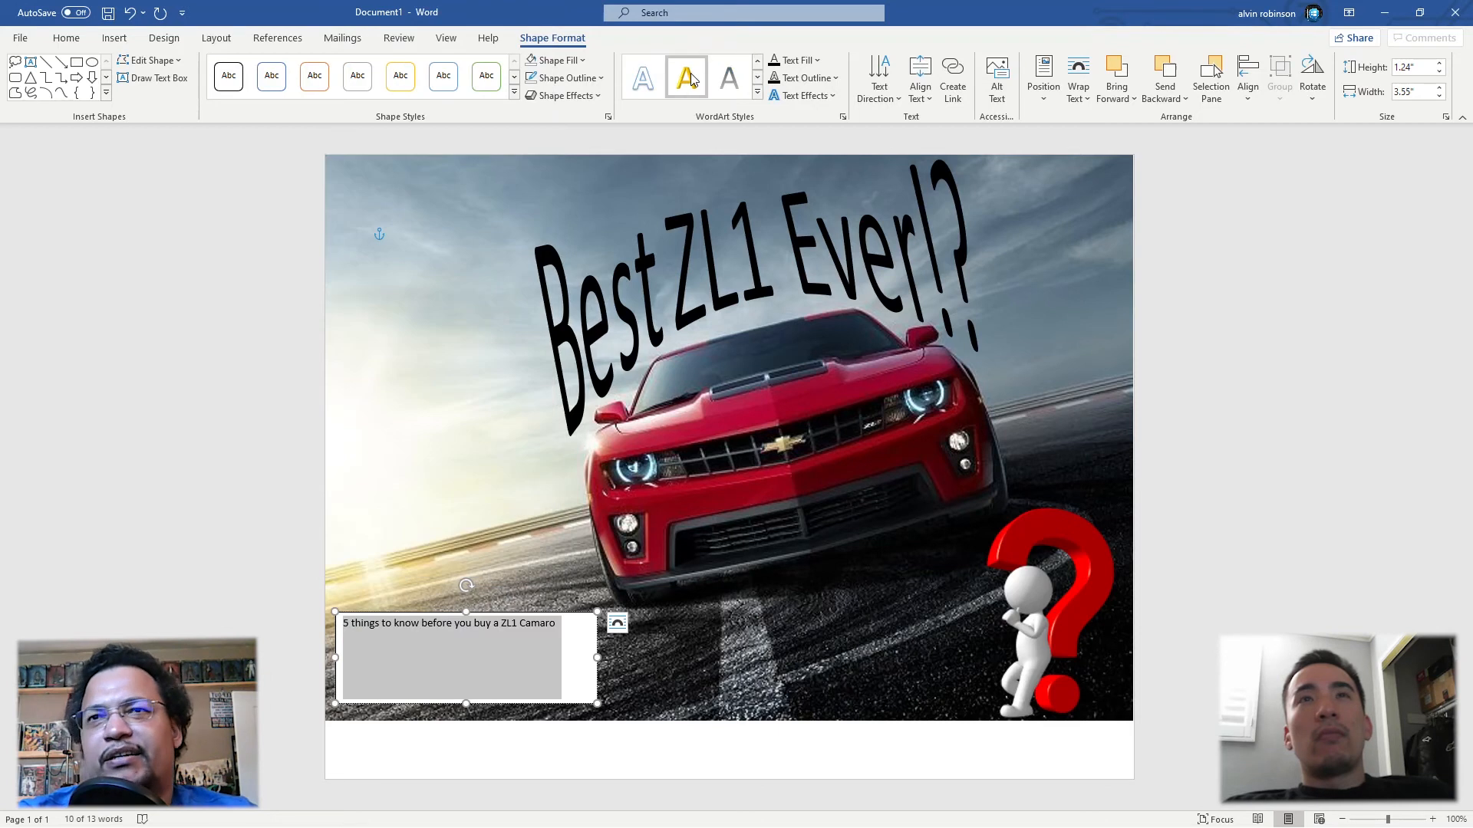
{"action": "left_click", "coordinate": [639, 83]}
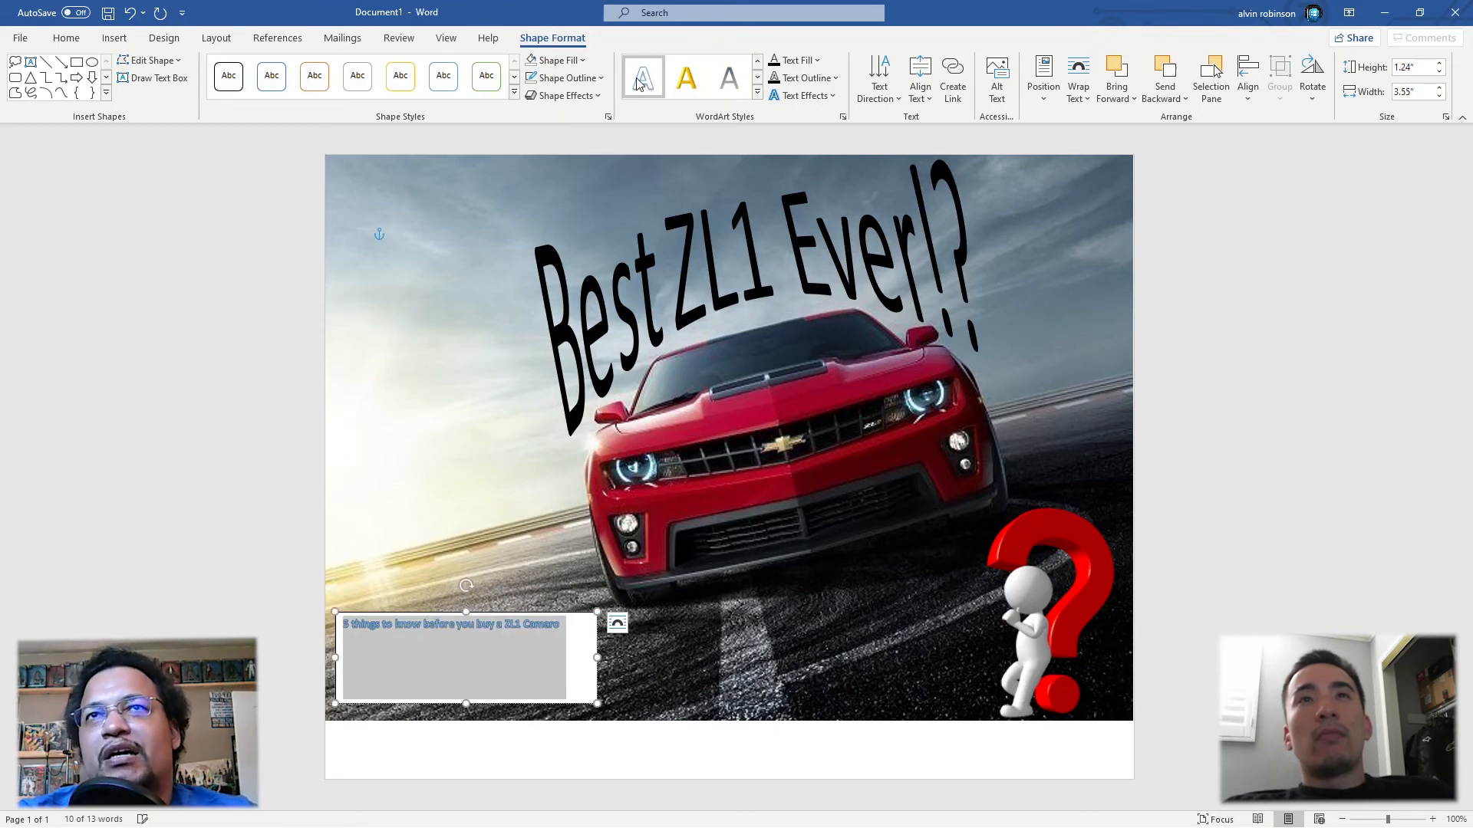
Step: Set the font size of the "5 things to know" text to 24
{"action": "left_click", "coordinate": [67, 38]}
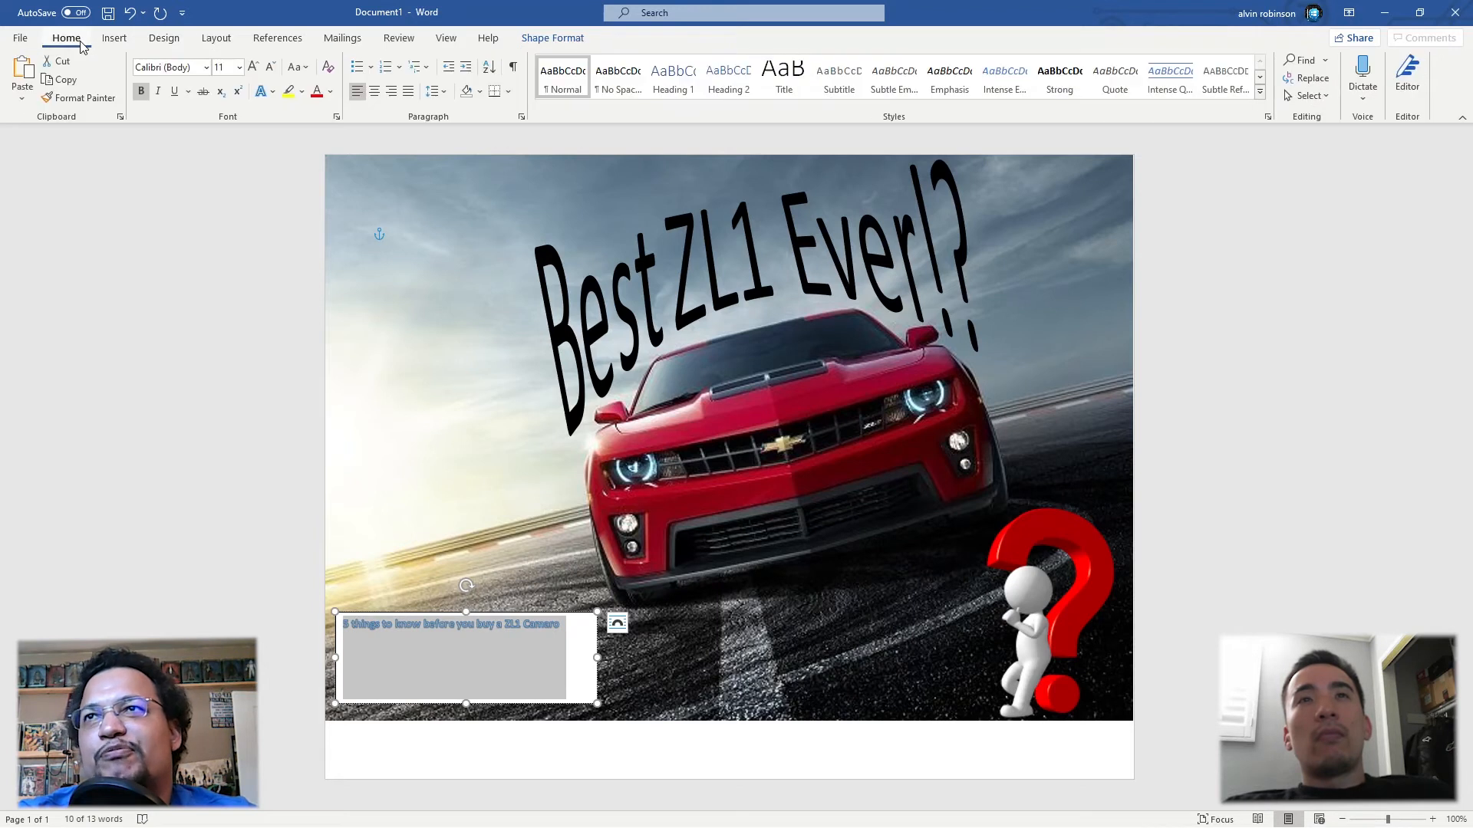
{"action": "left_click", "coordinate": [239, 67]}
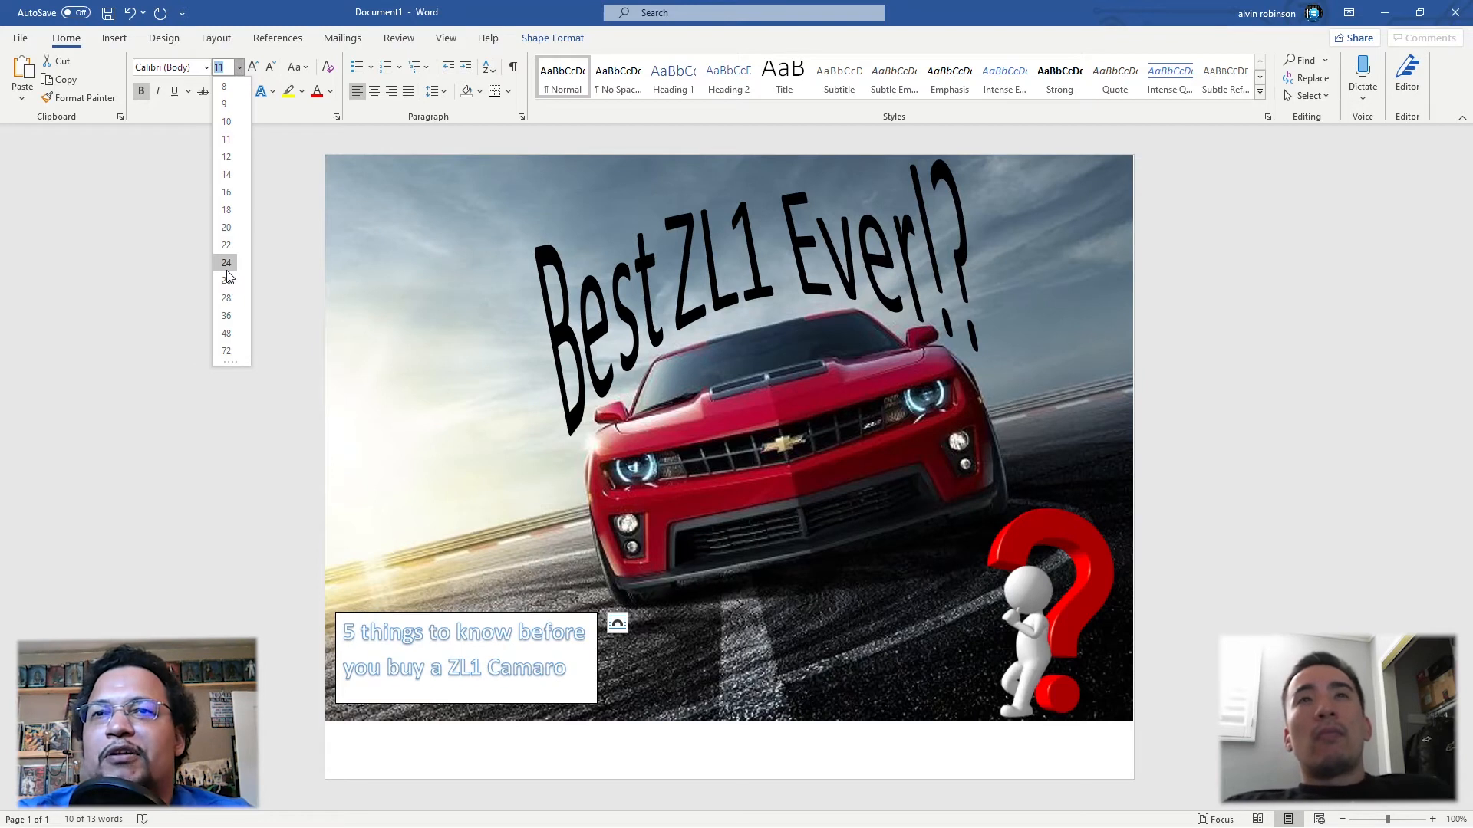
{"action": "left_click", "coordinate": [227, 264]}
Step: Add a period after "Camaro" and centre the text within its box
{"action": "left_click", "coordinate": [574, 671]}
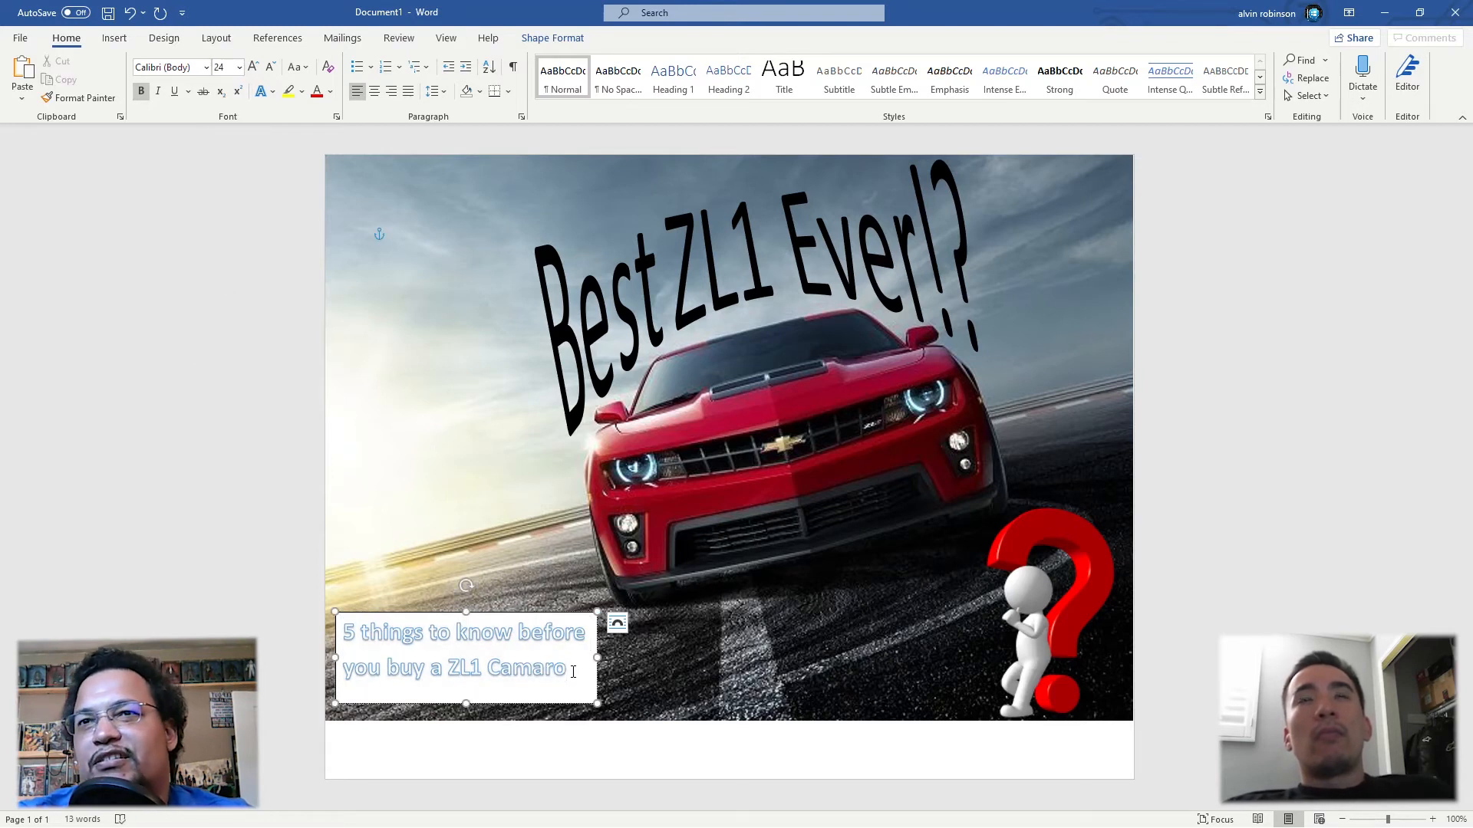
{"action": "left_click_drag", "start_coordinate": [576, 658], "coordinate": [356, 624]}
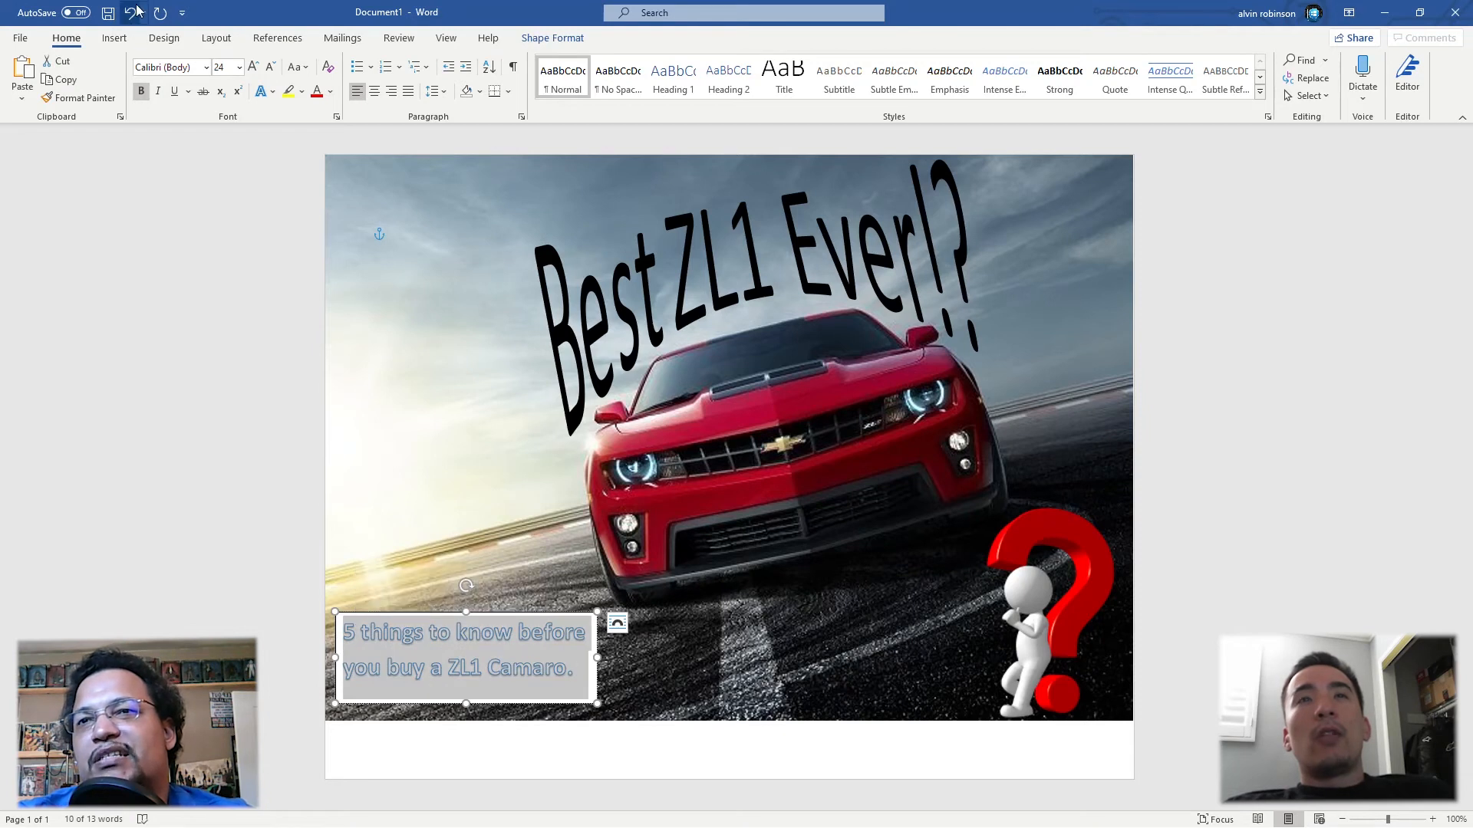
{"action": "left_click", "coordinate": [374, 92]}
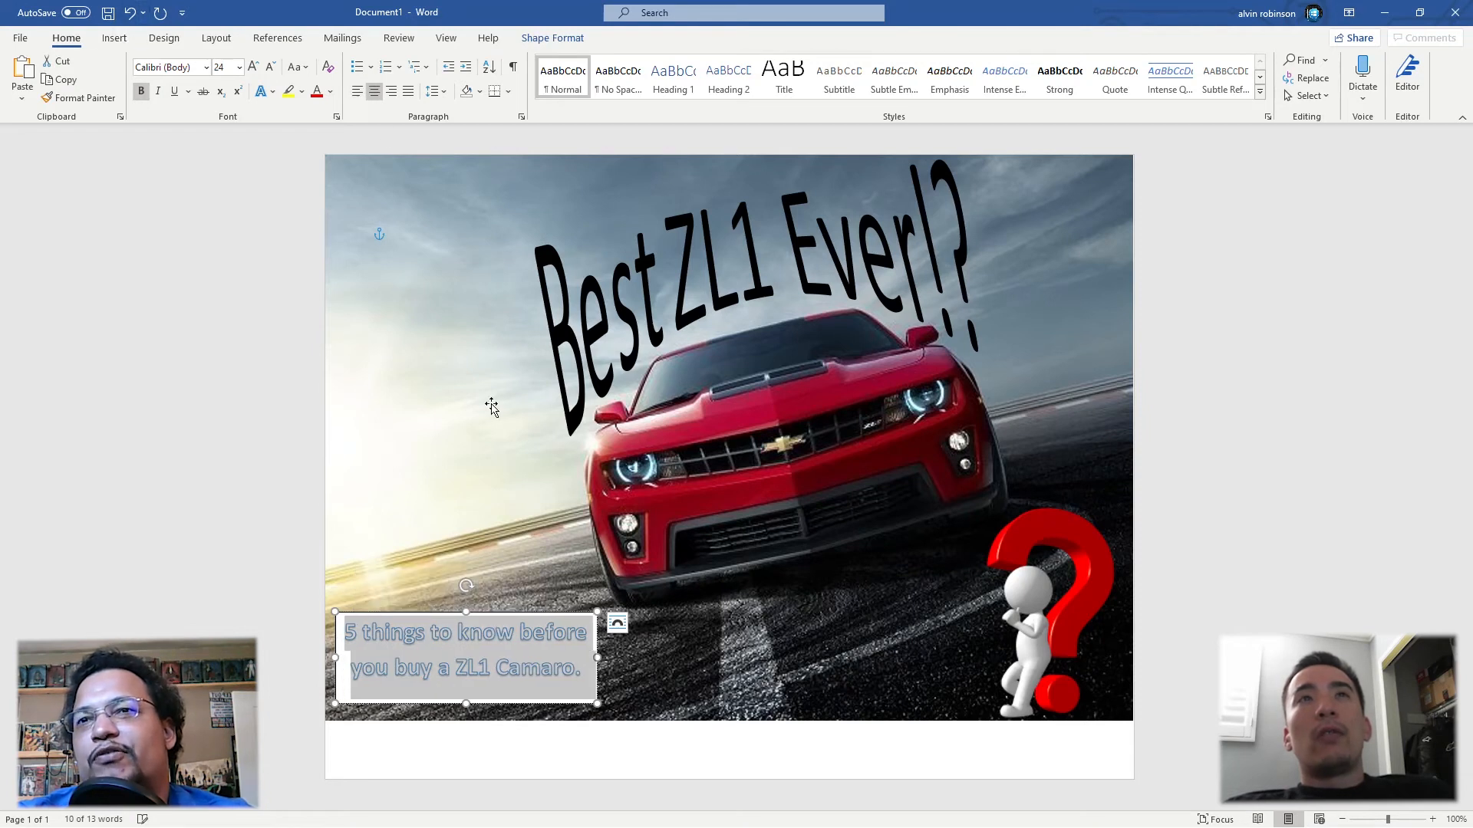
{"action": "left_click", "coordinate": [711, 703]}
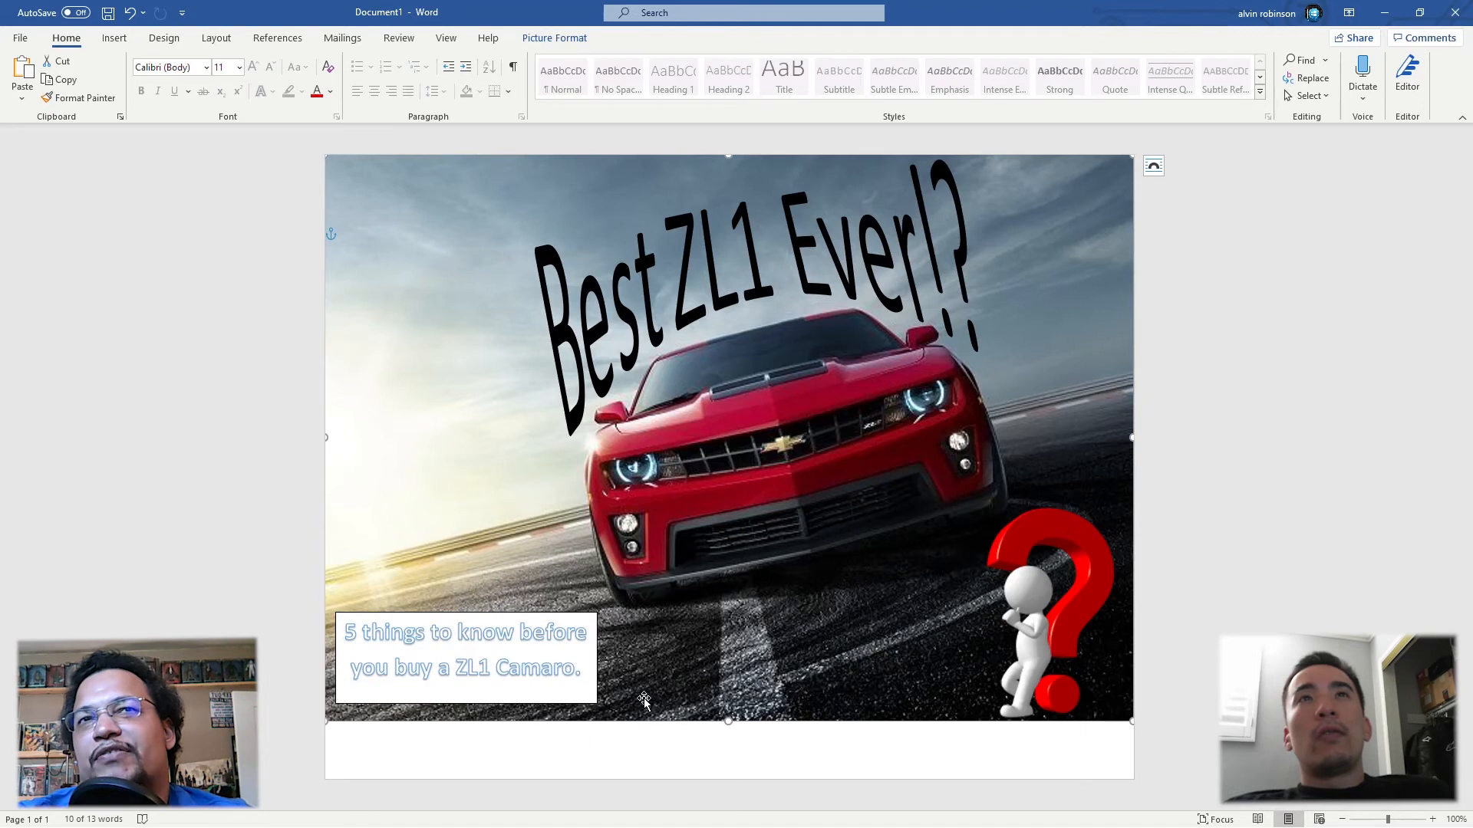
Step: Remove the fill and outline from the "5 things to know" text box
{"action": "left_click", "coordinate": [484, 618]}
{"action": "left_click", "coordinate": [485, 618]}
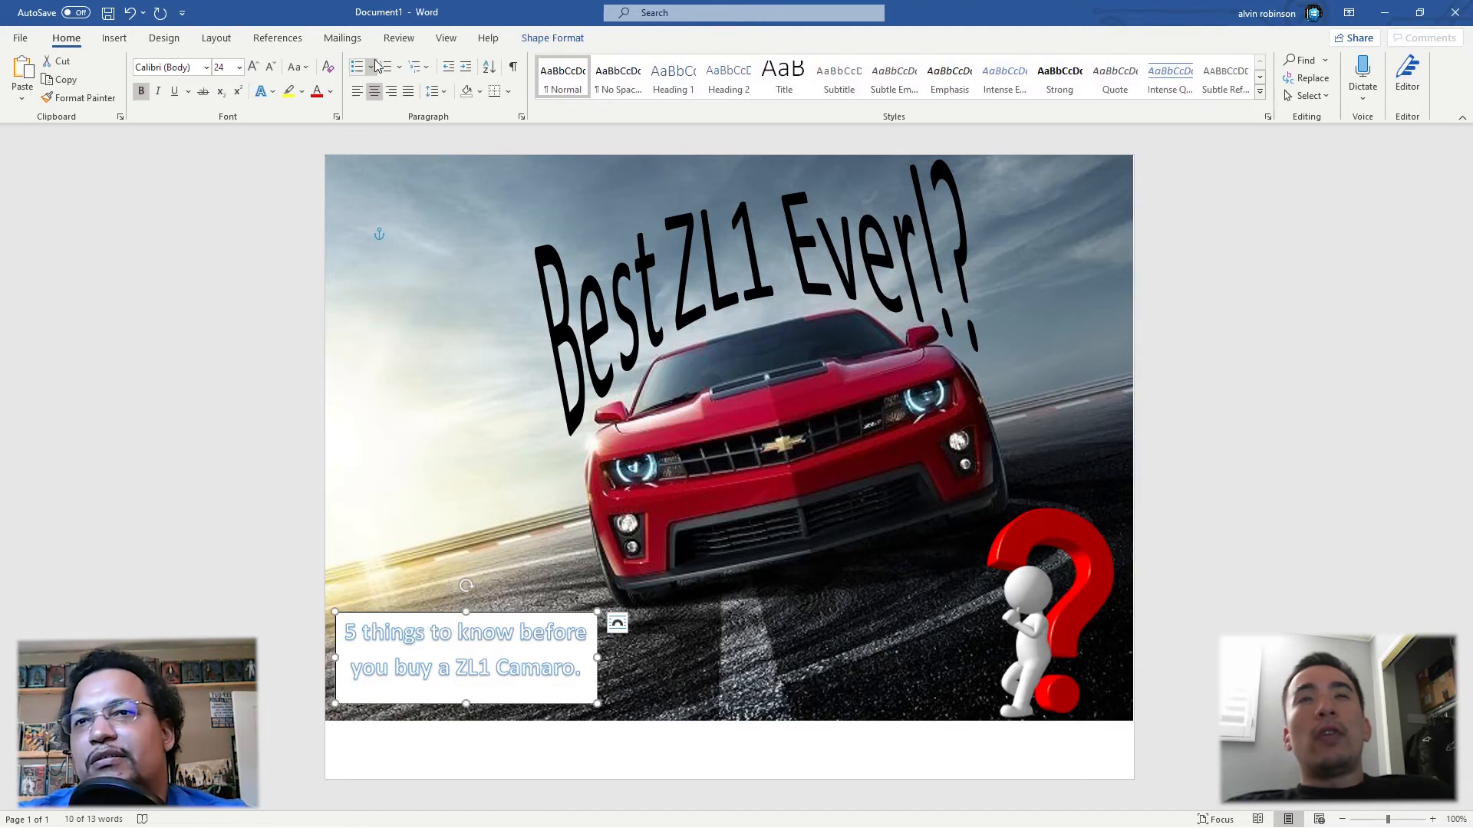
{"action": "left_click", "coordinate": [549, 39]}
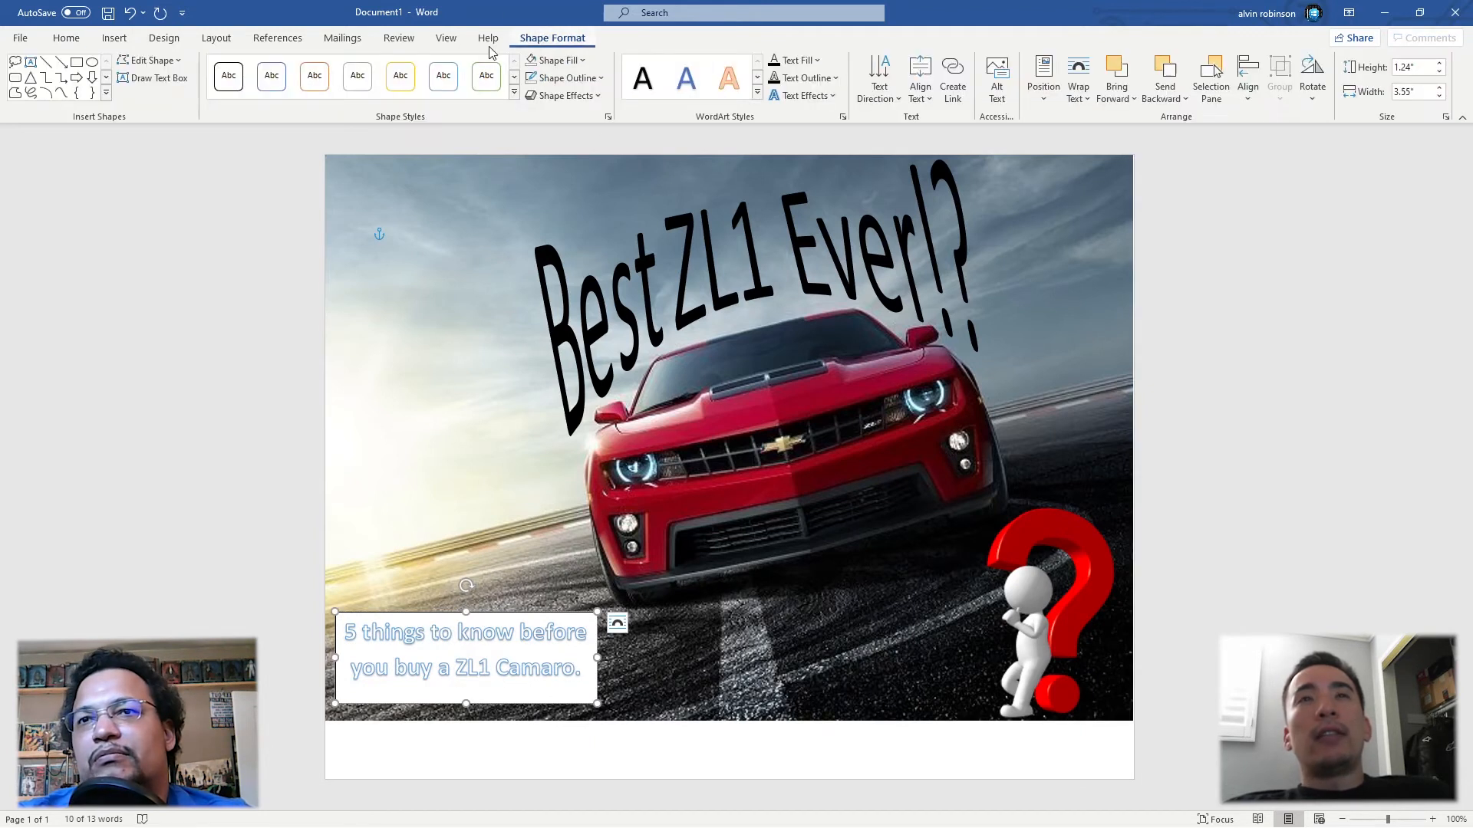
{"action": "left_click", "coordinate": [569, 63]}
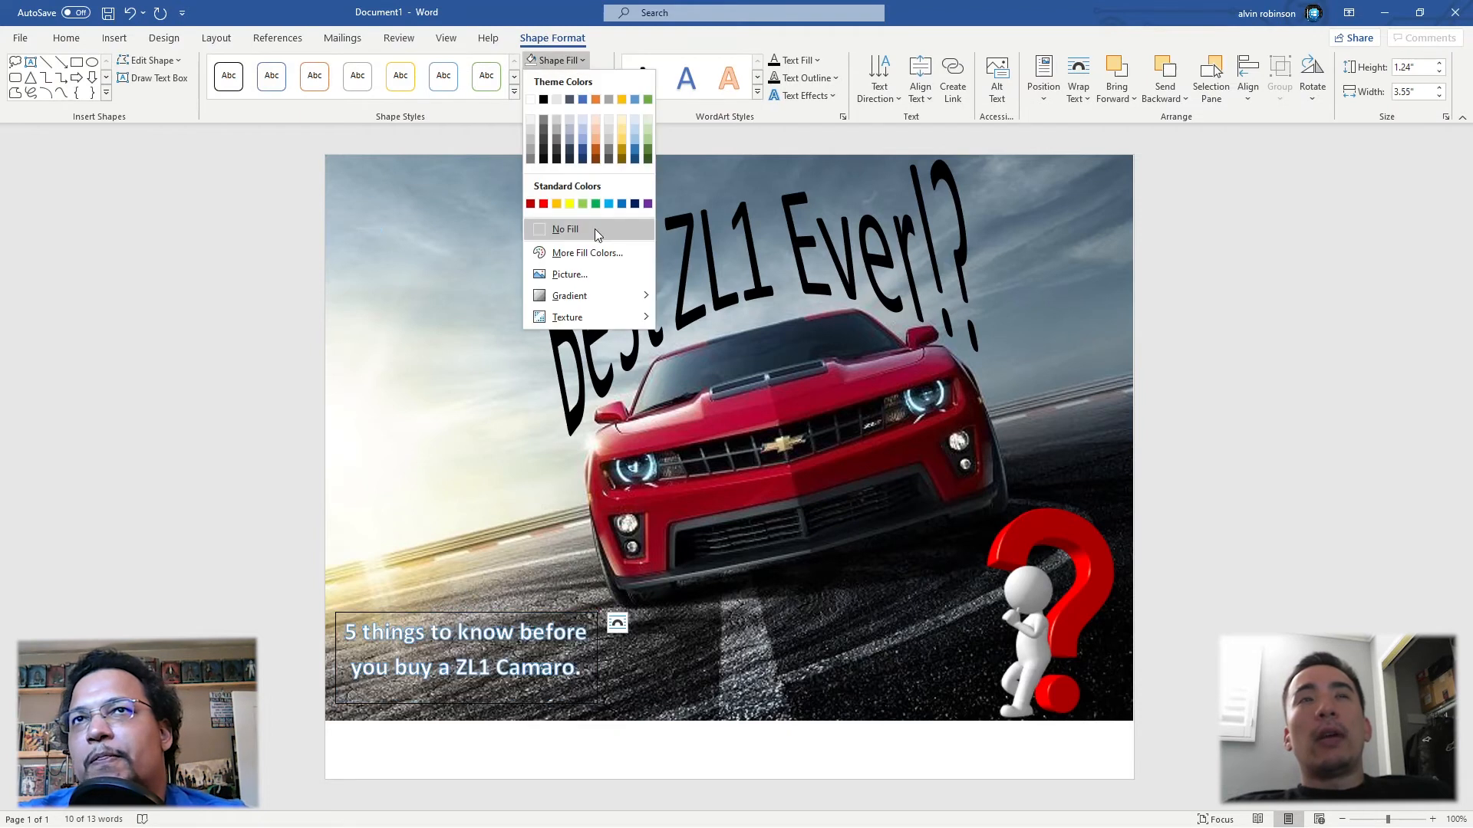
{"action": "left_click", "coordinate": [596, 229]}
{"action": "left_click", "coordinate": [584, 78]}
{"action": "left_click", "coordinate": [577, 247]}
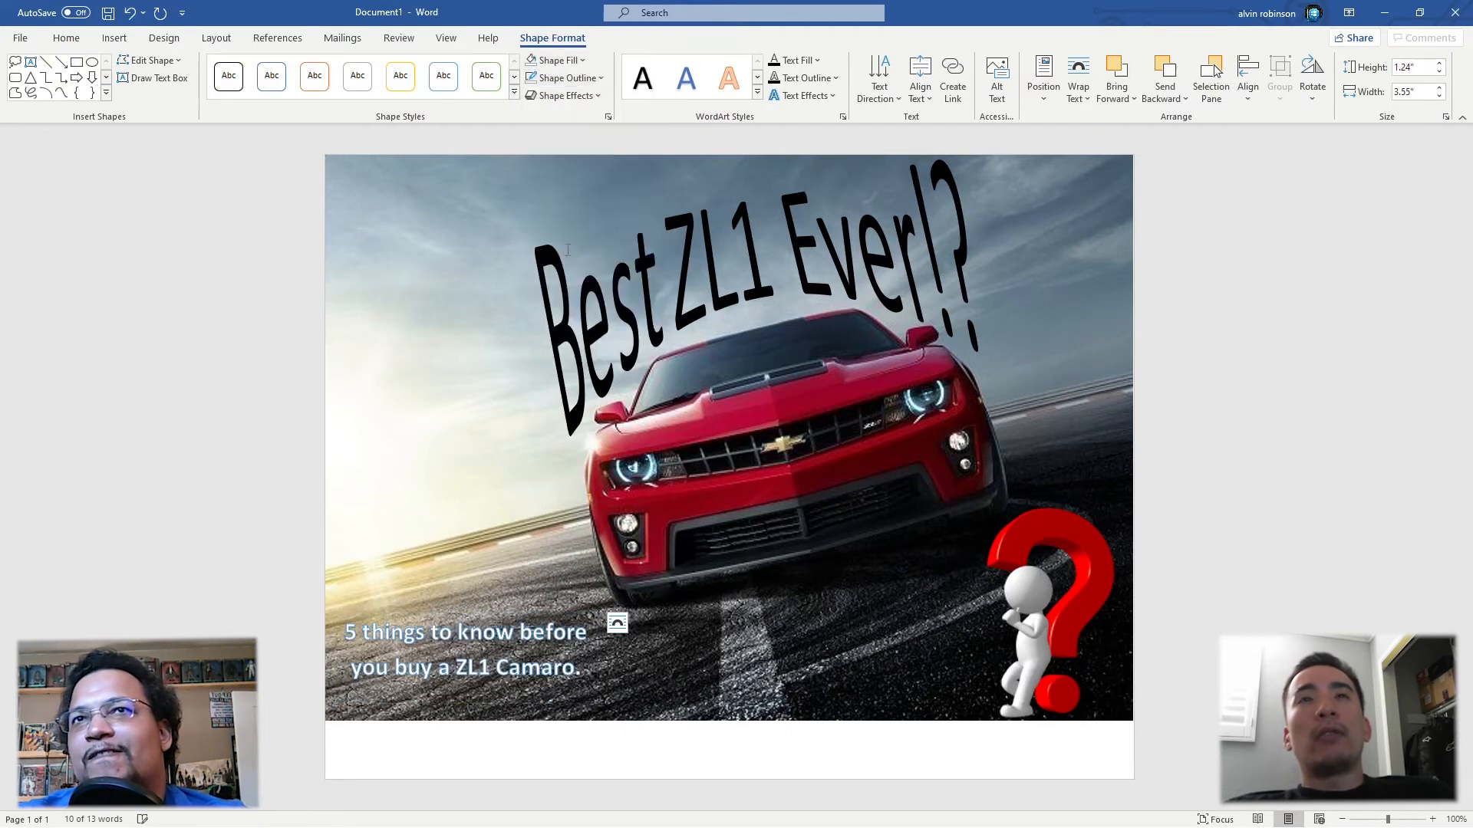
Step: Centre the "5 things to know" text box near the photo's lower edge and enlarge it to about 4.76" wide by 1.54" high
{"action": "left_click", "coordinate": [688, 719]}
{"action": "left_click", "coordinate": [477, 628]}
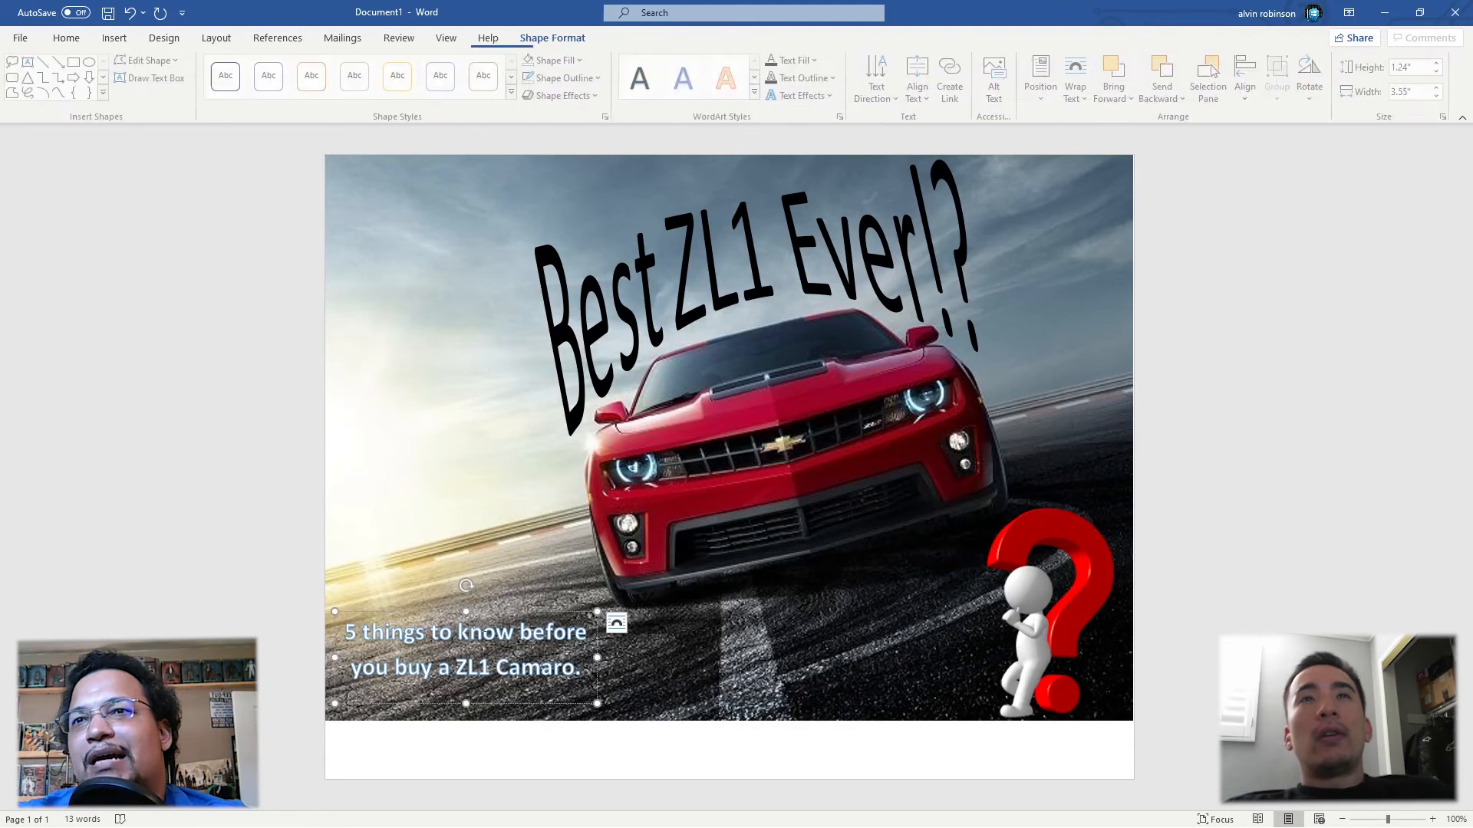
{"action": "left_click_drag", "start_coordinate": [490, 641], "coordinate": [753, 616]}
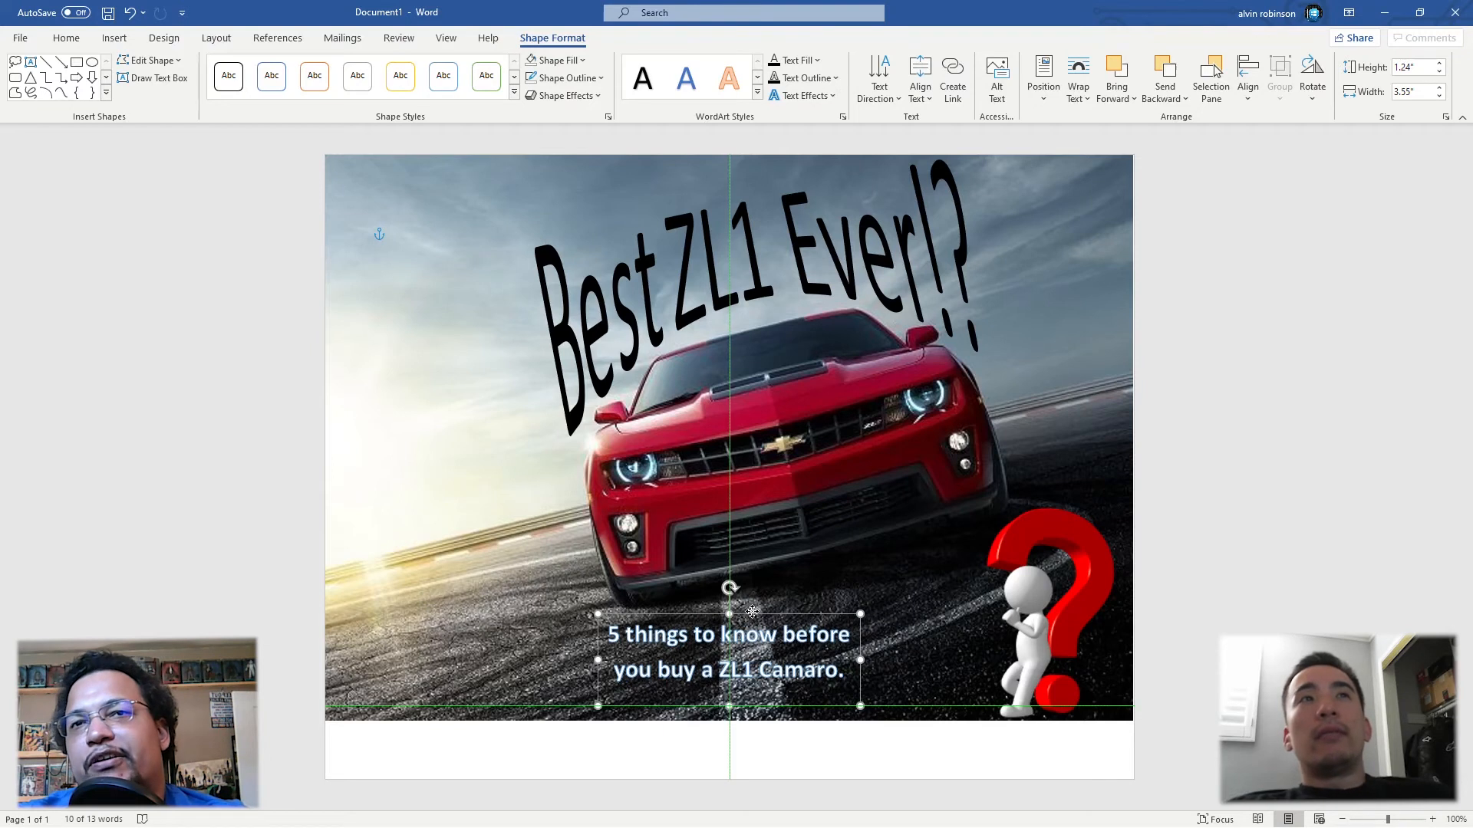
{"action": "left_click_drag", "start_coordinate": [600, 614], "coordinate": [511, 592]}
{"action": "left_click_drag", "start_coordinate": [740, 595], "coordinate": [784, 594]}
Step: Set the font size of the "5 things to know" caption to 30
{"action": "left_click_drag", "start_coordinate": [807, 653], "coordinate": [565, 612]}
{"action": "left_click", "coordinate": [651, 554]}
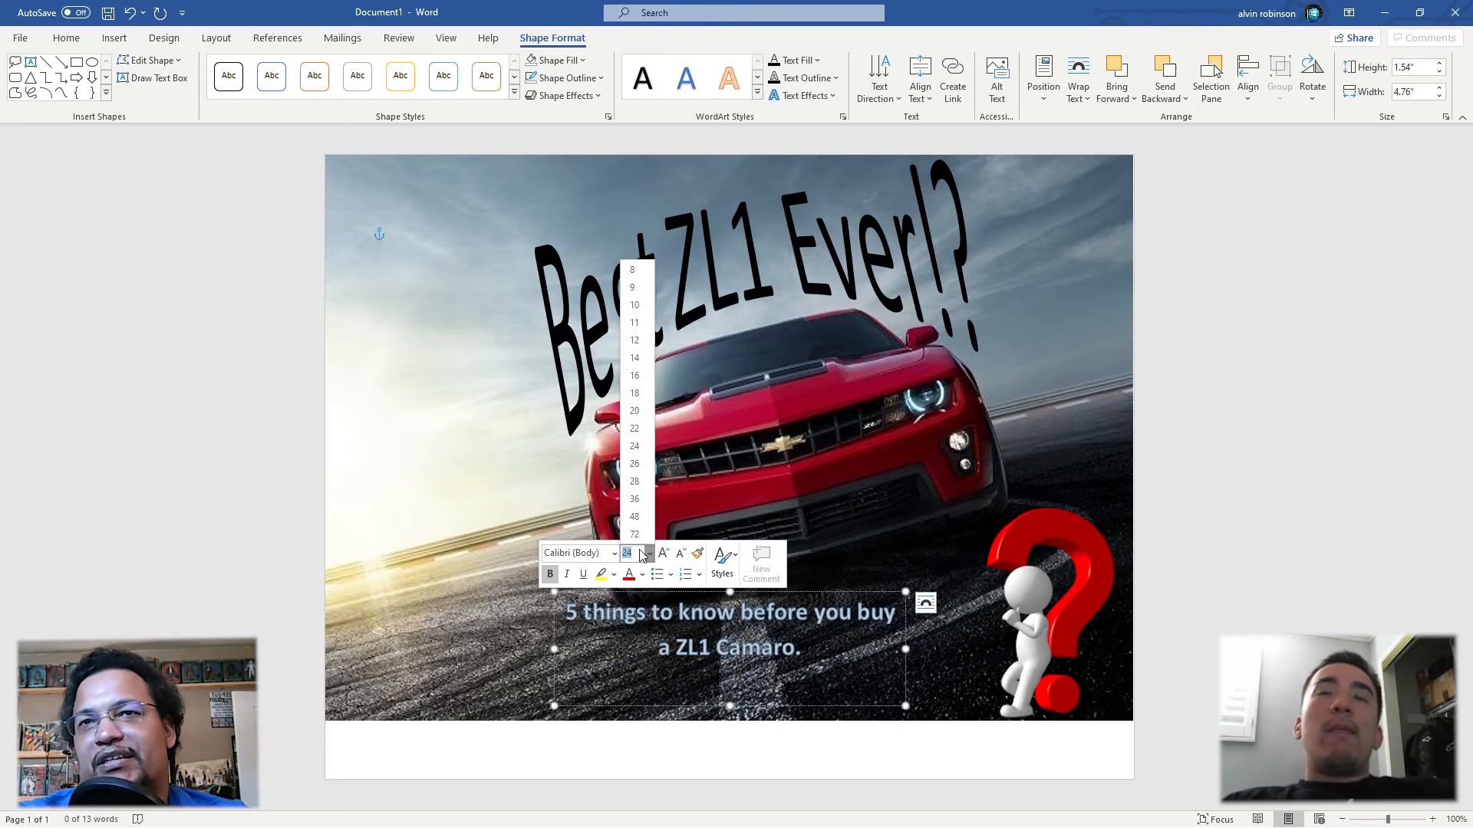
{"action": "key", "text": "BackSpace"}
{"action": "type", "text": "30"}
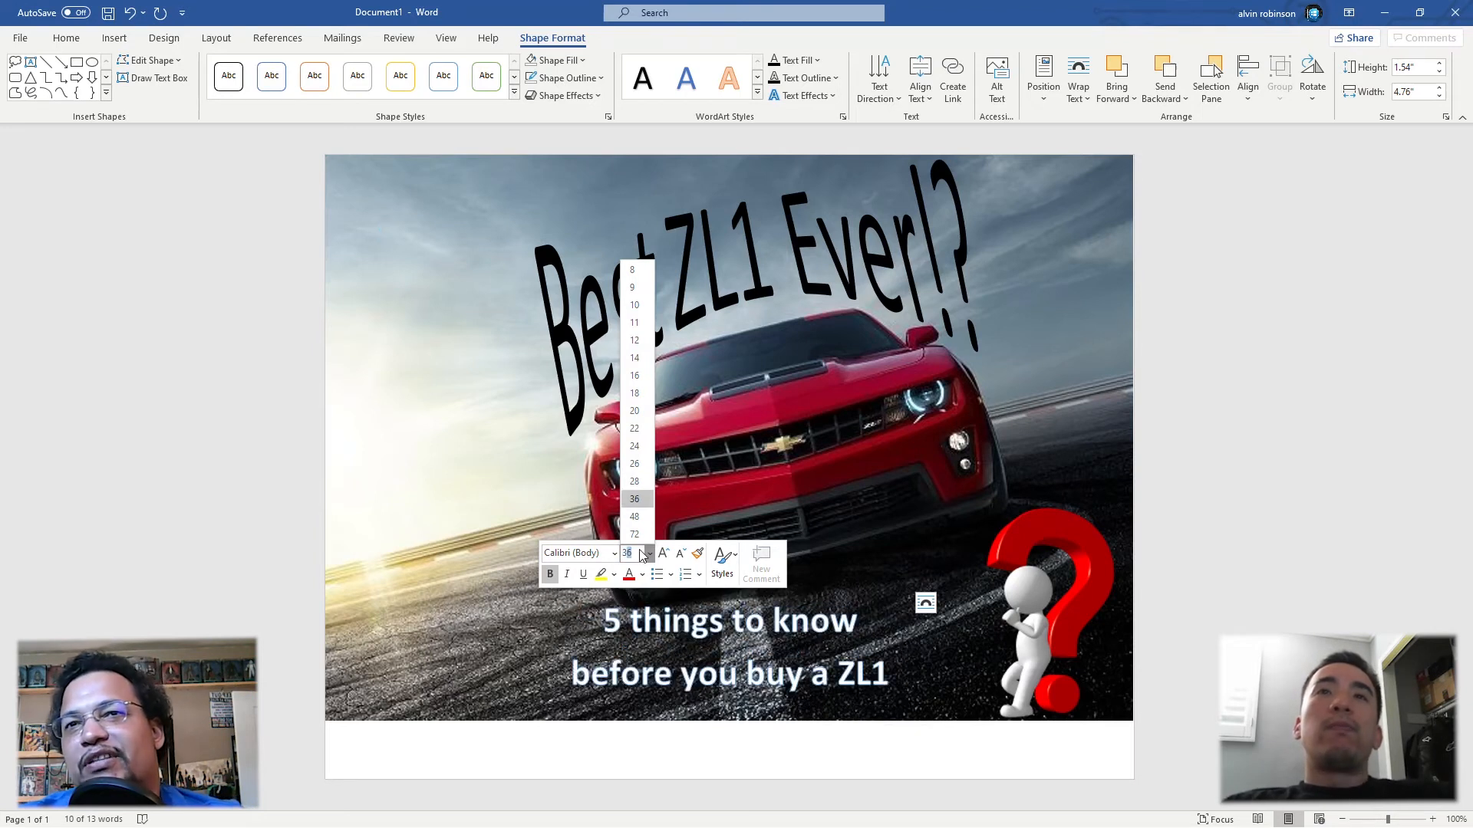
{"action": "key", "text": "Return"}
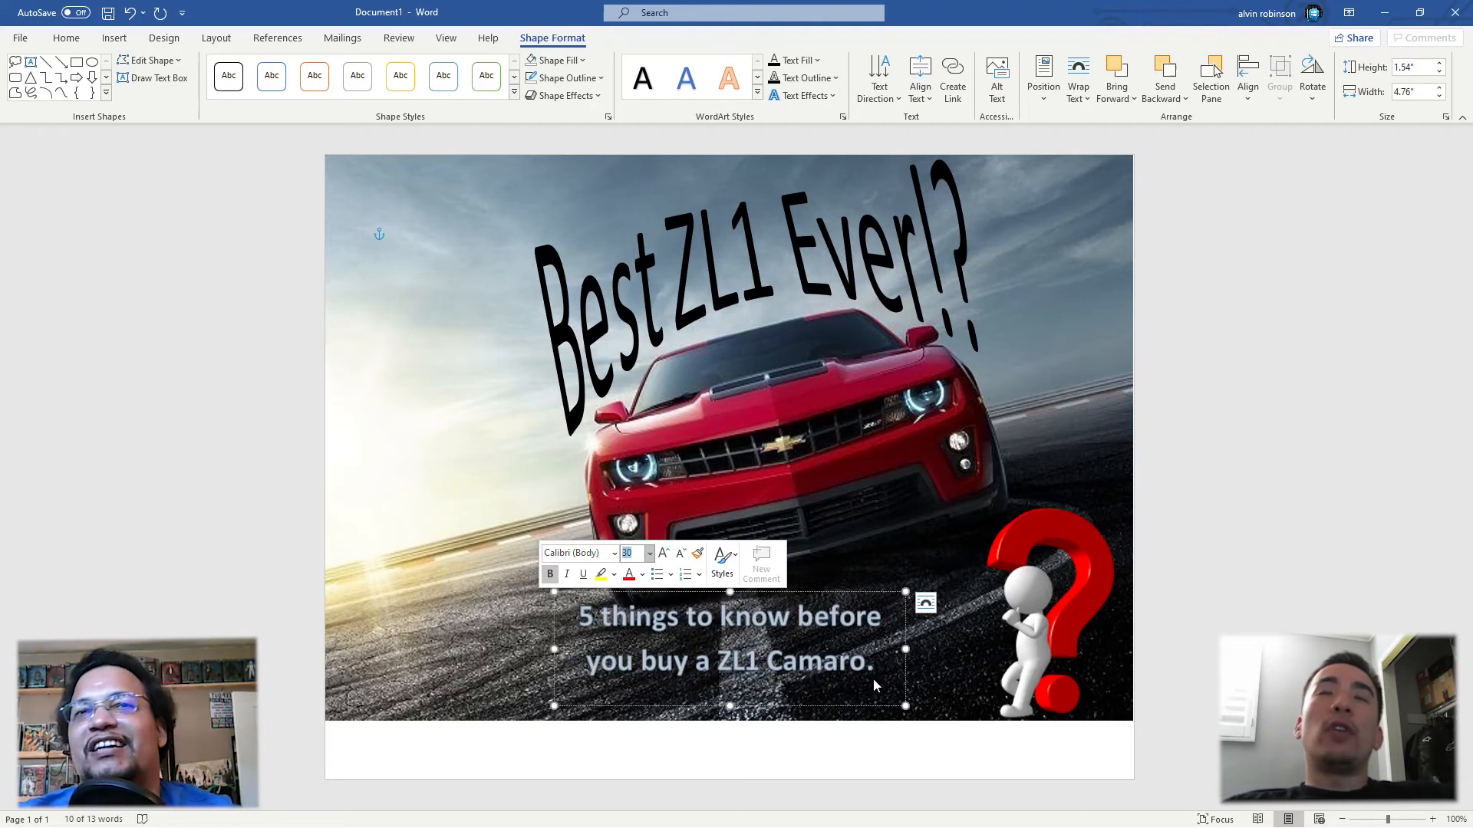
{"action": "left_click", "coordinate": [873, 678]}
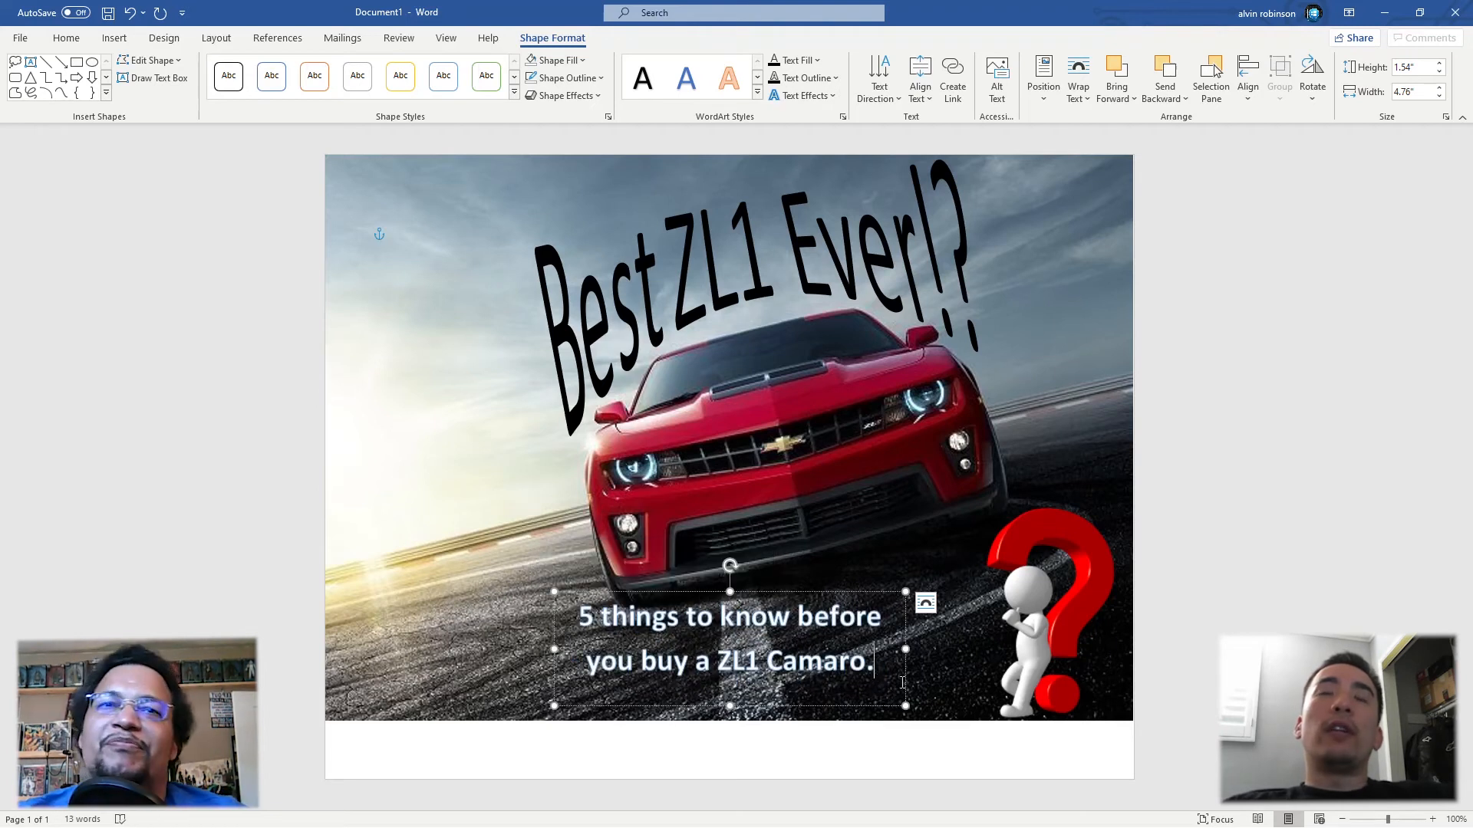
{"action": "left_click", "coordinate": [851, 595]}
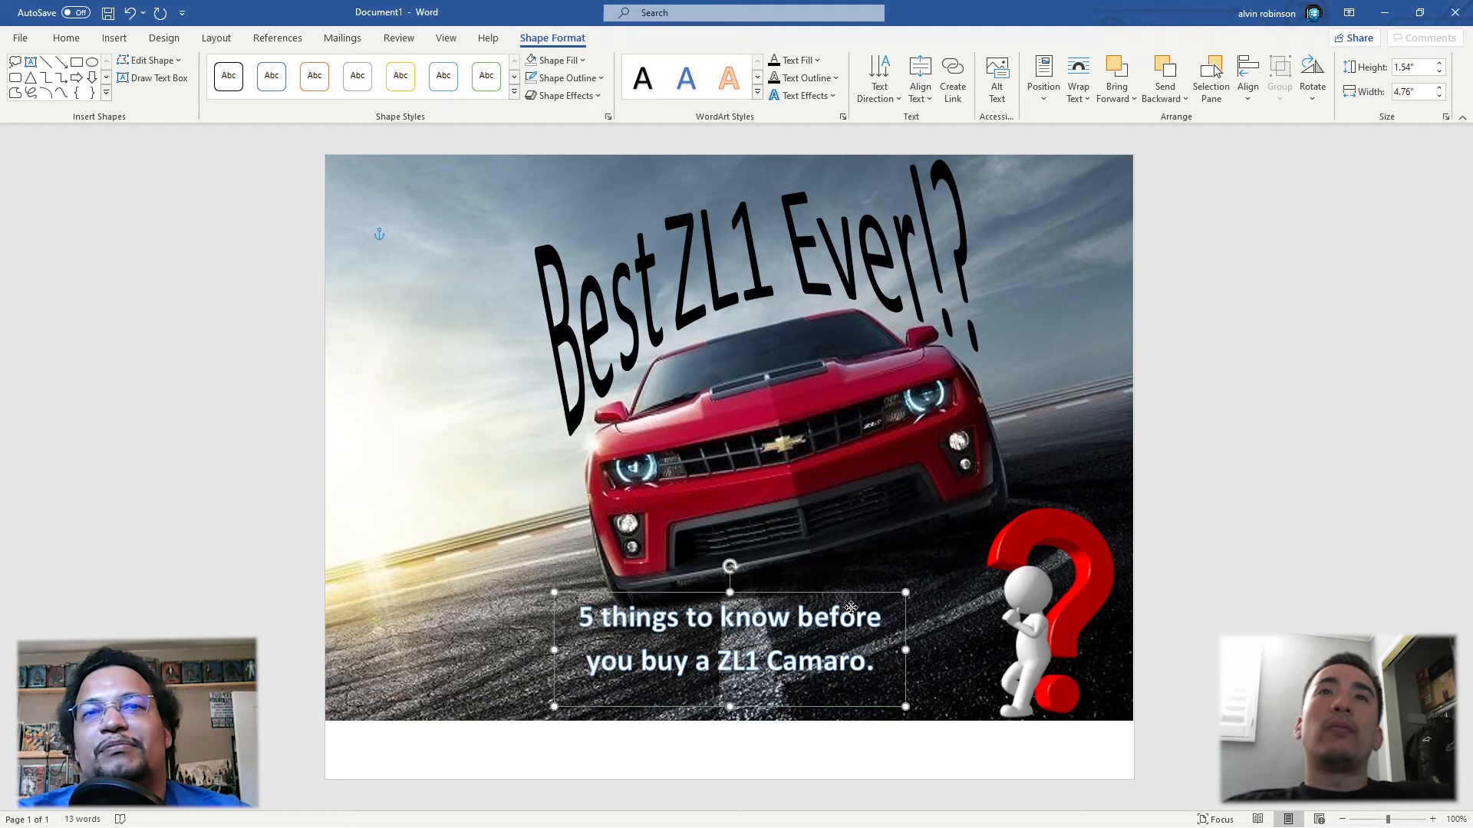
{"action": "left_click", "coordinate": [881, 736]}
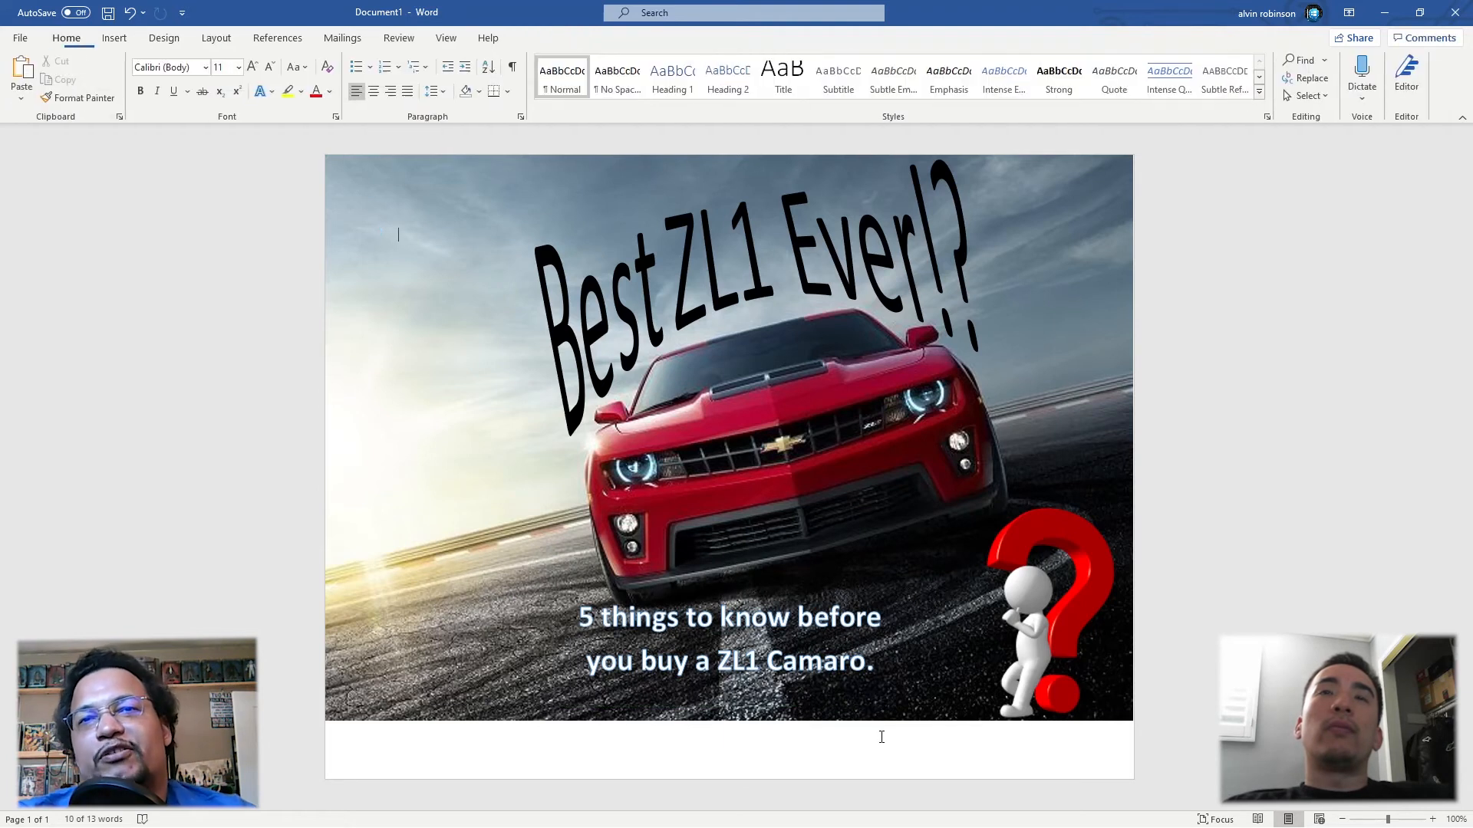
Step: Apply the black WordArt style with a blue edge to the caption text and move its box slightly down
{"action": "left_click", "coordinate": [863, 662]}
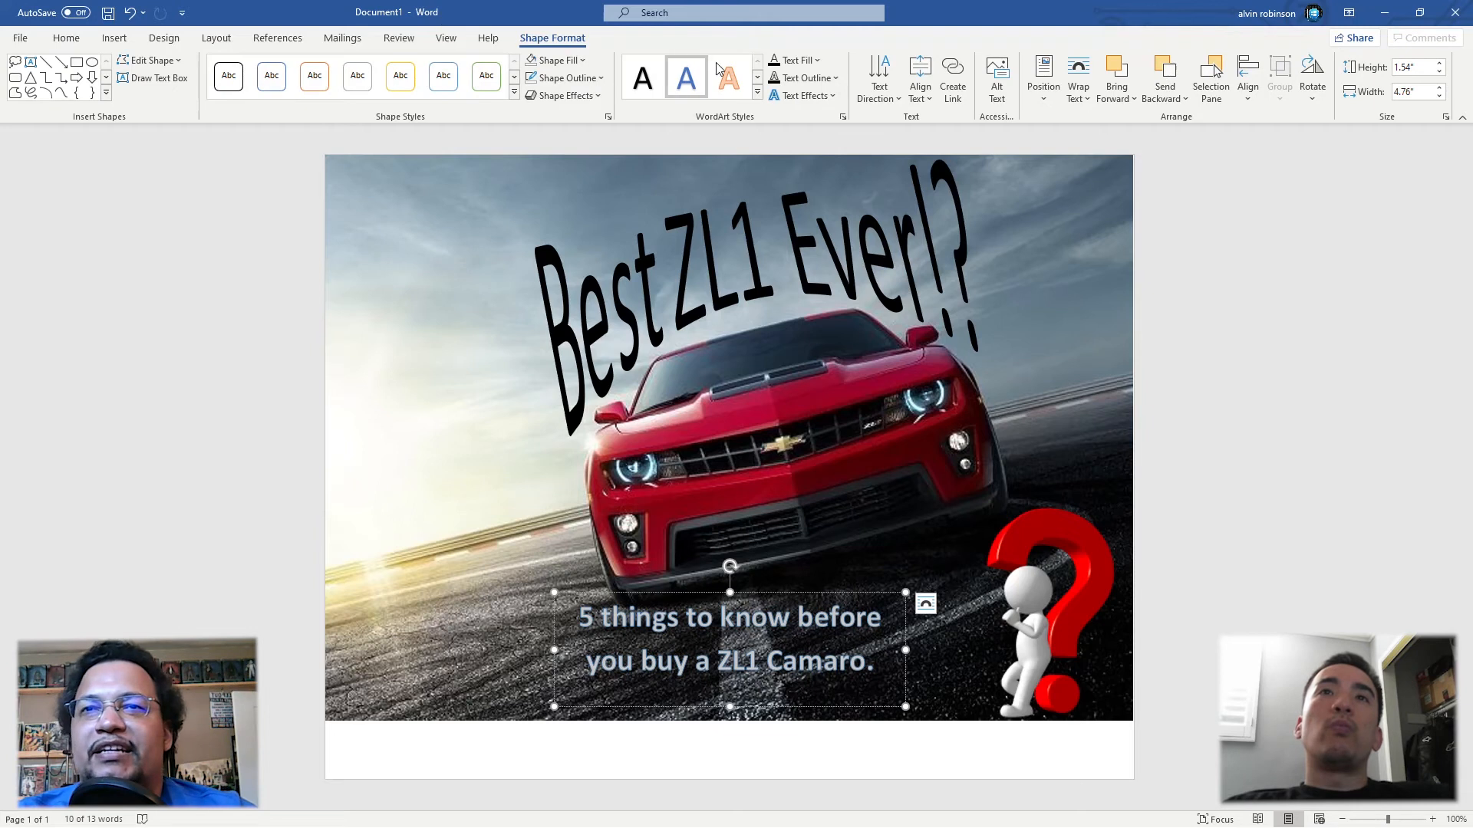
{"action": "left_click", "coordinate": [757, 76]}
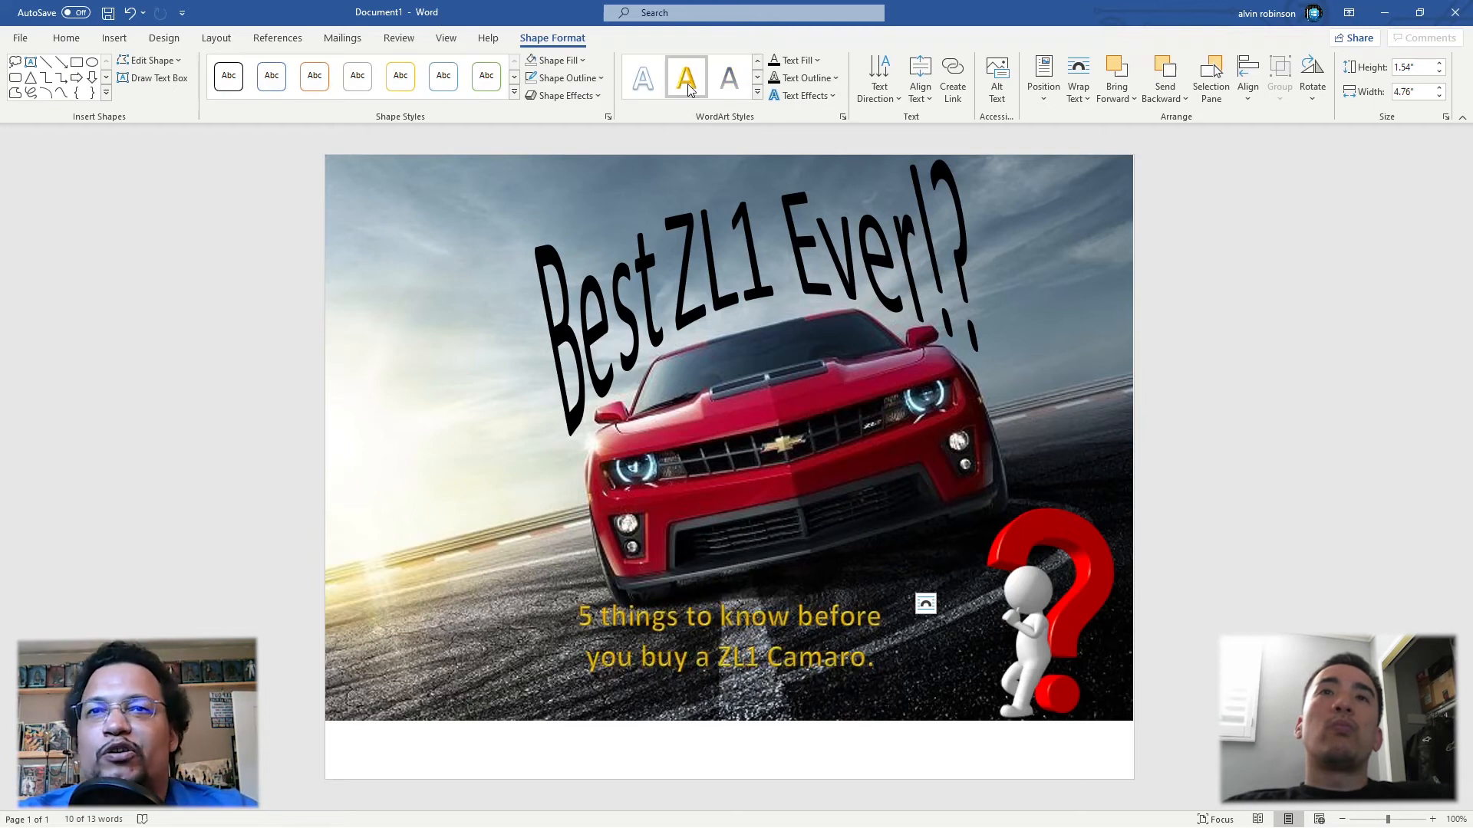
{"action": "left_click", "coordinate": [757, 77]}
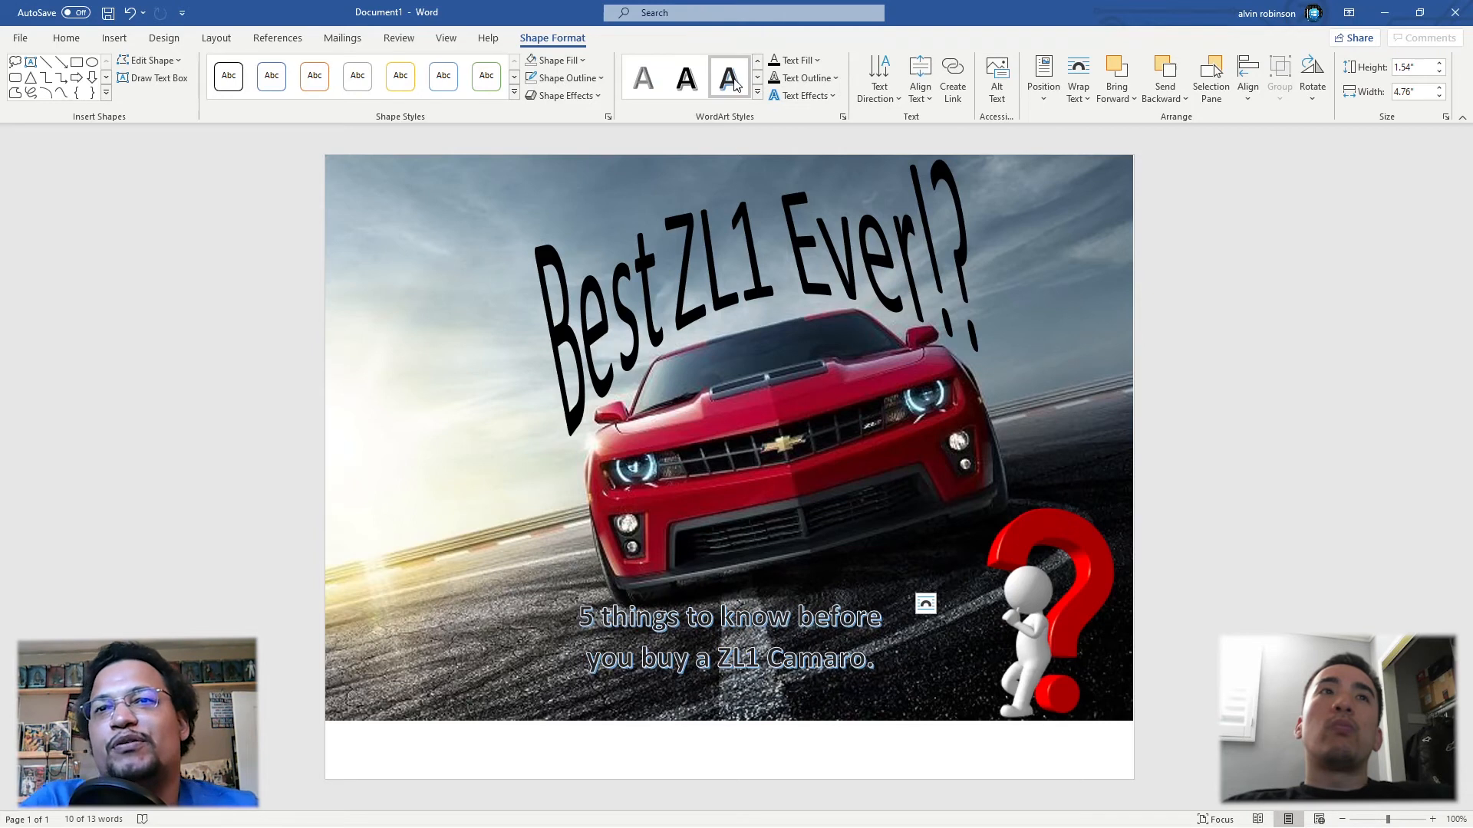
{"action": "left_click", "coordinate": [734, 84]}
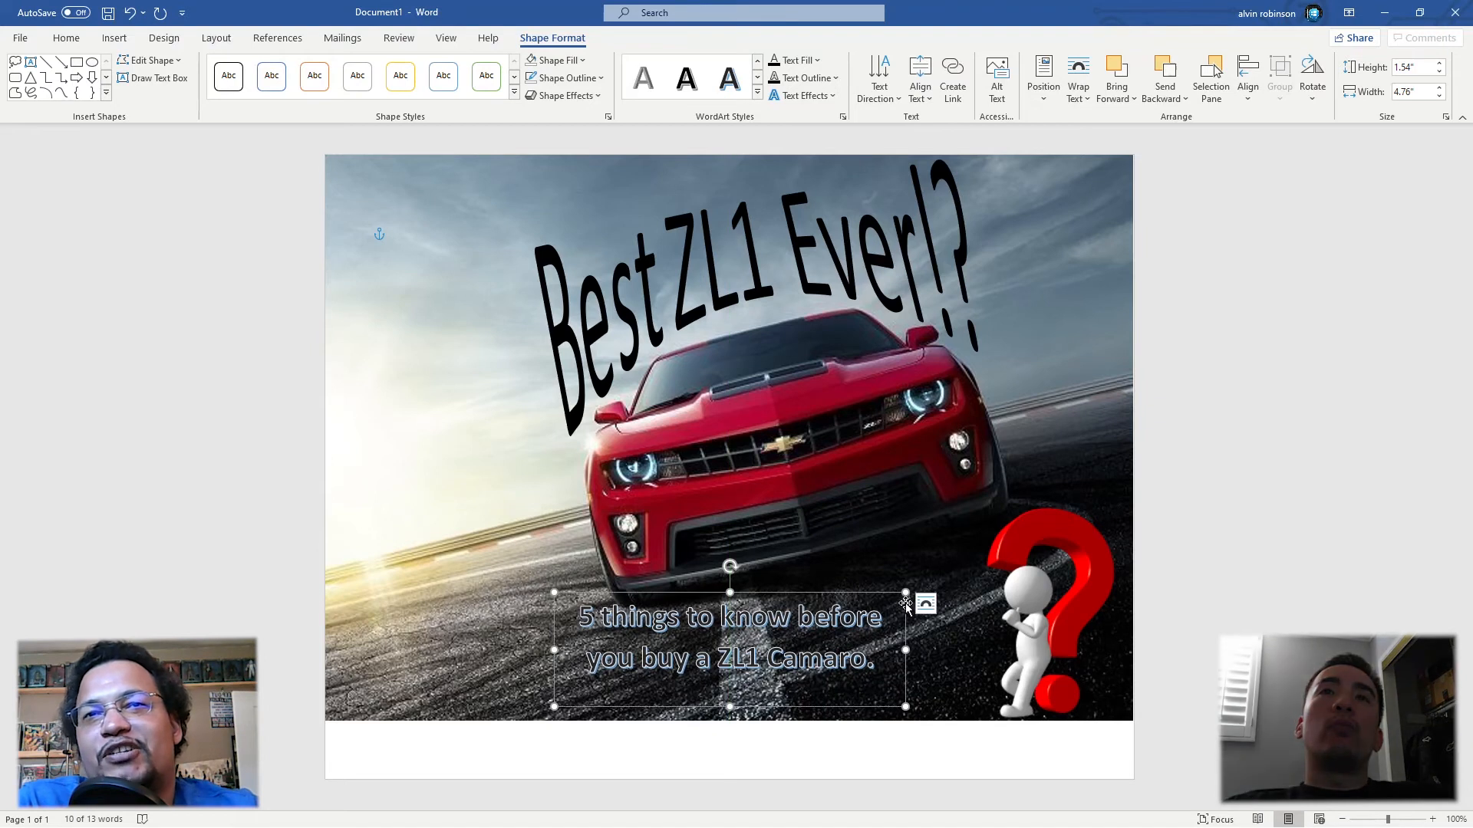
{"action": "left_click", "coordinate": [926, 605]}
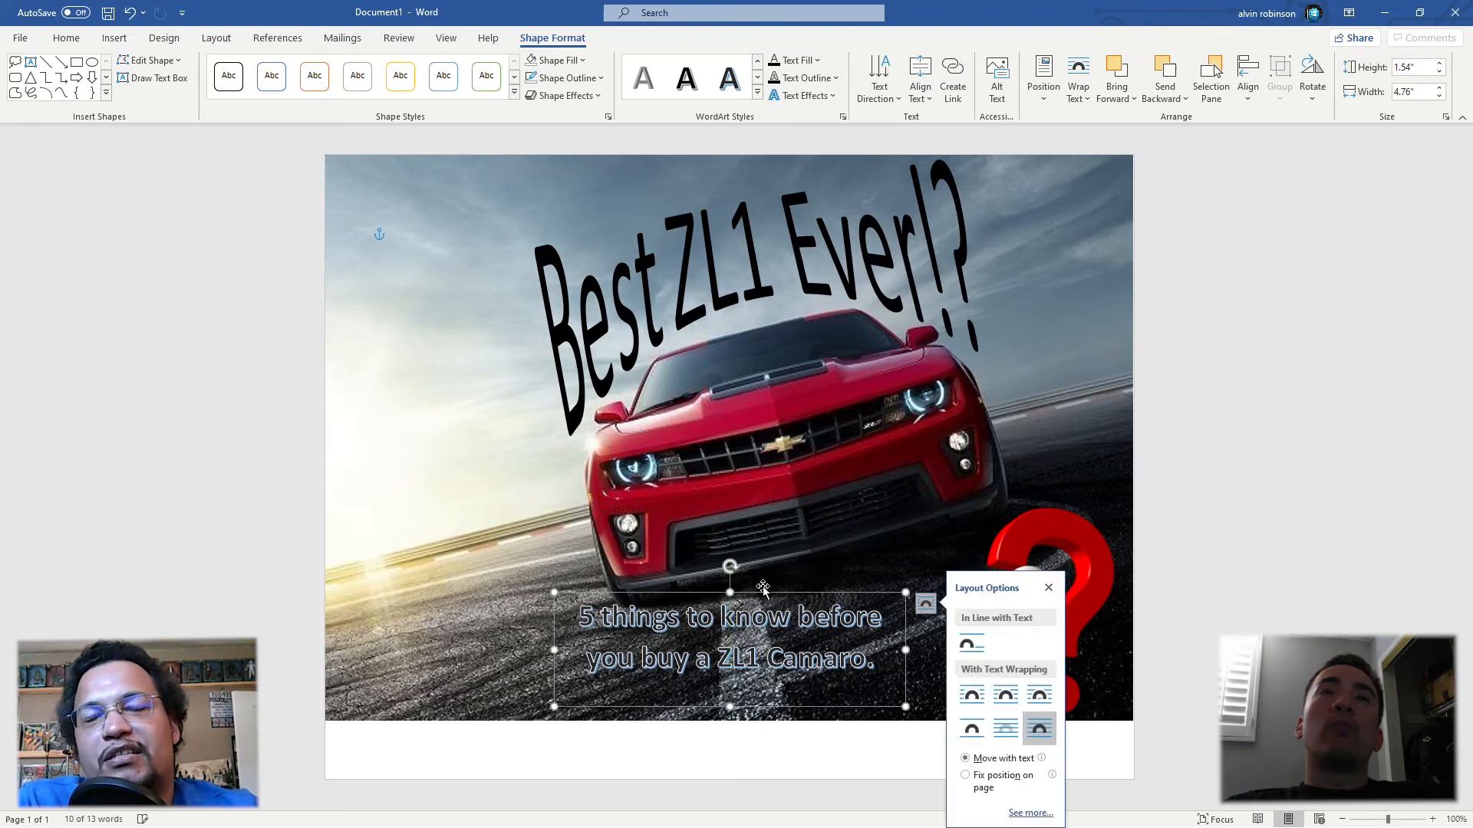
{"action": "left_click_drag", "start_coordinate": [764, 596], "coordinate": [766, 620]}
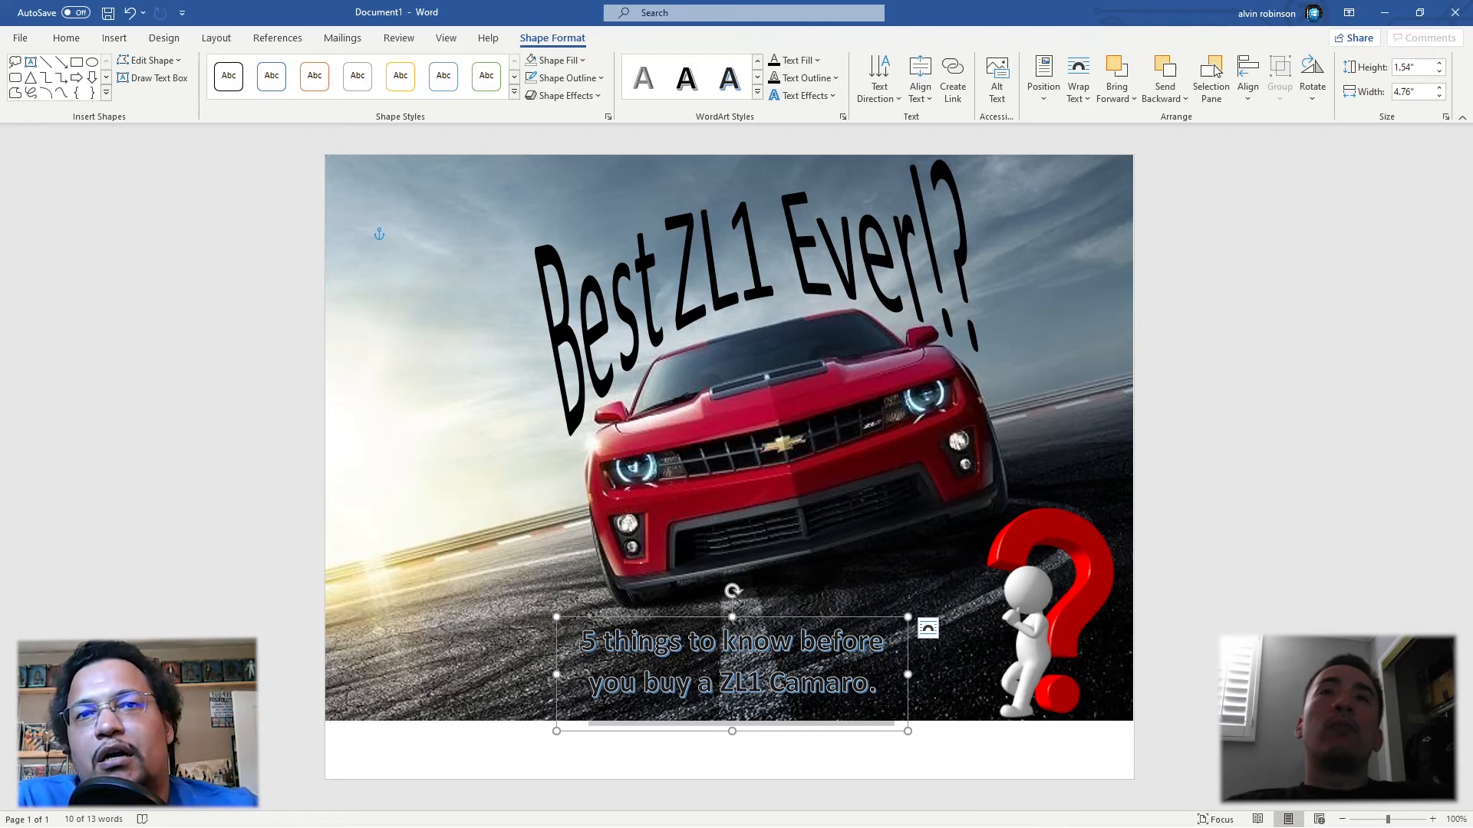
Step: Apply the light grey WordArt style to the caption text and add a blue glow around it
{"action": "left_click", "coordinate": [757, 77]}
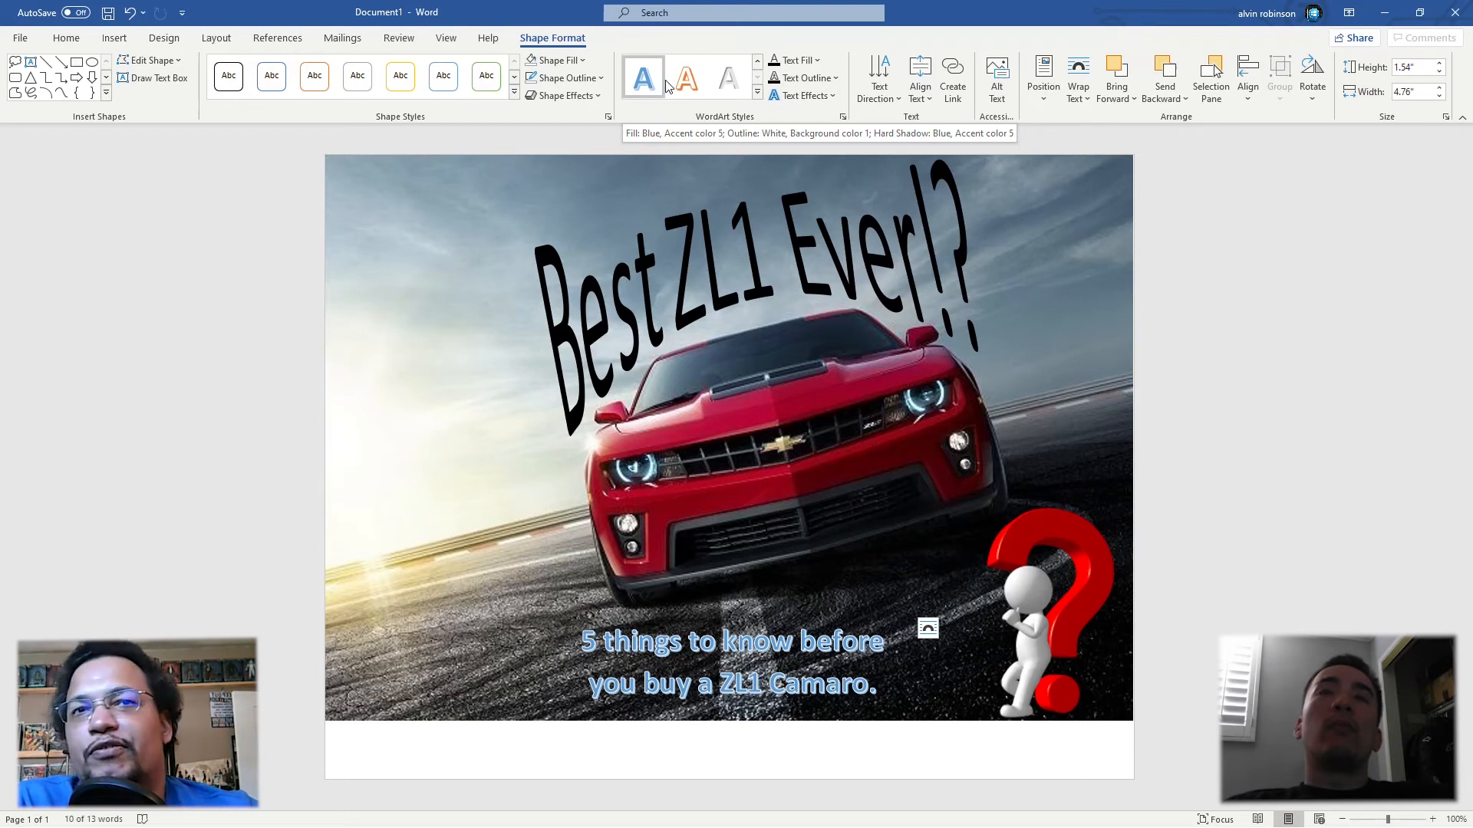
{"action": "left_click", "coordinate": [744, 85]}
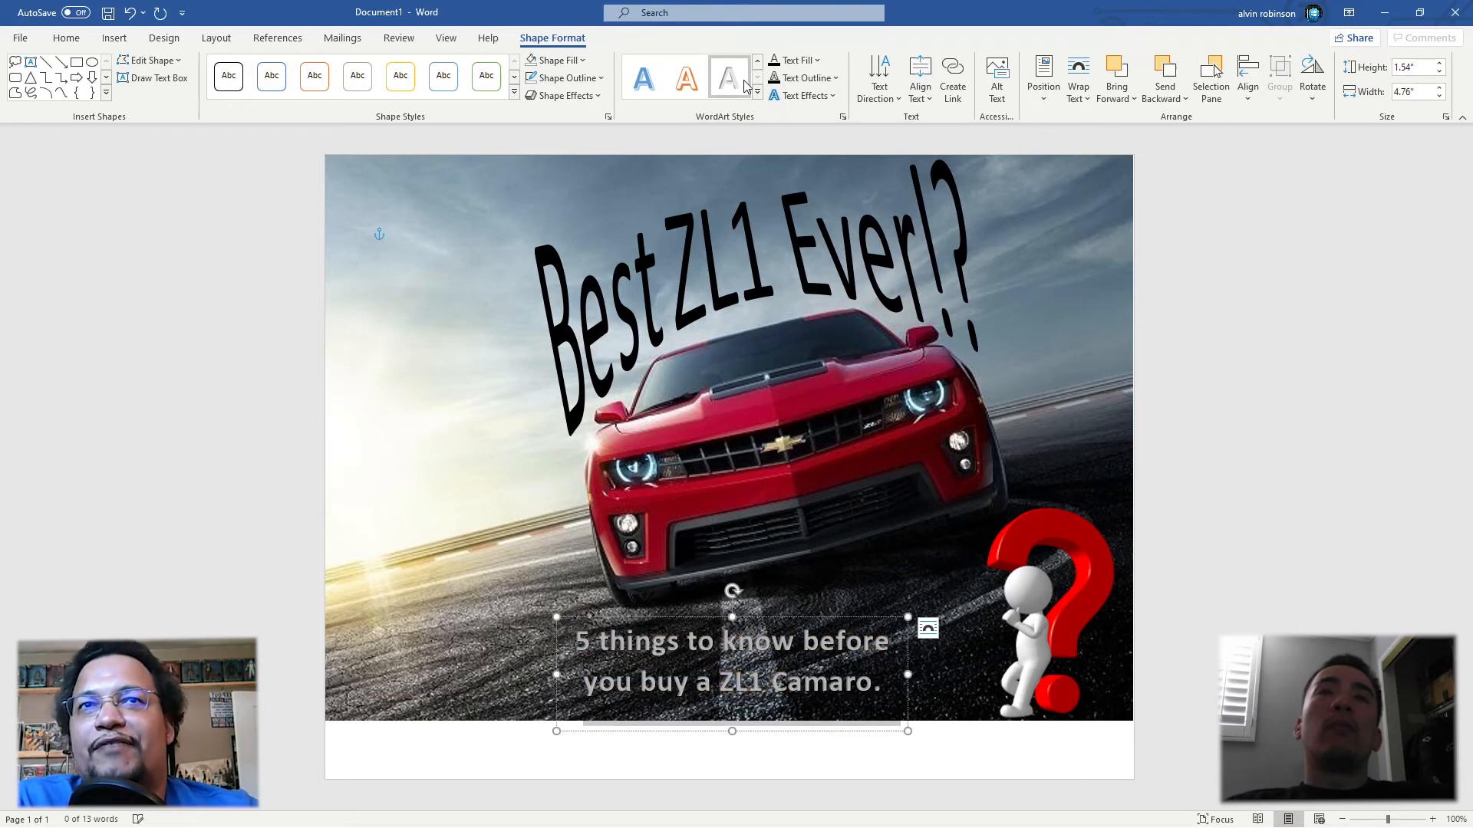
{"action": "left_click", "coordinate": [833, 95]}
{"action": "mouse_move", "coordinate": [853, 199]}
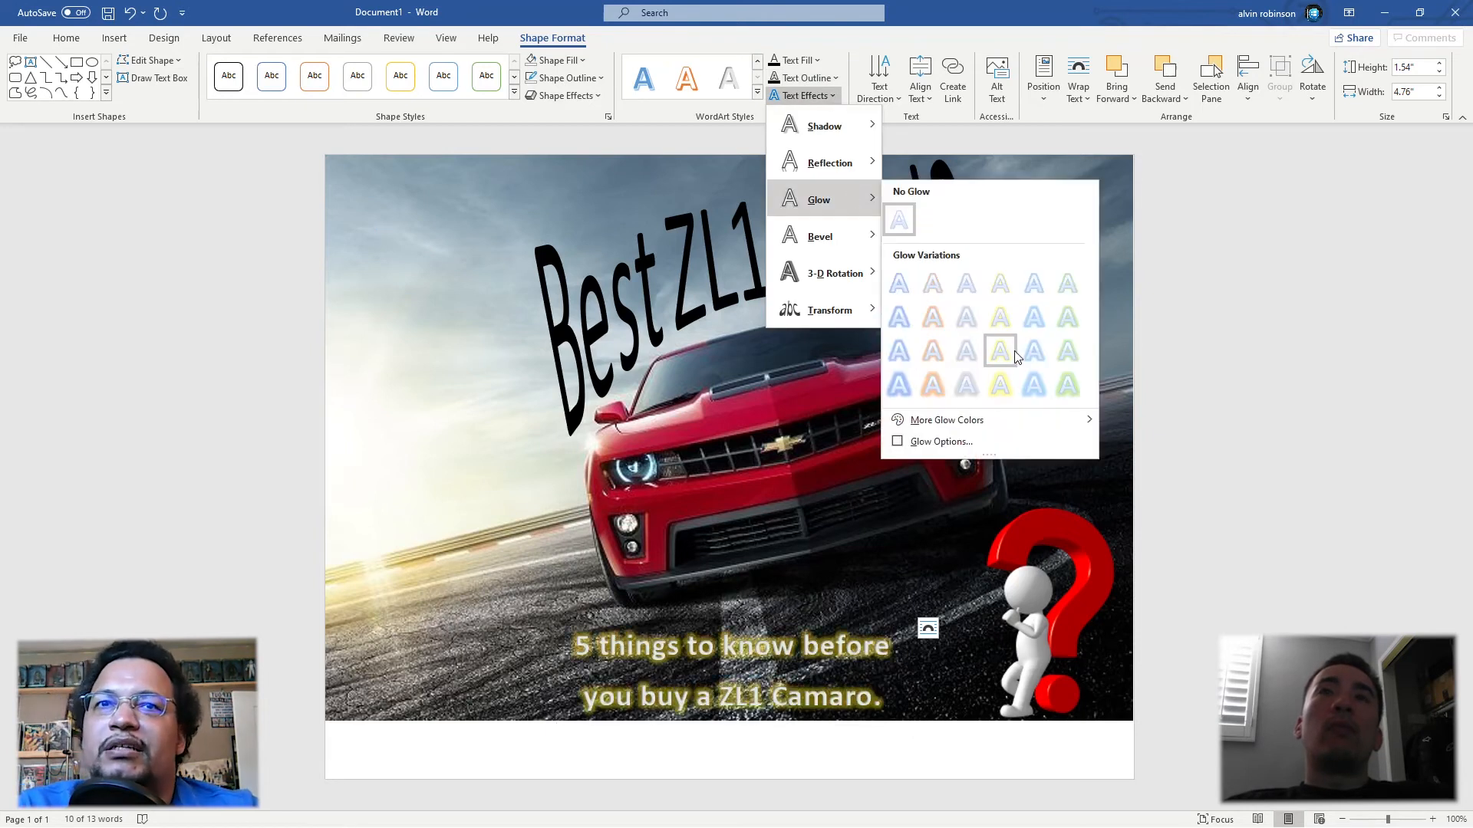
{"action": "left_click", "coordinate": [1040, 345]}
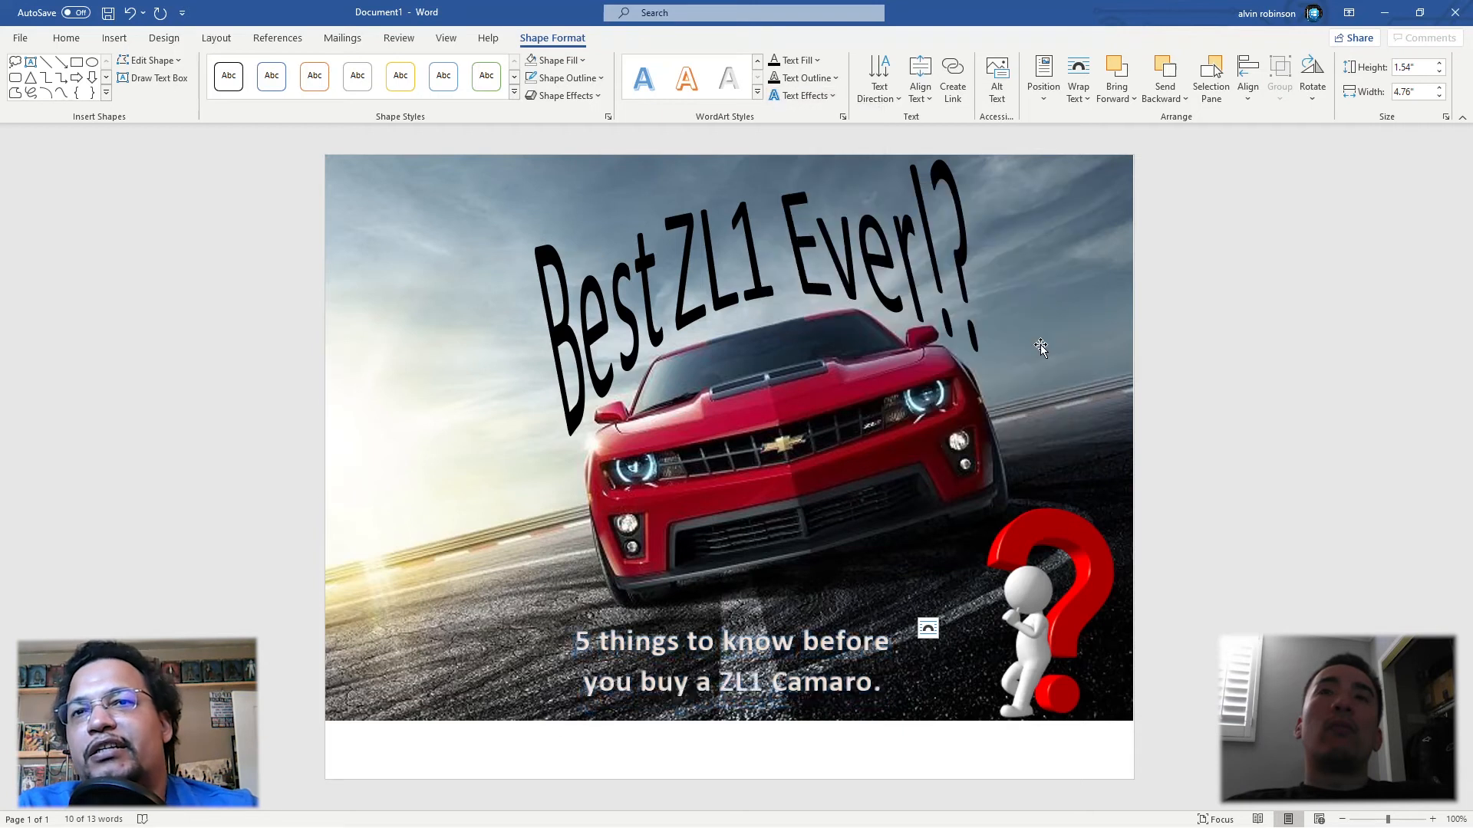
{"action": "left_click", "coordinate": [997, 420]}
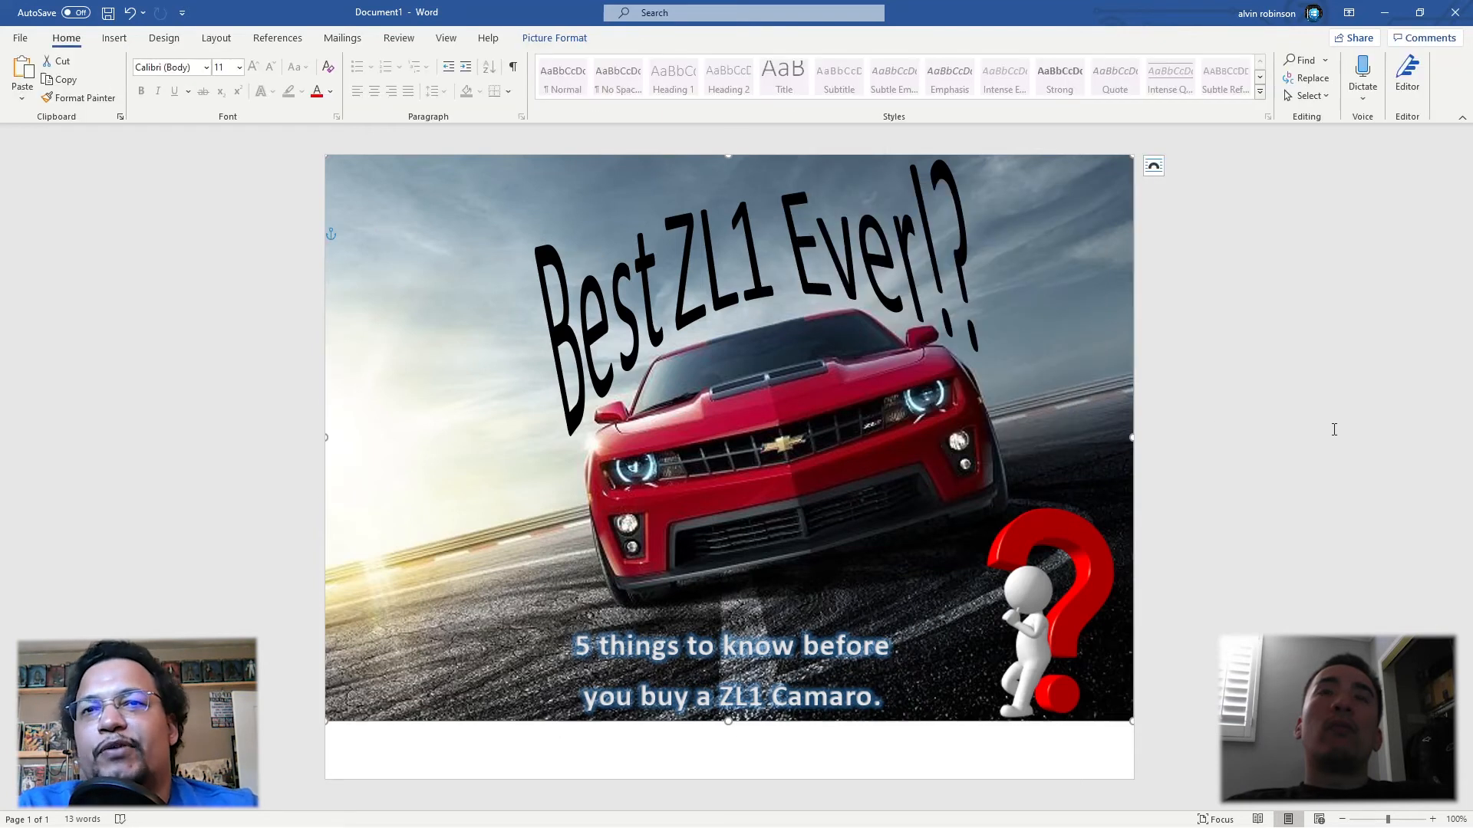
Step: Apply the Square warp transform effect to all of the caption text
{"action": "left_click_drag", "start_coordinate": [897, 701], "coordinate": [575, 645]}
{"action": "left_click", "coordinate": [552, 39]}
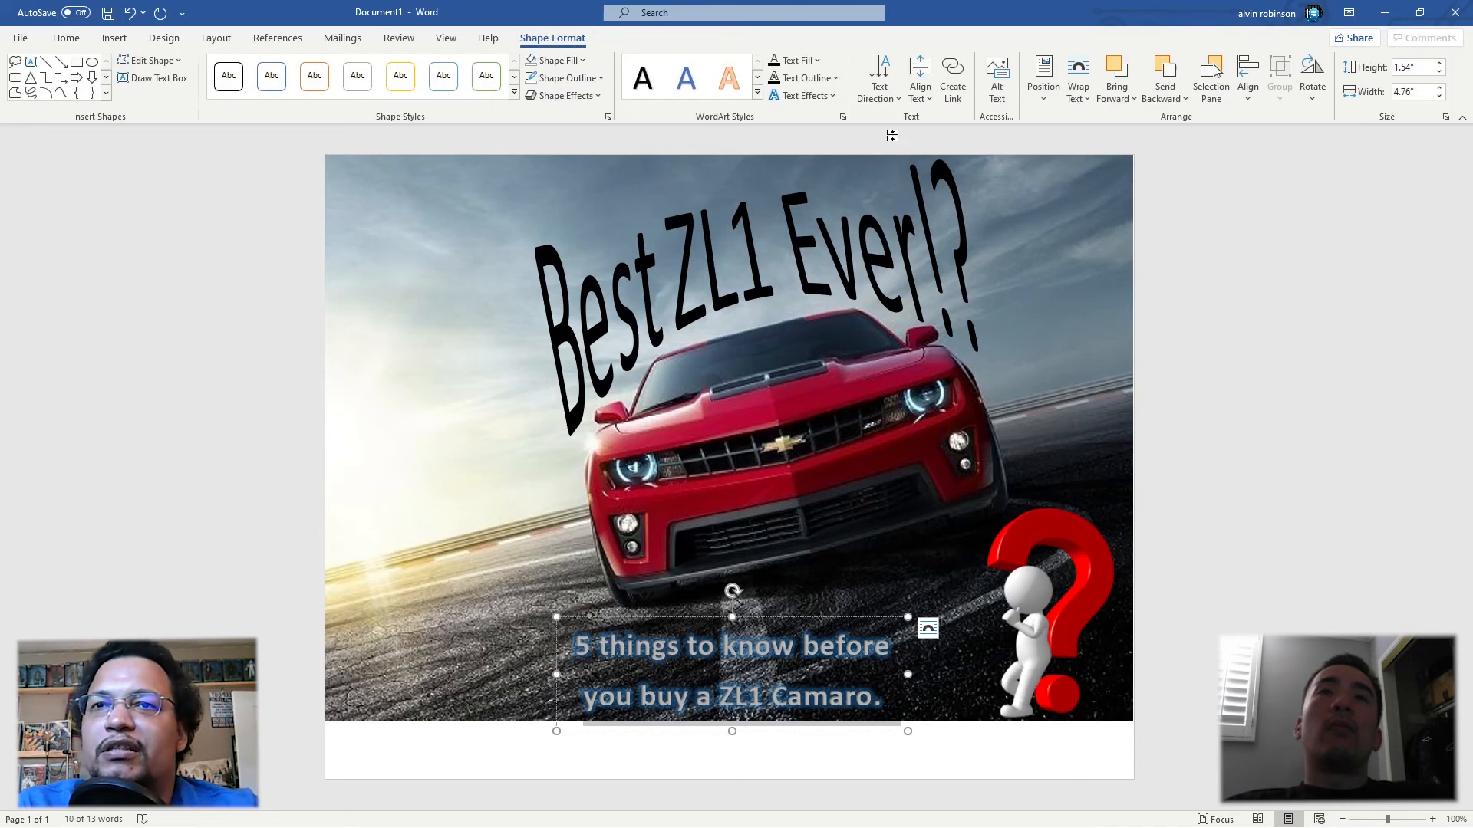
{"action": "left_click", "coordinate": [830, 80]}
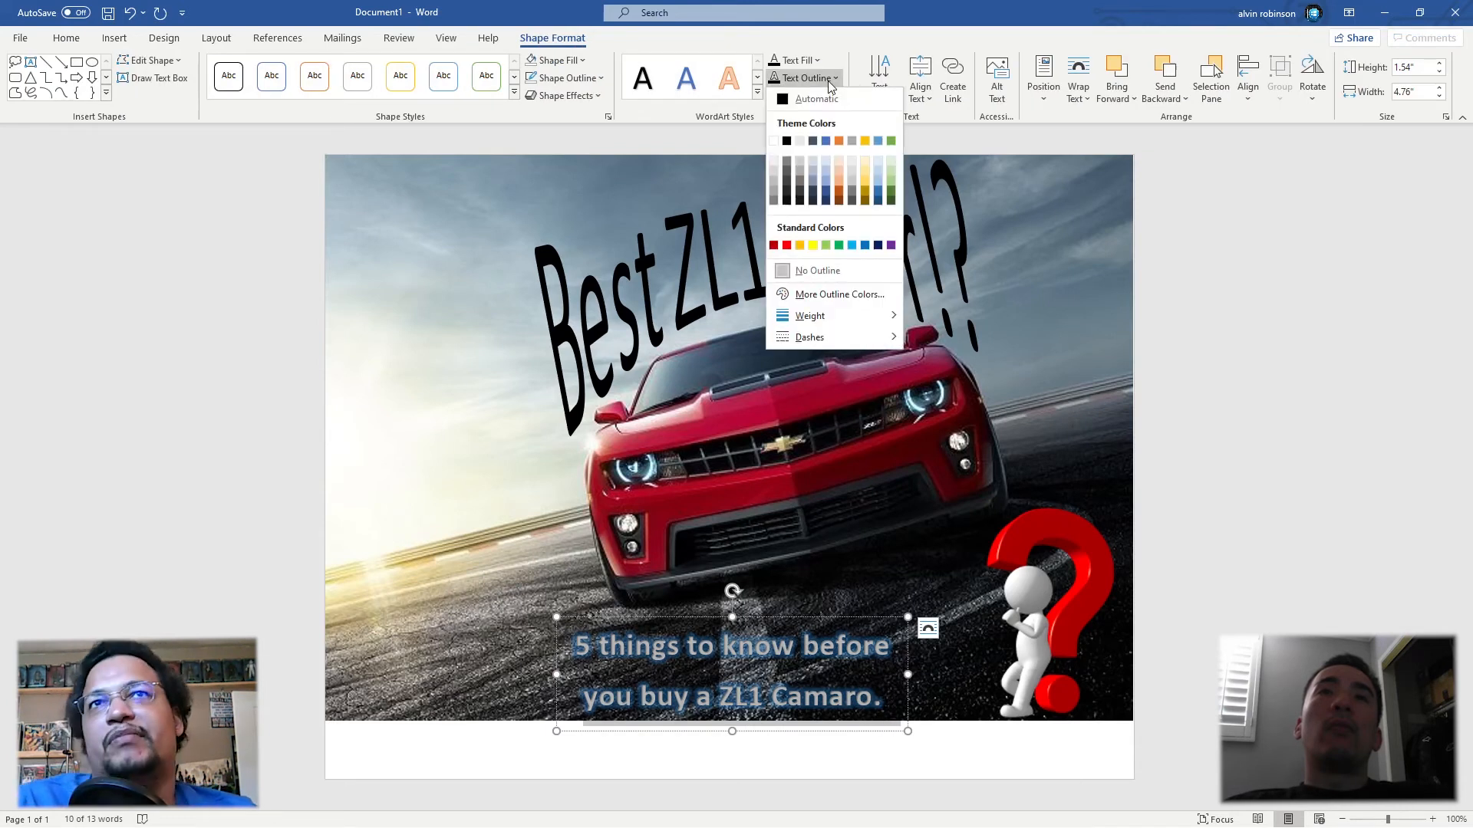
{"action": "left_click", "coordinate": [928, 28]}
{"action": "left_click", "coordinate": [805, 95]}
{"action": "mouse_move", "coordinate": [850, 158]}
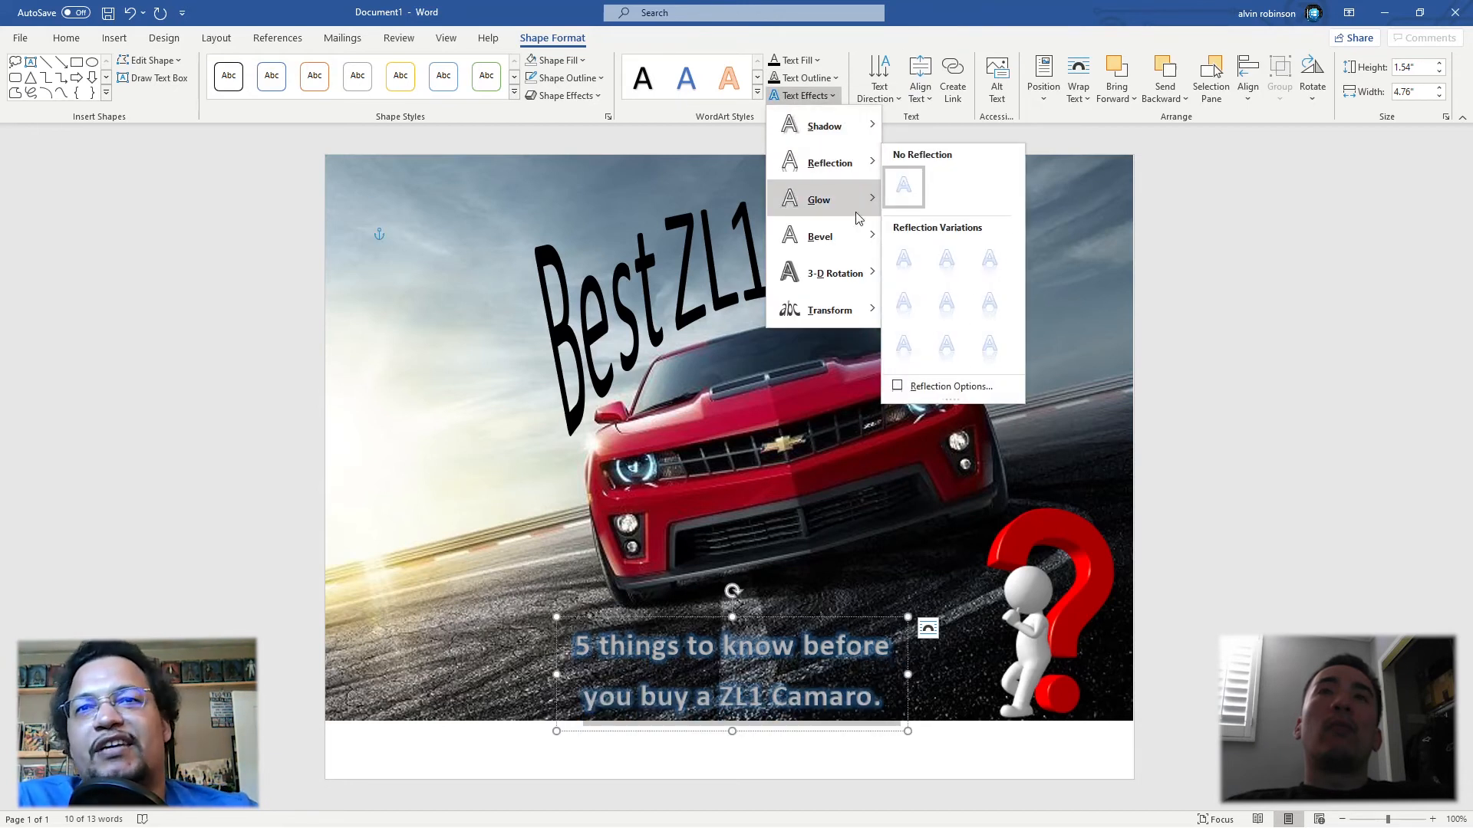
{"action": "mouse_move", "coordinate": [847, 204]}
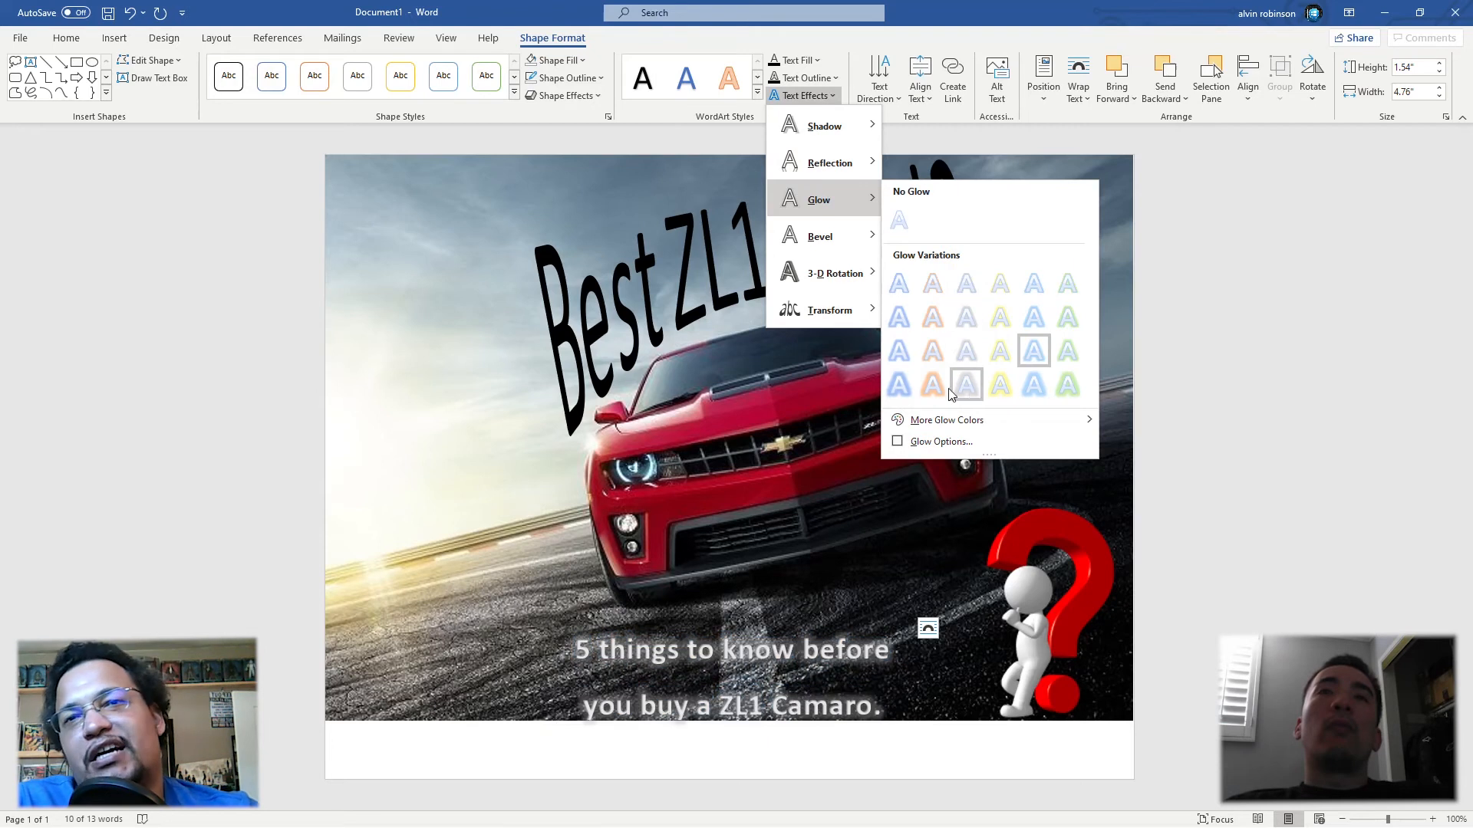
{"action": "mouse_move", "coordinate": [836, 237]}
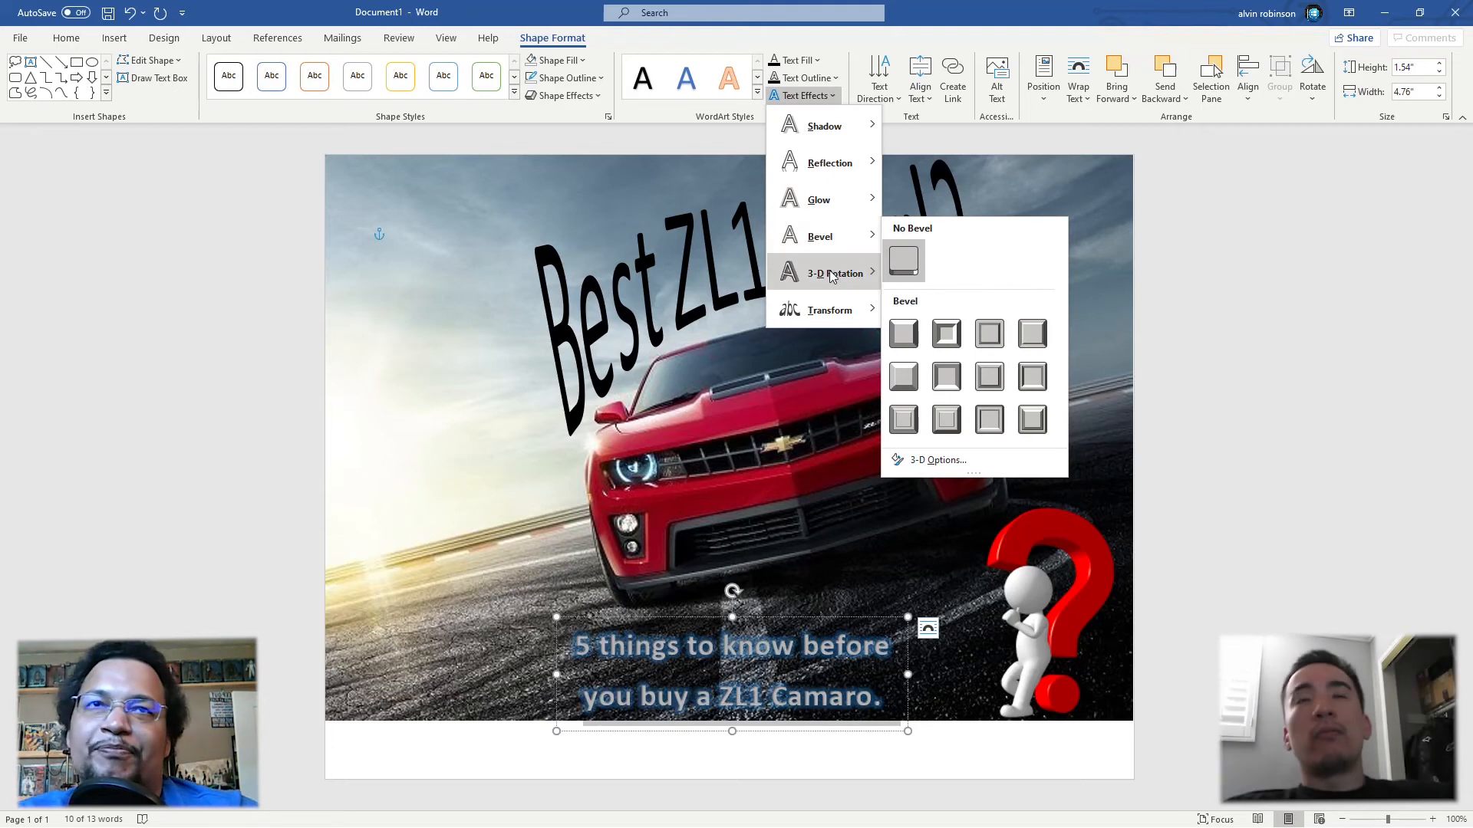
{"action": "mouse_move", "coordinate": [830, 271]}
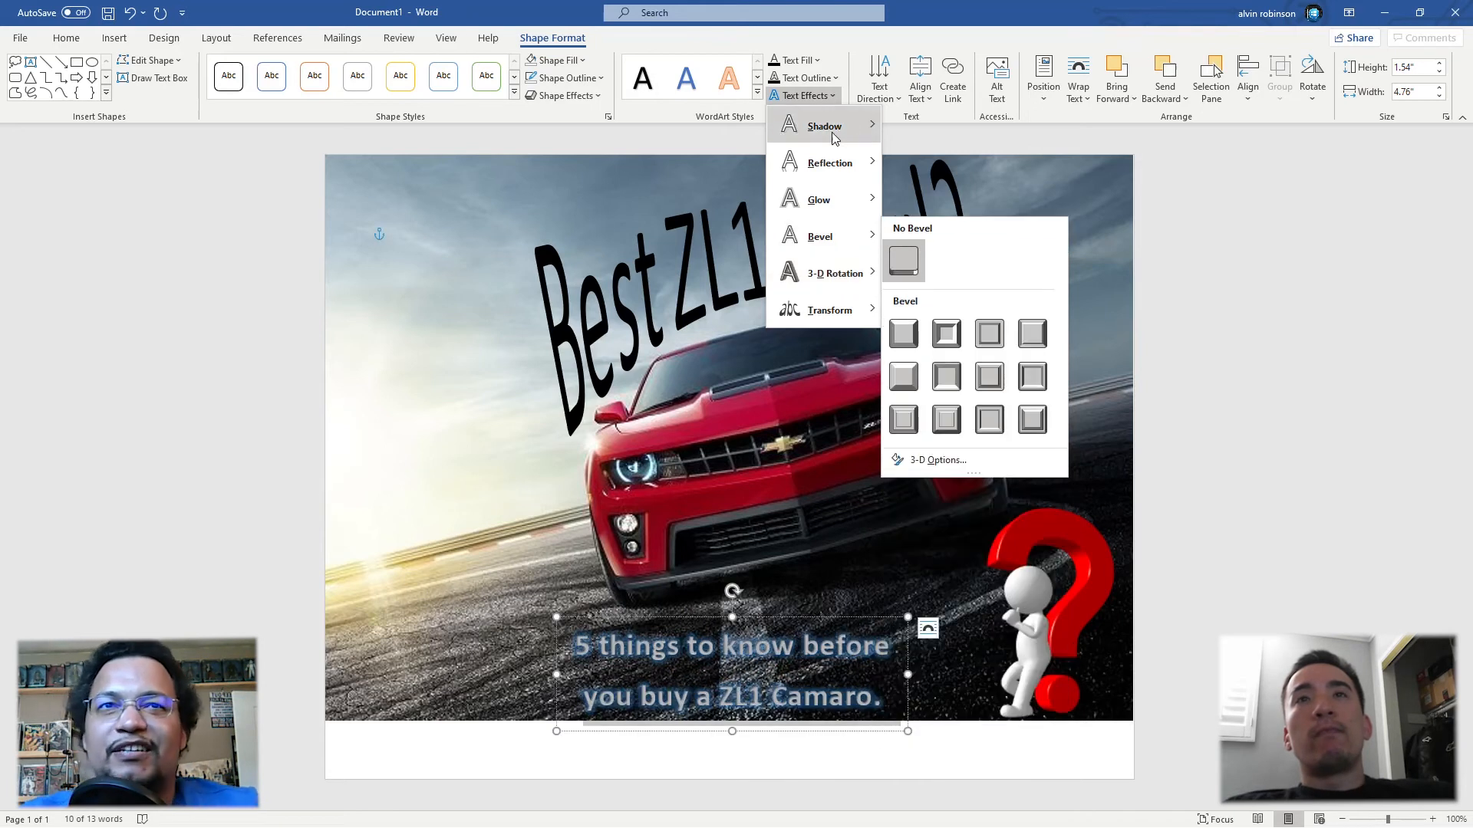
{"action": "mouse_move", "coordinate": [828, 127]}
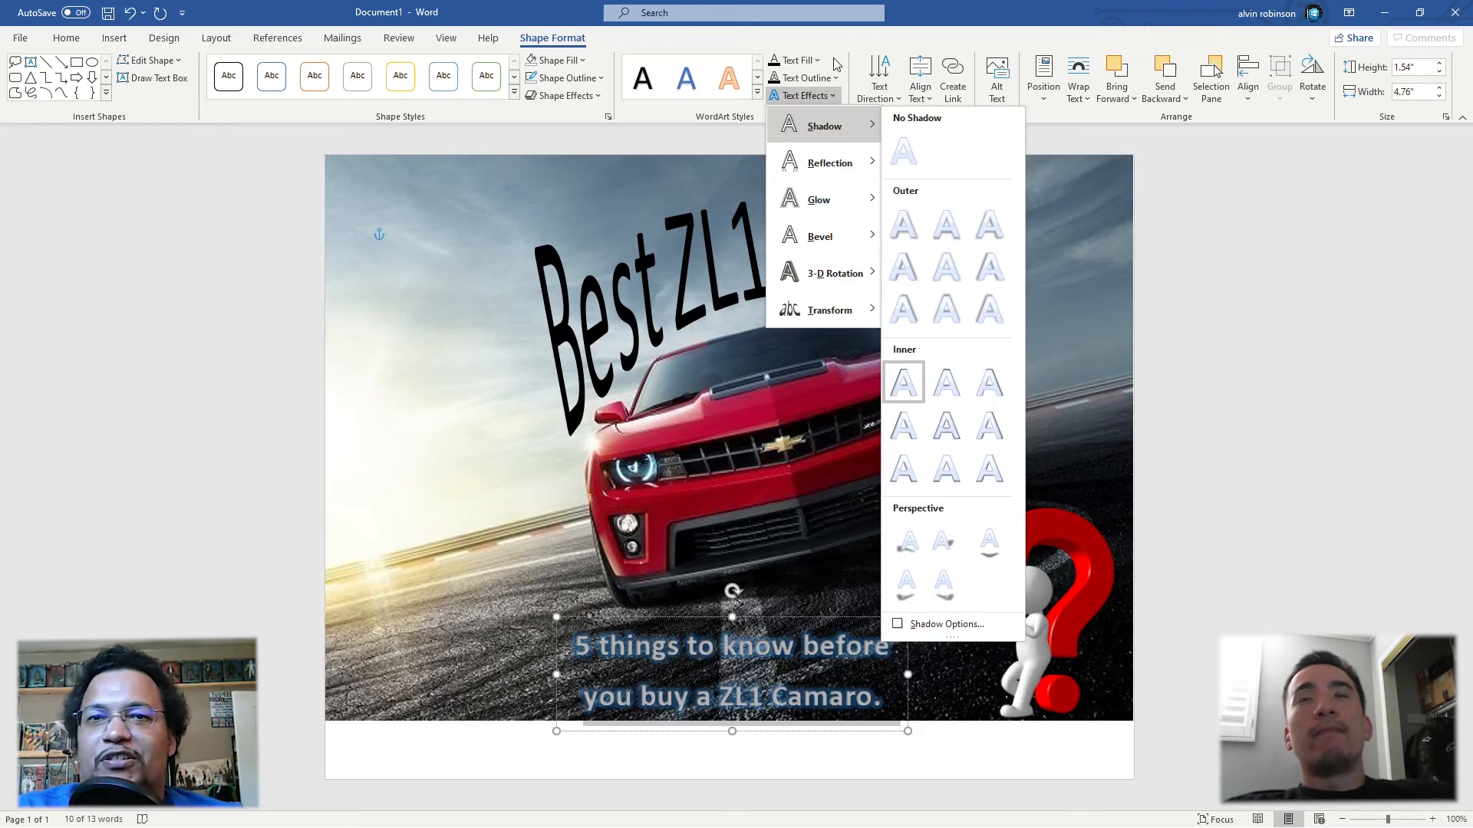
{"action": "mouse_move", "coordinate": [840, 324]}
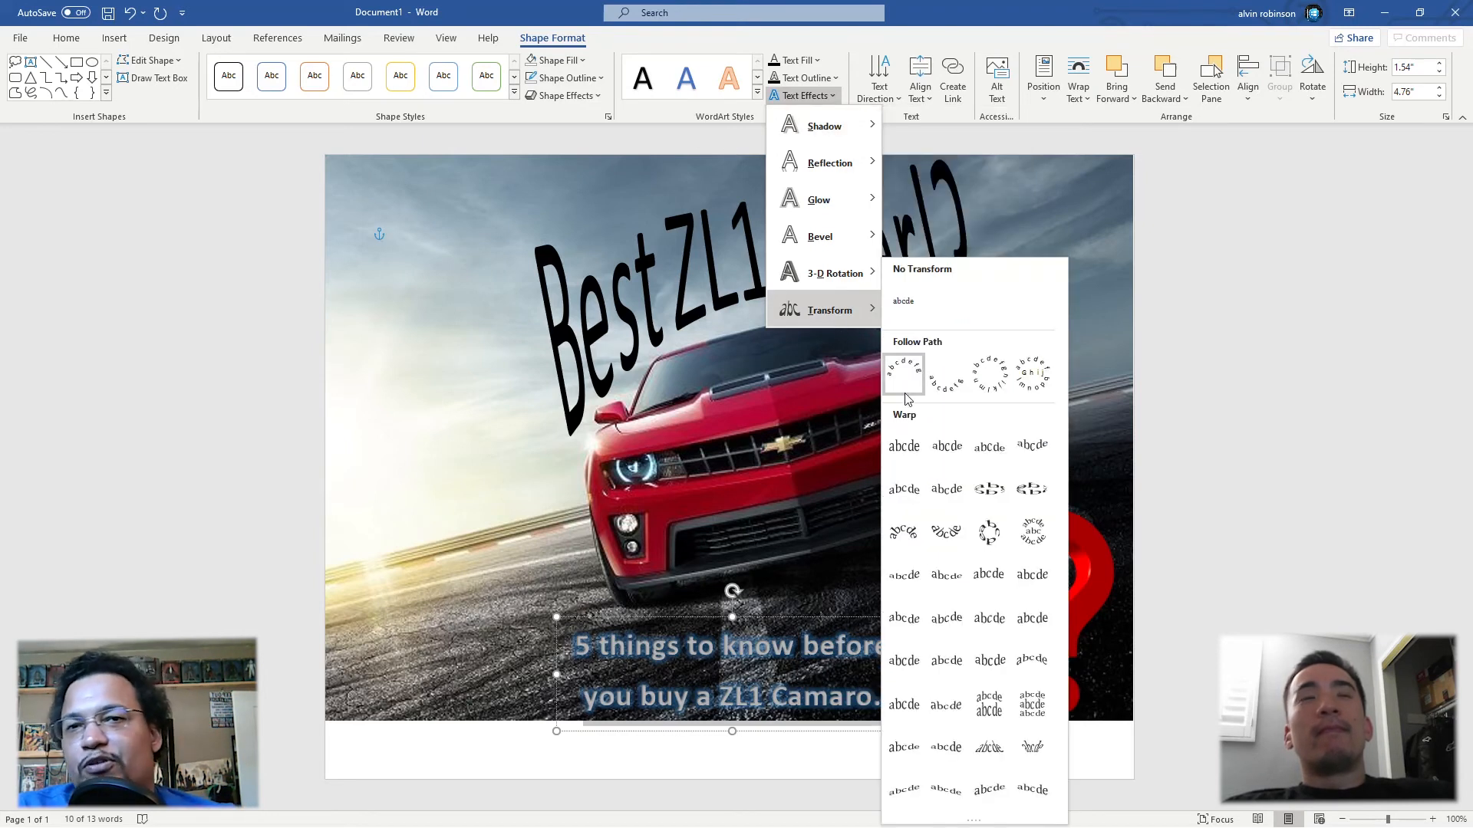
{"action": "left_click", "coordinate": [903, 448]}
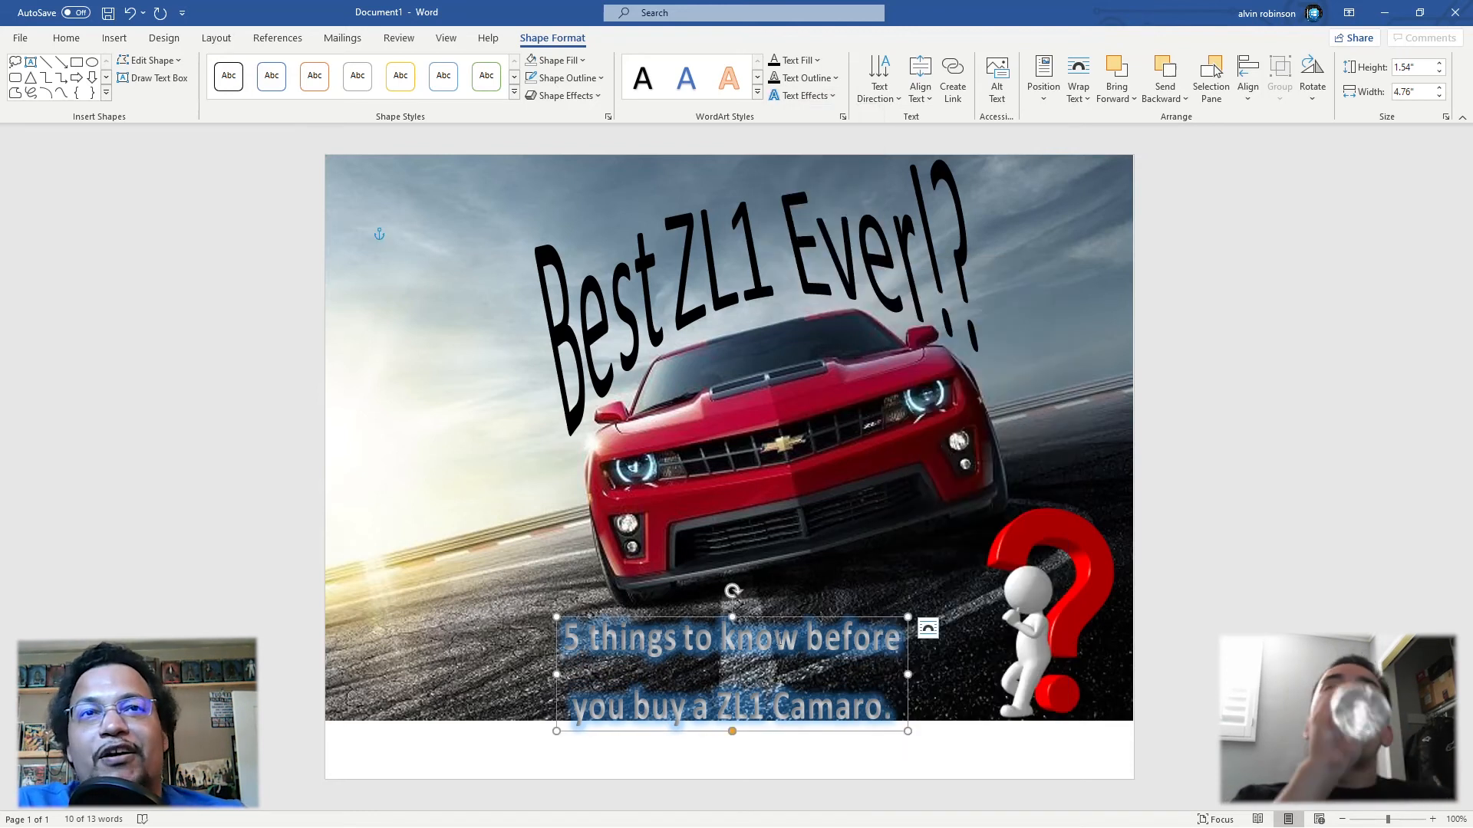
Step: Reshape the caption box to about 1.83" wide by 3.59" high and place it beside the car on the photo's left side
{"action": "left_click_drag", "start_coordinate": [790, 612], "coordinate": [759, 568]}
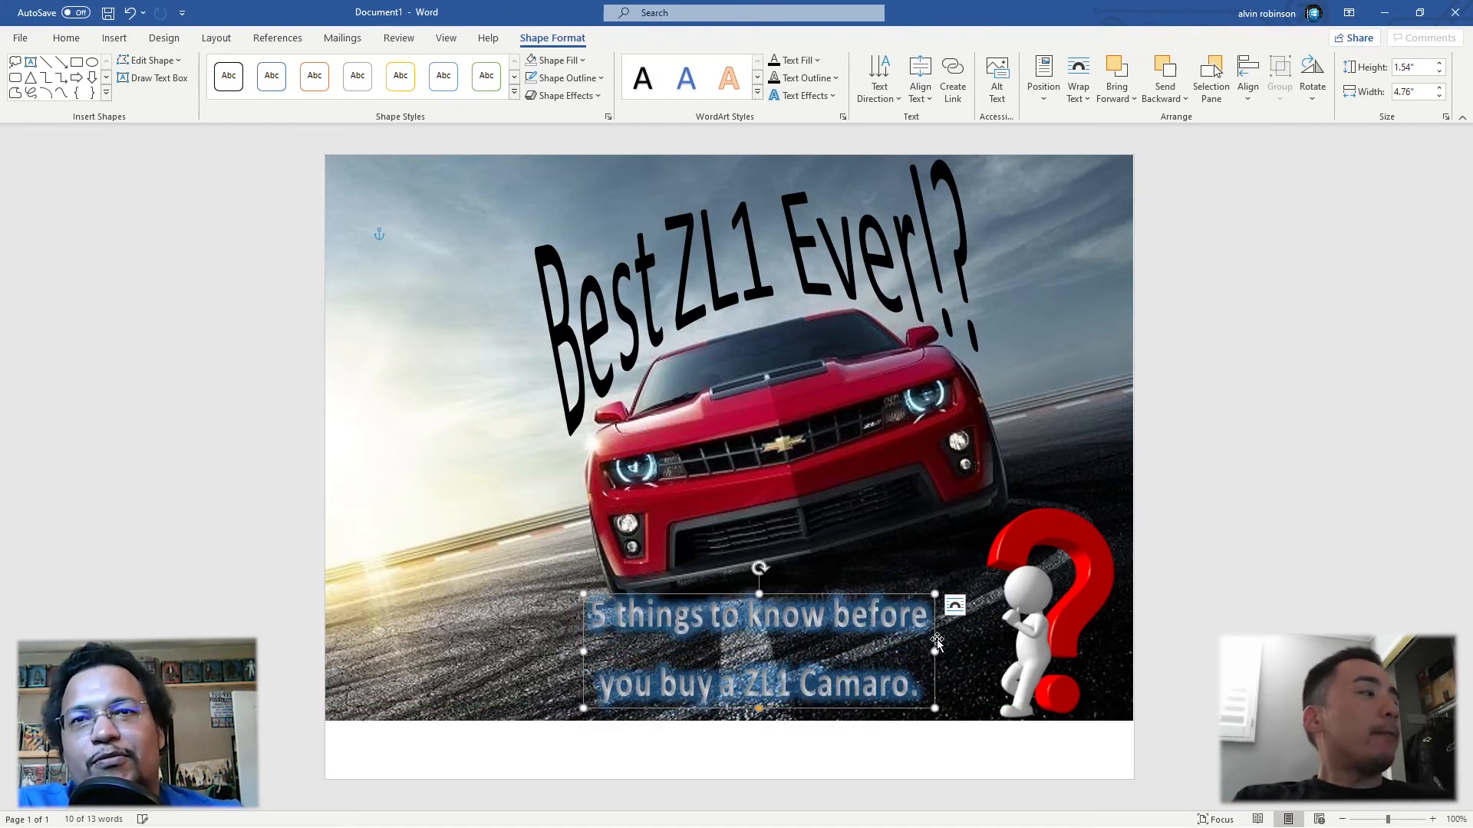
{"action": "left_click_drag", "start_coordinate": [935, 650], "coordinate": [719, 650]}
{"action": "left_click_drag", "start_coordinate": [651, 594], "coordinate": [687, 505]}
{"action": "left_click_drag", "start_coordinate": [691, 447], "coordinate": [401, 420]}
Step: Apply the white WordArt style with a blue outline to the whole caption text
{"action": "left_click_drag", "start_coordinate": [486, 672], "coordinate": [345, 431]}
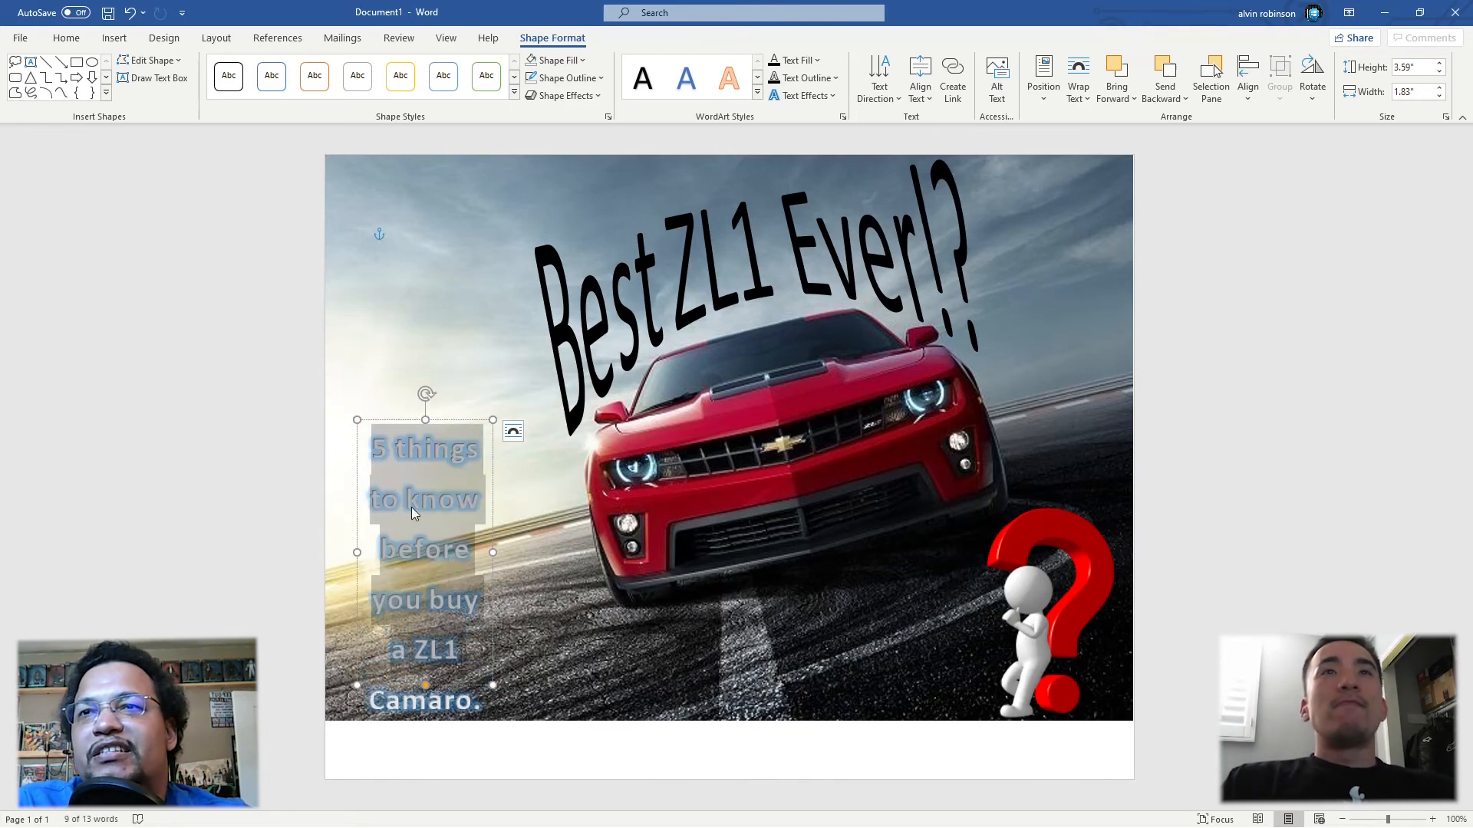
{"action": "key", "text": "ctrl+a"}
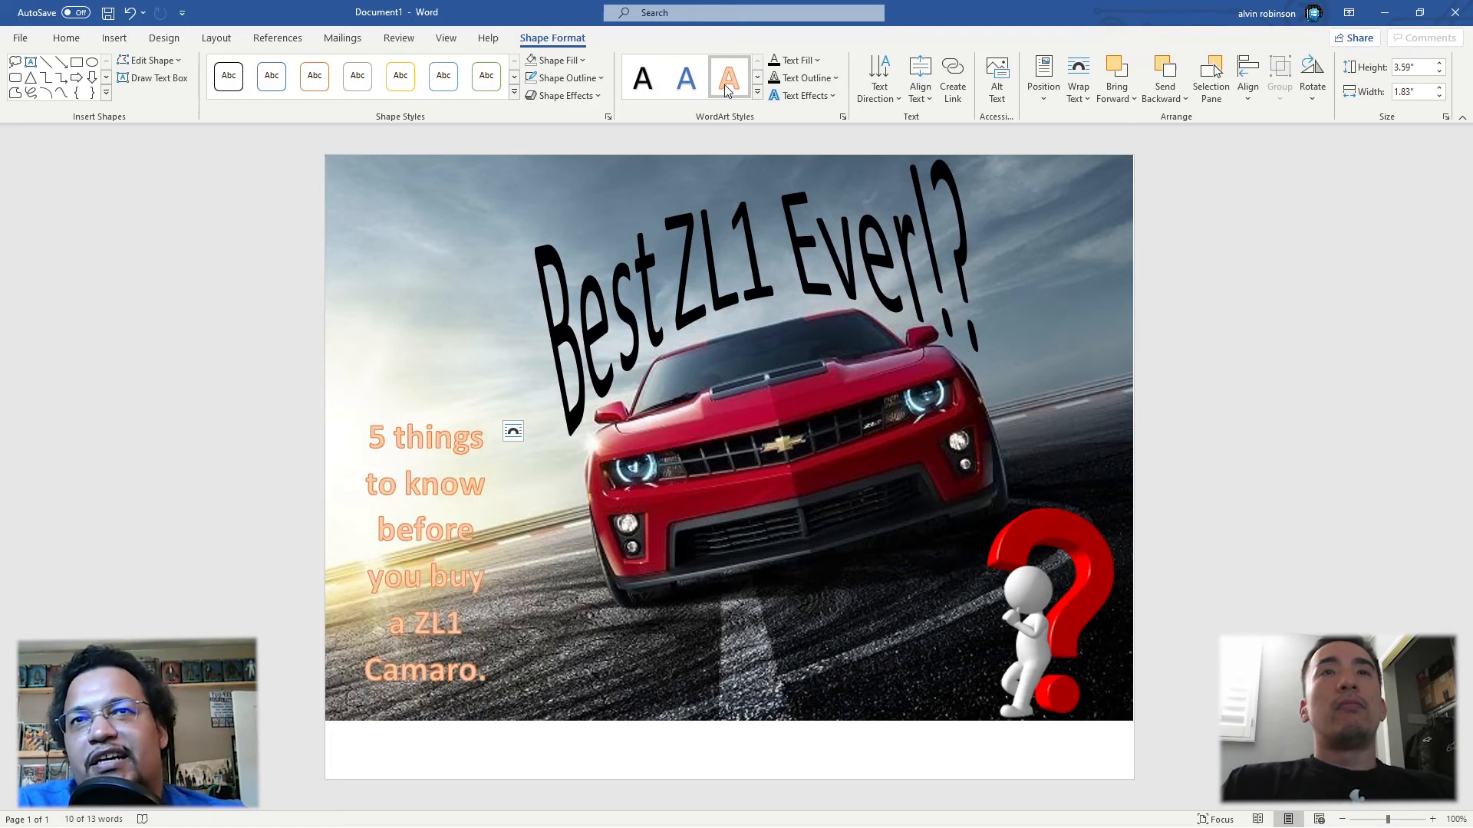
{"action": "left_click", "coordinate": [756, 79]}
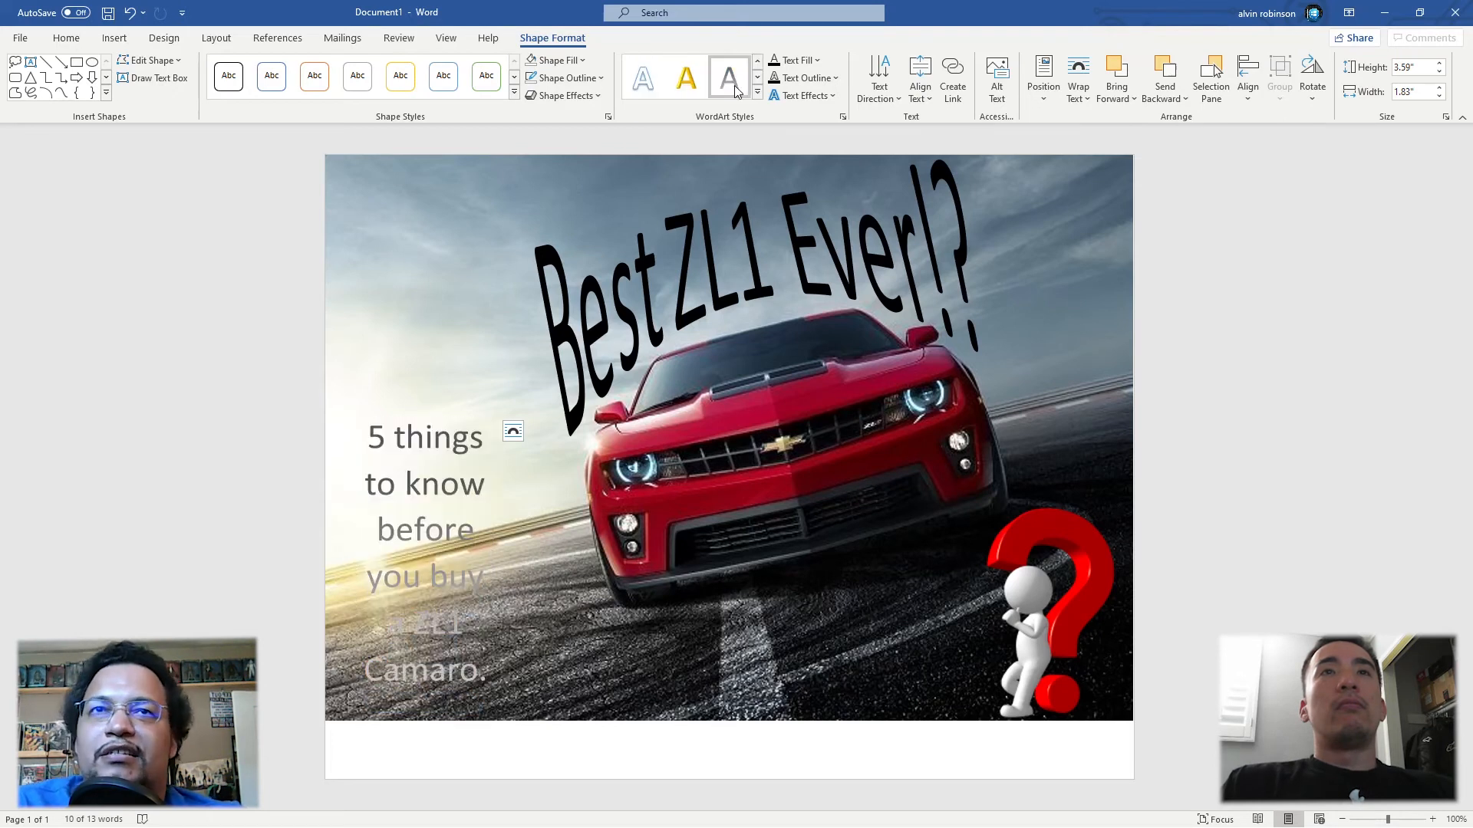
{"action": "left_click", "coordinate": [642, 80]}
{"action": "left_click", "coordinate": [744, 620]}
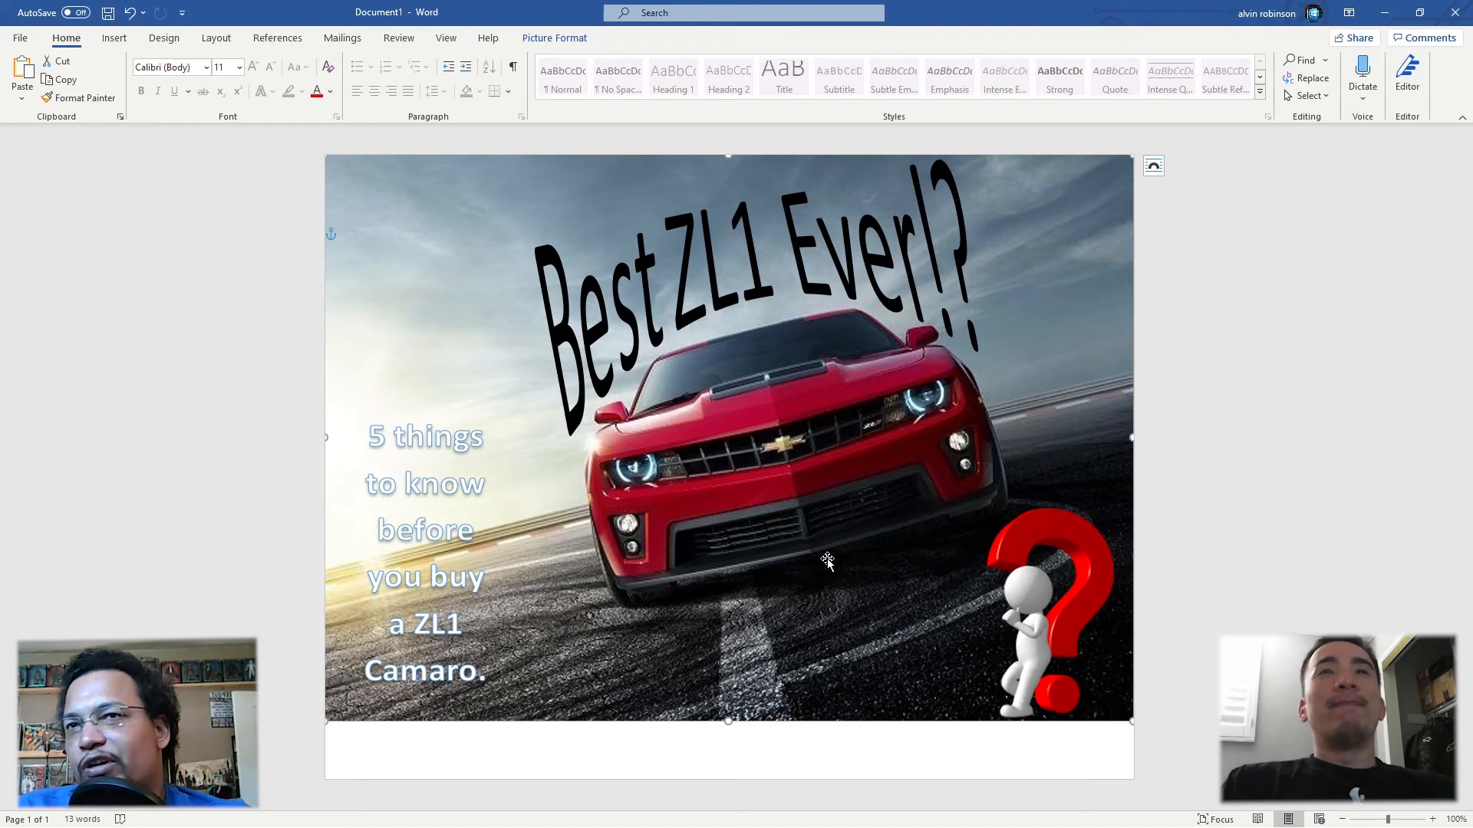
Step: Move the caption box into the photo's upper-right corner, above the question mark picture
{"action": "left_click", "coordinate": [419, 422]}
{"action": "left_click_drag", "start_coordinate": [408, 419], "coordinate": [1034, 162]}
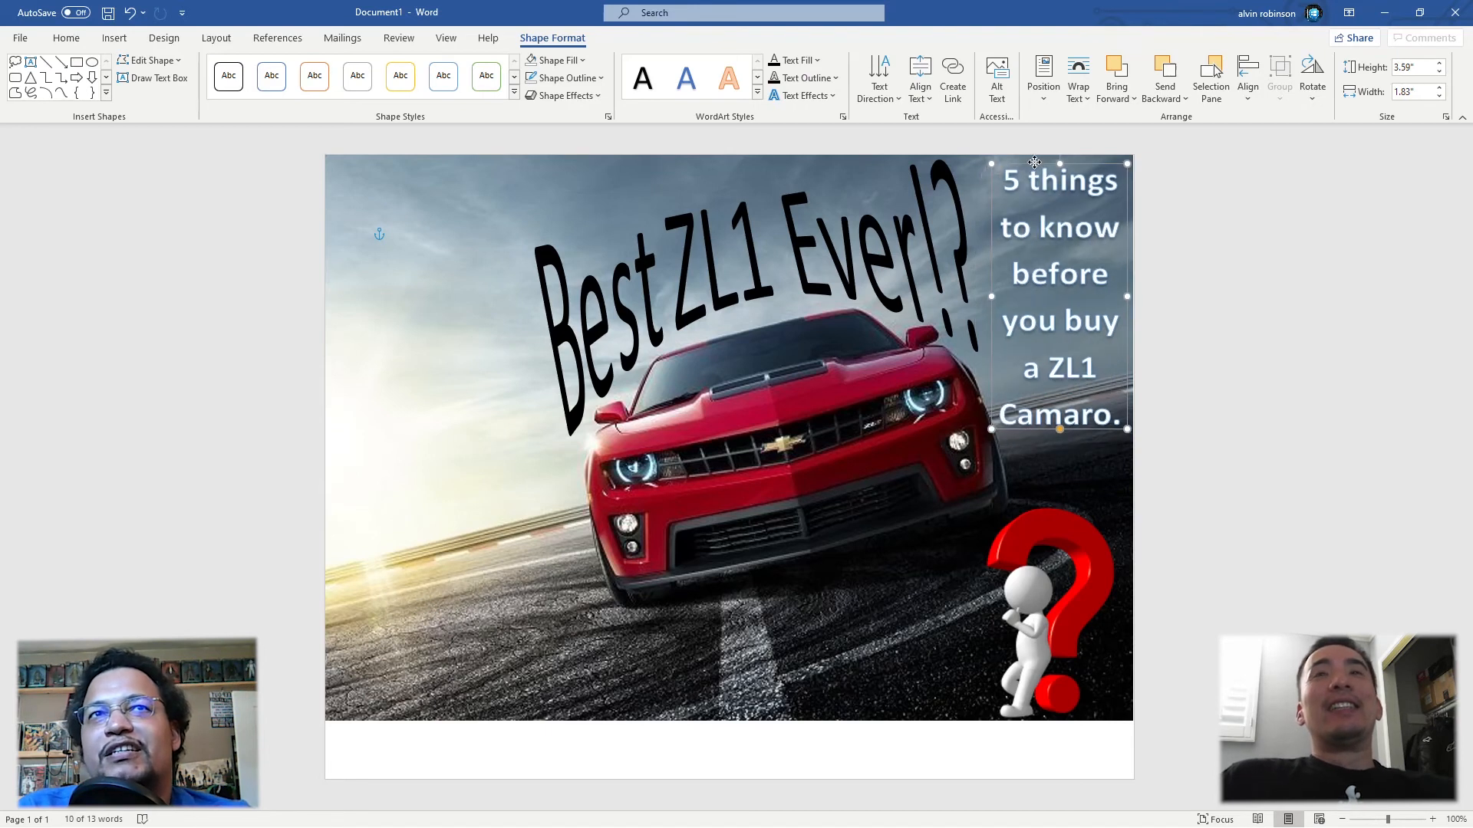
{"action": "left_click", "coordinate": [398, 235]}
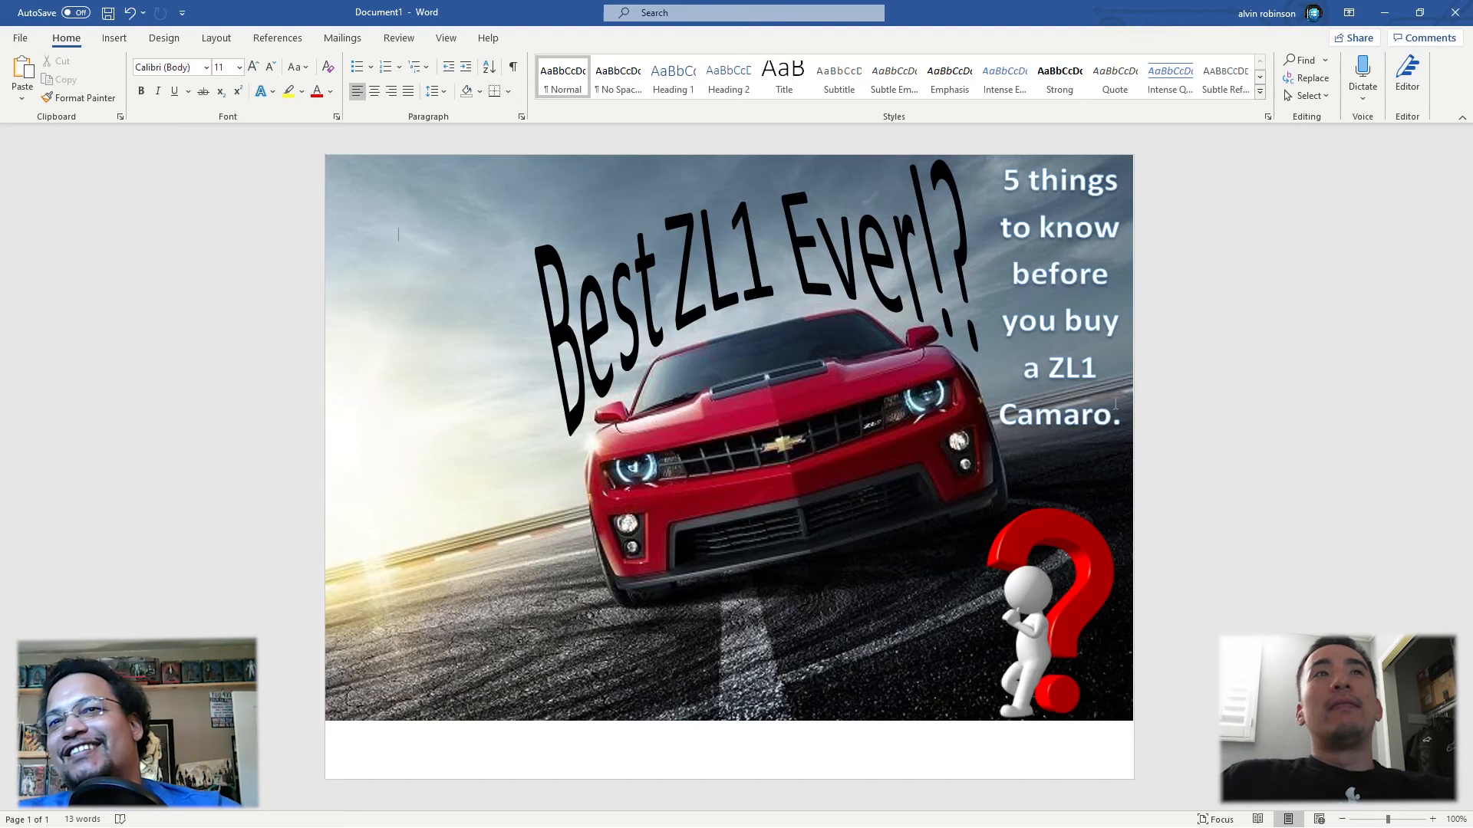
Step: Switch to Snipping Tool, capture the finished photo composition as a snip, and close it without saving
{"action": "key", "text": "super"}
{"action": "type", "text": "snipping"}
{"action": "key", "text": "Return"}
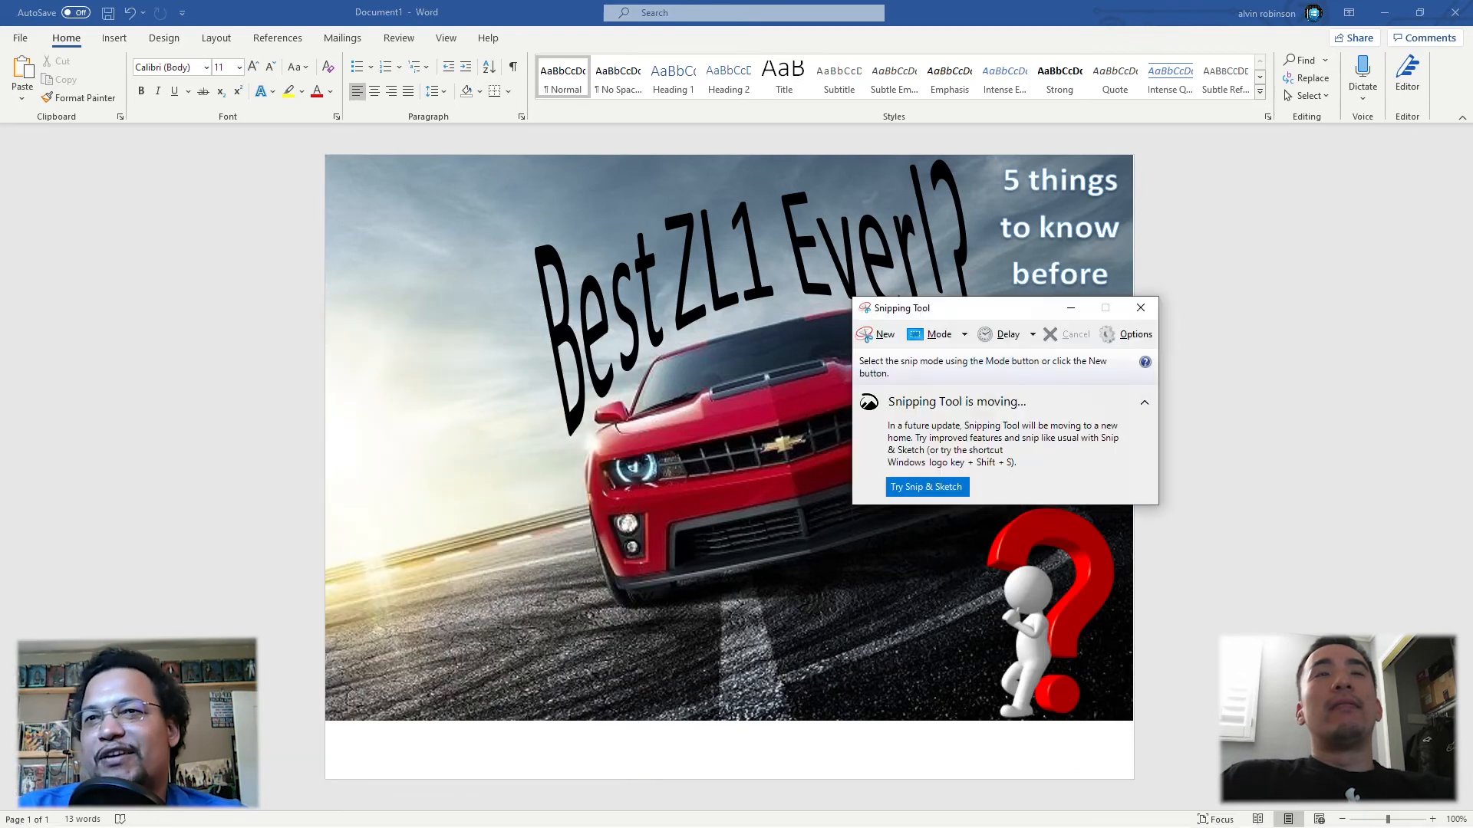
{"action": "left_click", "coordinate": [875, 335]}
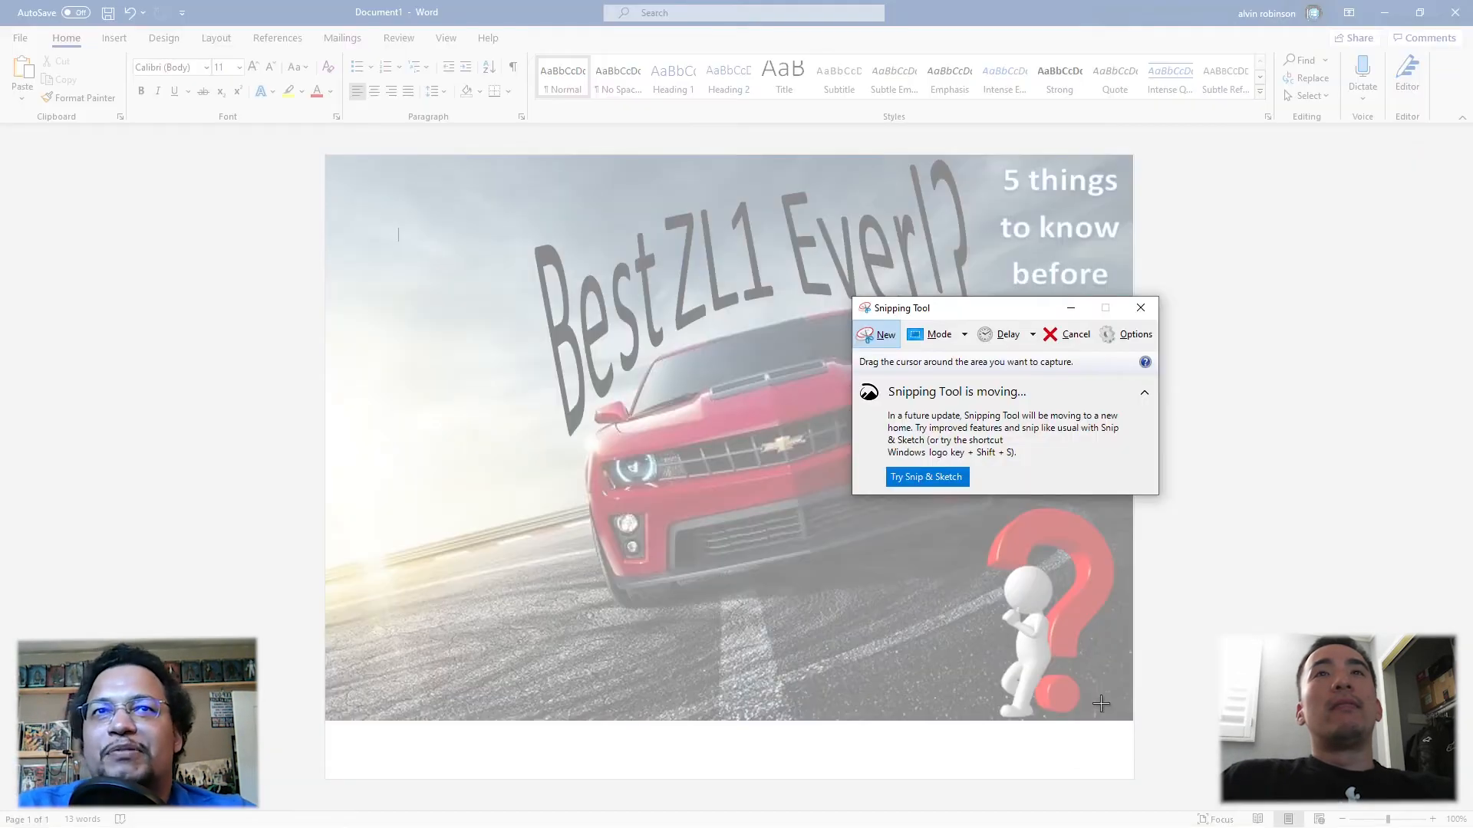
{"action": "left_click_drag", "start_coordinate": [1130, 720], "coordinate": [330, 159]}
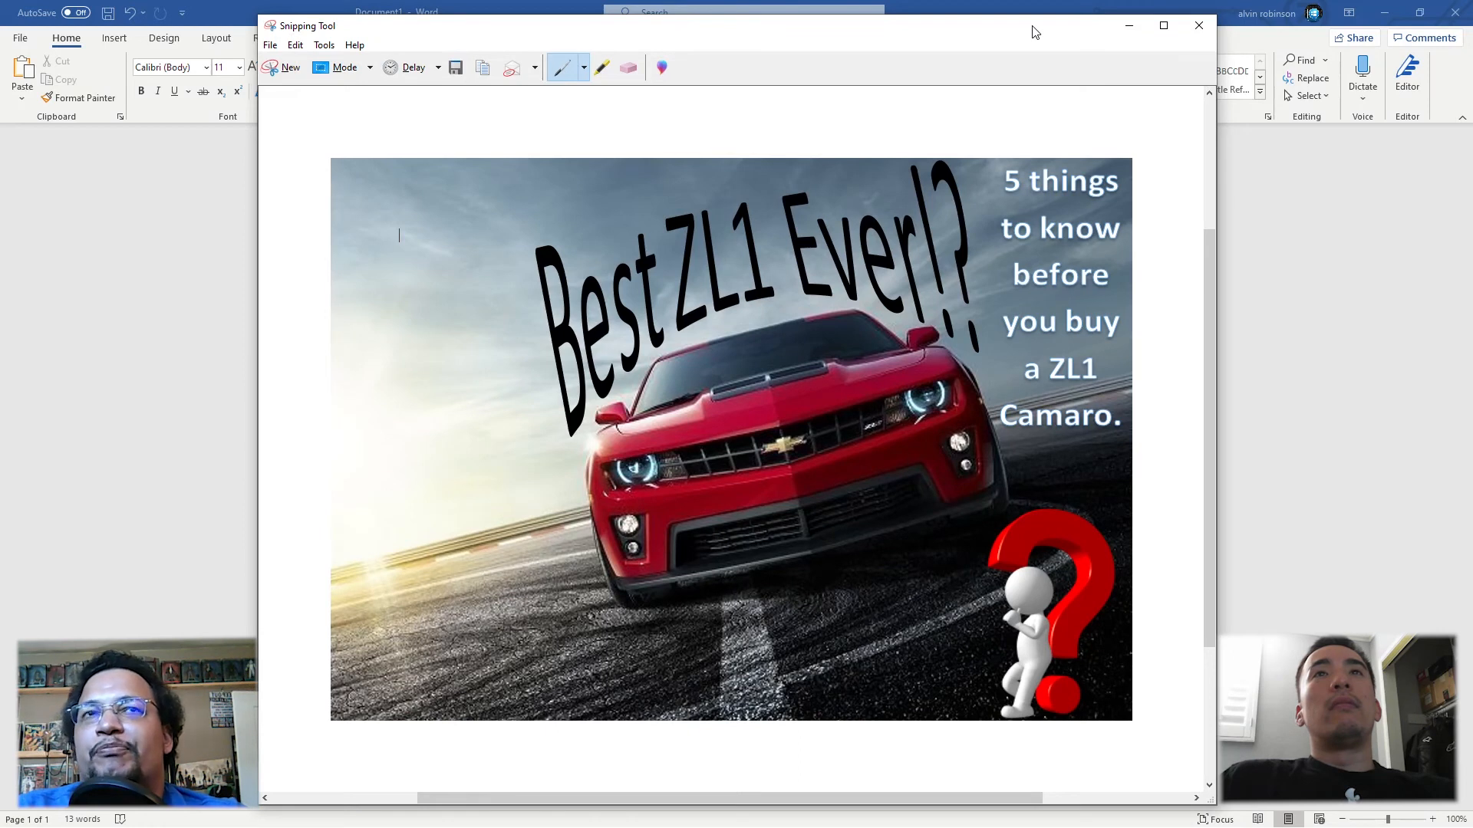
{"action": "left_click_drag", "start_coordinate": [1033, 31], "coordinate": [1002, 41]}
{"action": "left_click", "coordinate": [1168, 35]}
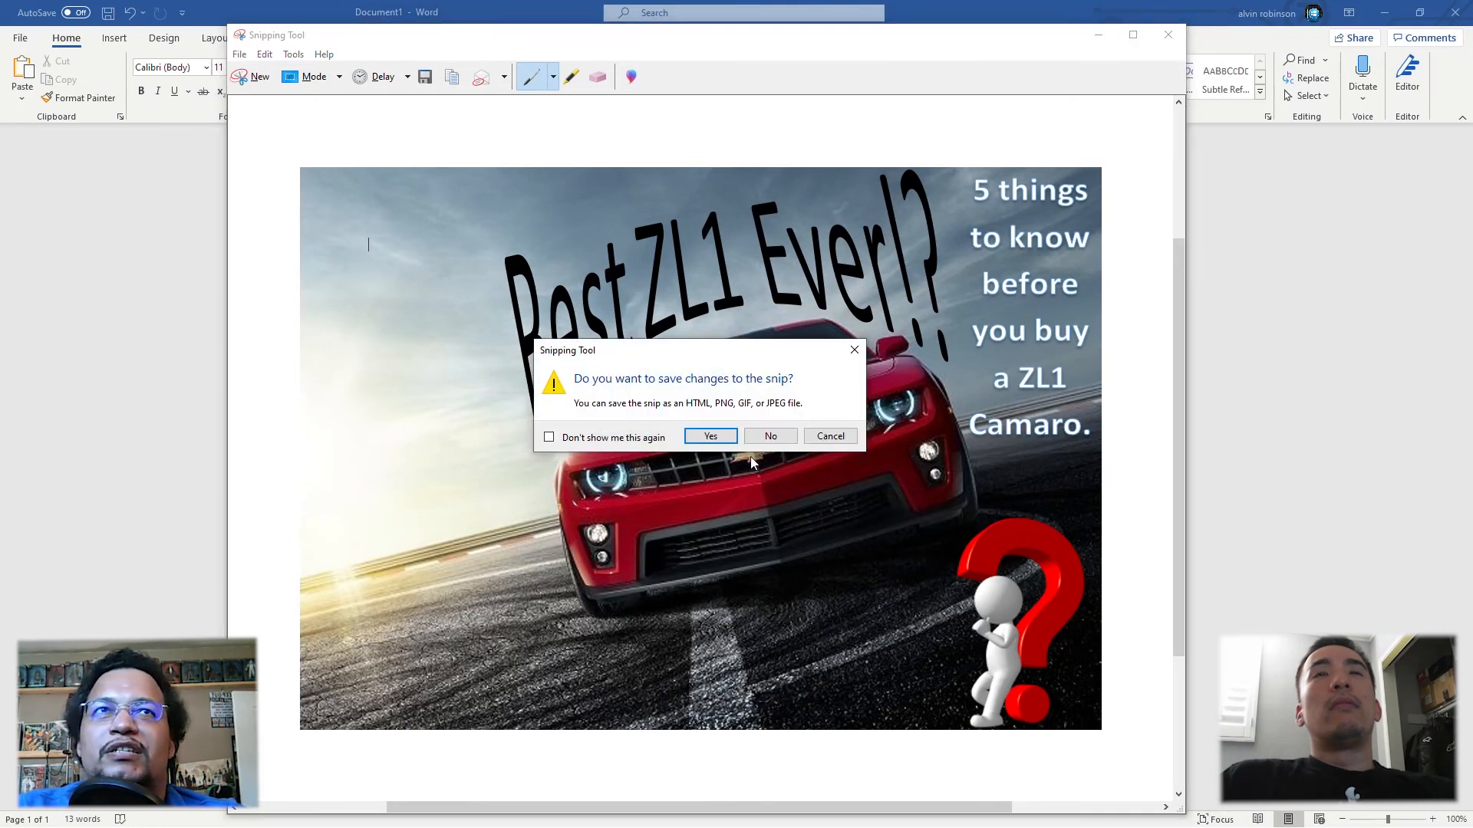
{"action": "left_click", "coordinate": [769, 437]}
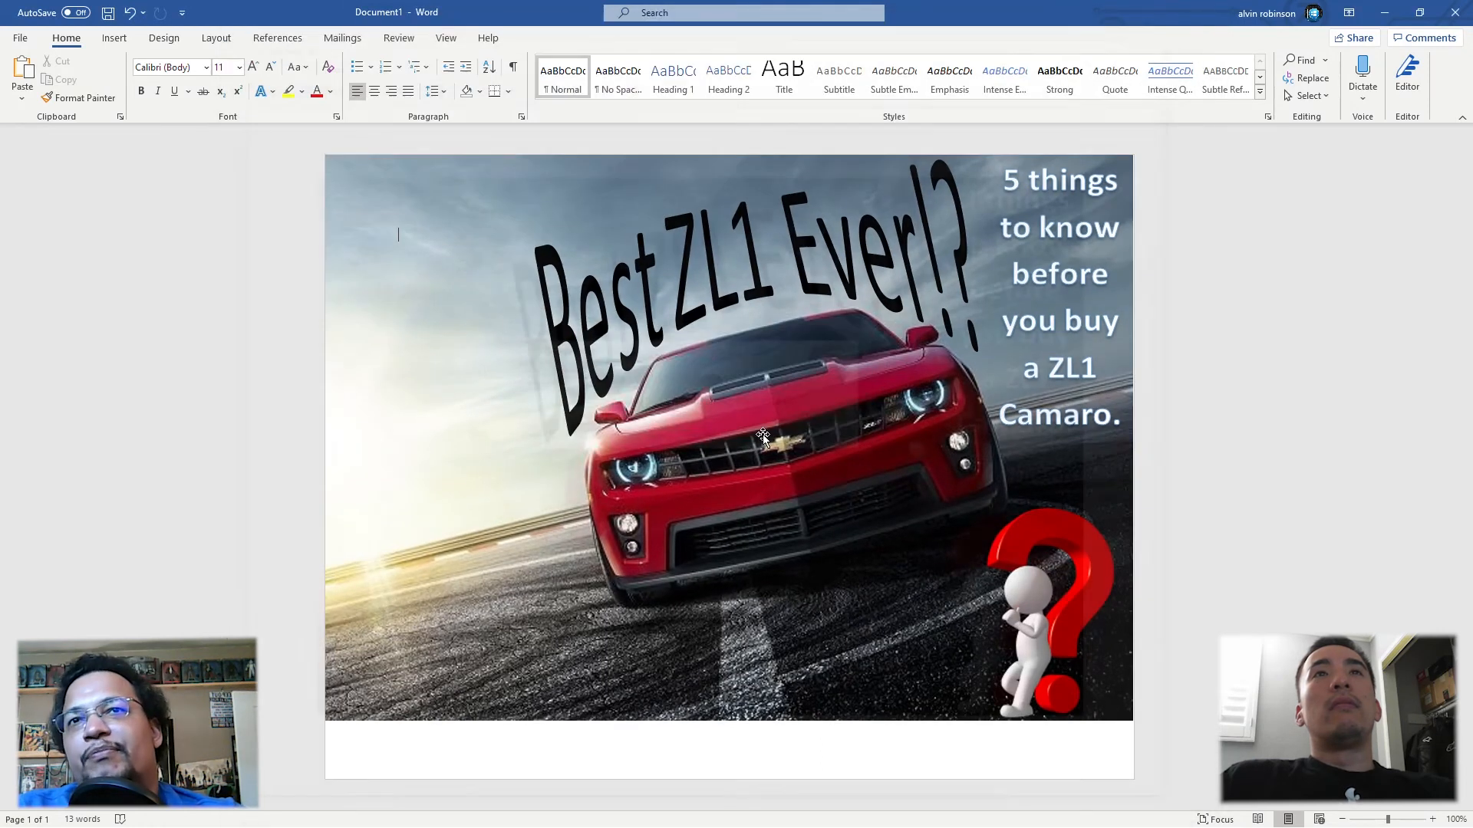
Step: Search the online pictures for "will smith"
{"action": "left_click", "coordinate": [115, 38]}
{"action": "left_click", "coordinate": [176, 70]}
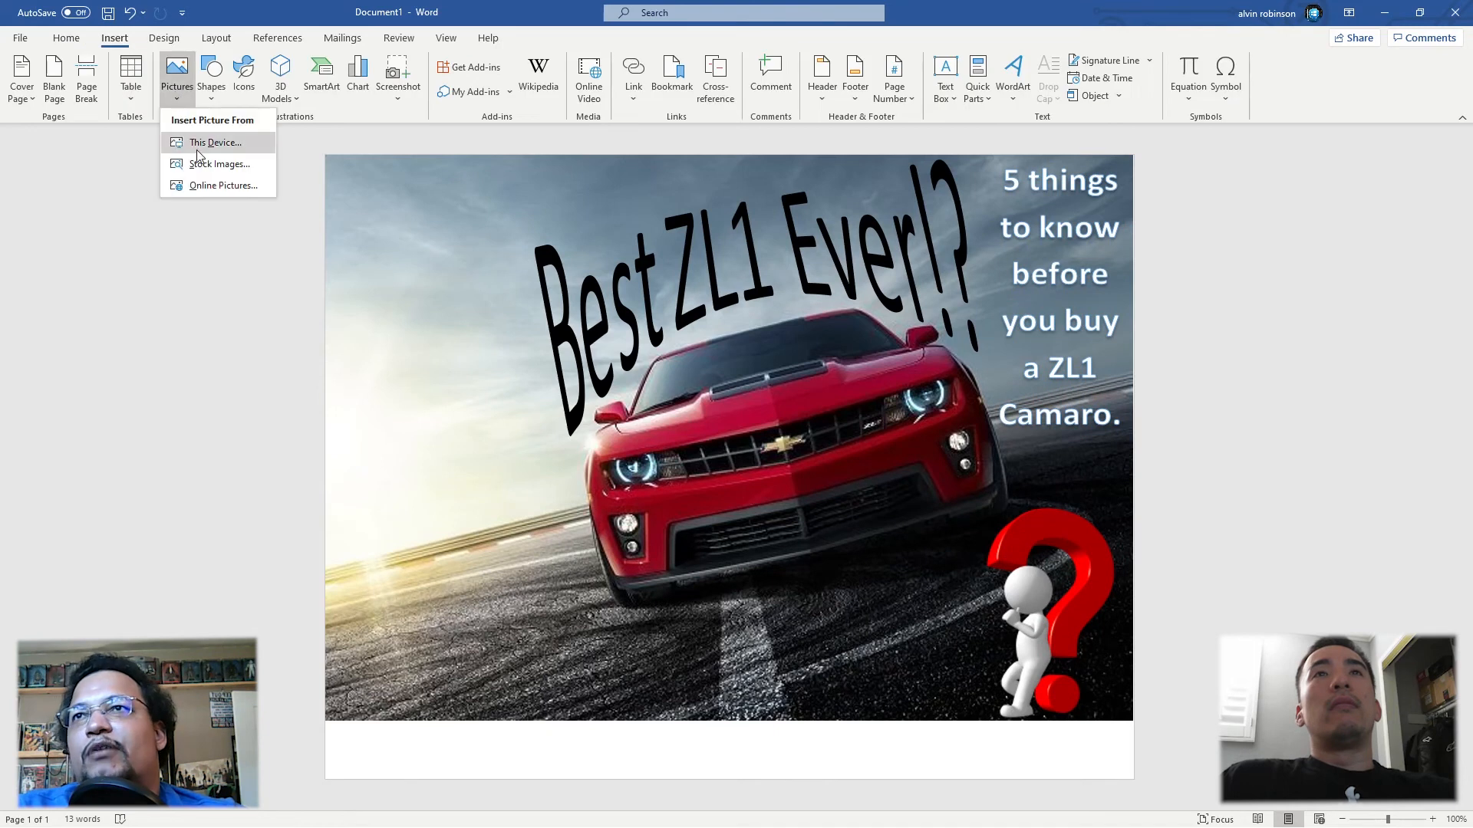
{"action": "left_click", "coordinate": [204, 188]}
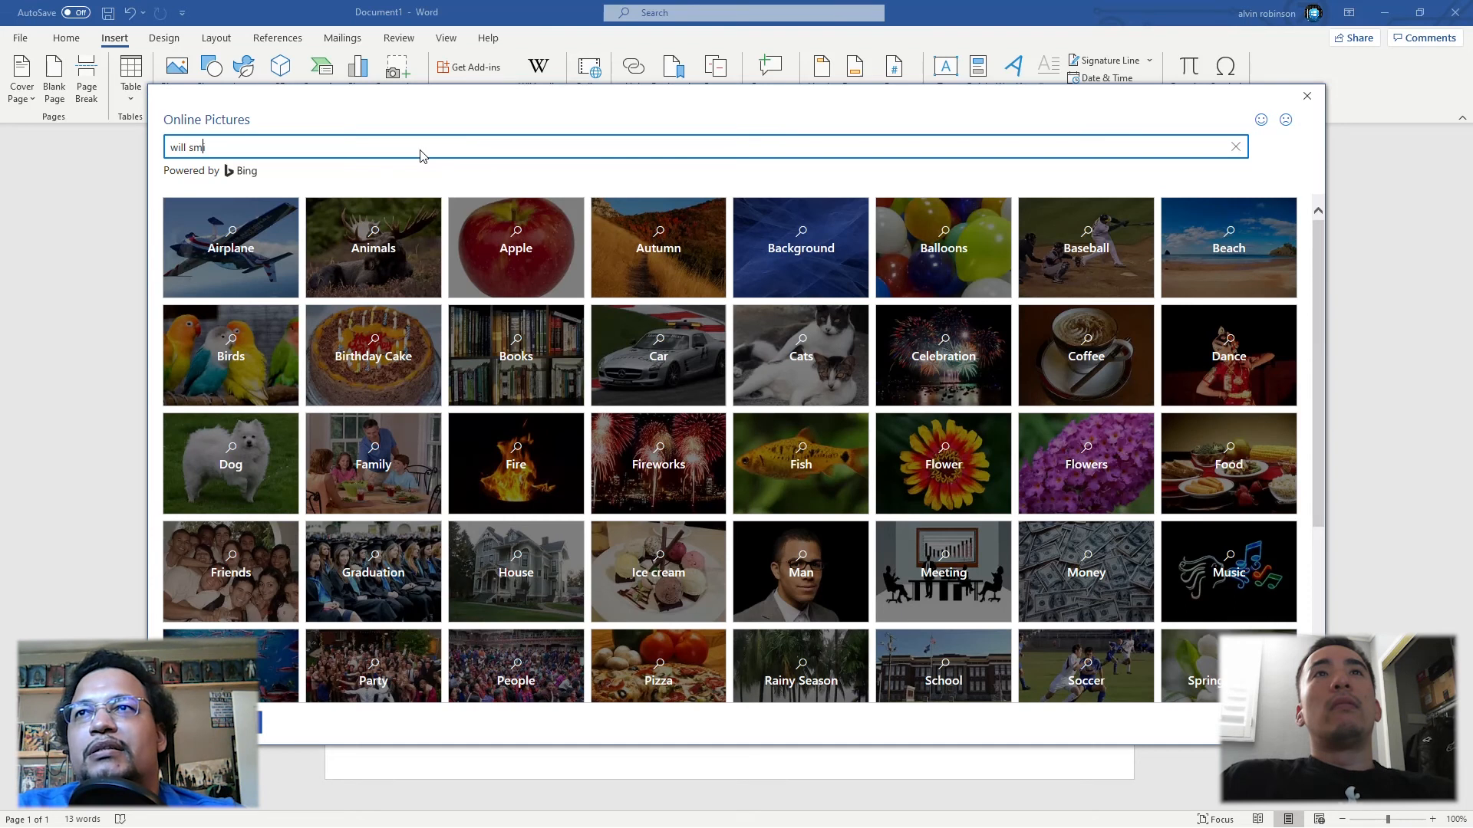
{"action": "key", "text": "Return"}
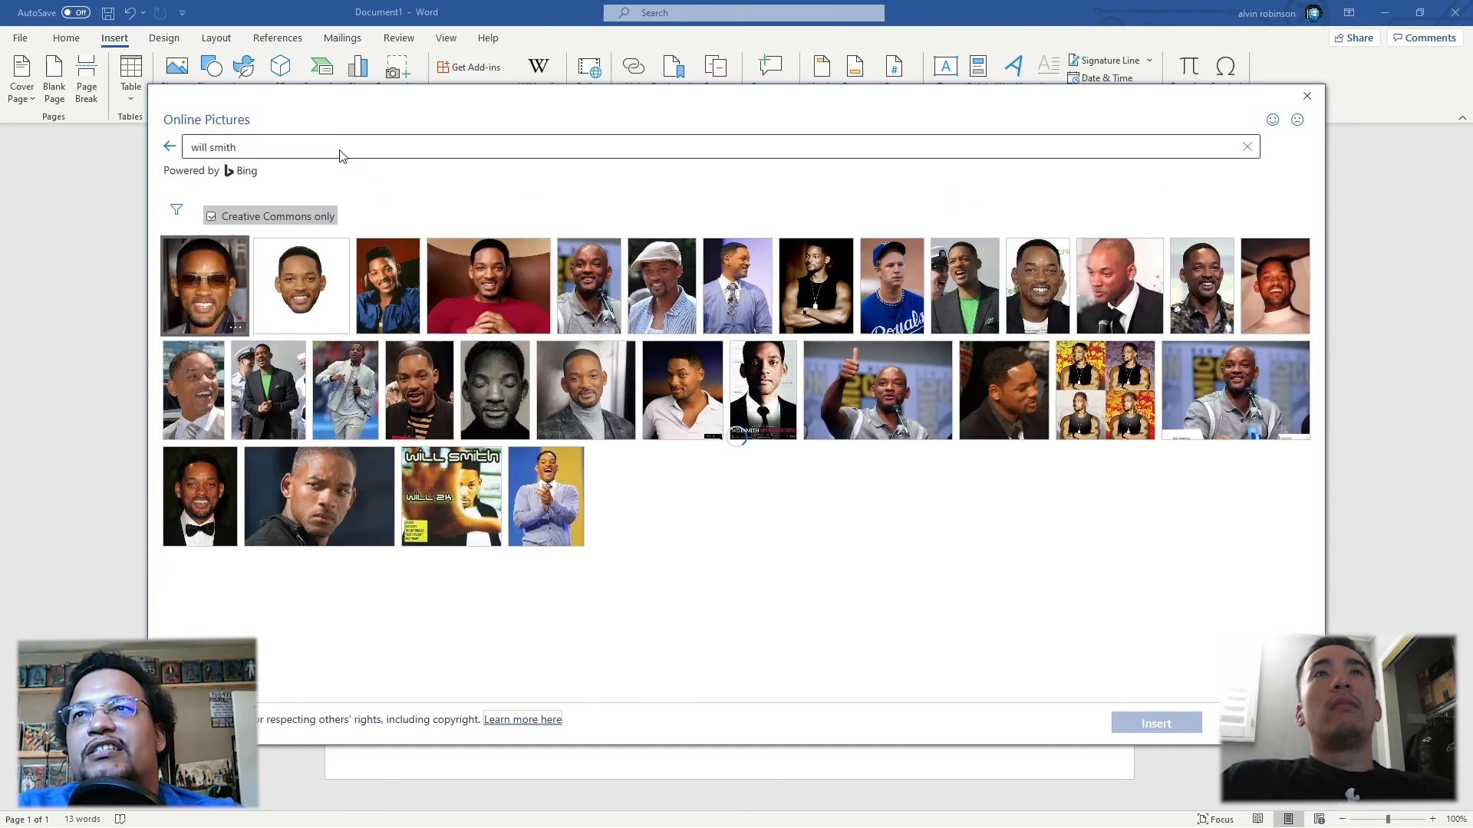
{"action": "left_click", "coordinate": [277, 217]}
{"action": "left_click", "coordinate": [193, 241]}
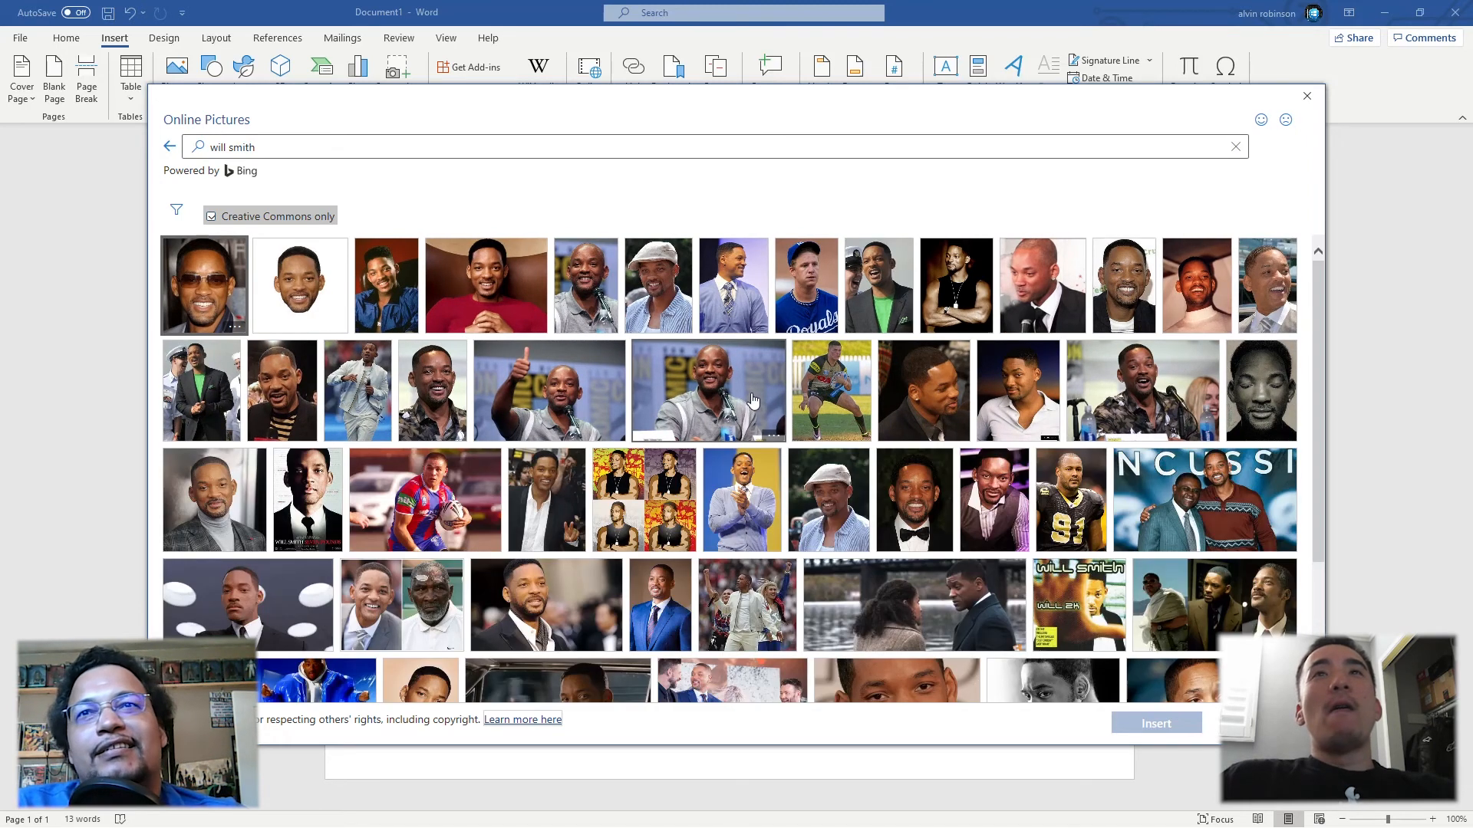
Step: Insert the painted, smiling Will Smith portrait with the light blue background from the search results
{"action": "scroll", "coordinate": [755, 402], "scroll_direction": "down", "scroll_amount": 3}
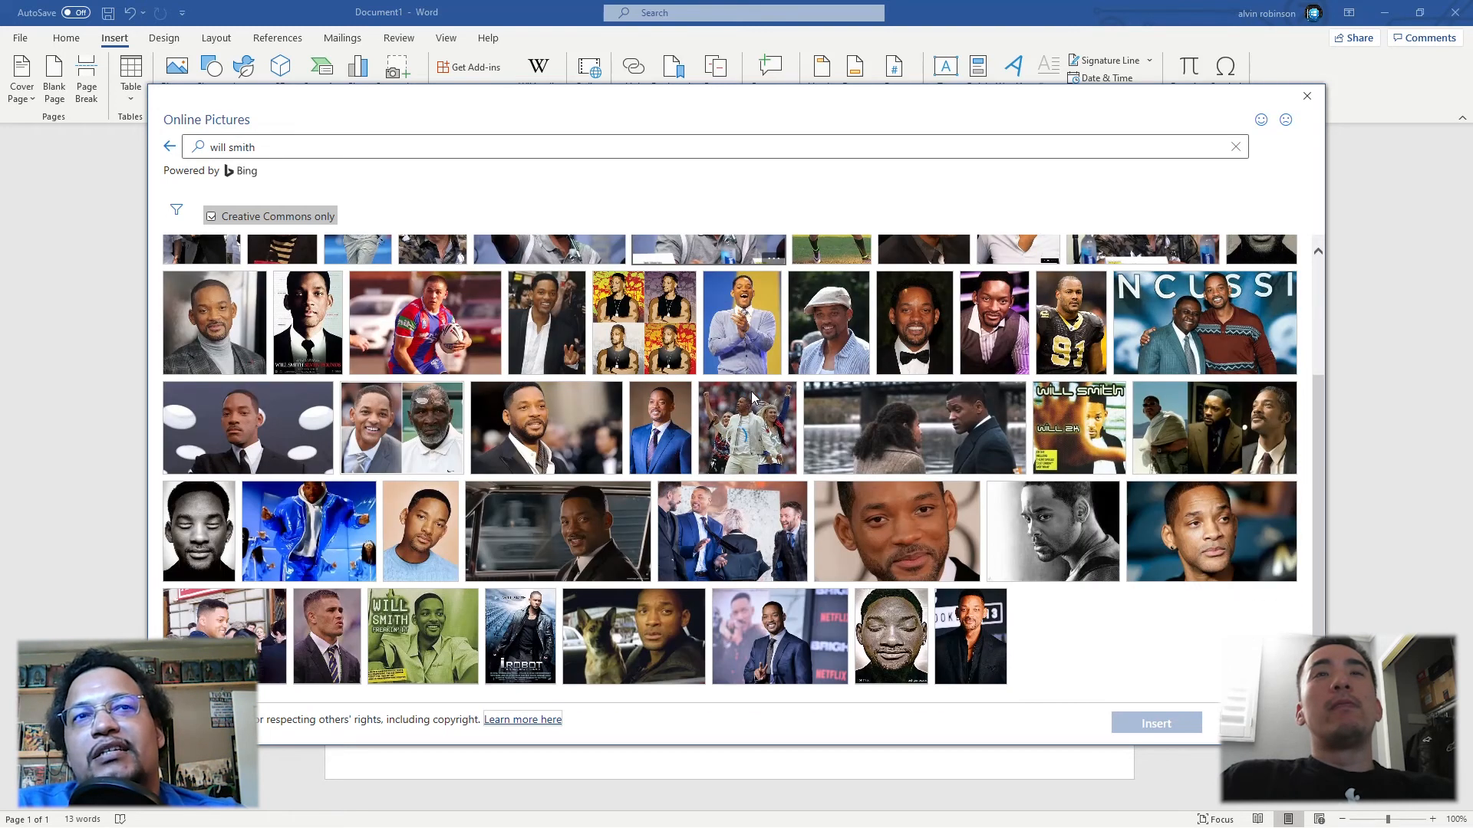
{"action": "scroll", "coordinate": [752, 398], "scroll_direction": "down", "scroll_amount": 5}
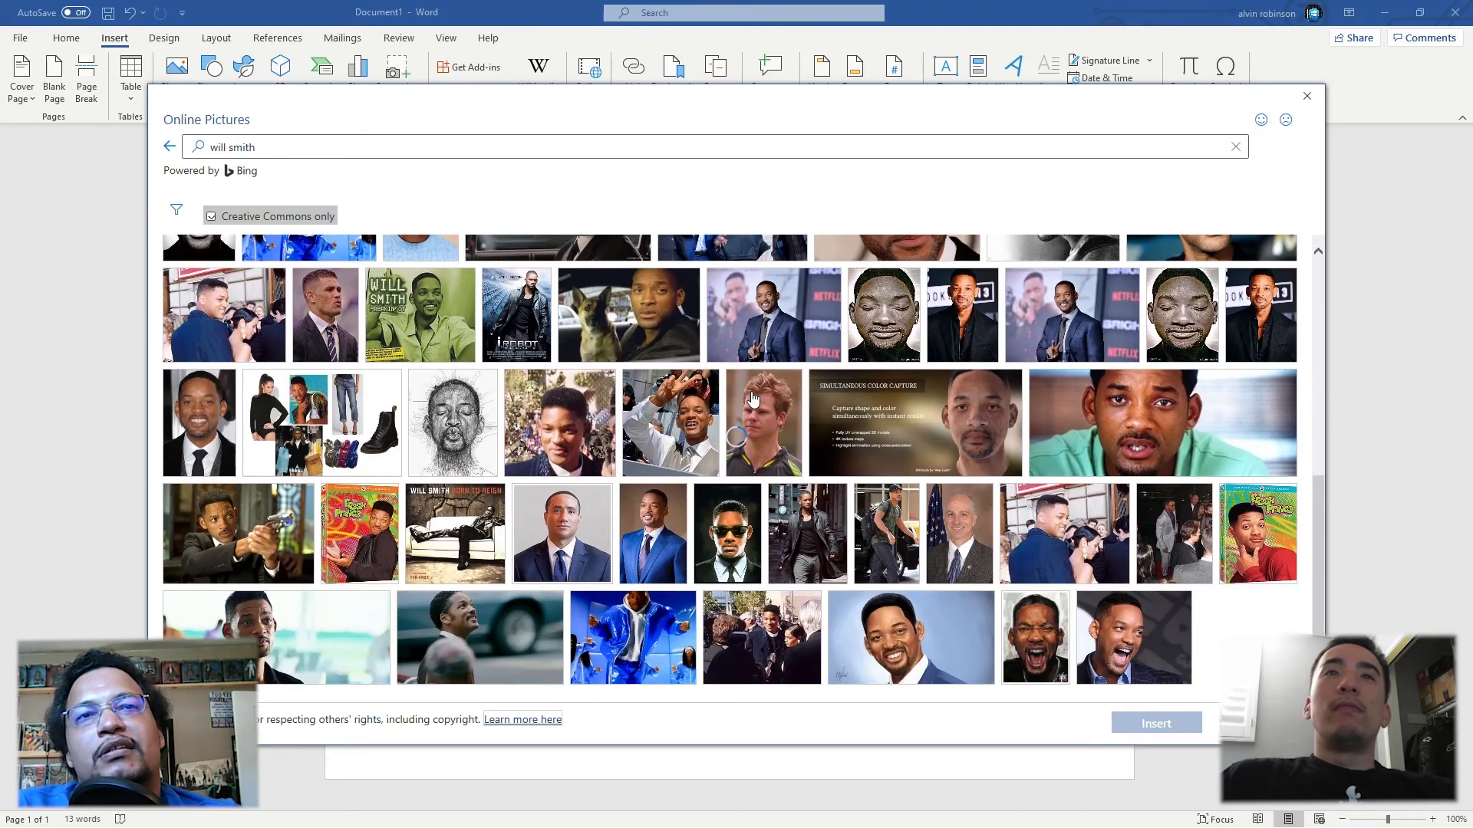
{"action": "scroll", "coordinate": [753, 398], "scroll_direction": "down", "scroll_amount": 2}
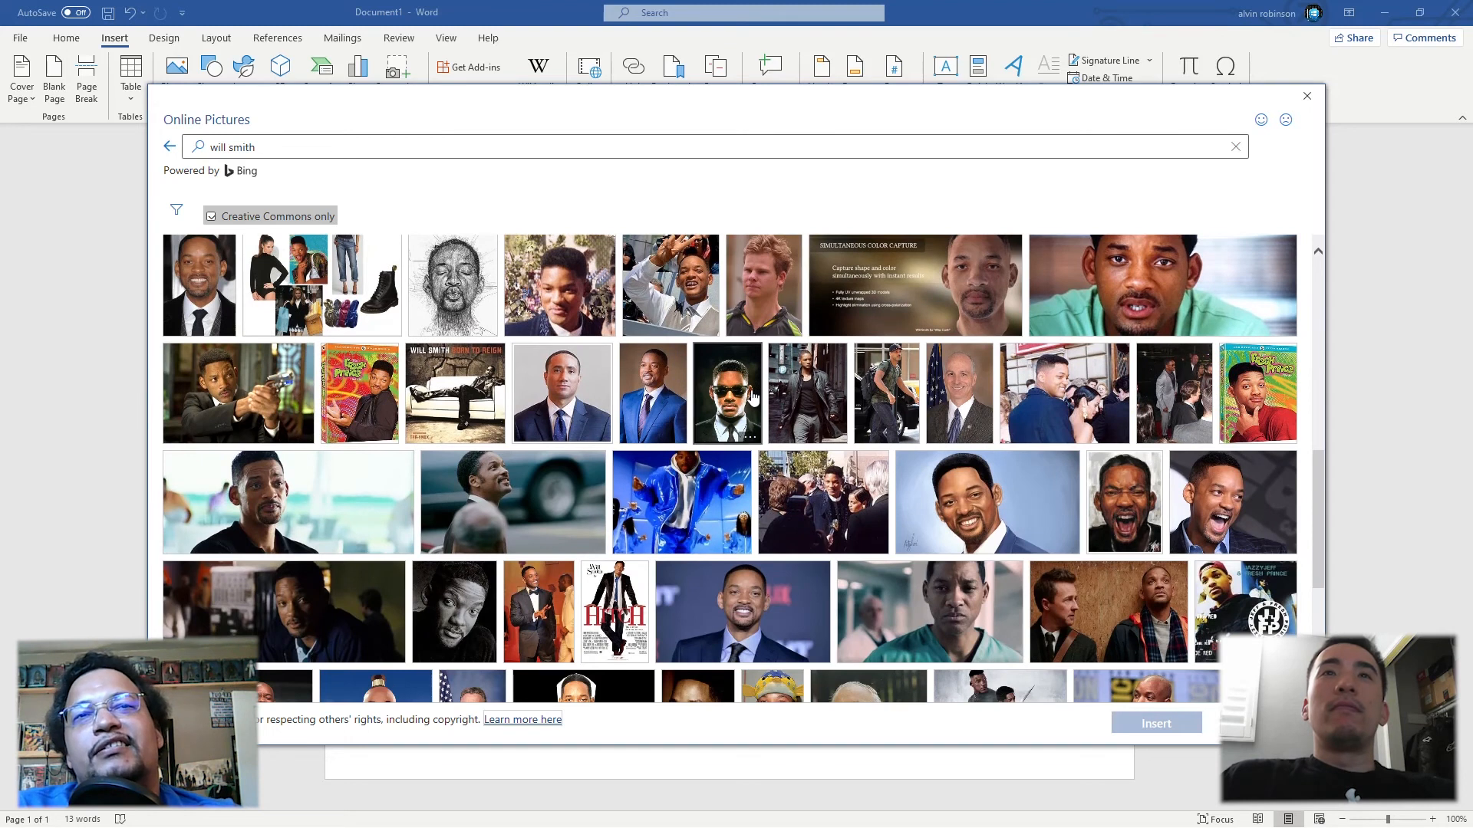
{"action": "scroll", "coordinate": [752, 397], "scroll_direction": "down", "scroll_amount": 3}
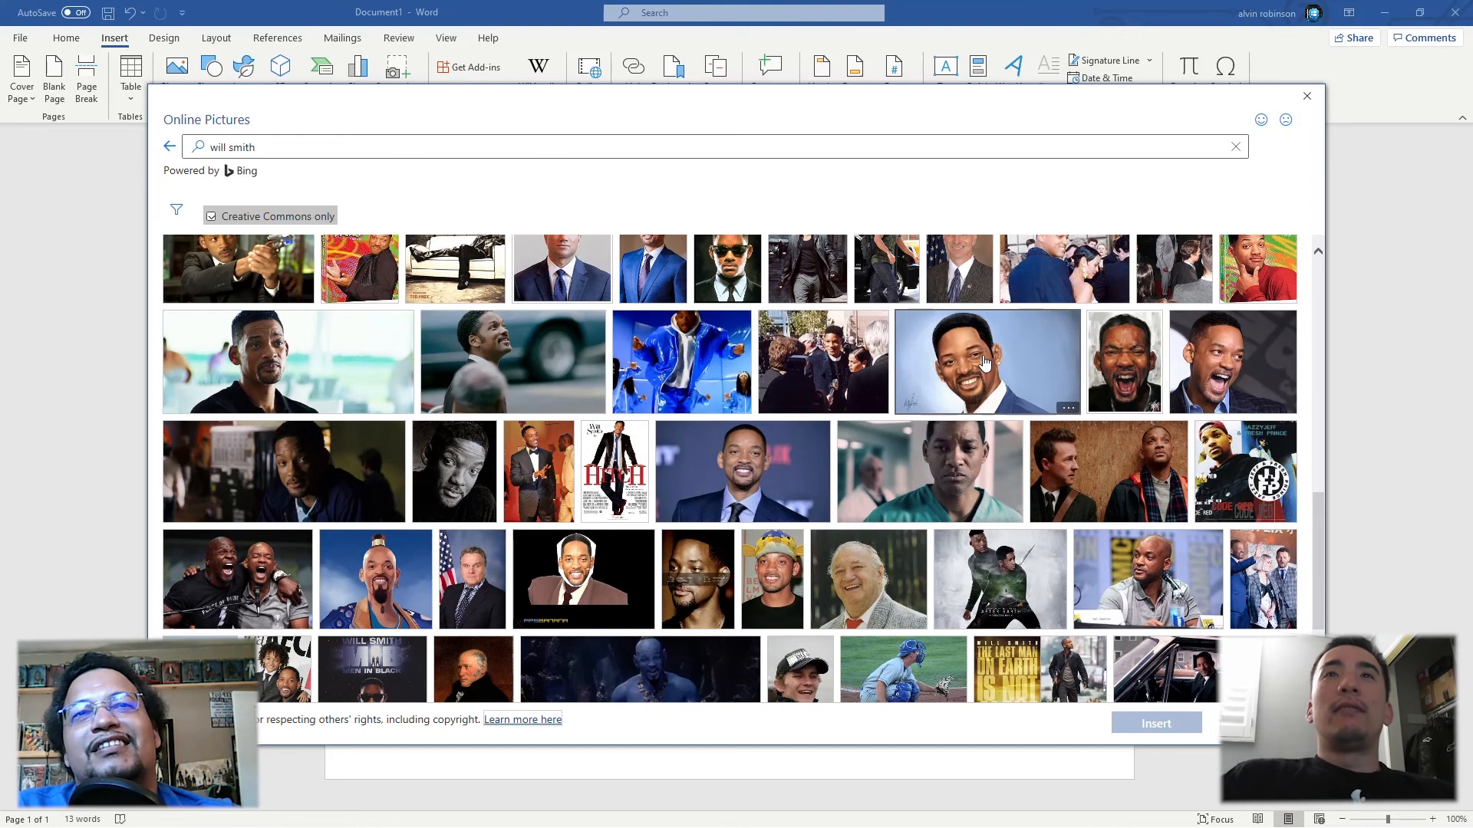
{"action": "left_click", "coordinate": [984, 360]}
{"action": "left_click", "coordinate": [1156, 723]}
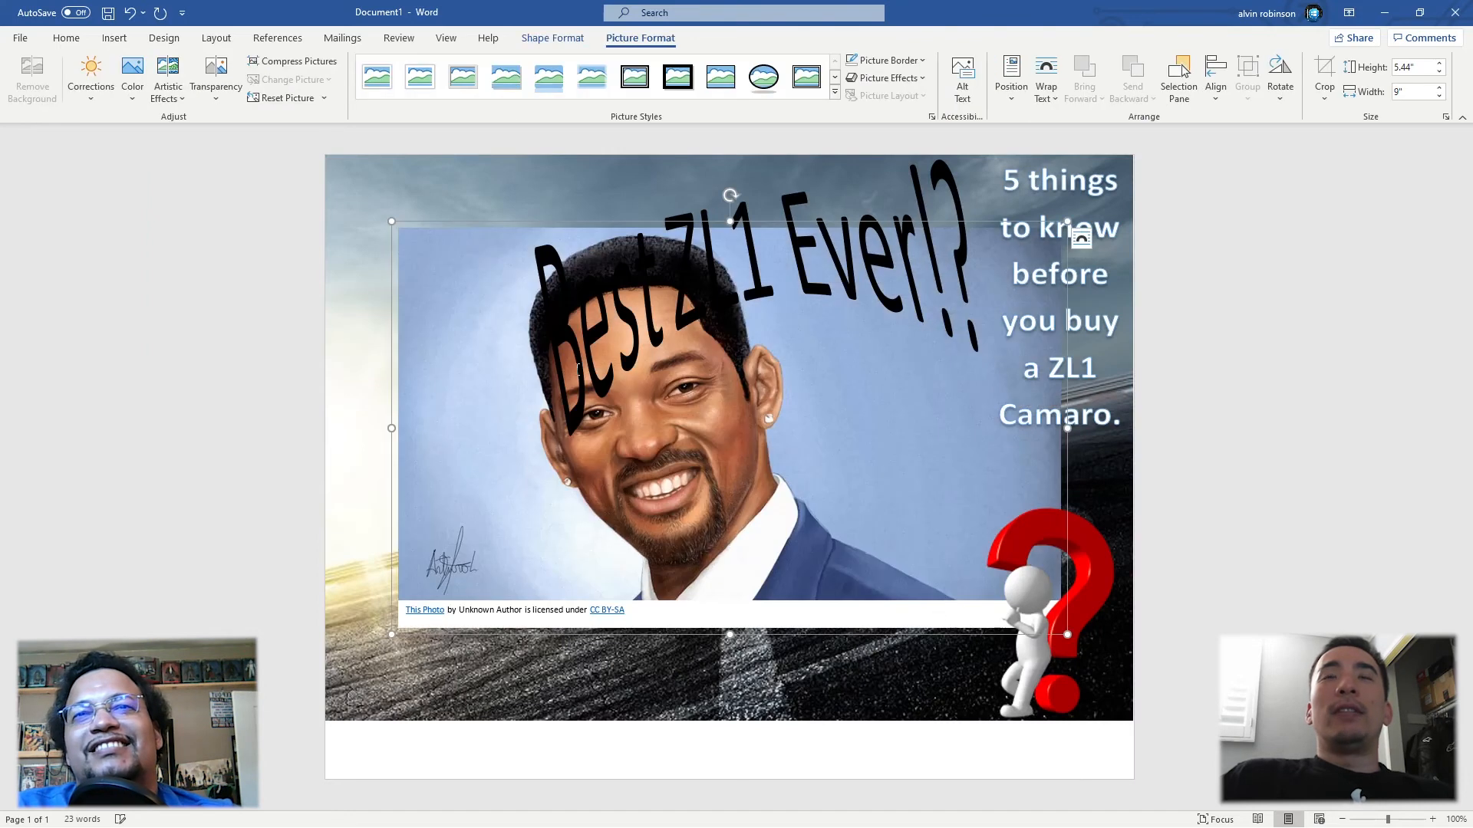
Step: Delete the photo licence attribution box below the inserted portrait
{"action": "left_click", "coordinate": [644, 616]}
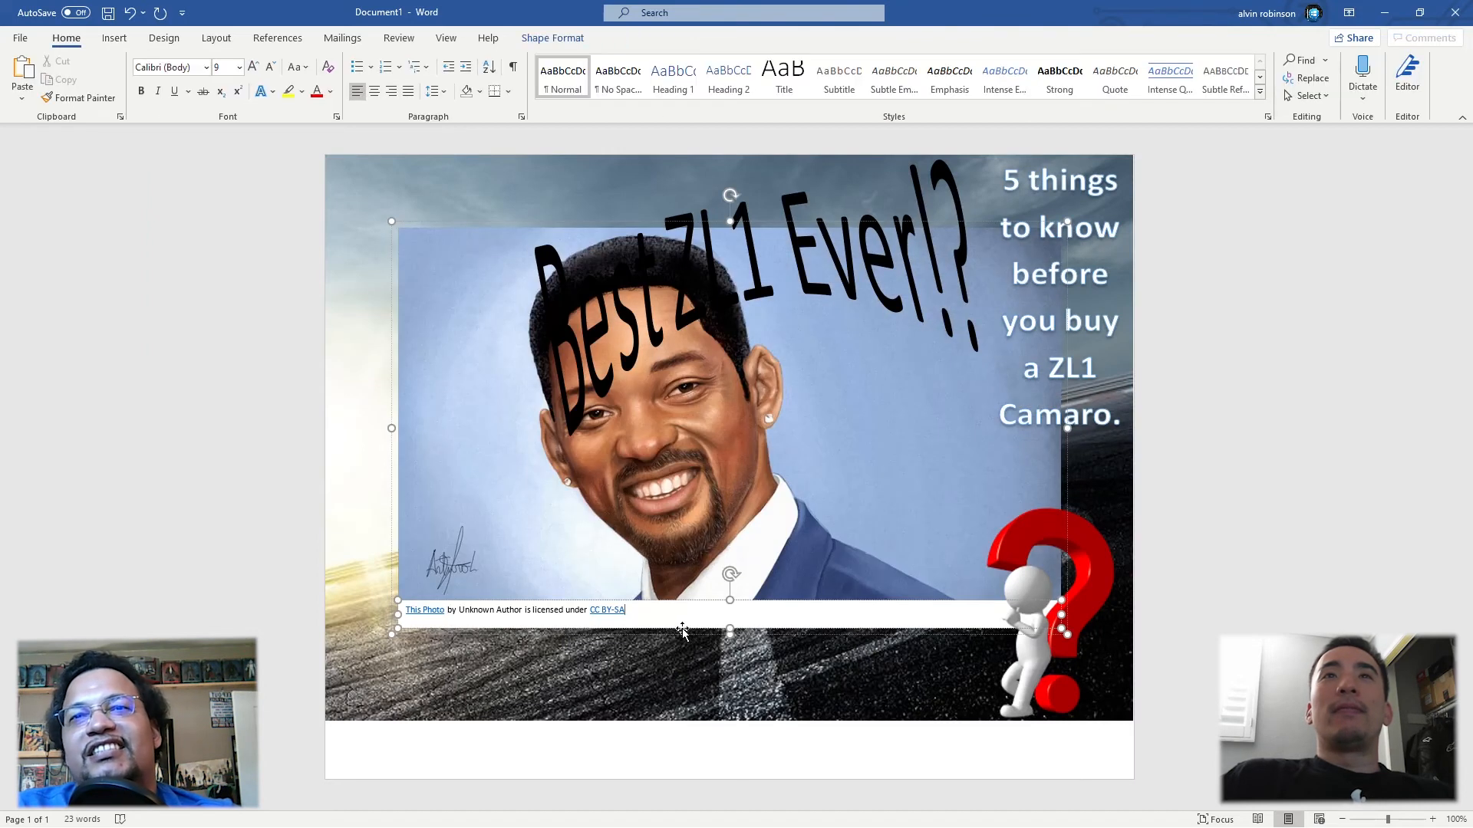
{"action": "left_click", "coordinate": [682, 628]}
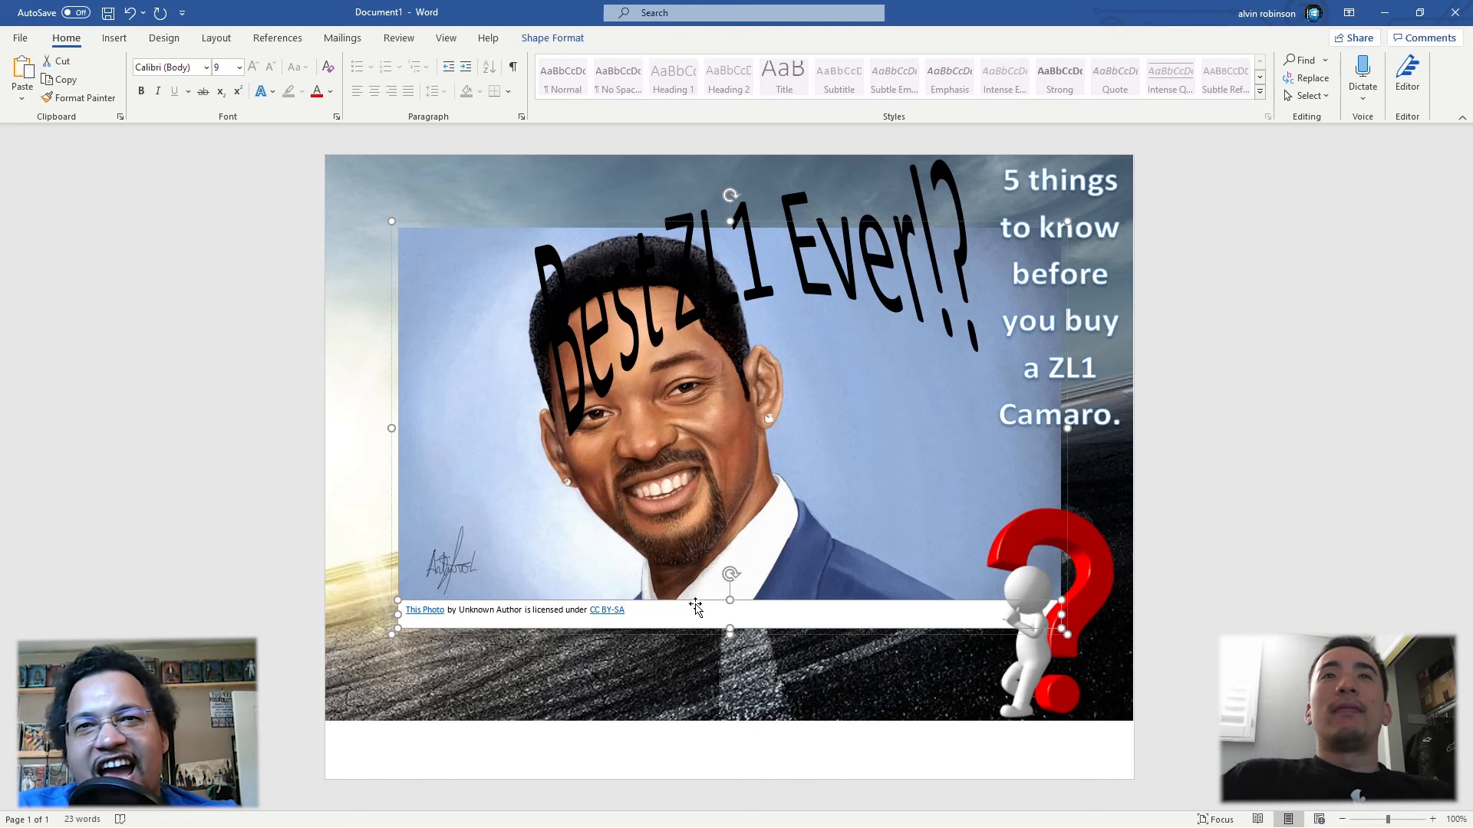
{"action": "right_click", "coordinate": [695, 609]}
Step: Set the portrait's text wrapping to In Front of Text
{"action": "left_click", "coordinate": [733, 253]}
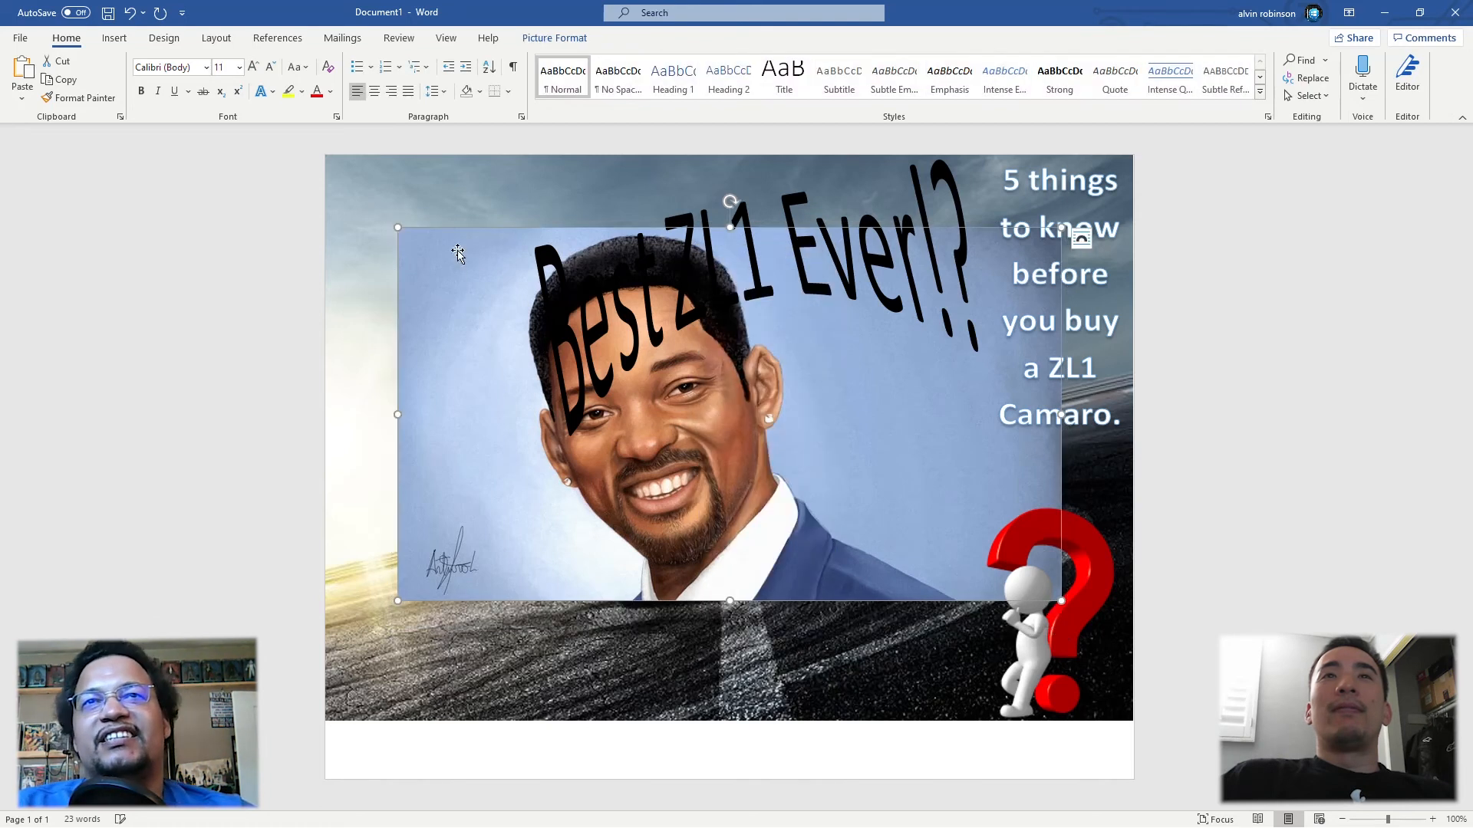
{"action": "left_click", "coordinate": [1081, 239]}
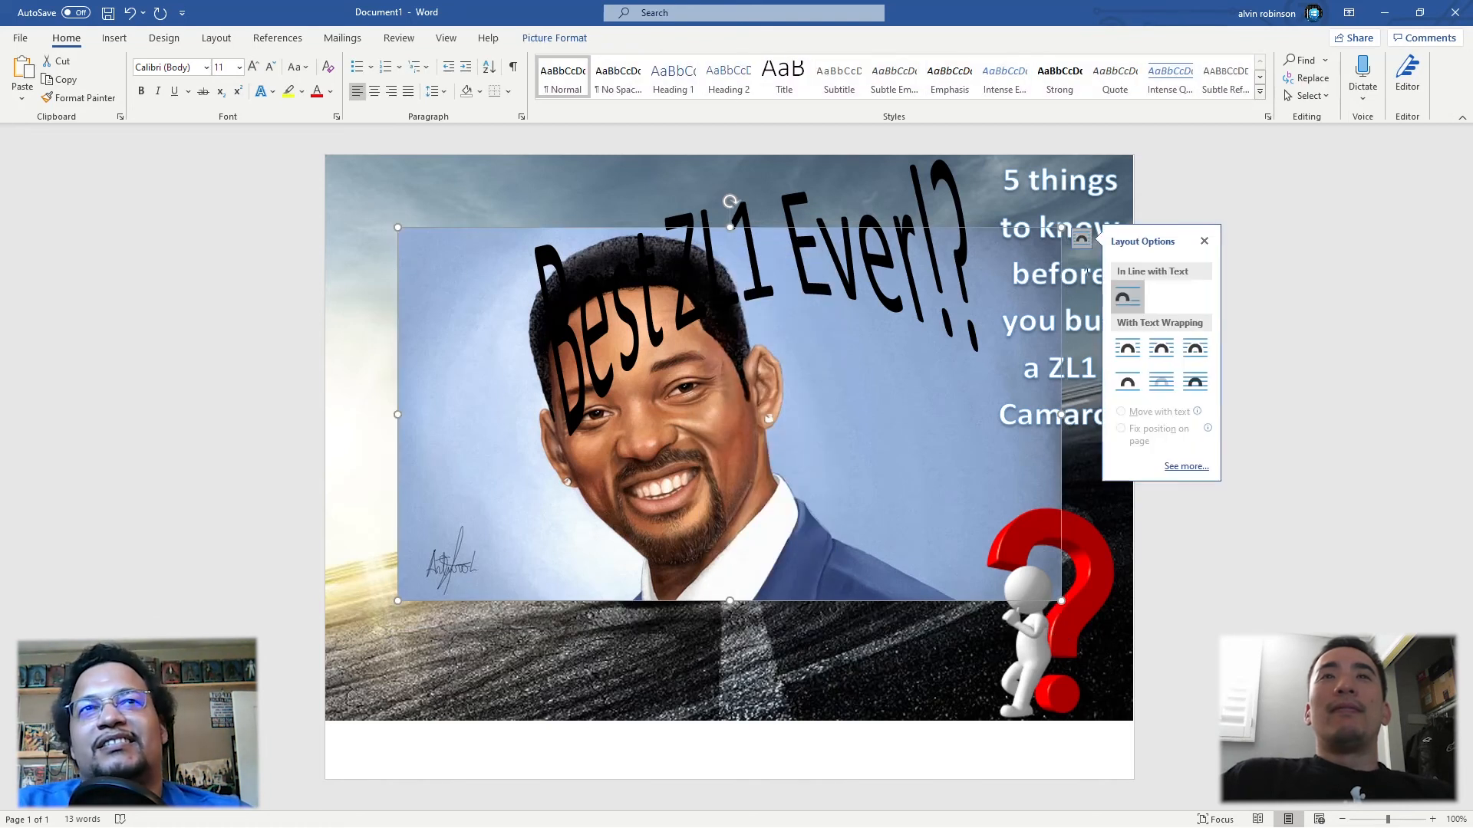
{"action": "left_click", "coordinate": [1194, 382]}
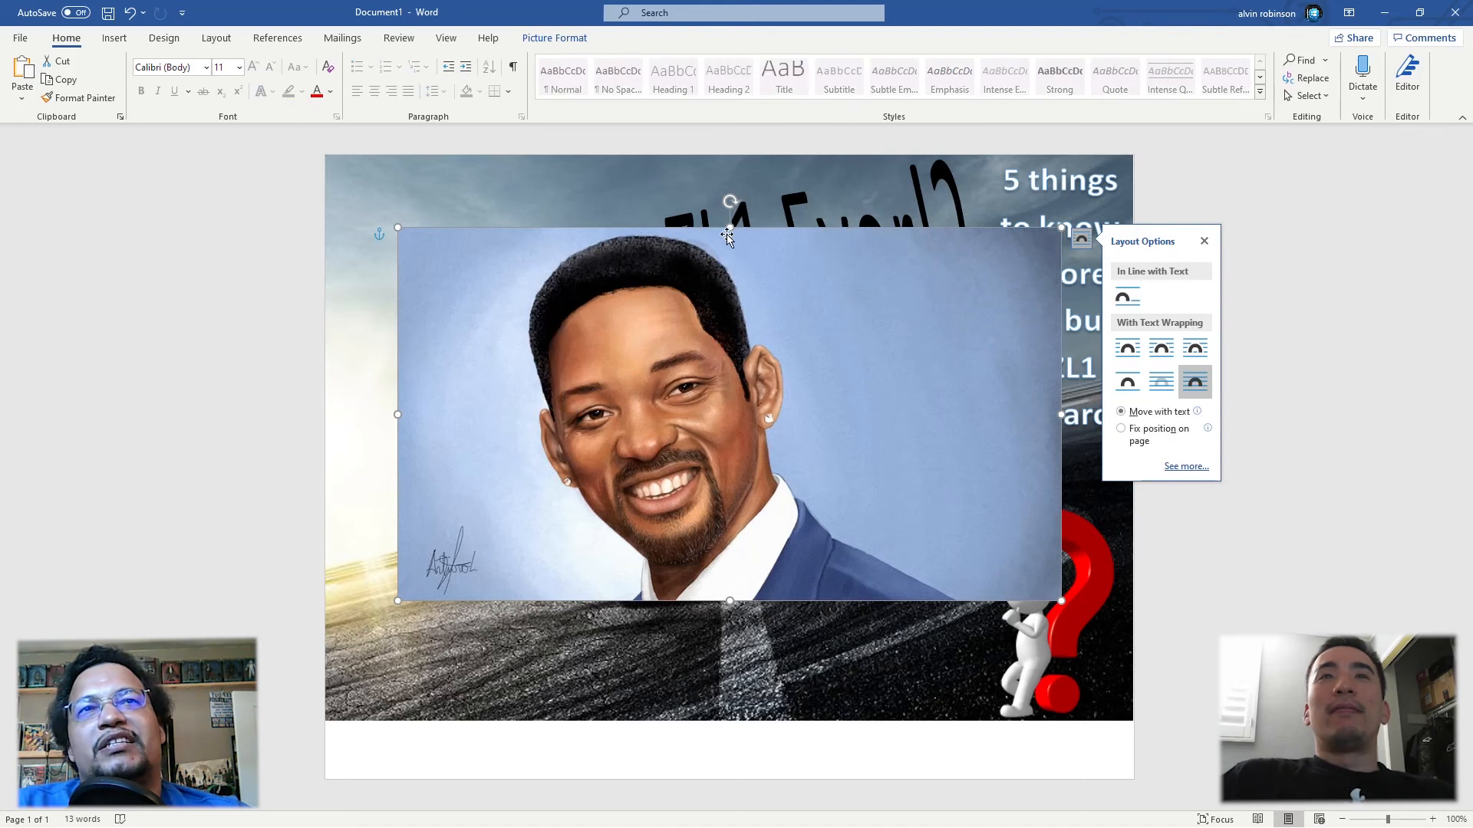
Step: Mirror the portrait horizontally, size it to about 3.64" high by 6.47" wide, and place it over the car's lower half
{"action": "left_click_drag", "start_coordinate": [1060, 228], "coordinate": [881, 328]}
{"action": "left_click_drag", "start_coordinate": [570, 335], "coordinate": [530, 351]}
{"action": "left_click_drag", "start_coordinate": [357, 347], "coordinate": [498, 469]}
{"action": "left_click_drag", "start_coordinate": [650, 469], "coordinate": [928, 313]}
{"action": "left_click_drag", "start_coordinate": [825, 319], "coordinate": [791, 453]}
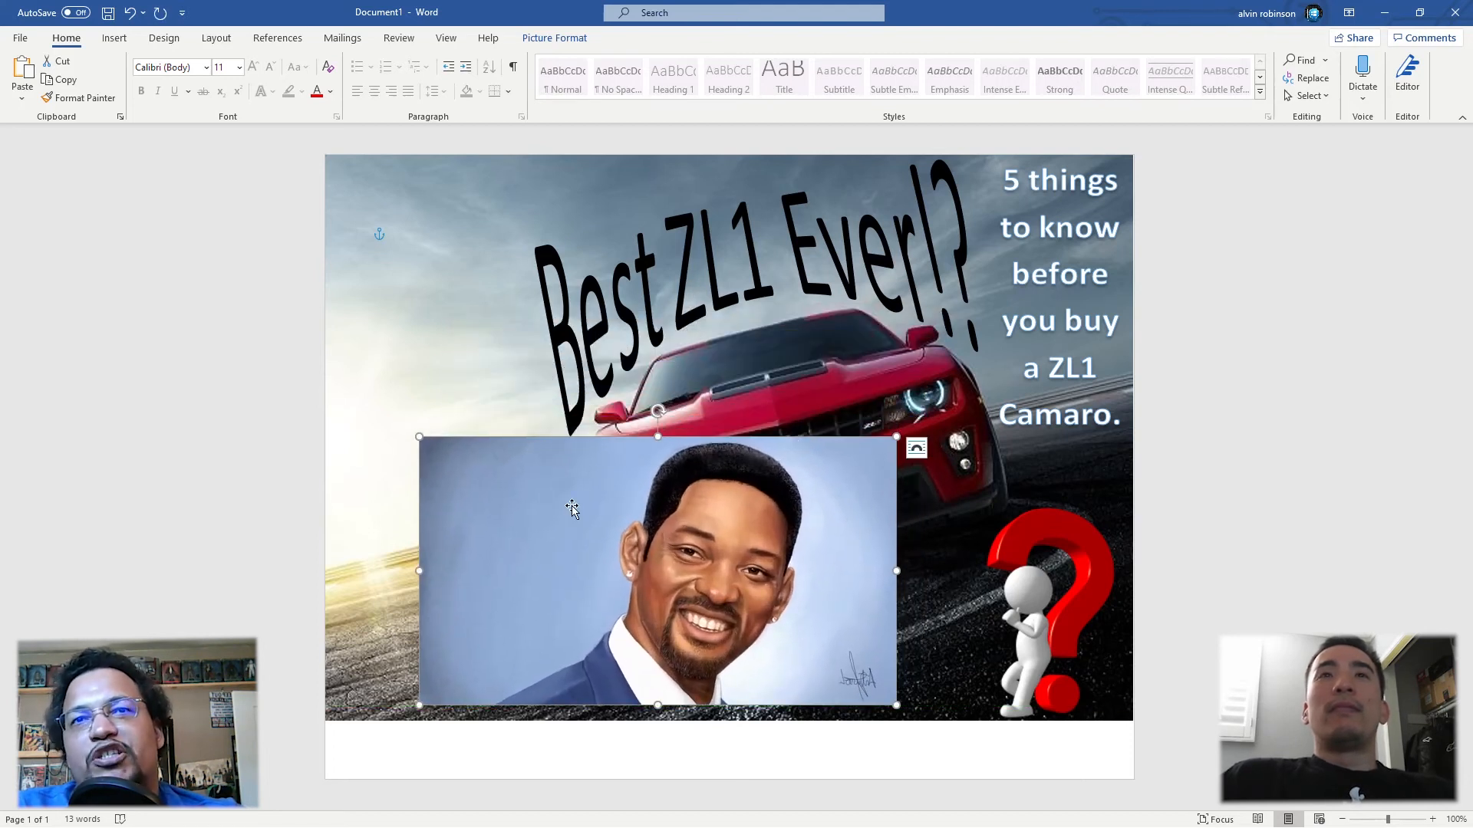
Step: Remove the portrait's background, marking the top of the hair, the shirt and the jacket as areas to keep
{"action": "left_click", "coordinate": [553, 37]}
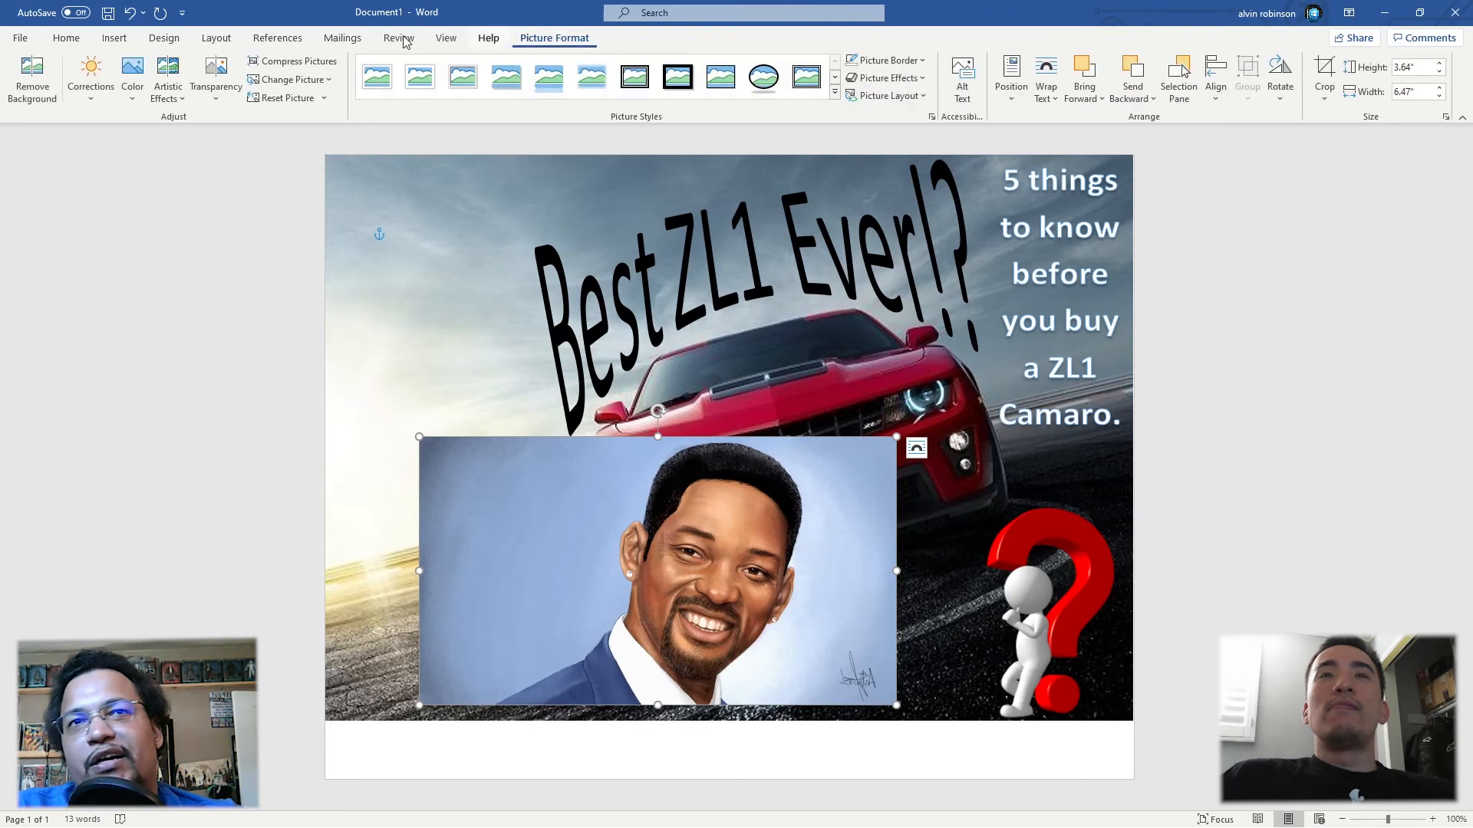
{"action": "left_click", "coordinate": [21, 99]}
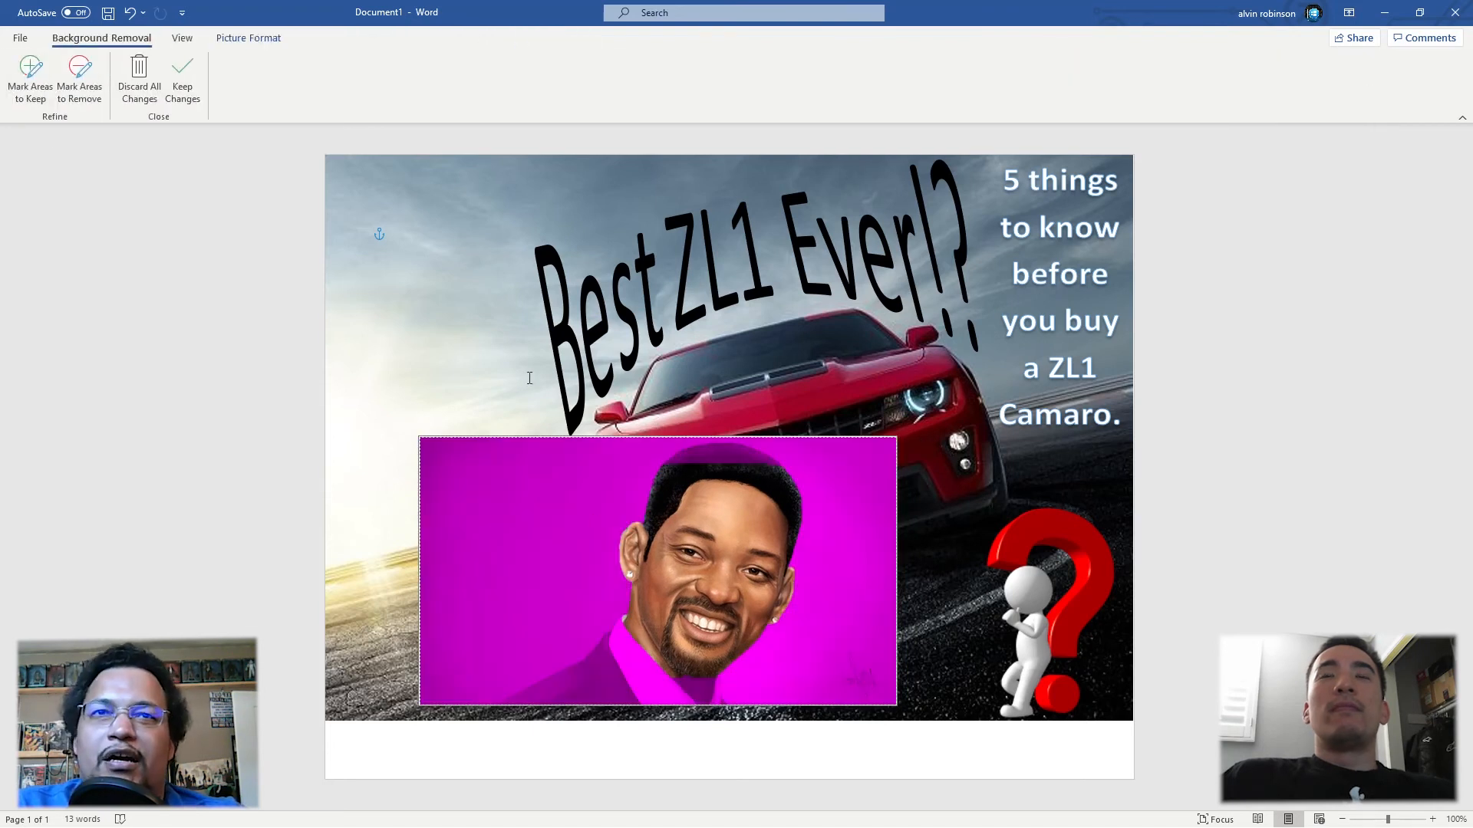
{"action": "left_click", "coordinate": [31, 75]}
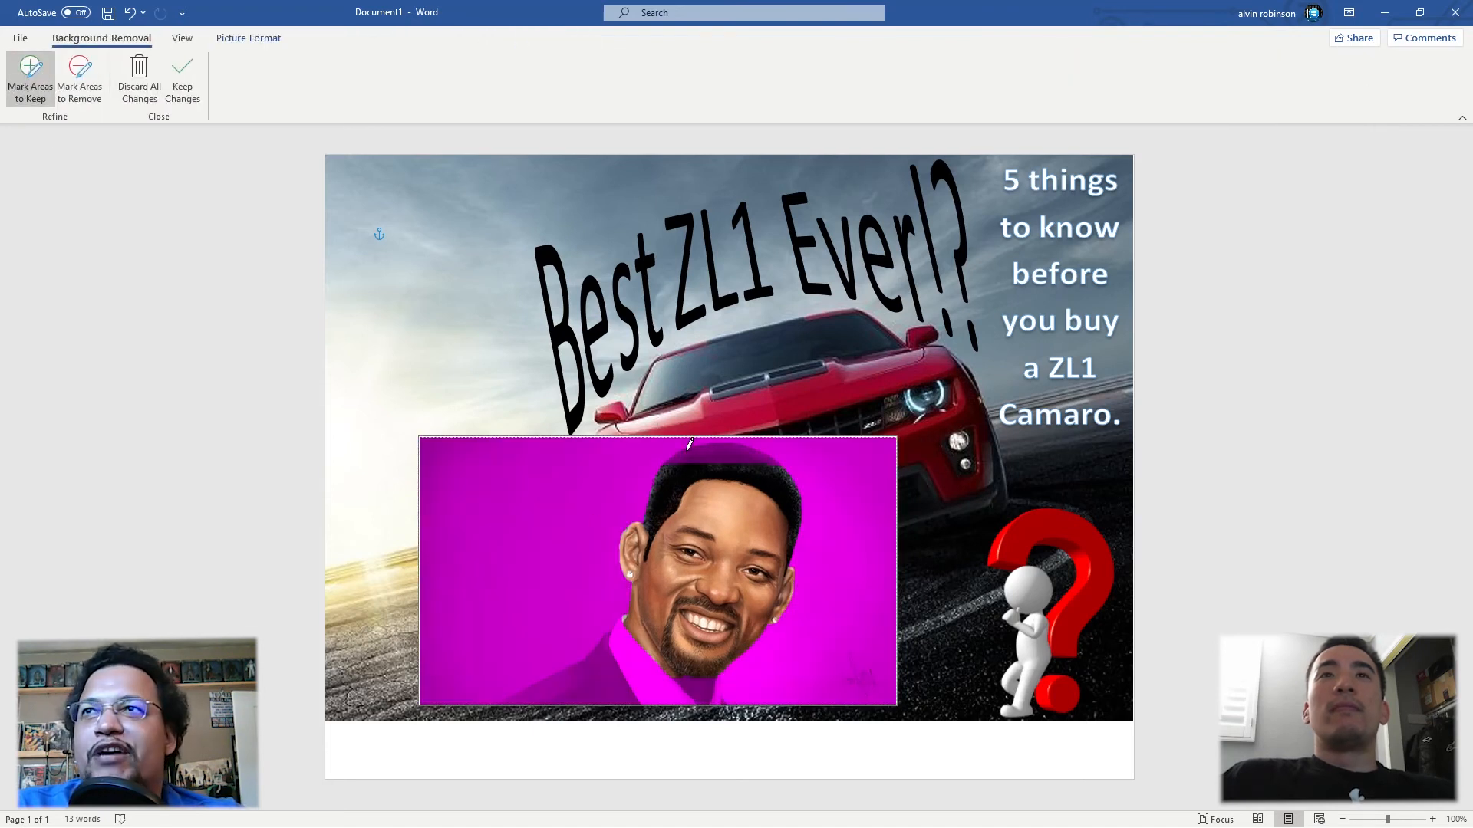
{"action": "left_click_drag", "start_coordinate": [730, 458], "coordinate": [756, 454]}
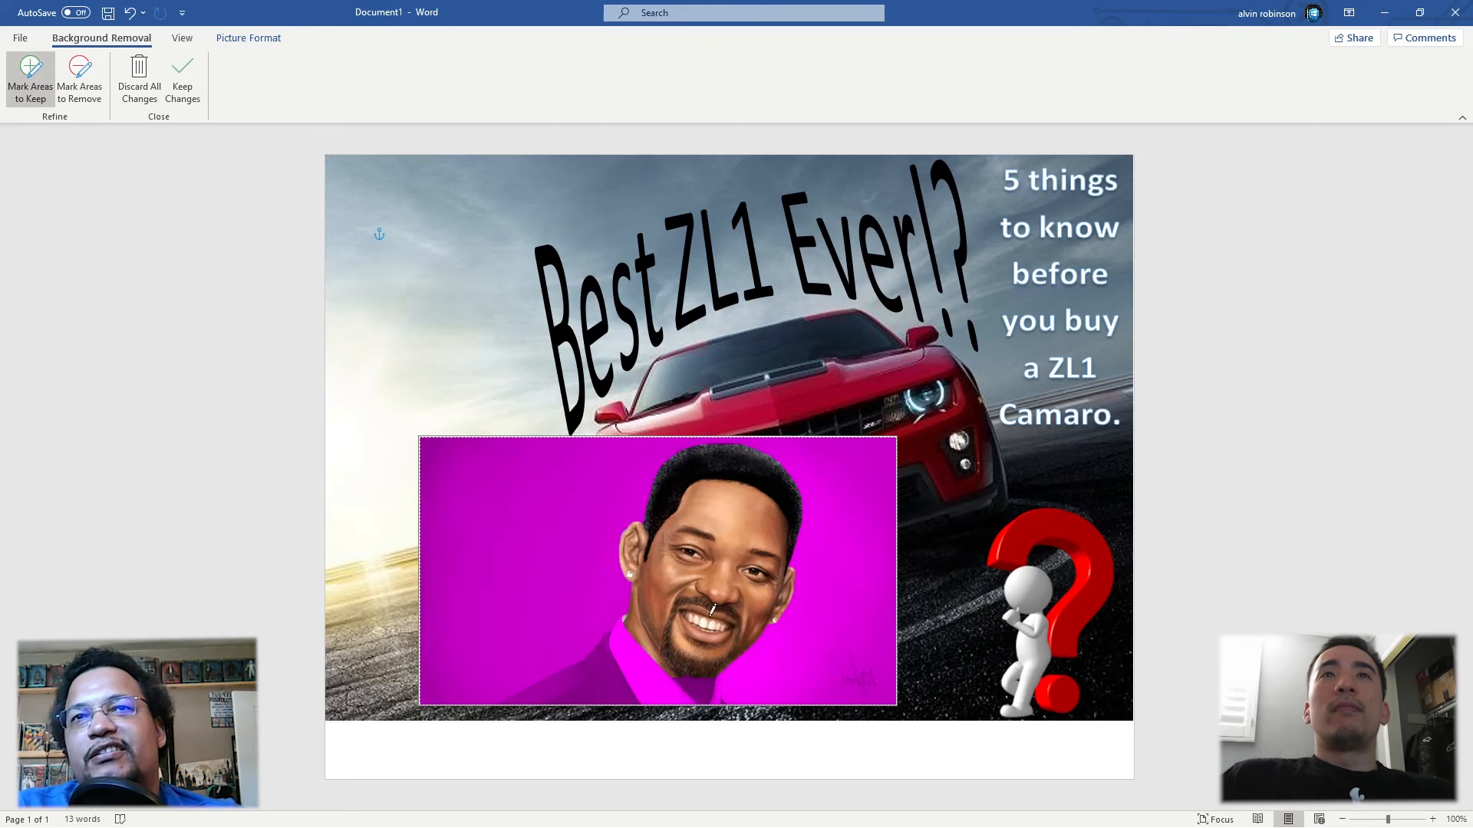
{"action": "left_click_drag", "start_coordinate": [688, 688], "coordinate": [711, 693]}
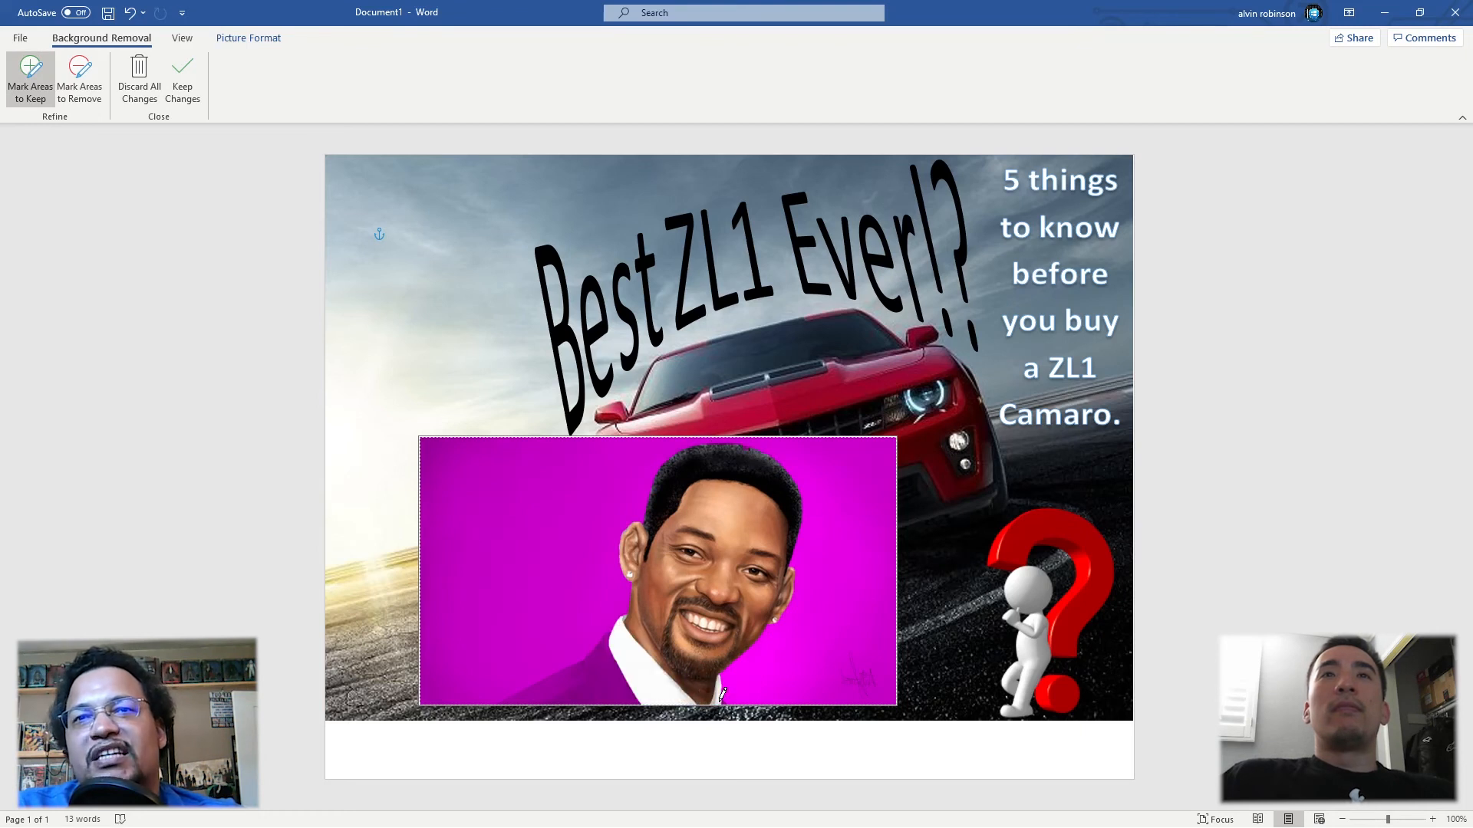
{"action": "left_click_drag", "start_coordinate": [638, 667], "coordinate": [536, 694]}
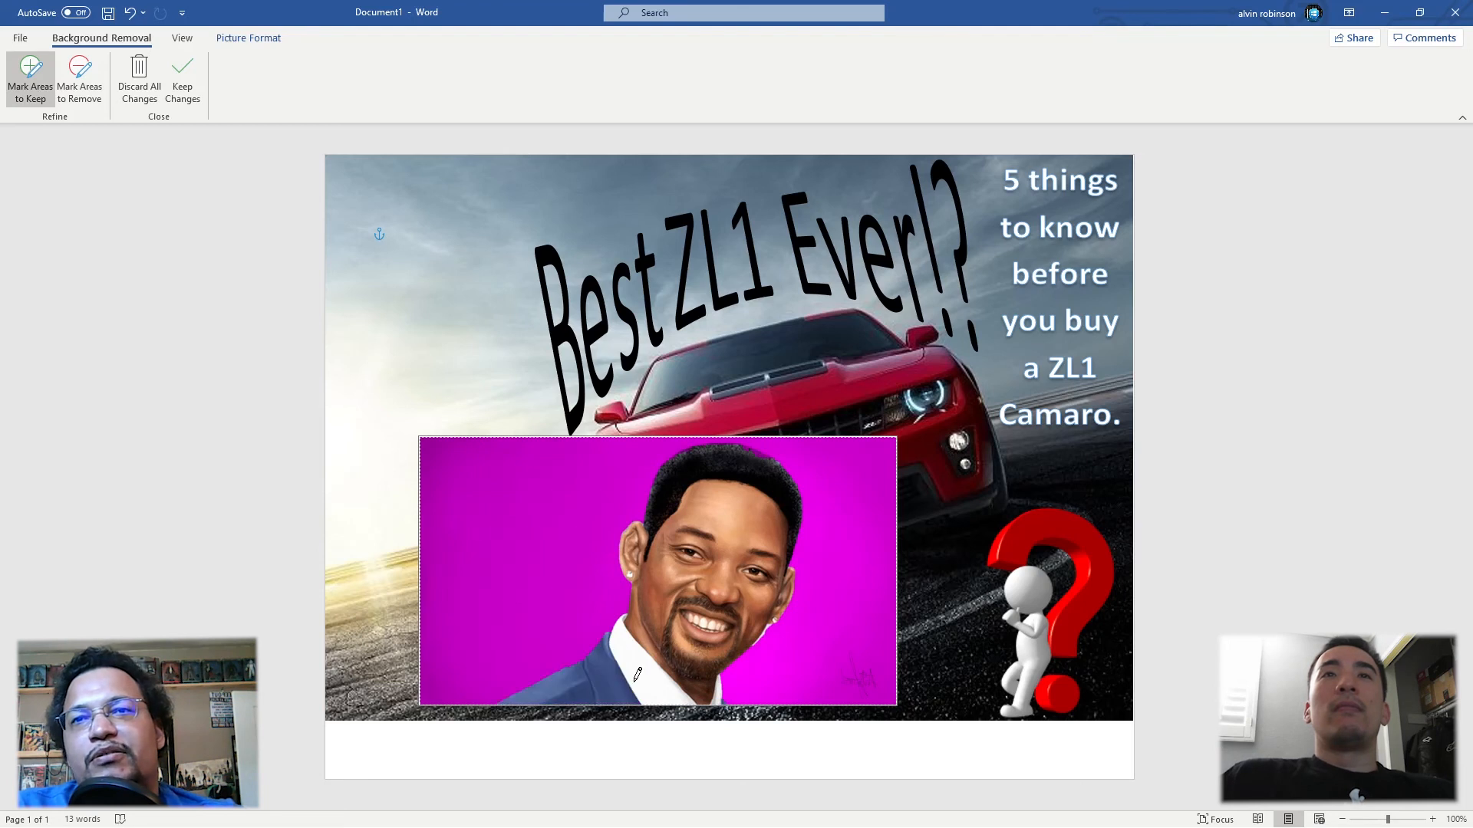
{"action": "left_click", "coordinate": [86, 91]}
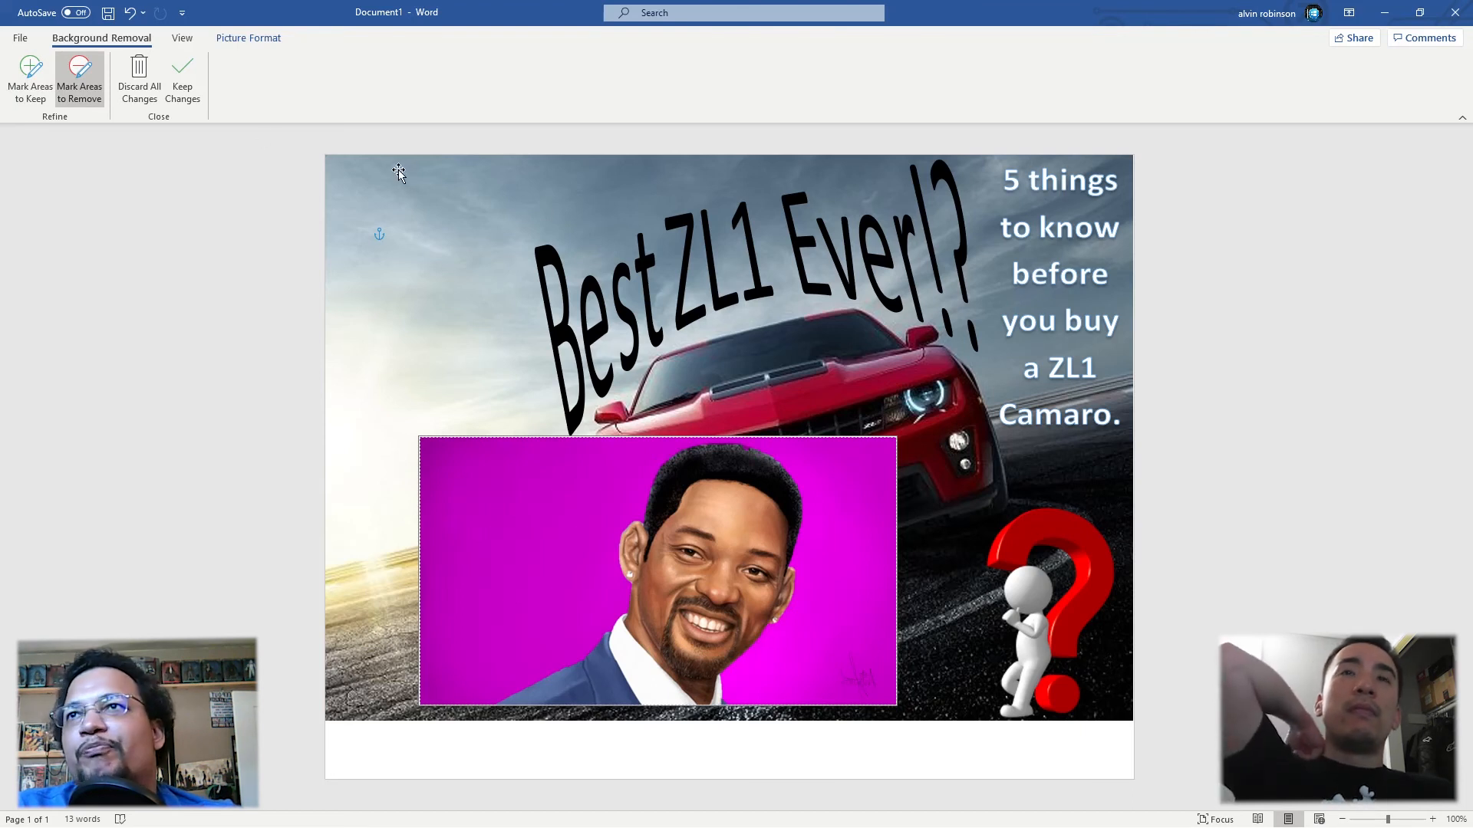
{"action": "left_click", "coordinate": [183, 81]}
Step: Resize the cut-out portrait to about 3.29" high by 5.86" wide and fit it into the photo's lower-left corner
{"action": "left_click_drag", "start_coordinate": [887, 447], "coordinate": [672, 560]}
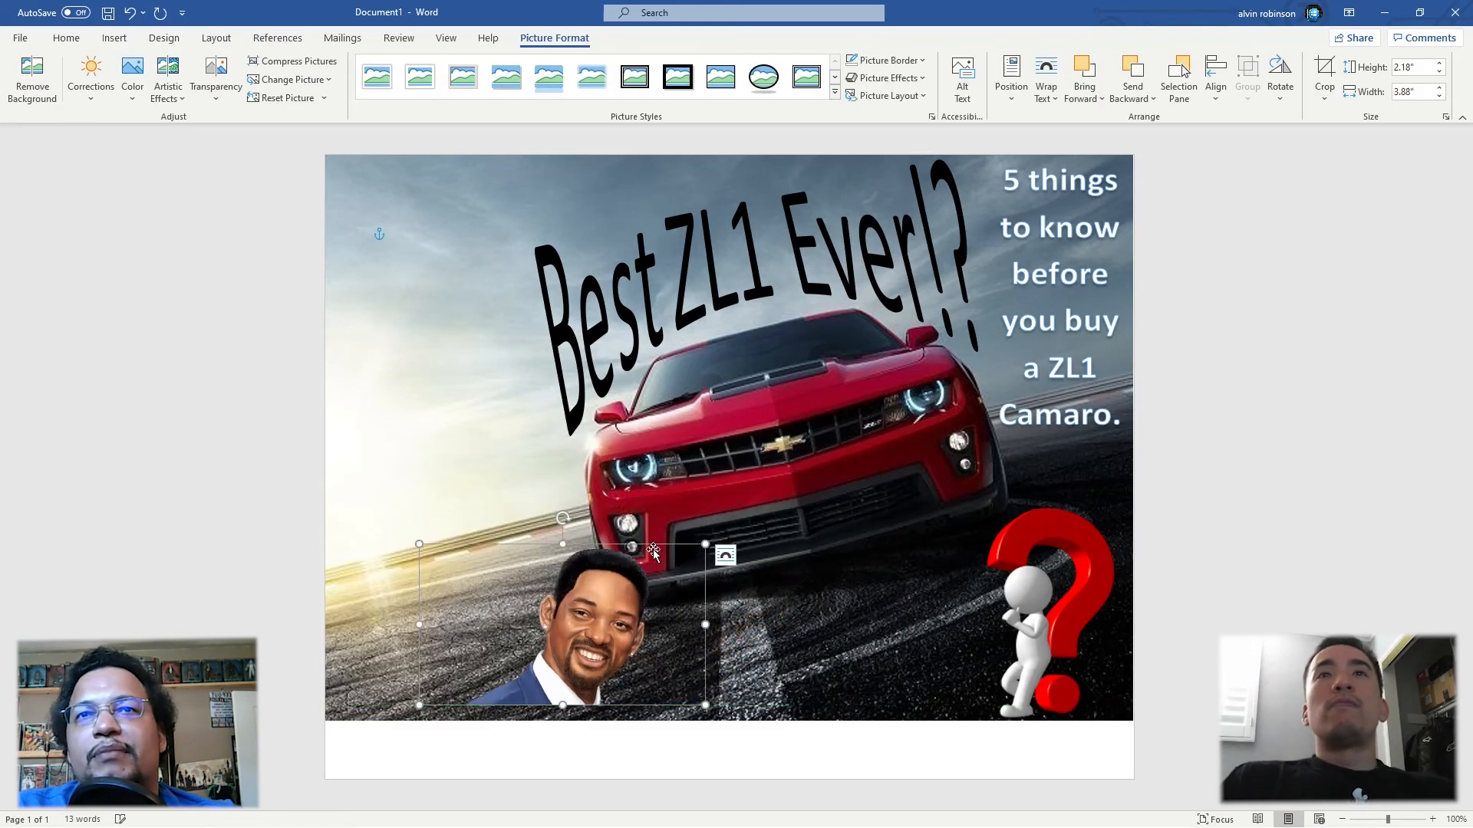
{"action": "left_click_drag", "start_coordinate": [420, 545], "coordinate": [311, 465]}
{"action": "mouse_move", "coordinate": [591, 460]}
{"action": "left_mouse_down"}
{"action": "mouse_move", "coordinate": [579, 495]}
{"action": "mouse_move", "coordinate": [568, 475]}
{"action": "left_mouse_up"}
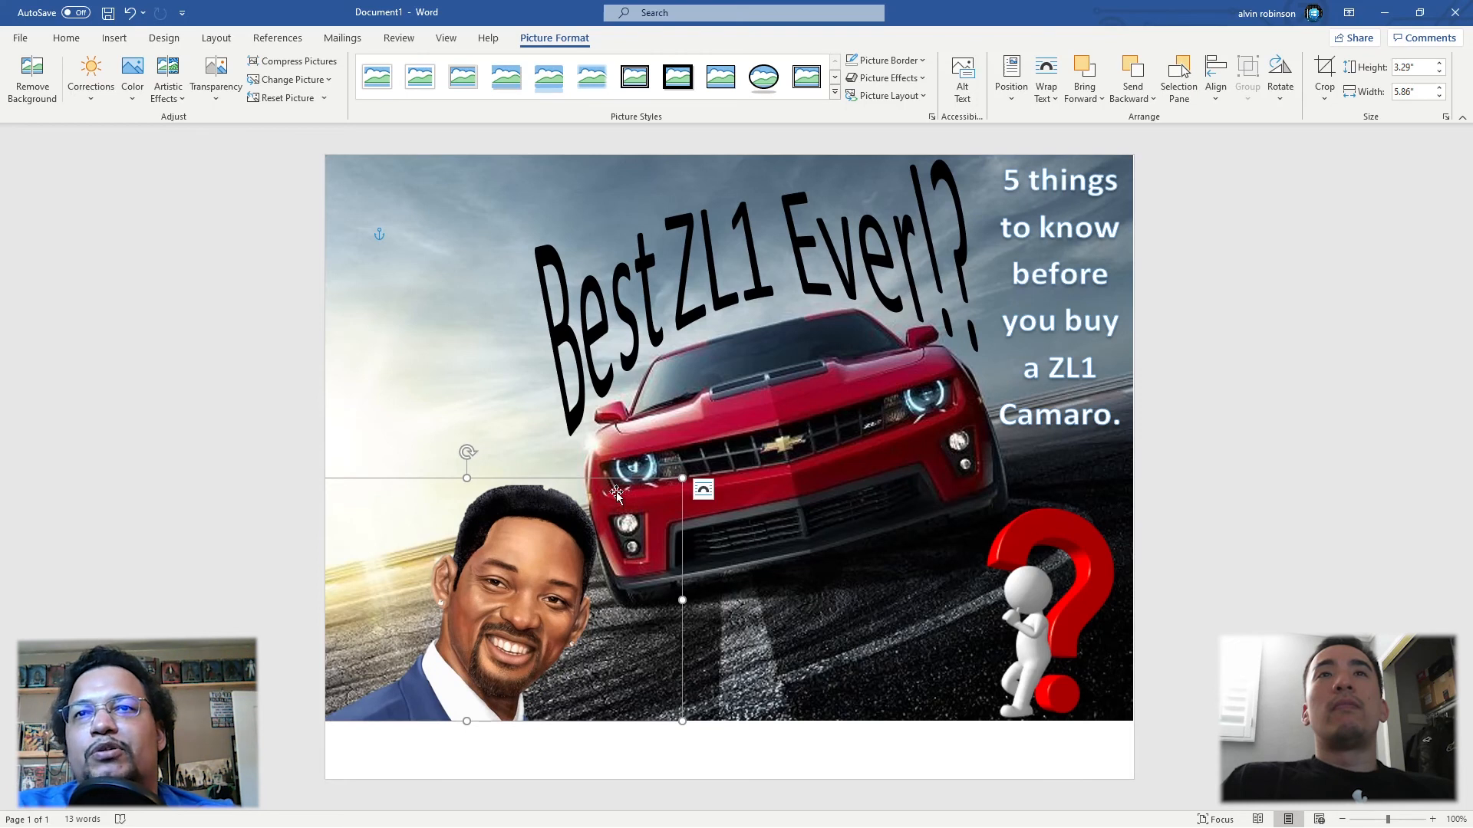
Step: Try to refine the portrait's background removal by marking areas to keep and remove beside the shirt collar
{"action": "left_click", "coordinate": [33, 73]}
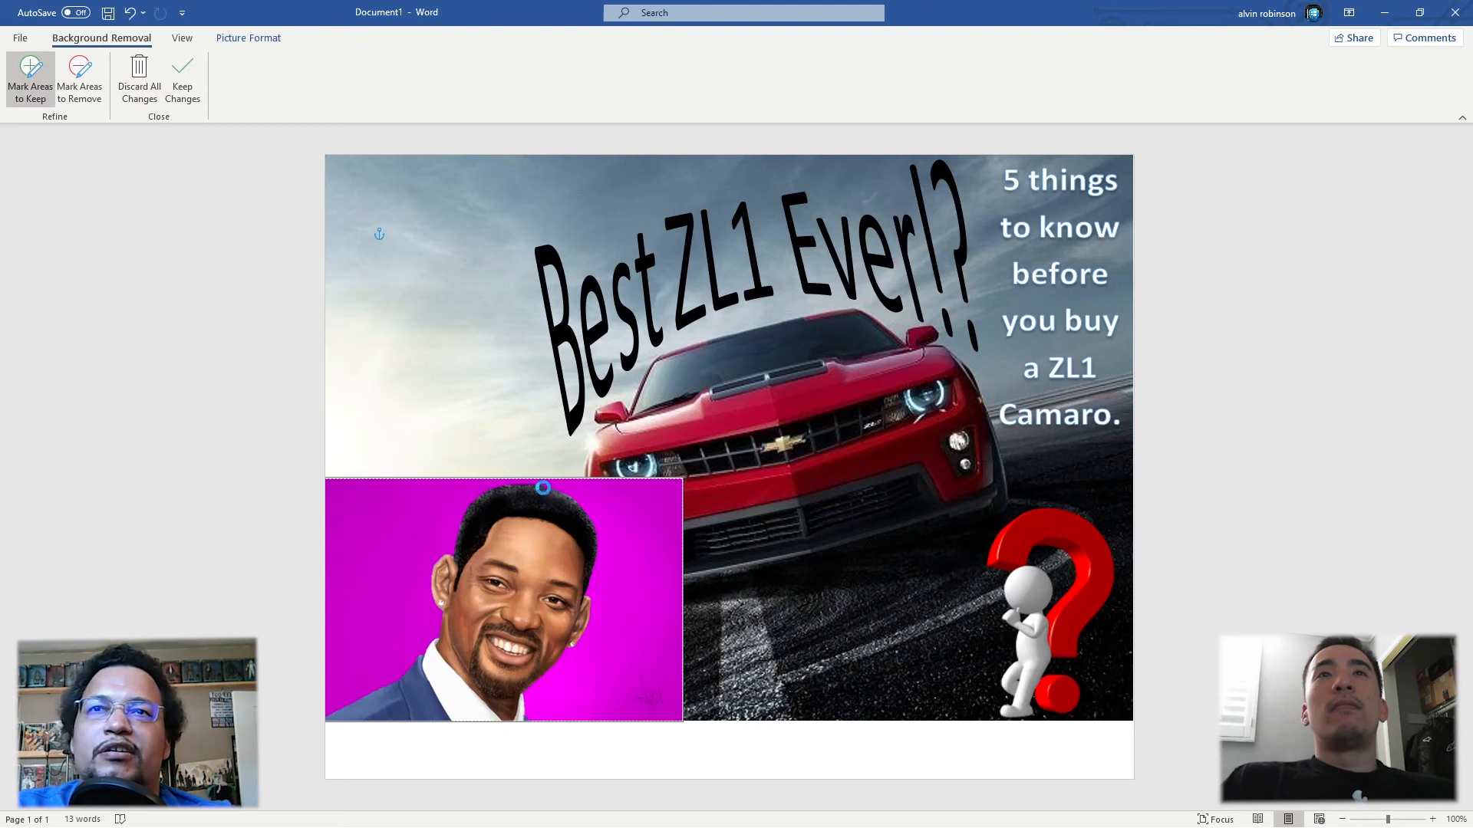
{"action": "left_click", "coordinate": [85, 91]}
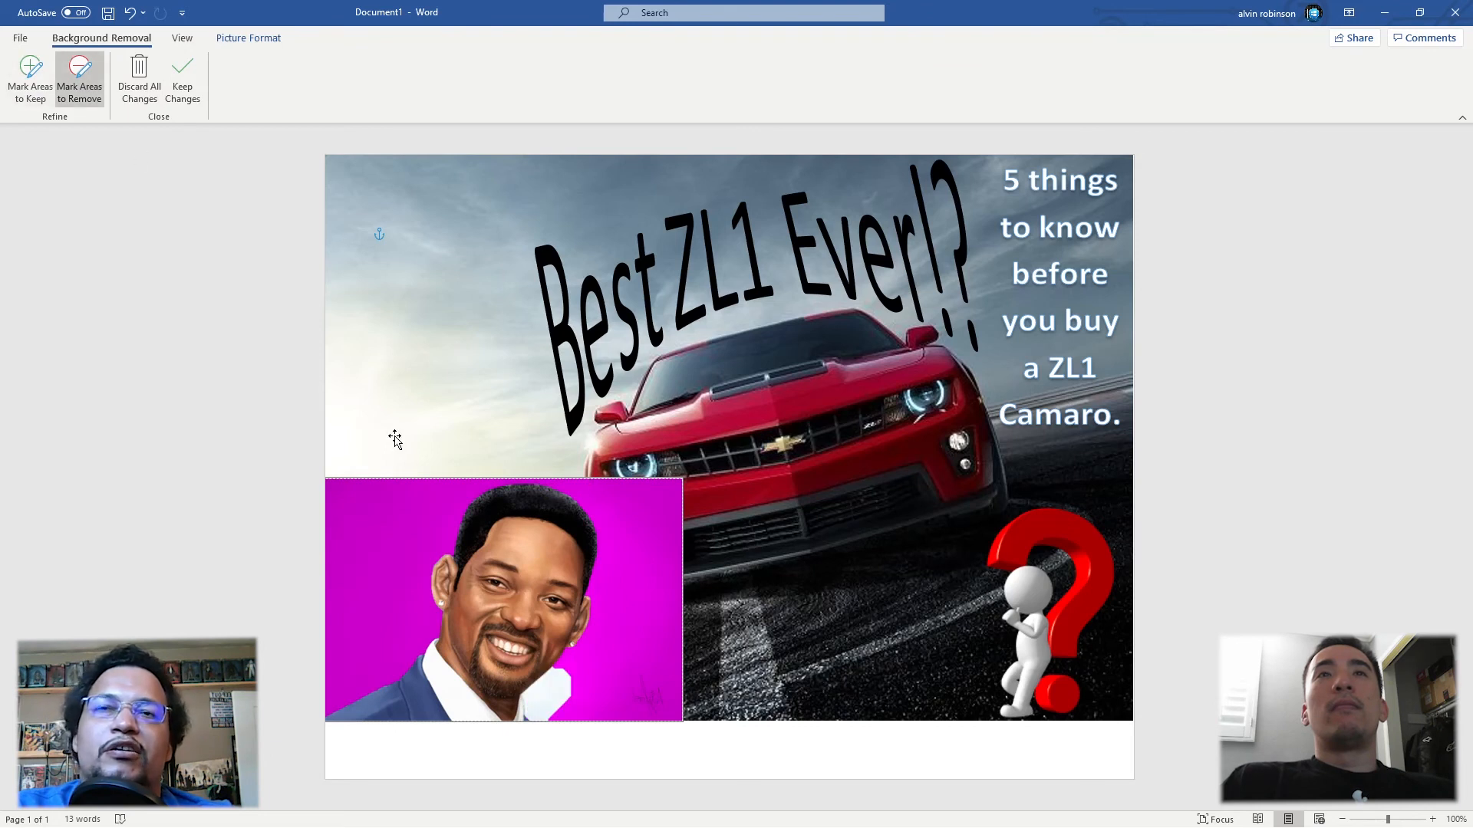
{"action": "left_click_drag", "start_coordinate": [558, 688], "coordinate": [570, 672]}
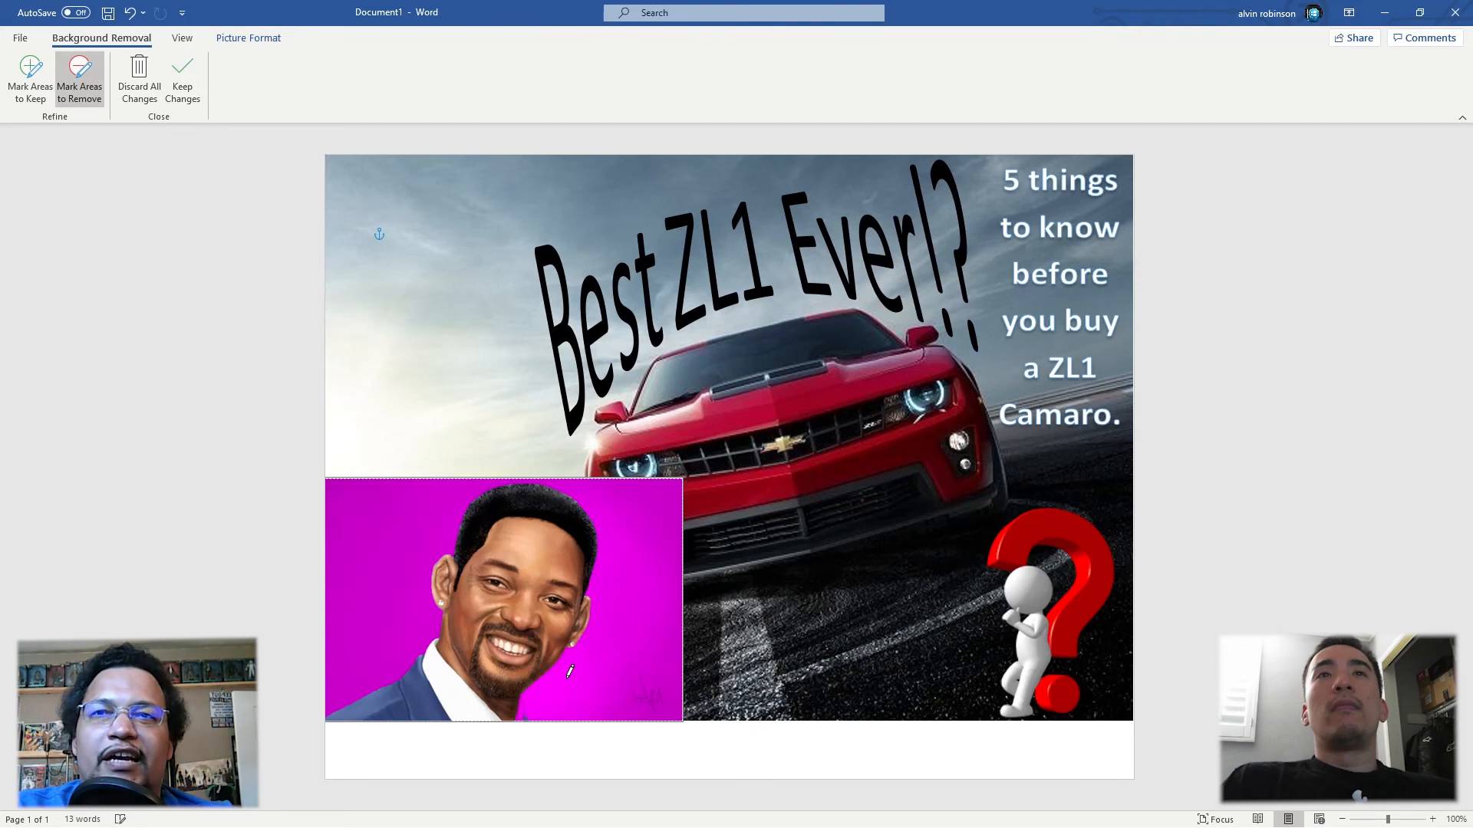
{"action": "left_click", "coordinate": [39, 76]}
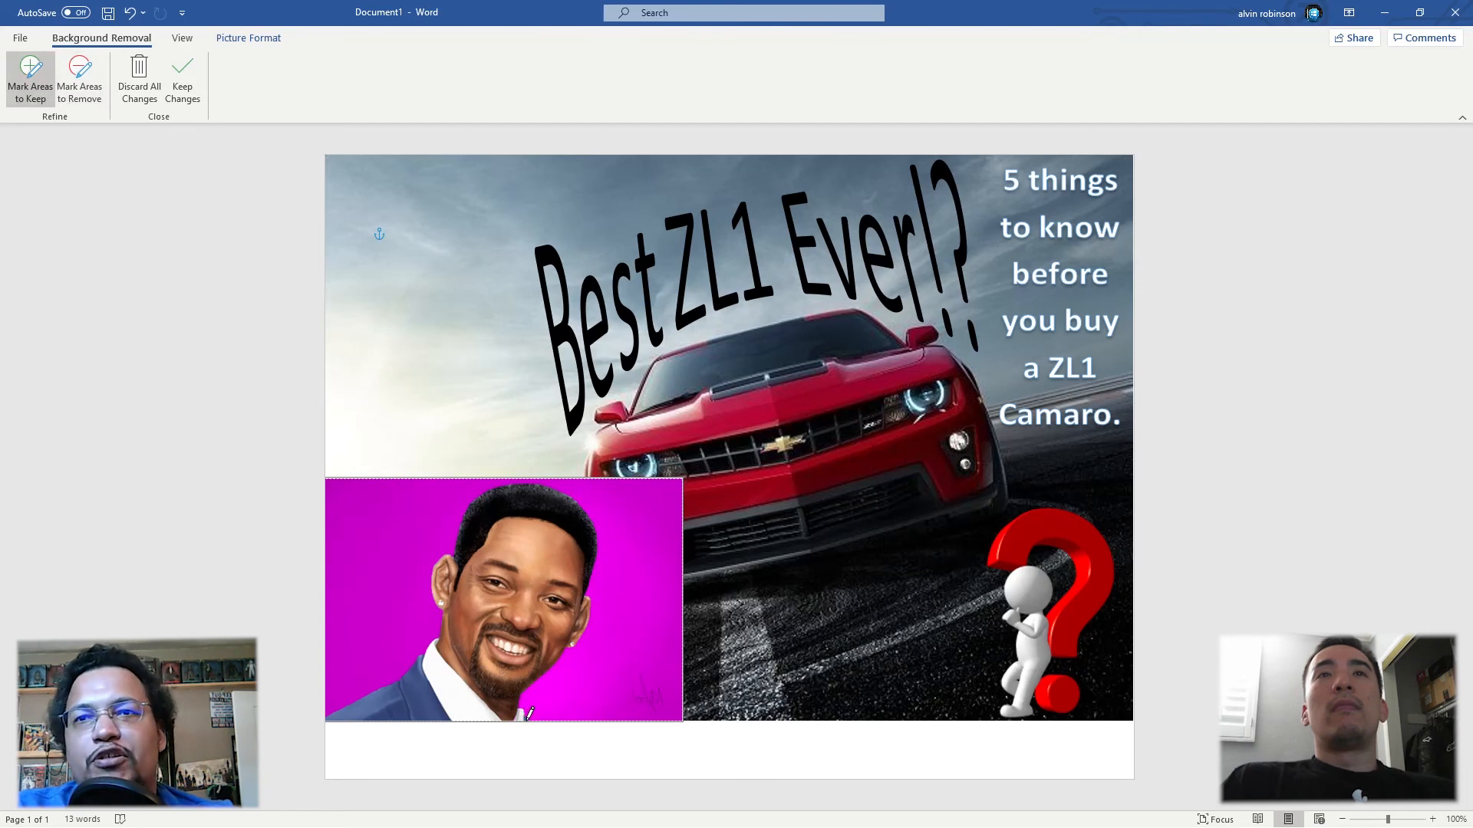
{"action": "key", "text": "Escape"}
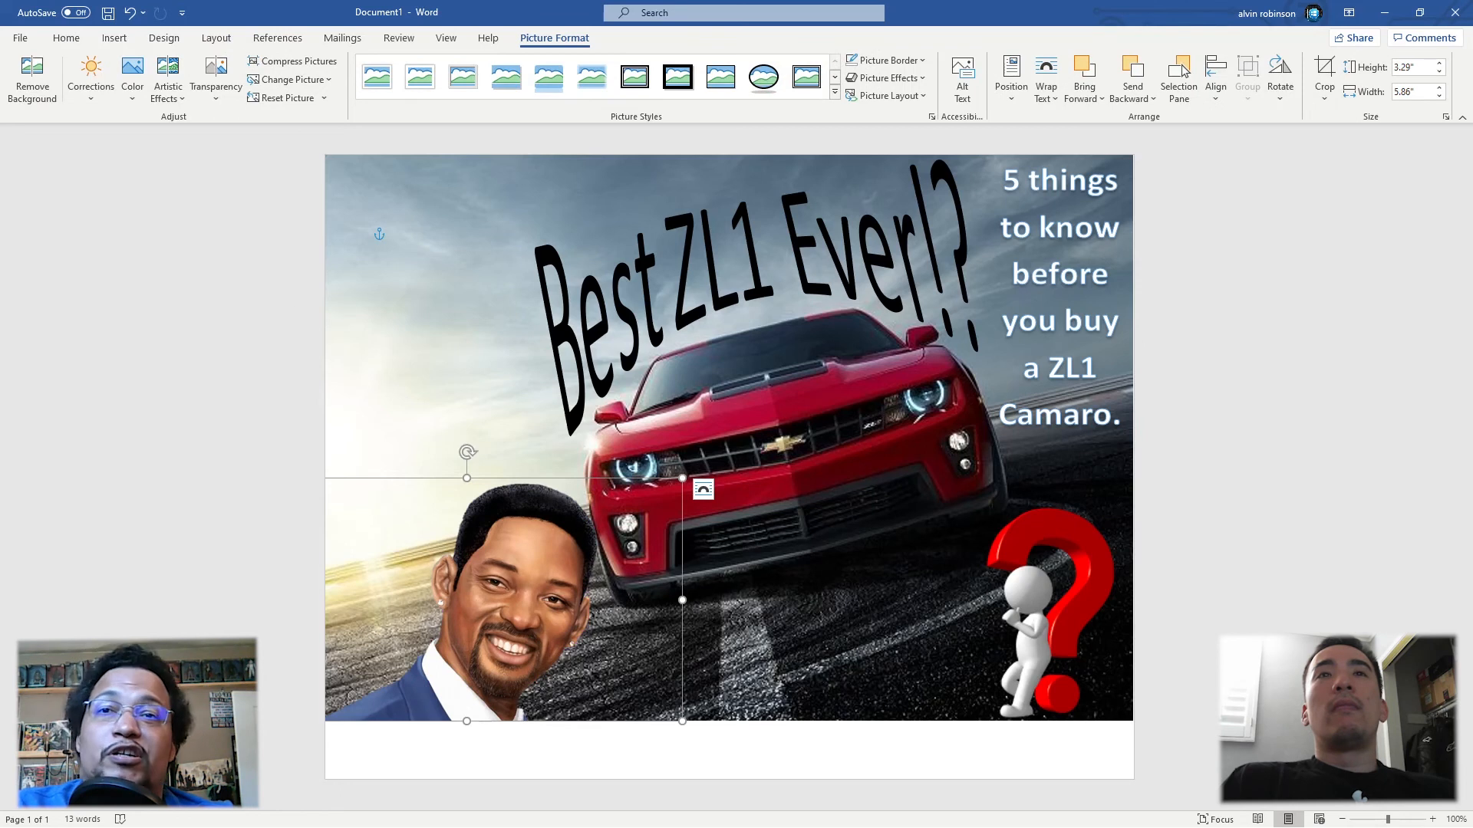
Step: Reopen the portrait's background removal to inspect the original picture, keep the existing cut-out and deselect the portrait
{"action": "left_click", "coordinate": [32, 76]}
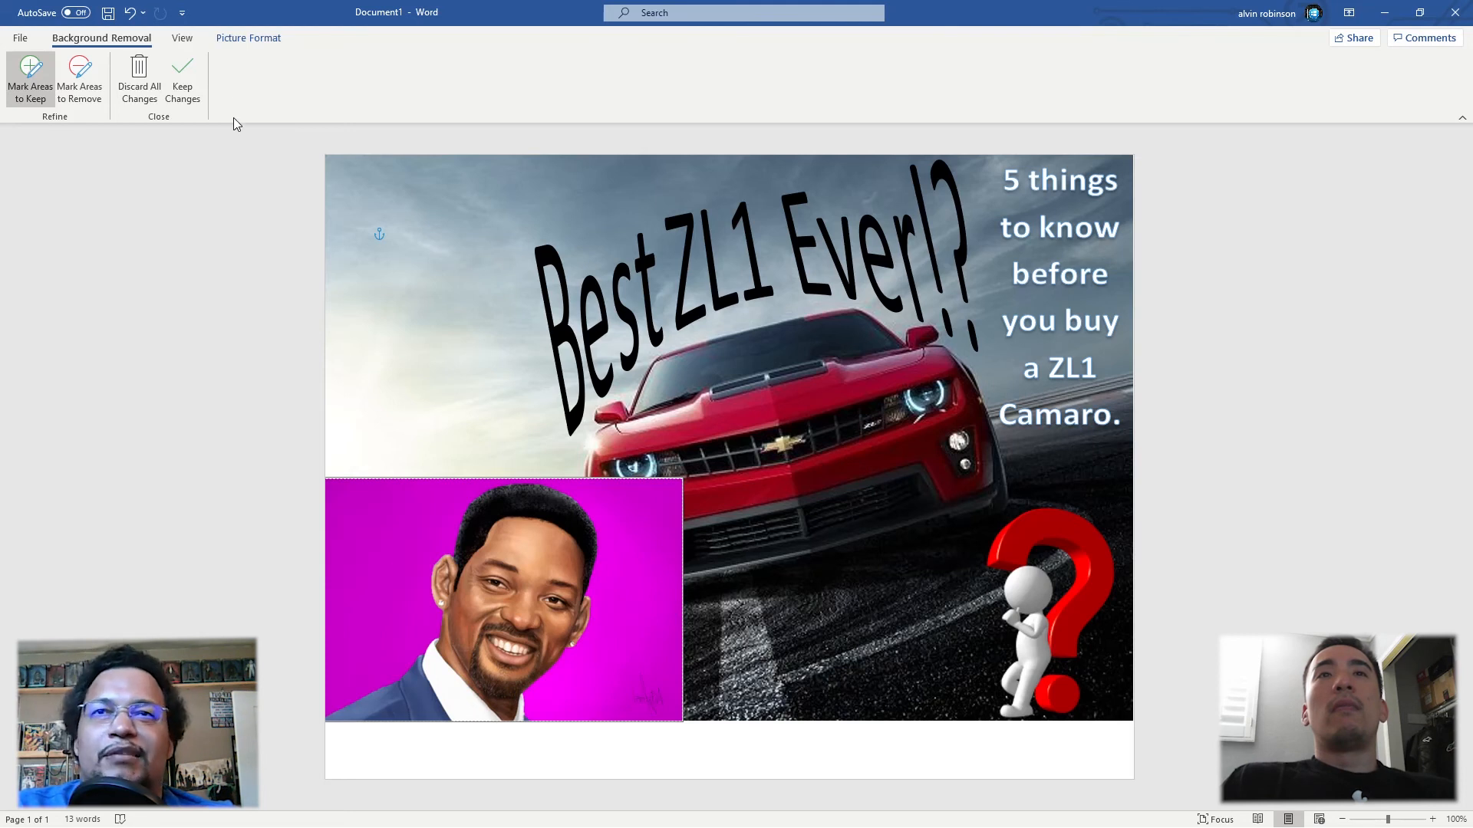
{"action": "left_click", "coordinate": [183, 79]}
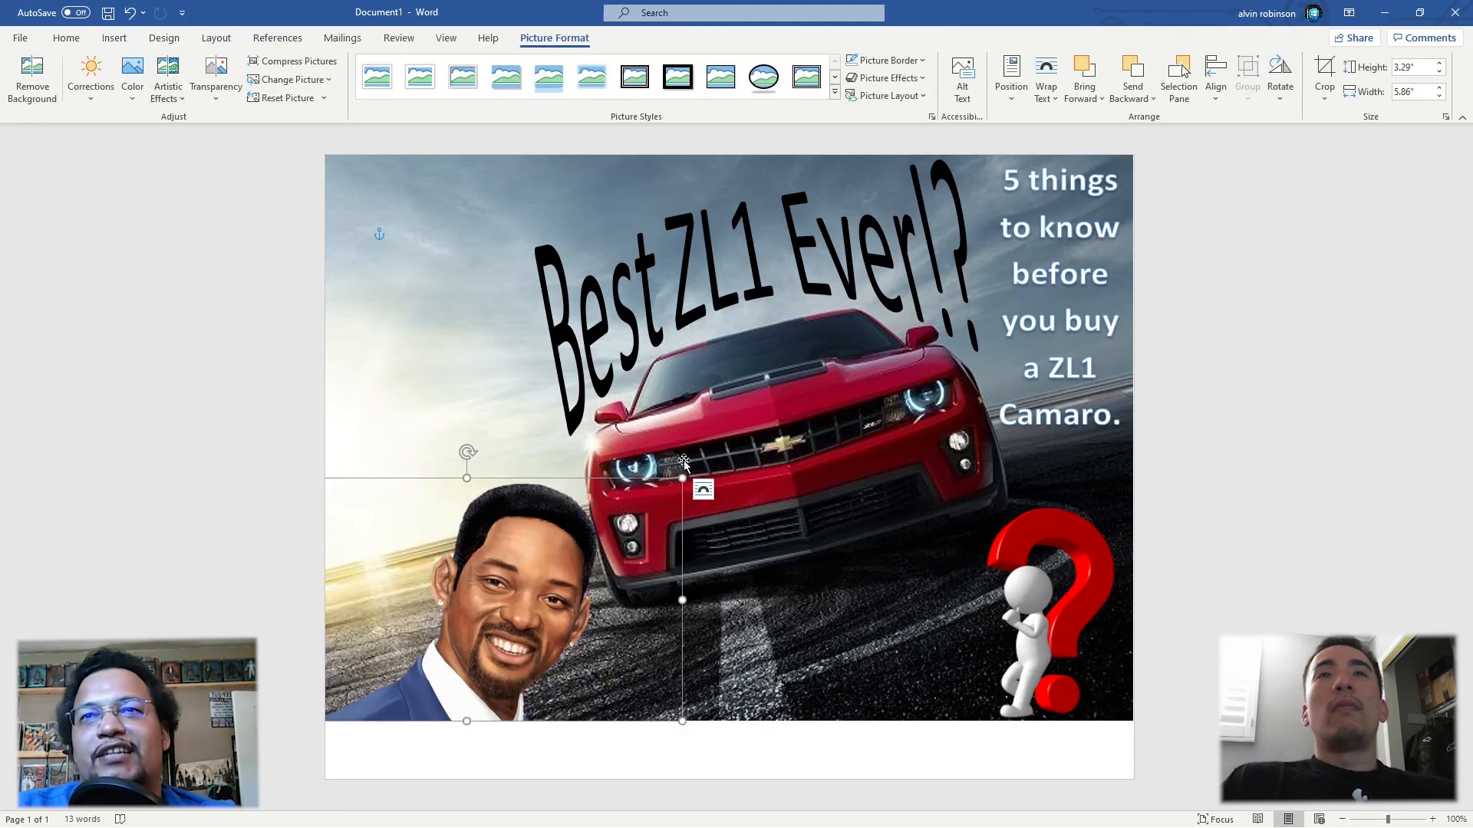
{"action": "left_click", "coordinate": [948, 735]}
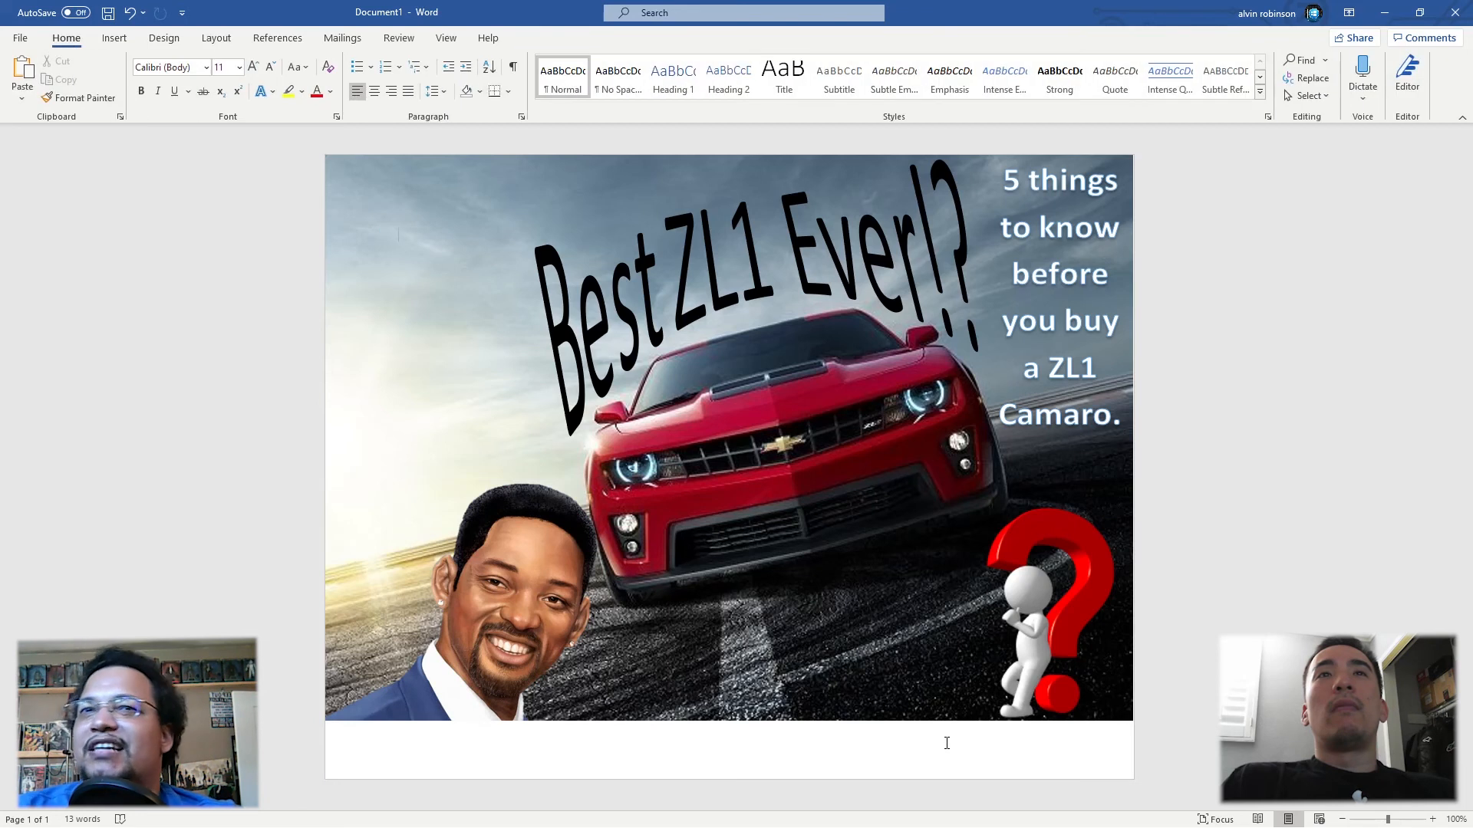
Step: Switch to Snipping Tool, capture the whole thumbnail area as a new snip, and close the tool without saving it
{"action": "key", "text": "super"}
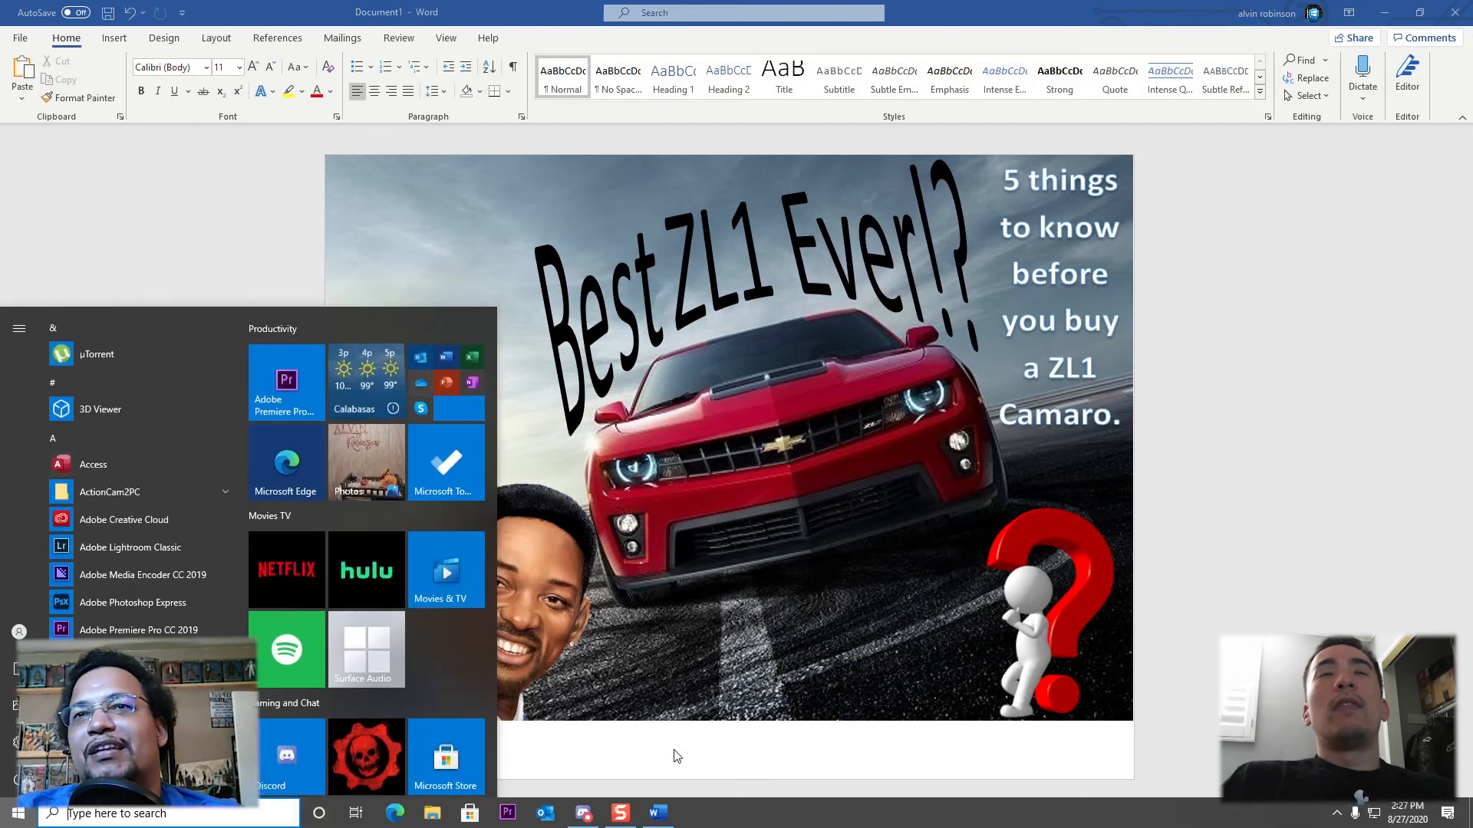
{"action": "left_click", "coordinate": [684, 745]}
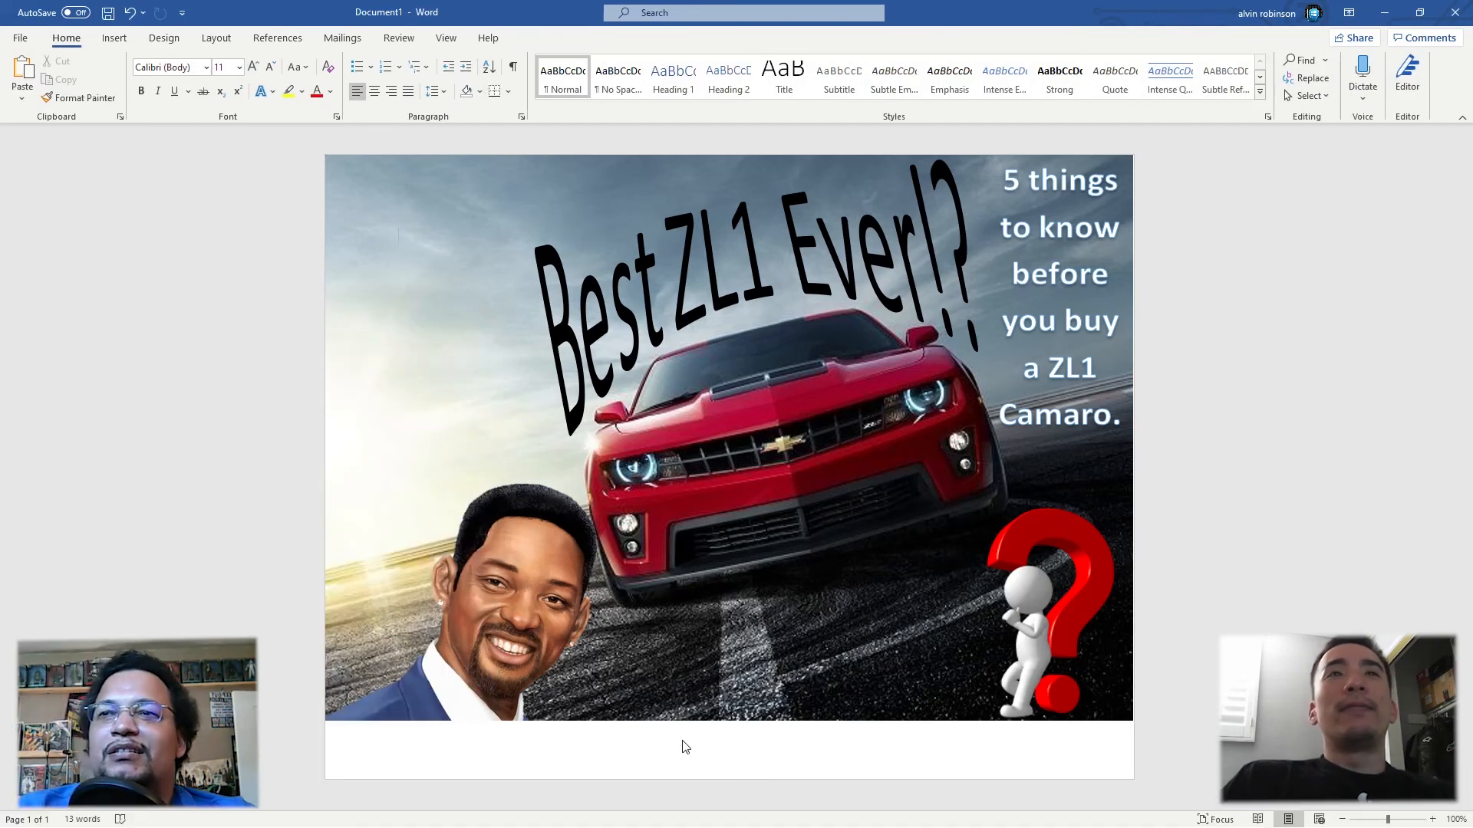
{"action": "key", "text": "super"}
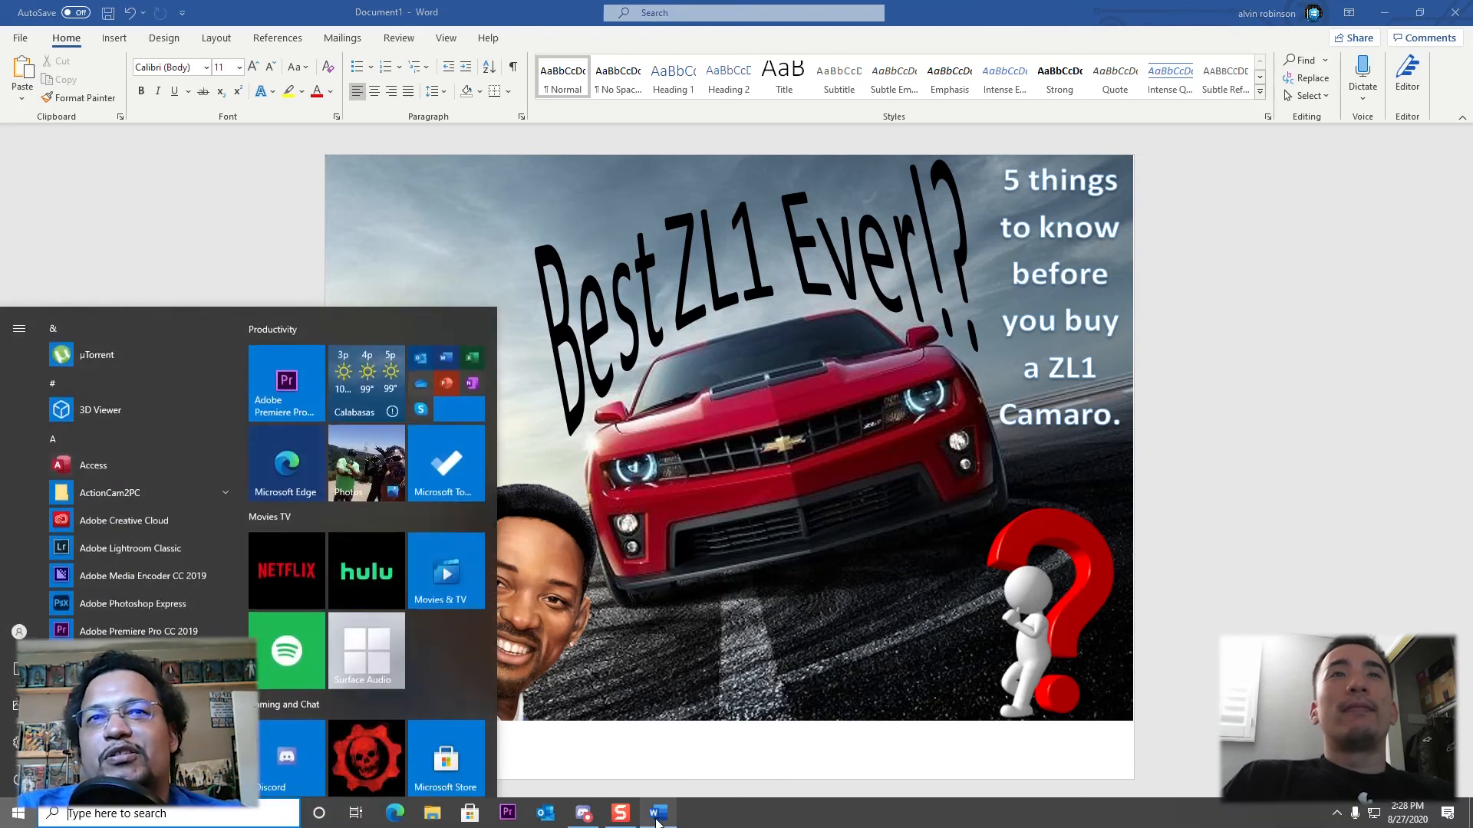
{"action": "type", "text": "snip"}
{"action": "key", "text": "Return"}
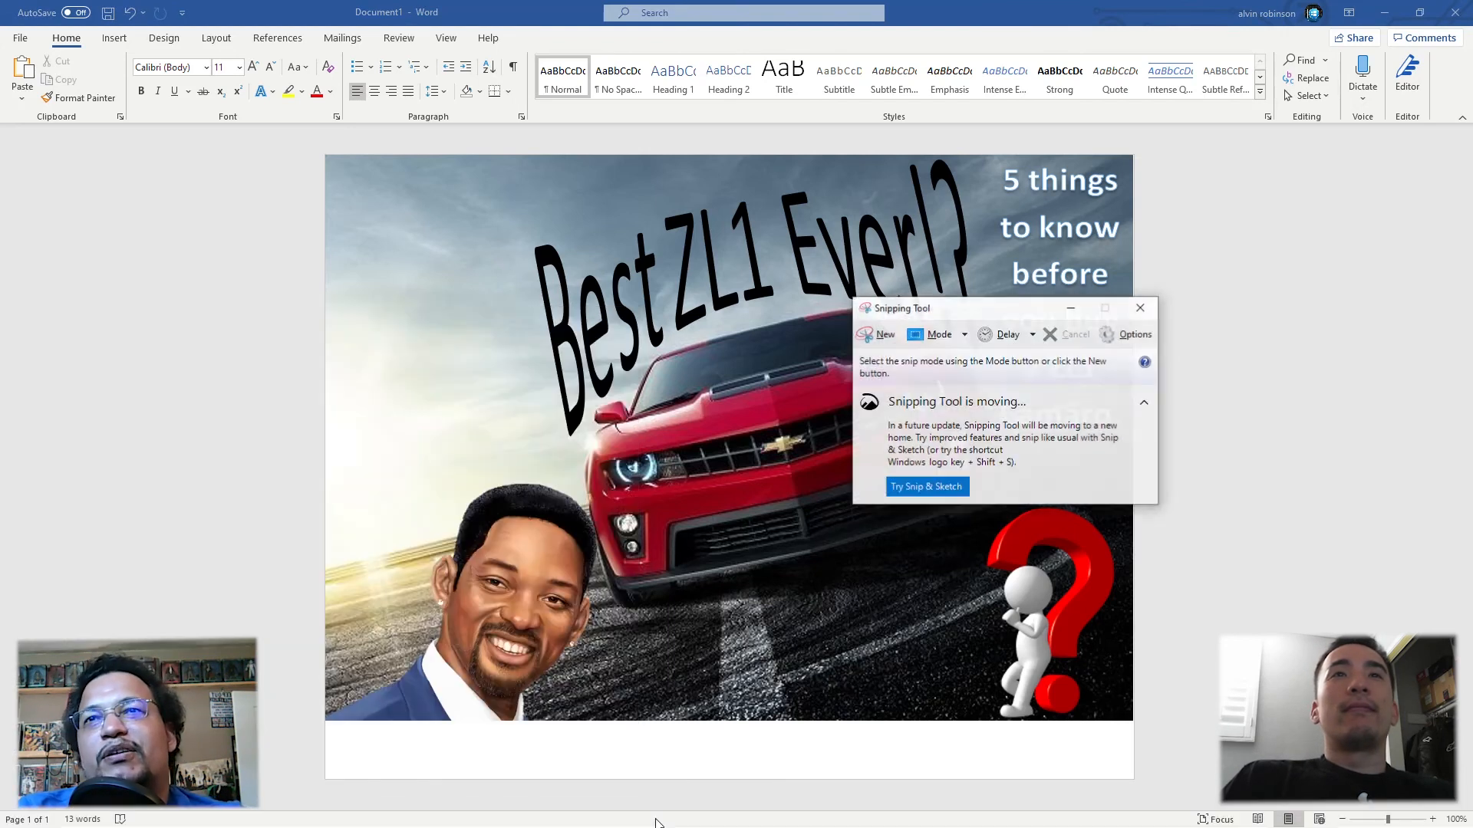
{"action": "left_click", "coordinate": [881, 333]}
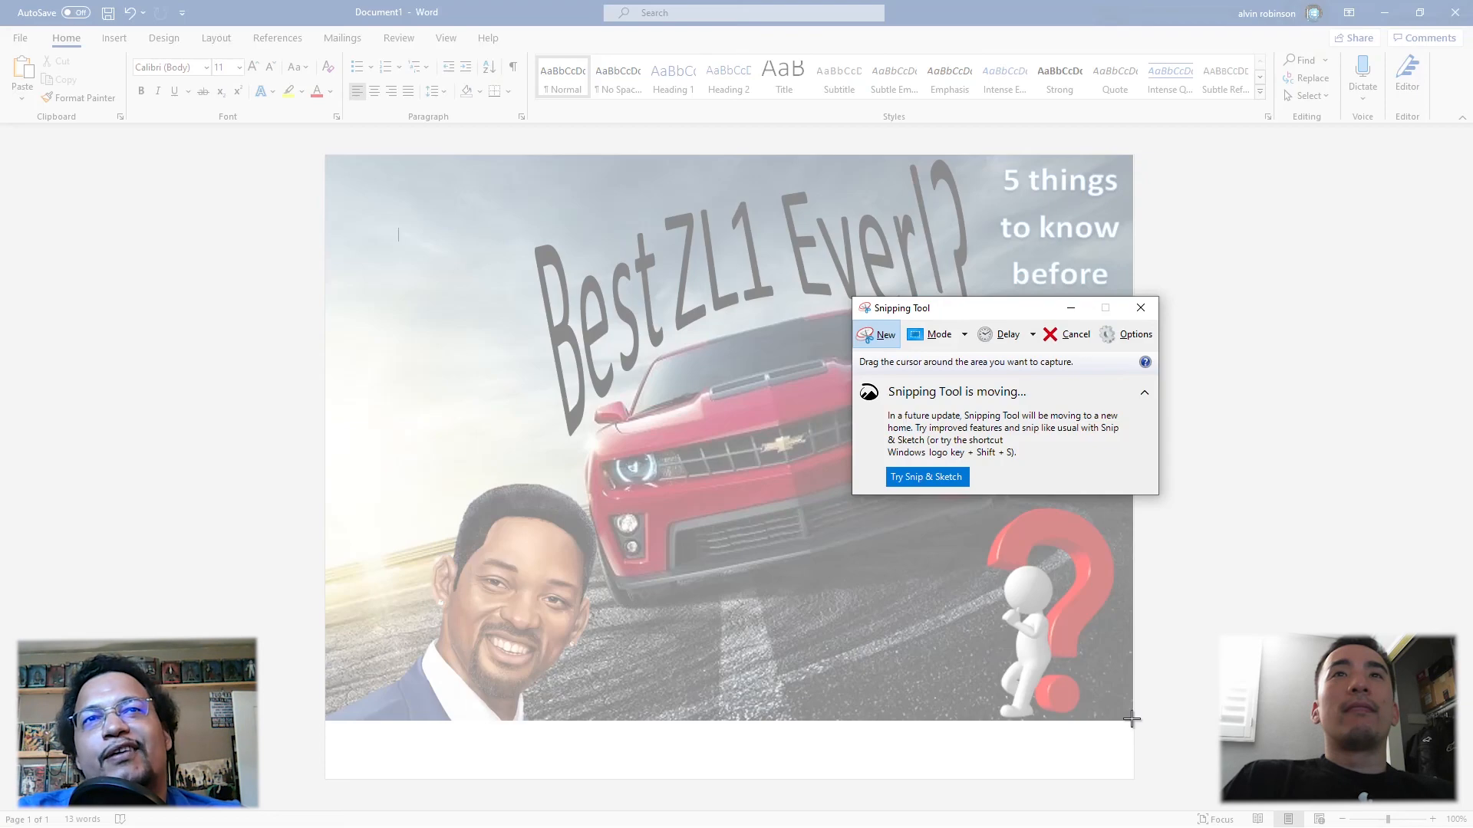
{"action": "left_click_drag", "start_coordinate": [1129, 719], "coordinate": [330, 157]}
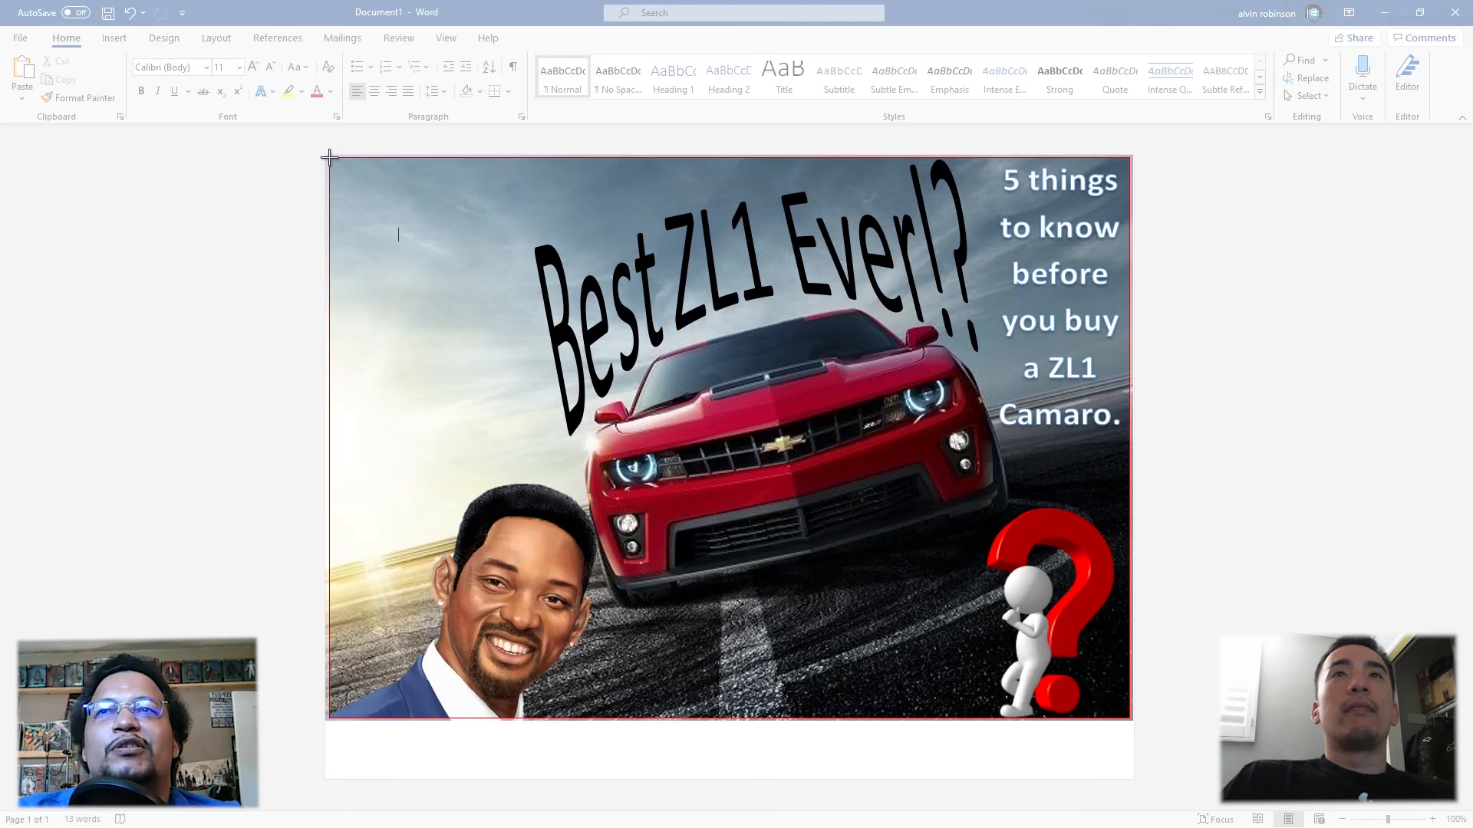
{"action": "left_click_drag", "start_coordinate": [330, 157], "coordinate": [331, 157]}
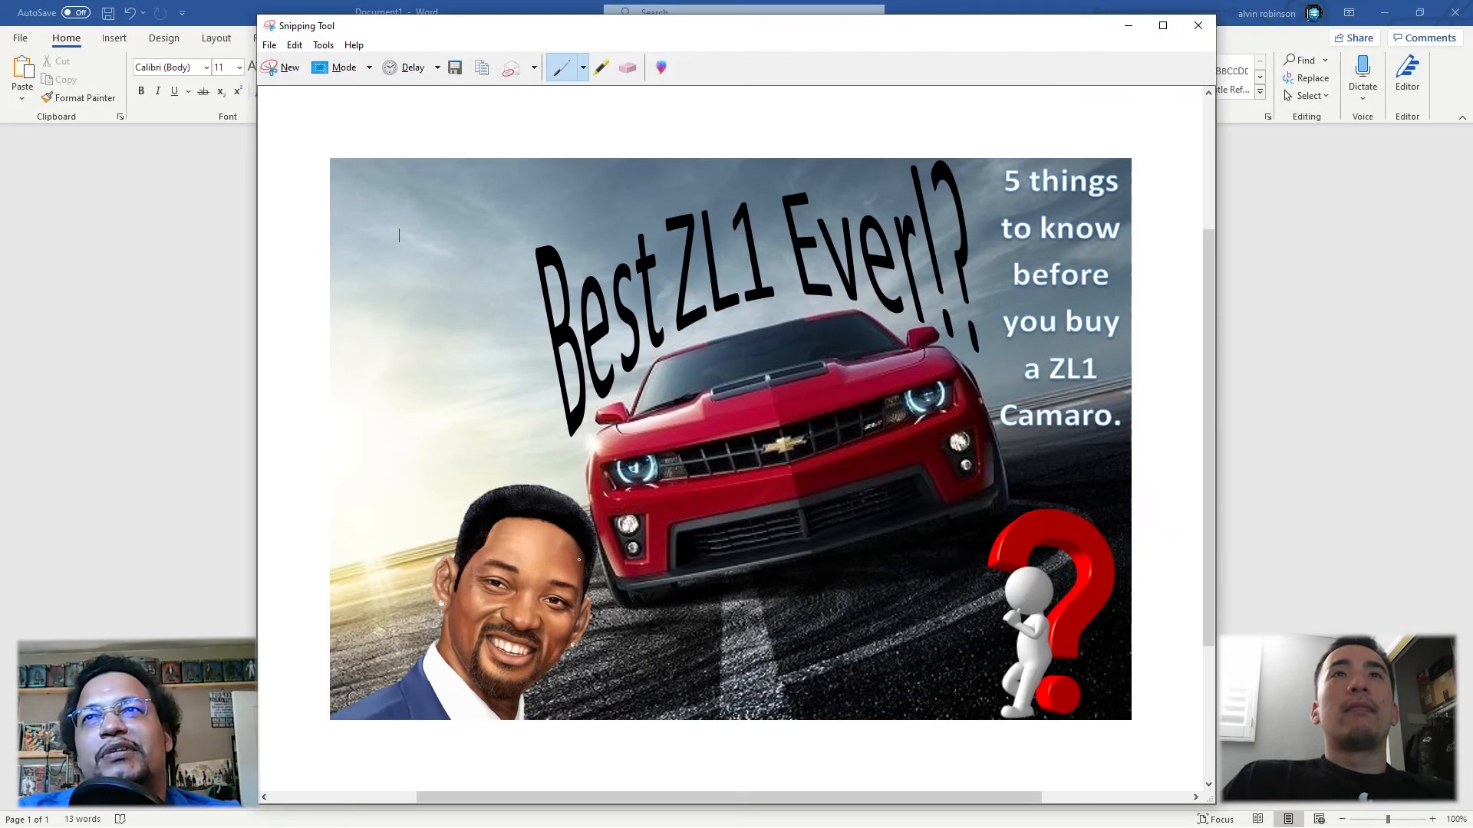
{"action": "left_click", "coordinate": [1204, 26]}
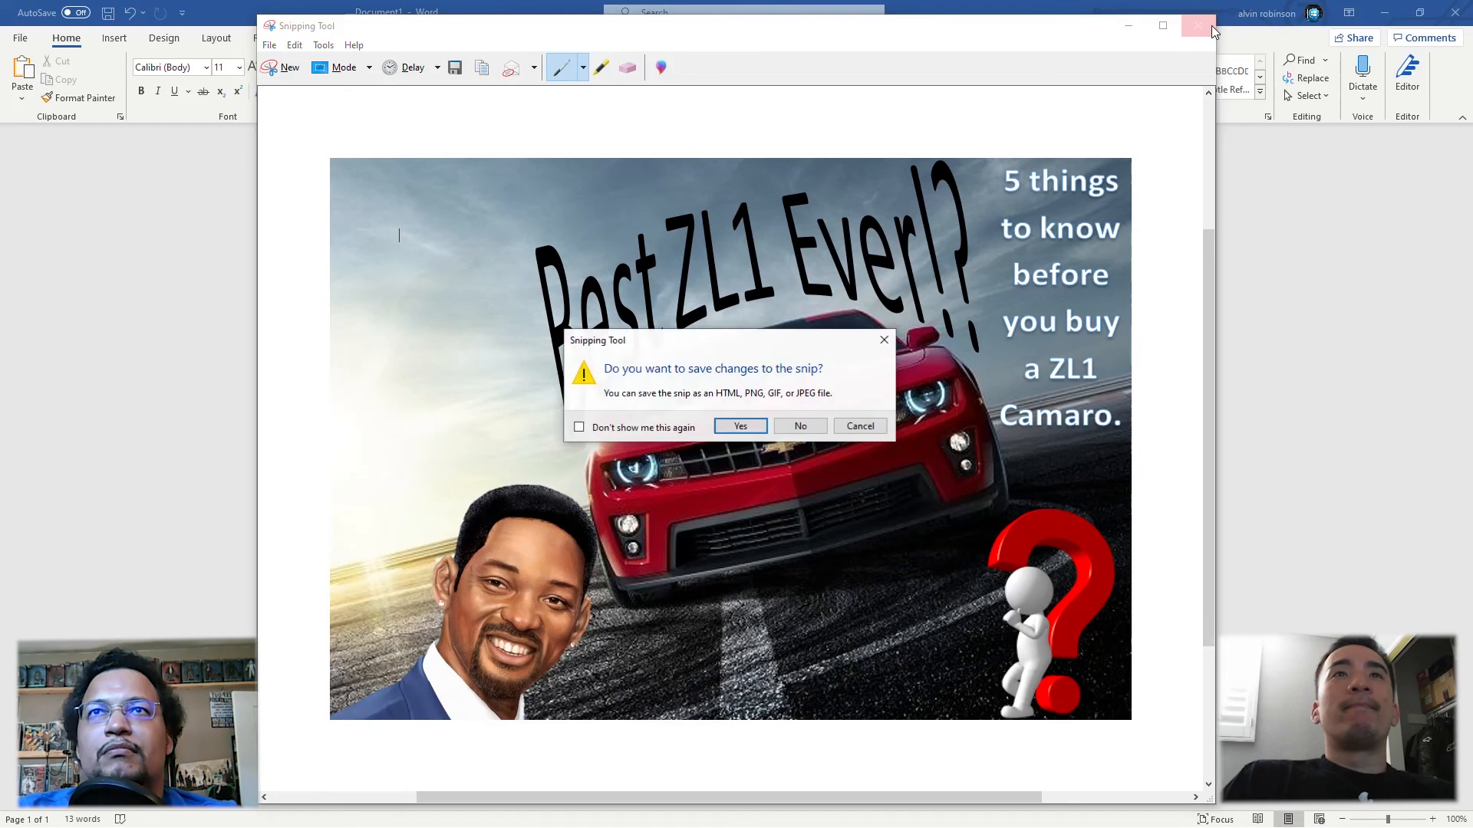
{"action": "left_click", "coordinate": [793, 428]}
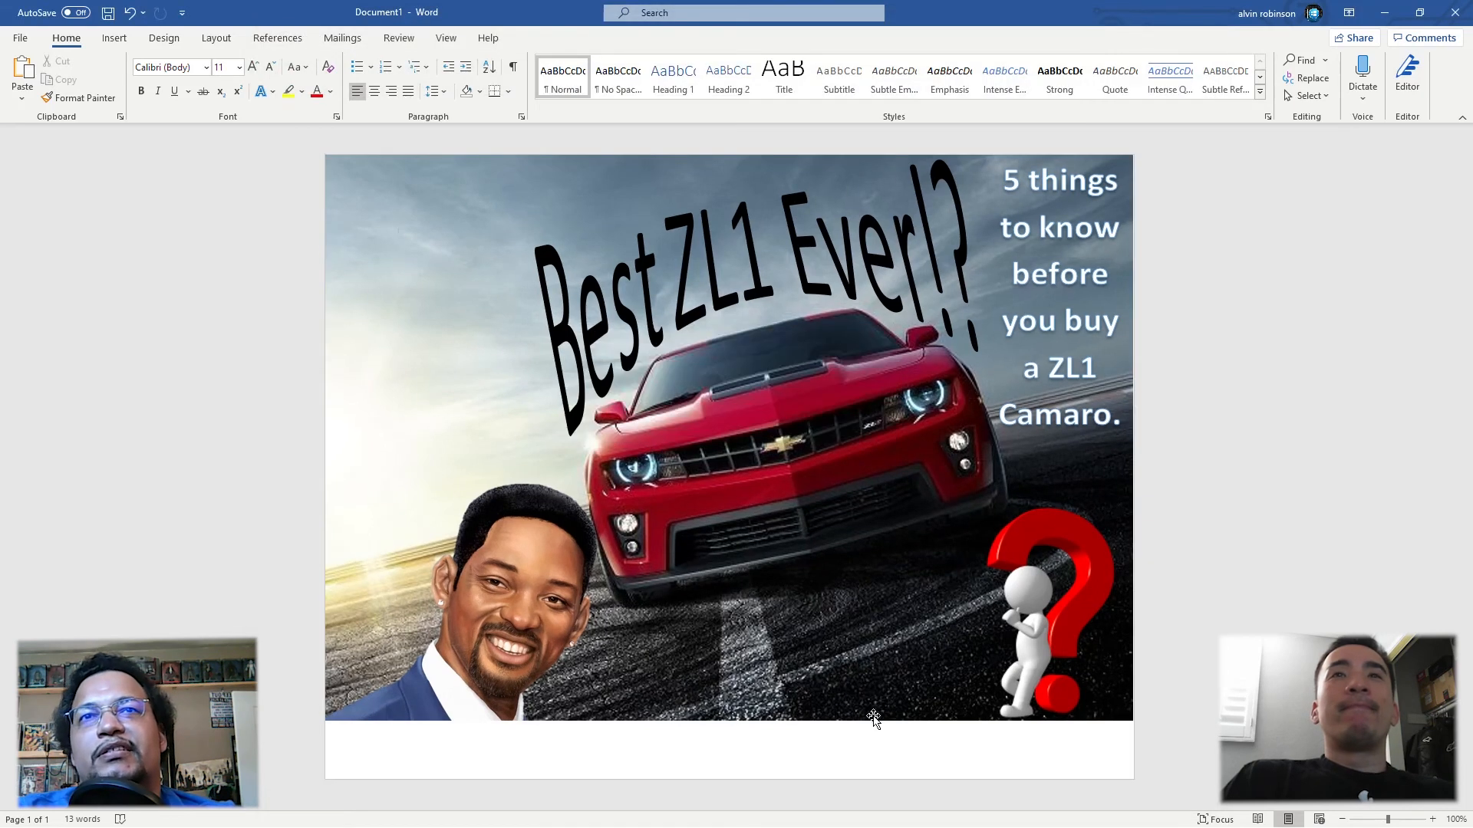
{"action": "double_click", "coordinate": [879, 748]}
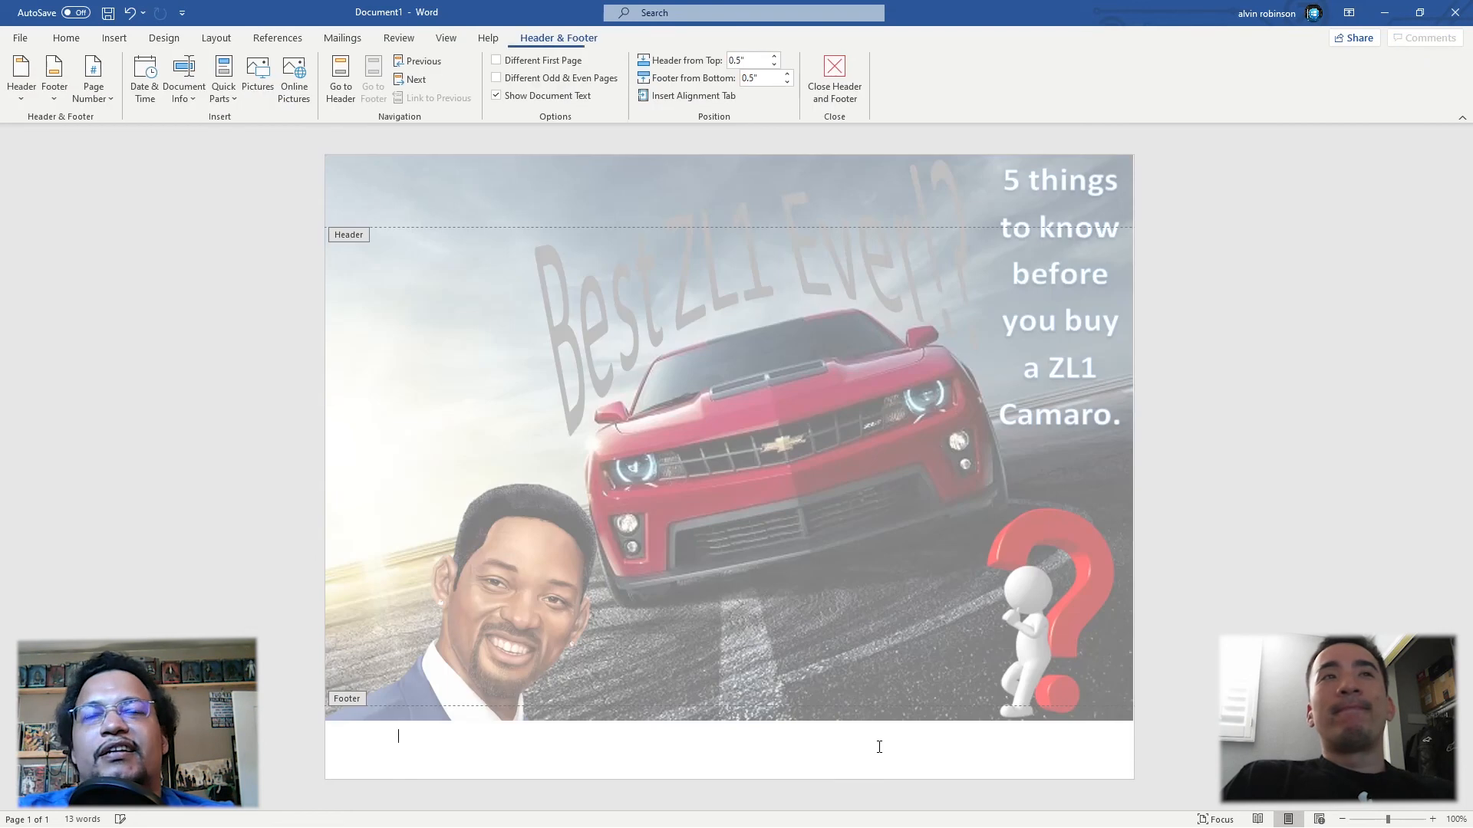
{"action": "double_click", "coordinate": [878, 176]}
{"action": "left_click", "coordinate": [934, 473]}
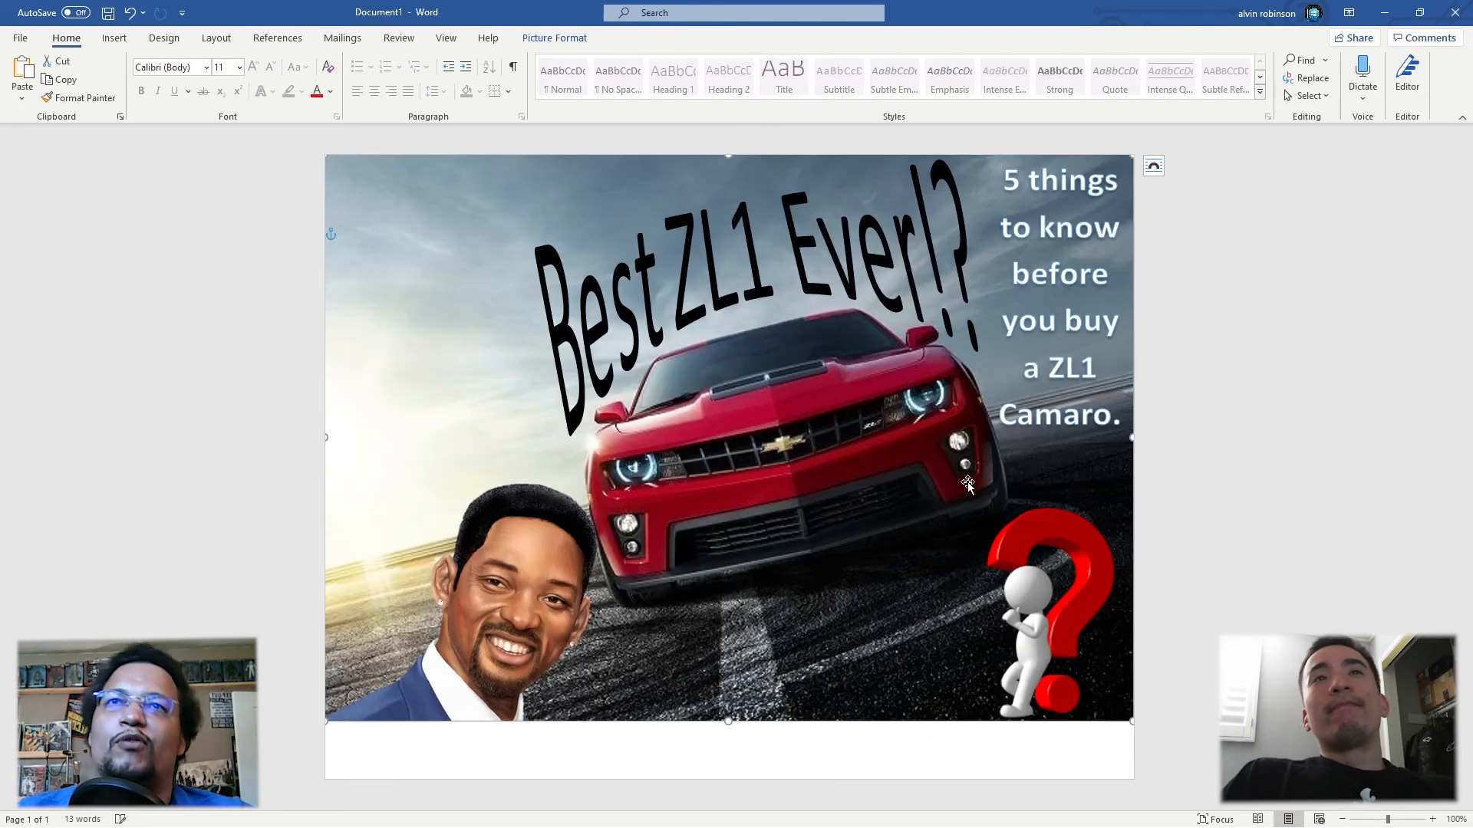
Step: Insert empty paragraphs above the thumbnail's anchored pictures until the whole thumbnail moves onto the second page
{"action": "left_click", "coordinate": [1117, 736]}
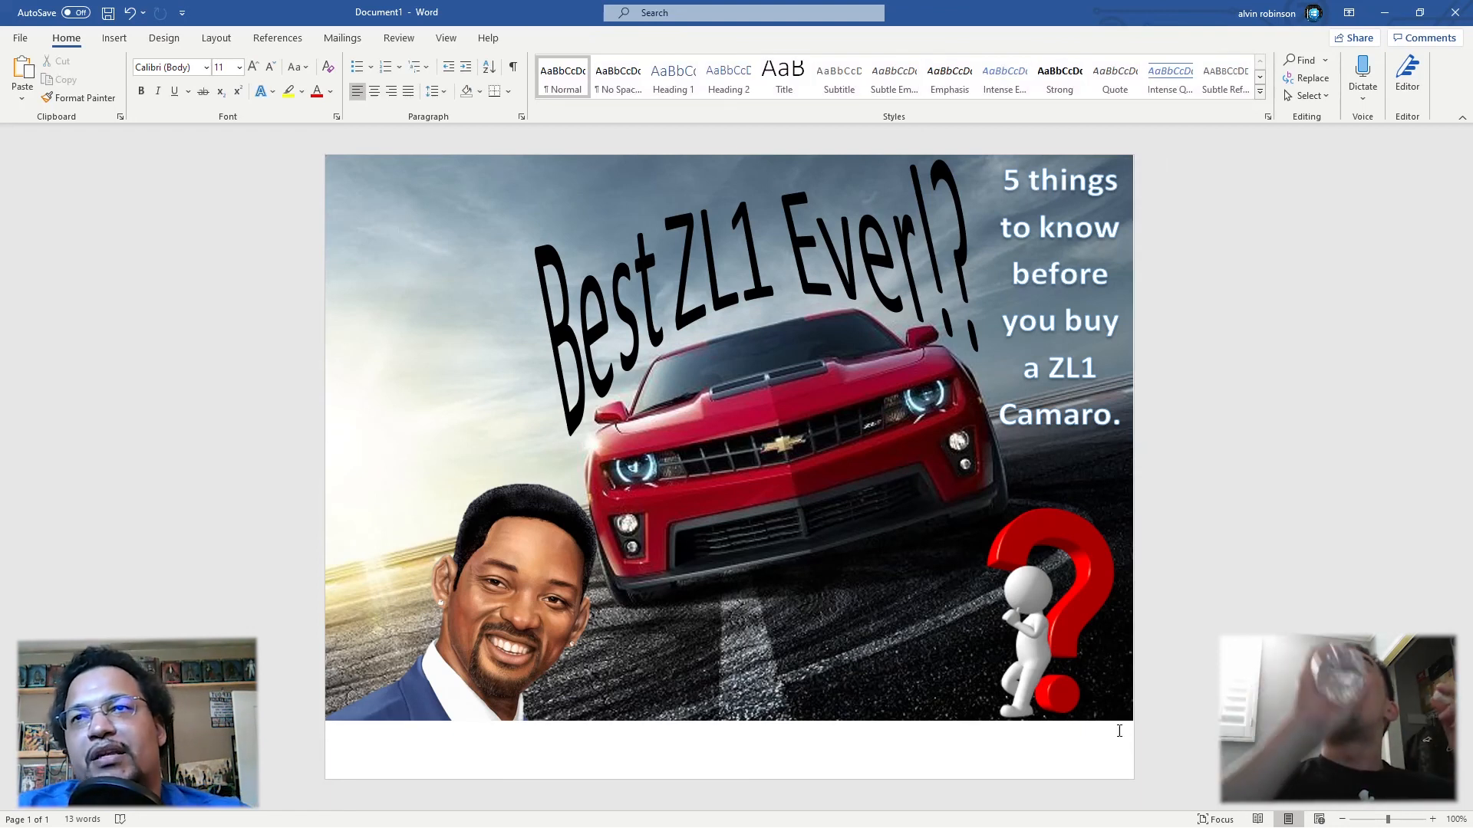
{"action": "key", "text": "ctrl+z"}
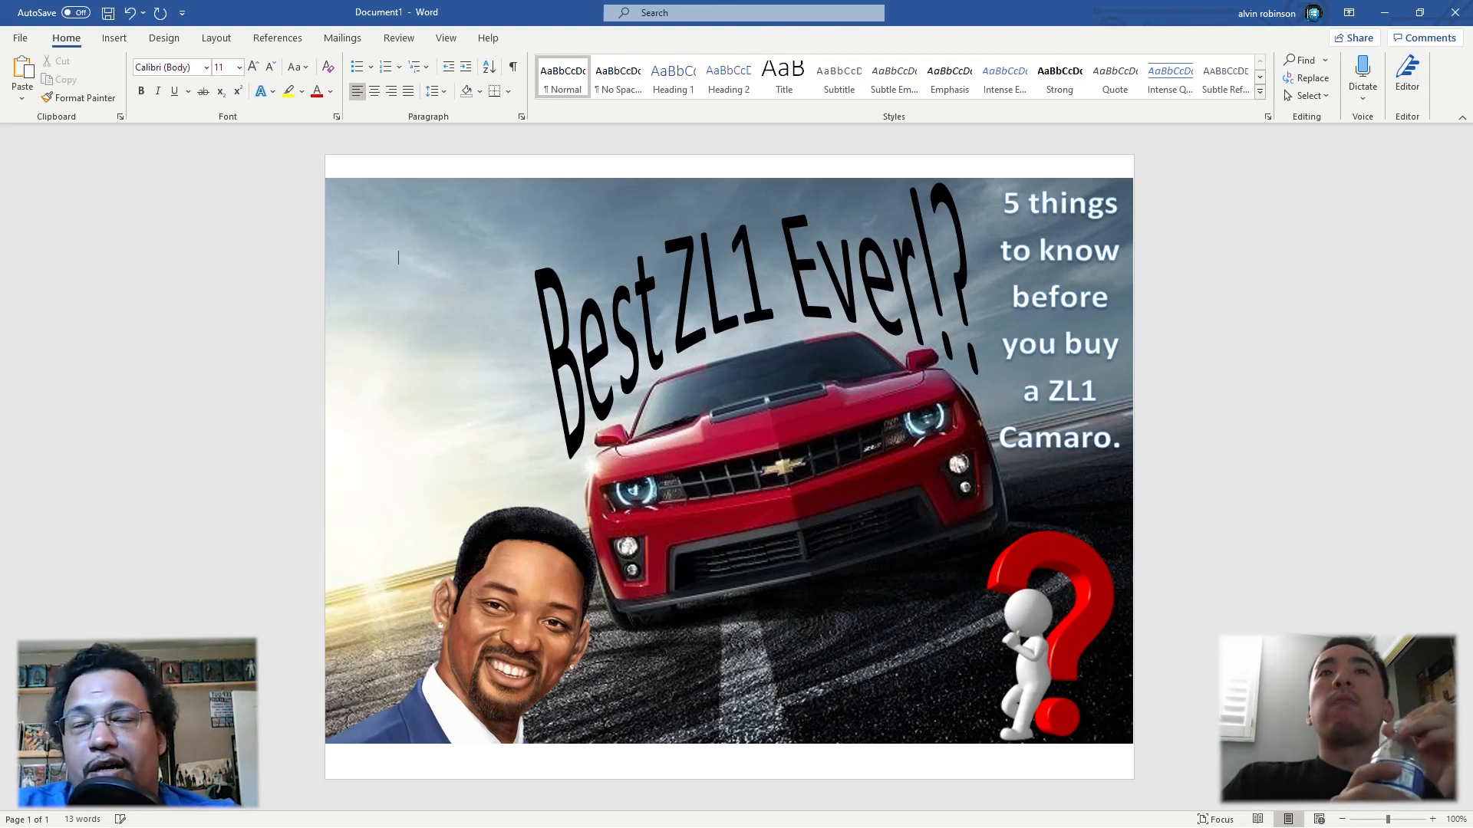
{"action": "key", "text": "ctrl+y"}
{"action": "key", "text": "ctrl+z"}
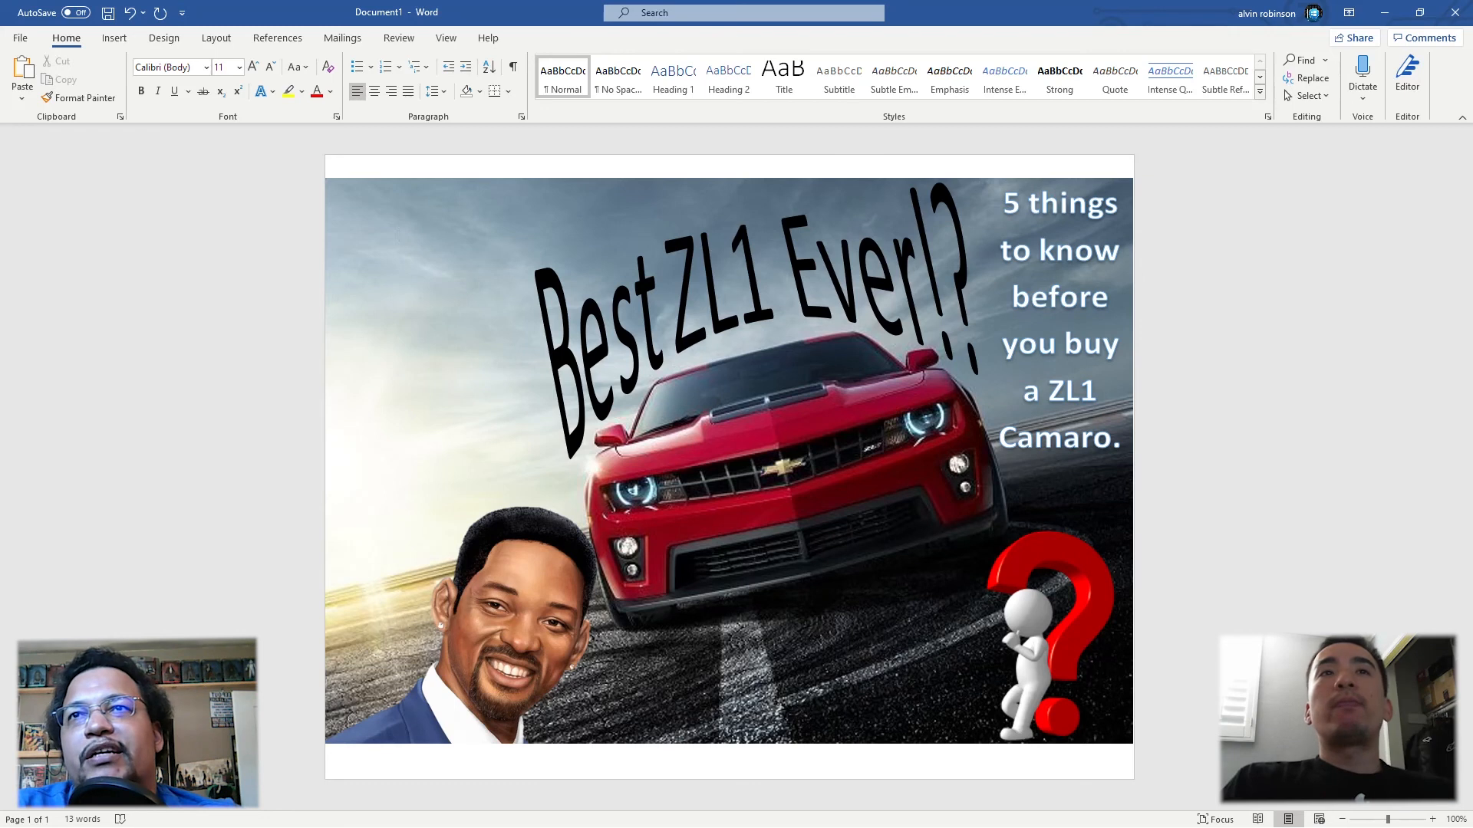
{"action": "key", "text": "ctrl+z"}
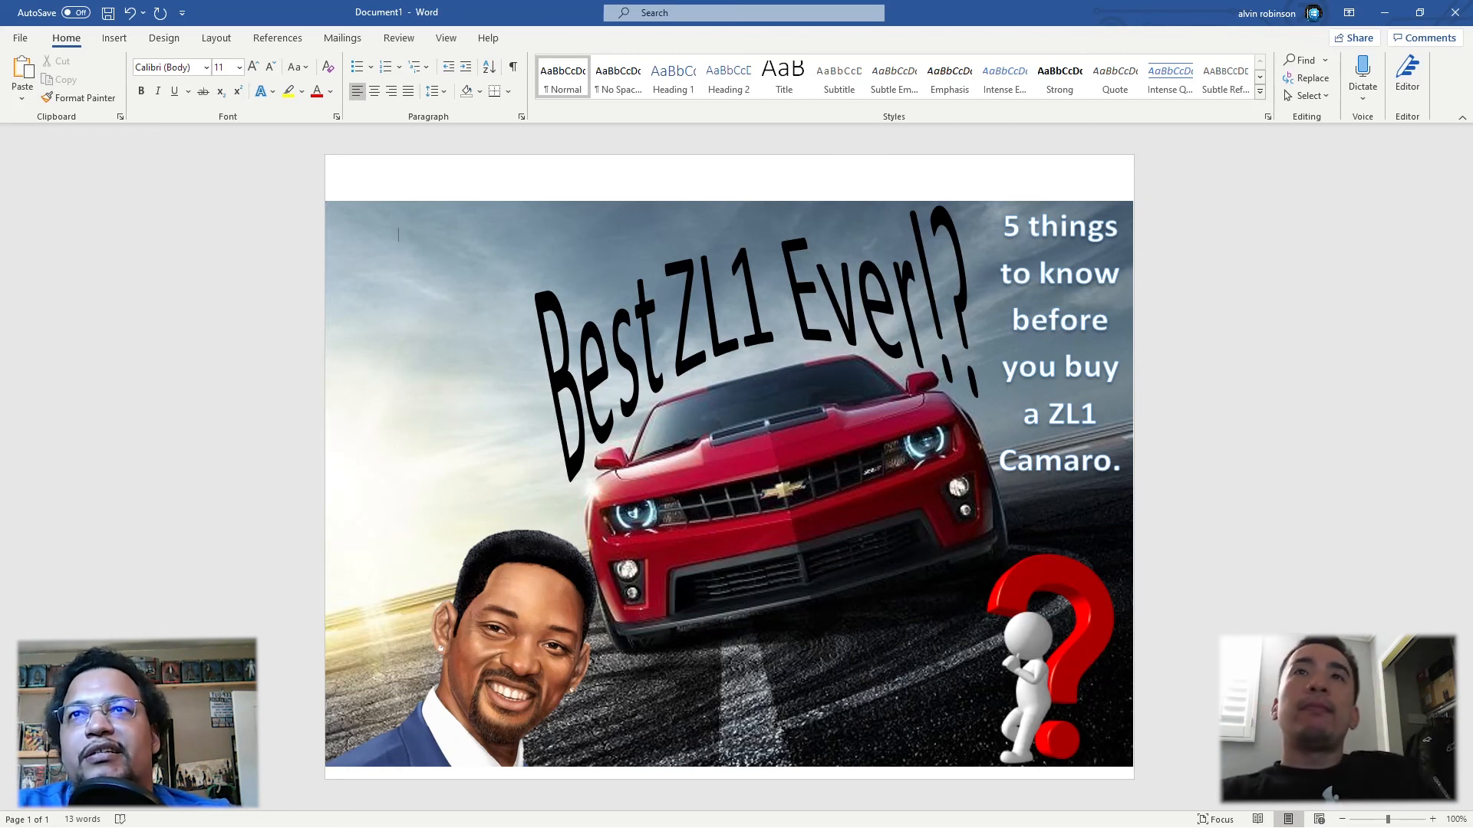
{"action": "key", "text": "ctrl+z"}
{"action": "key", "text": "Return"}
{"action": "key", "text": "Return"}
{"action": "key", "text": "Return"}
{"action": "key", "text": "Return"}
{"action": "key", "text": "Return"}
{"action": "key", "text": "Return"}
{"action": "key", "text": "Return"}
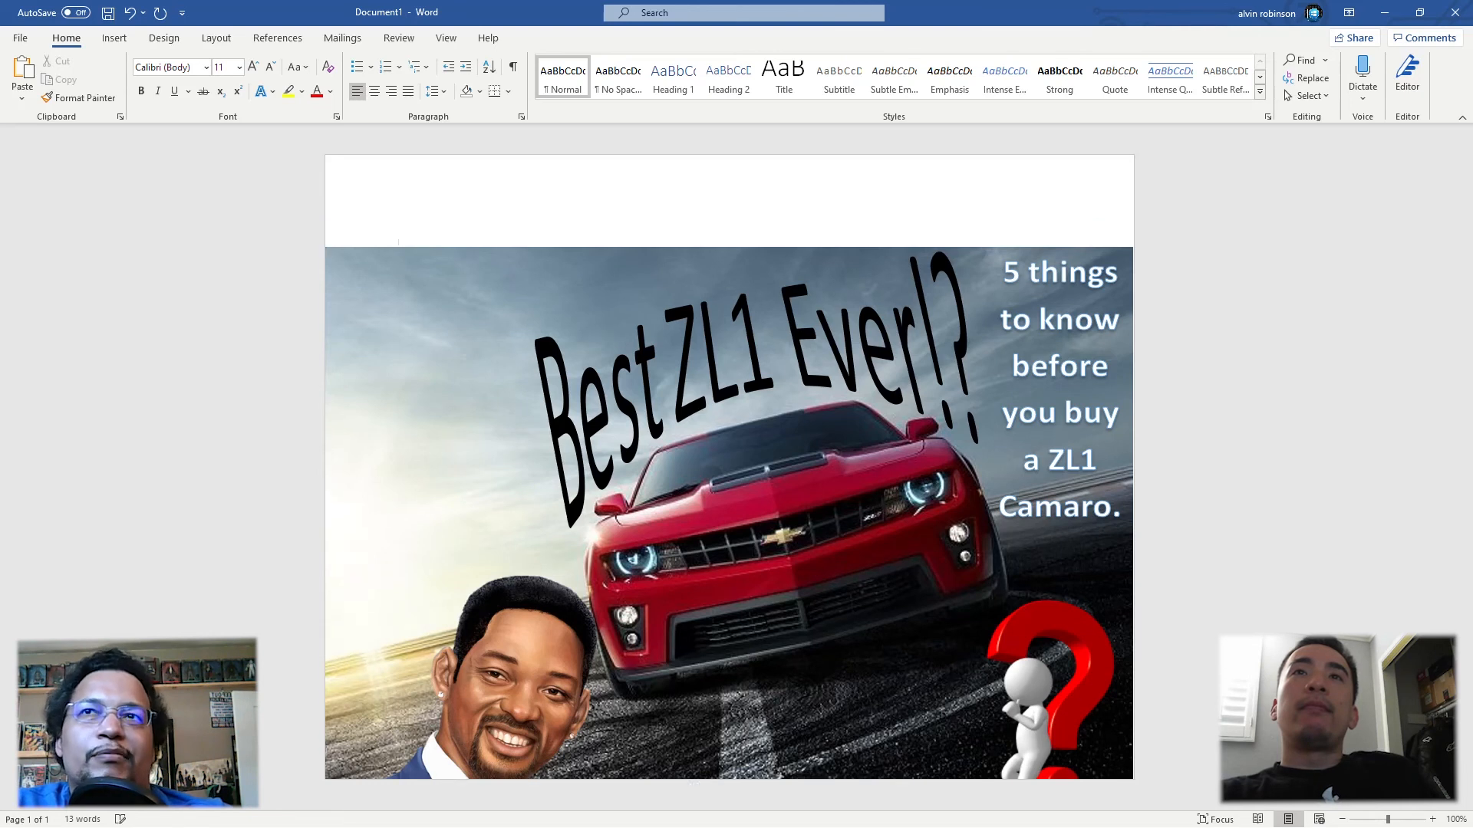
{"action": "key", "text": "Return"}
{"action": "key", "text": "Return"}
{"action": "key", "text": "Return"}
{"action": "key", "text": "Return"}
{"action": "key", "text": "Return"}
{"action": "key", "text": "Return"}
{"action": "key", "text": "Return"}
{"action": "key", "text": "Return"}
{"action": "key", "text": "Return"}
{"action": "key", "text": "Return"}
{"action": "key", "text": "Return"}
{"action": "key", "text": "Return"}
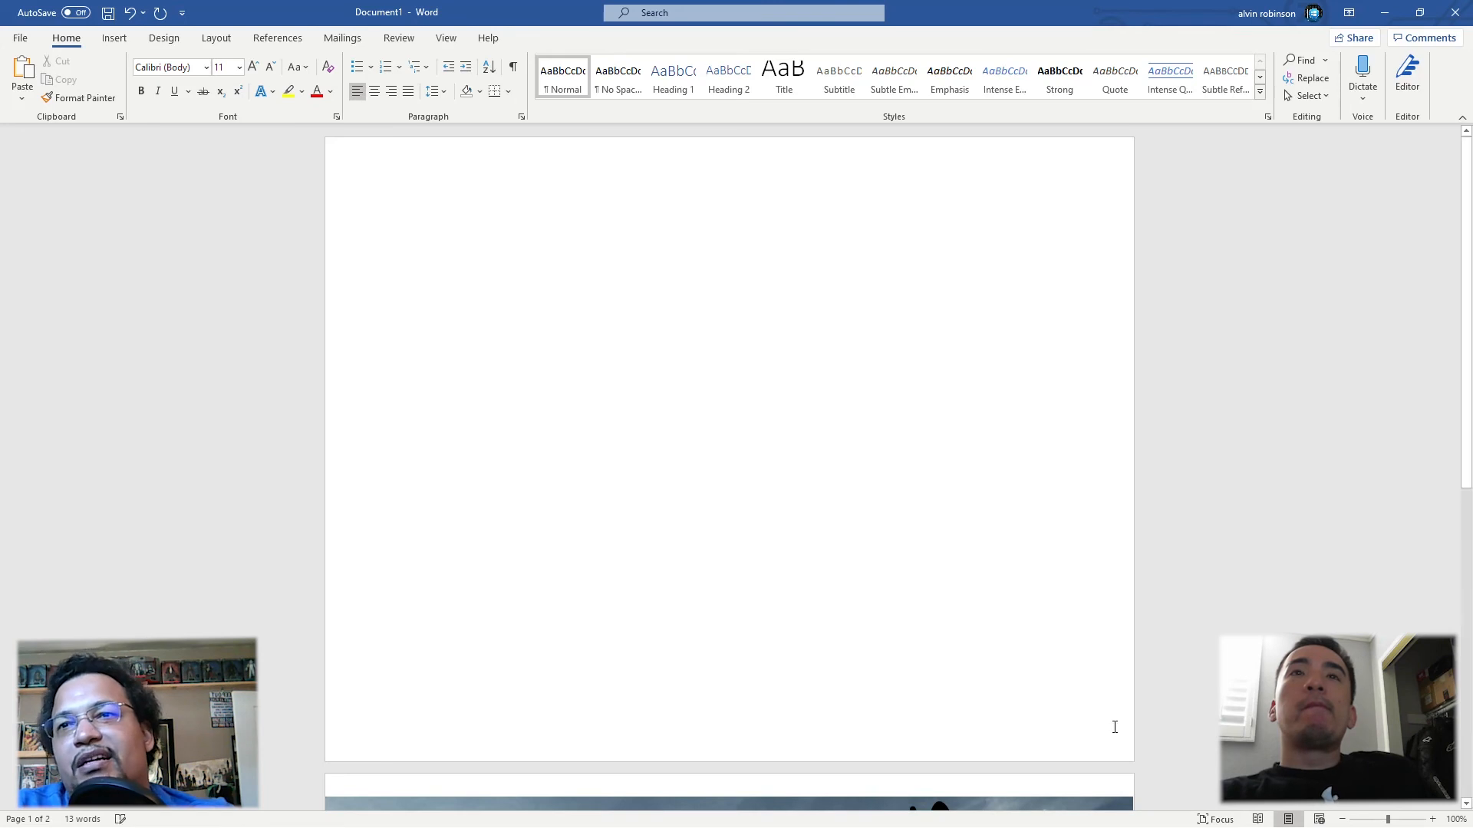
Step: Switch to Snipping Tool and capture the entire enlarged thumbnail on the second page, from corner to corner of the photo
{"action": "scroll", "coordinate": [1114, 726], "scroll_direction": "down", "scroll_amount": 10}
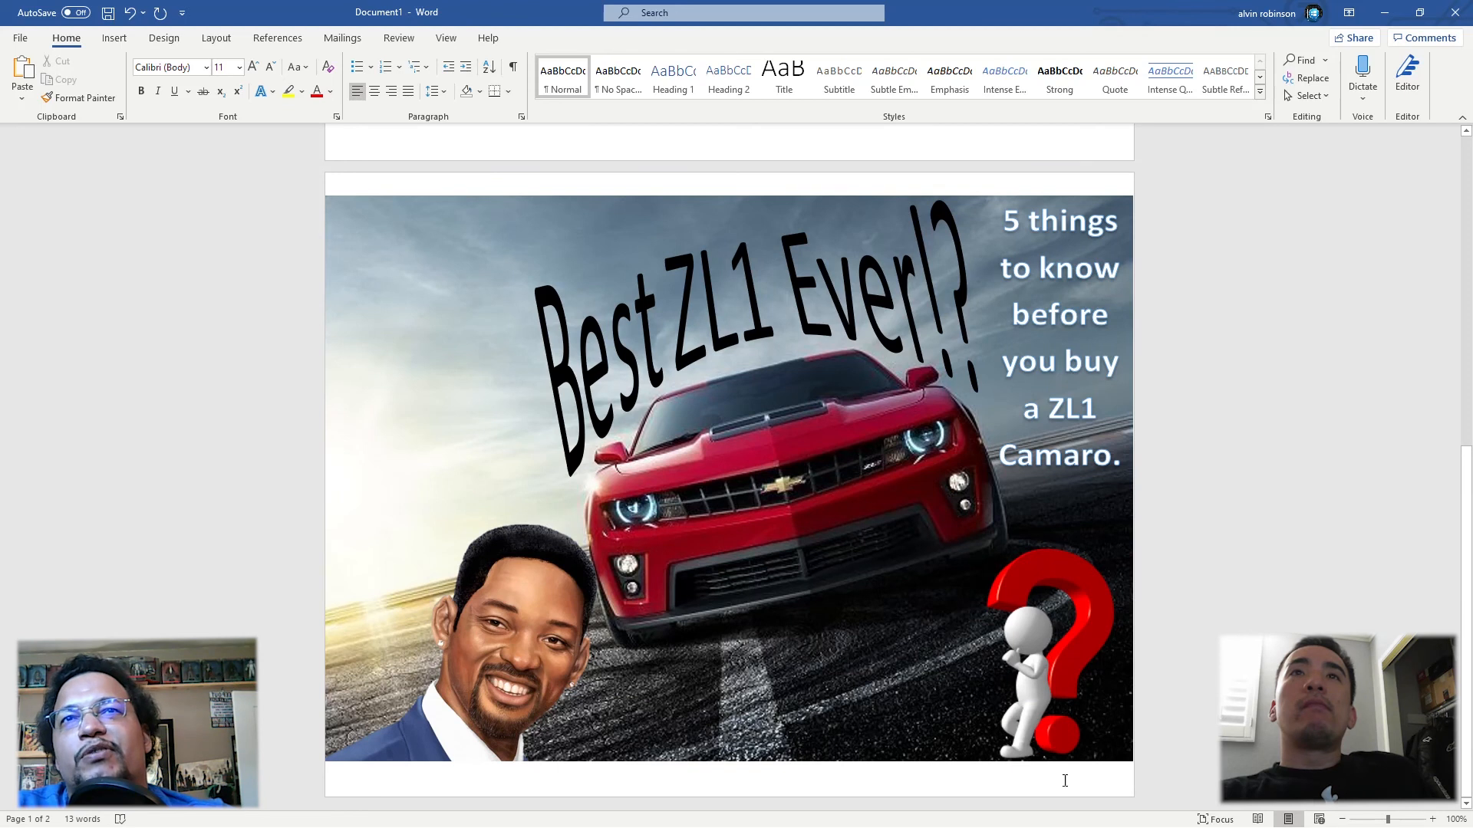
{"action": "left_click", "coordinate": [1432, 819]}
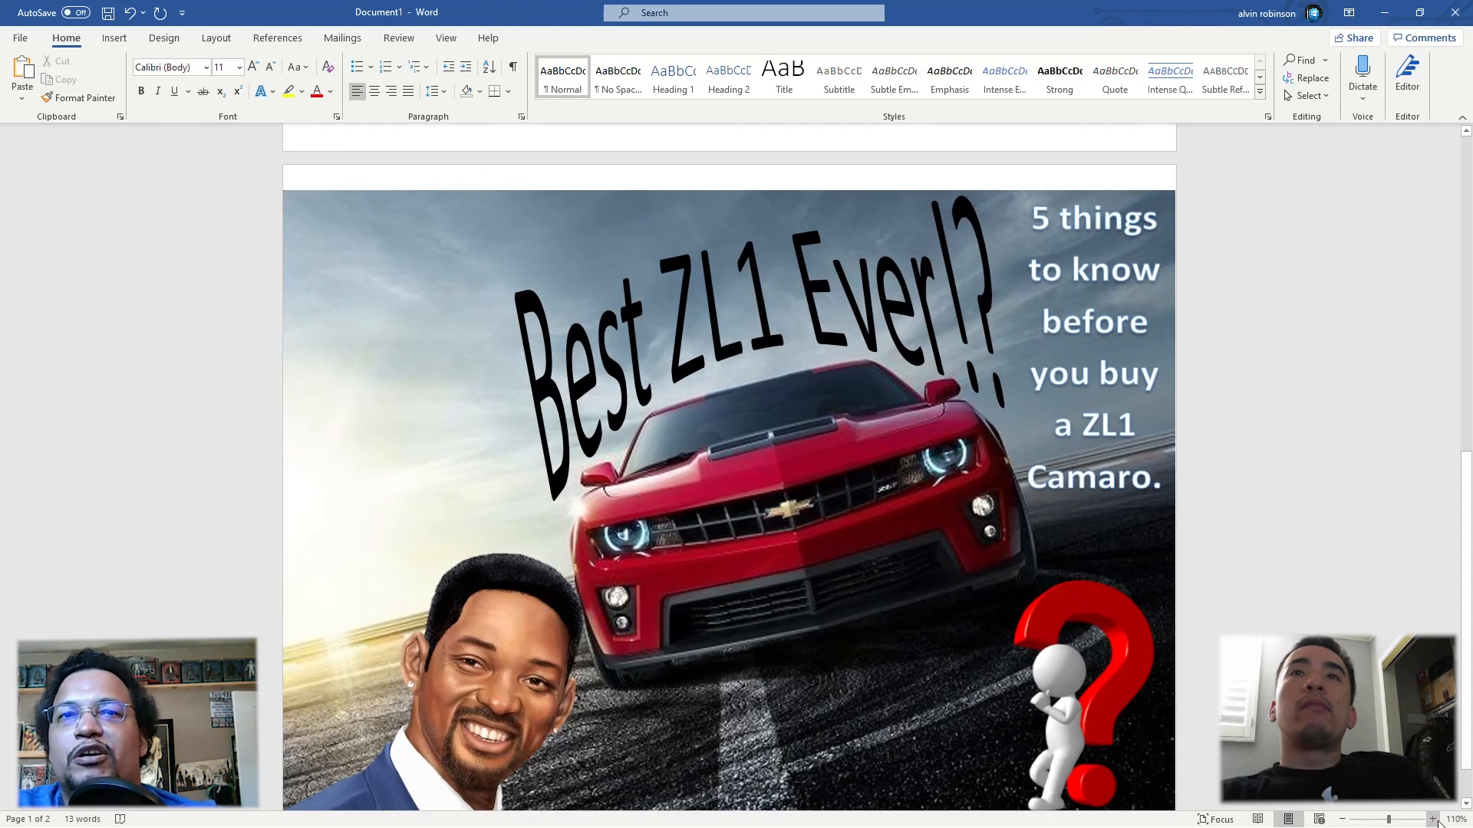
{"action": "scroll", "coordinate": [1250, 564], "scroll_direction": "down", "scroll_amount": 1}
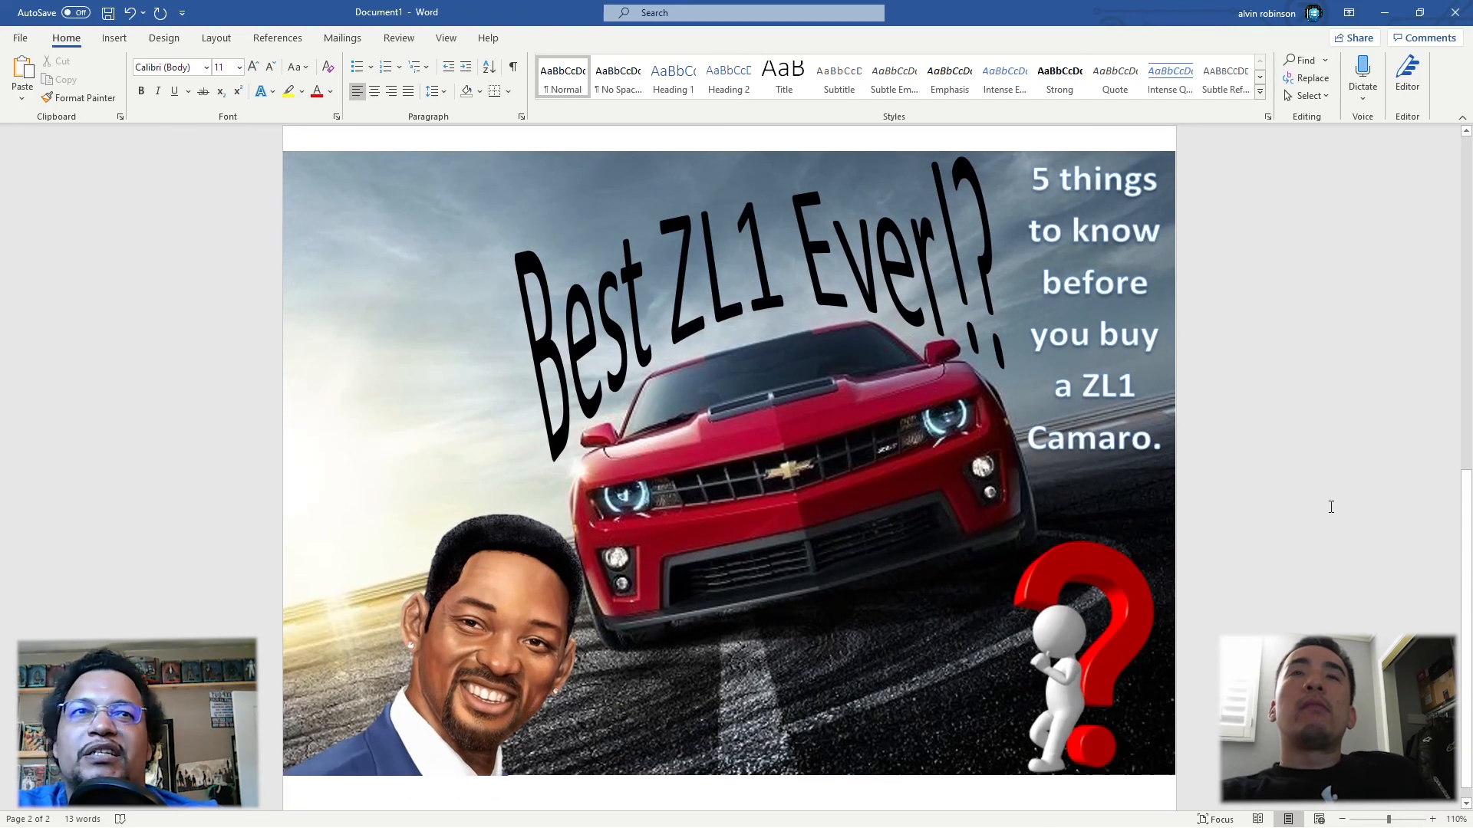
{"action": "key", "text": "super"}
{"action": "type", "text": "snip"}
{"action": "key", "text": "Return"}
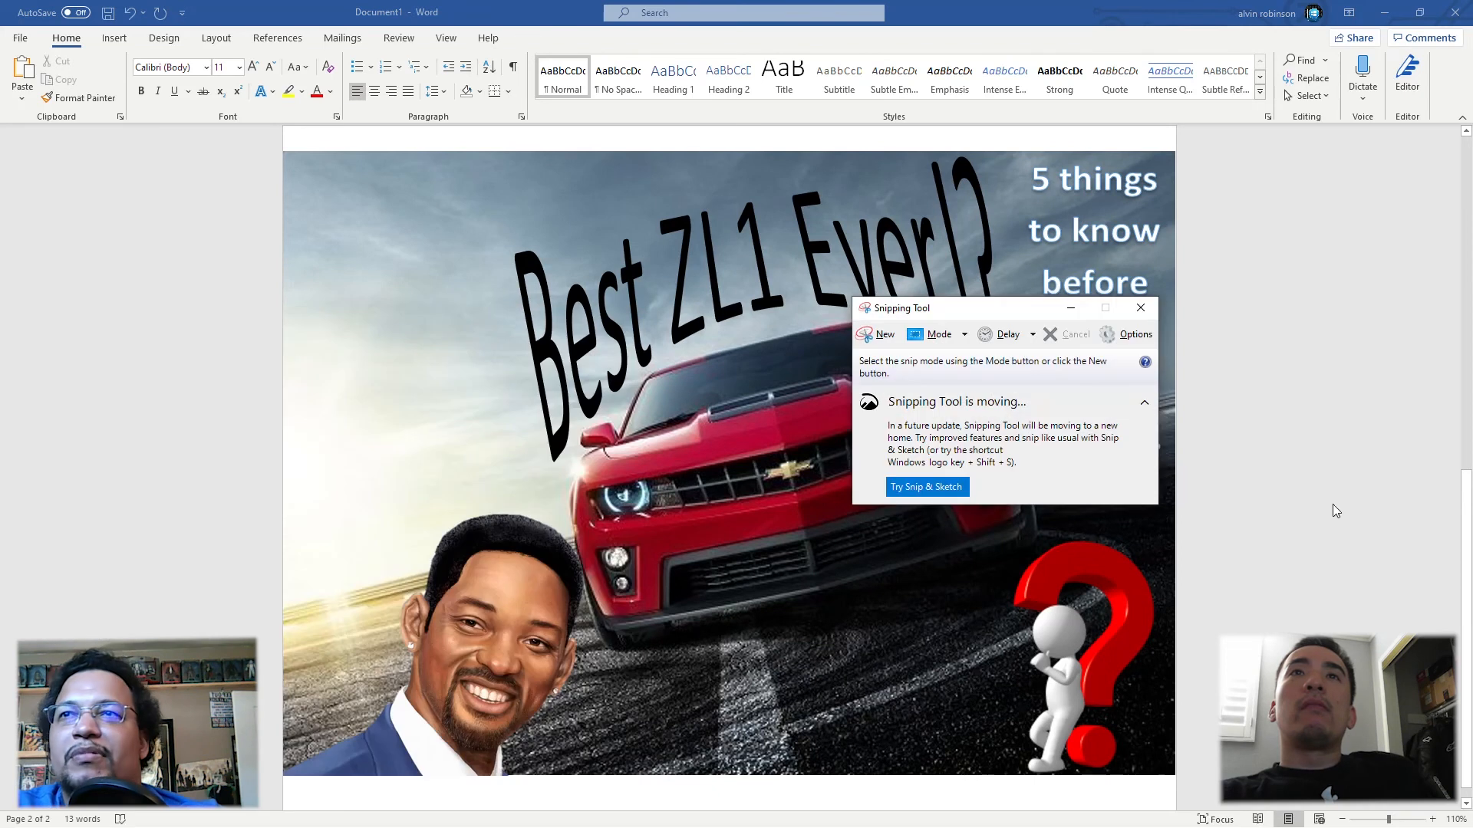
{"action": "left_click", "coordinate": [882, 336]}
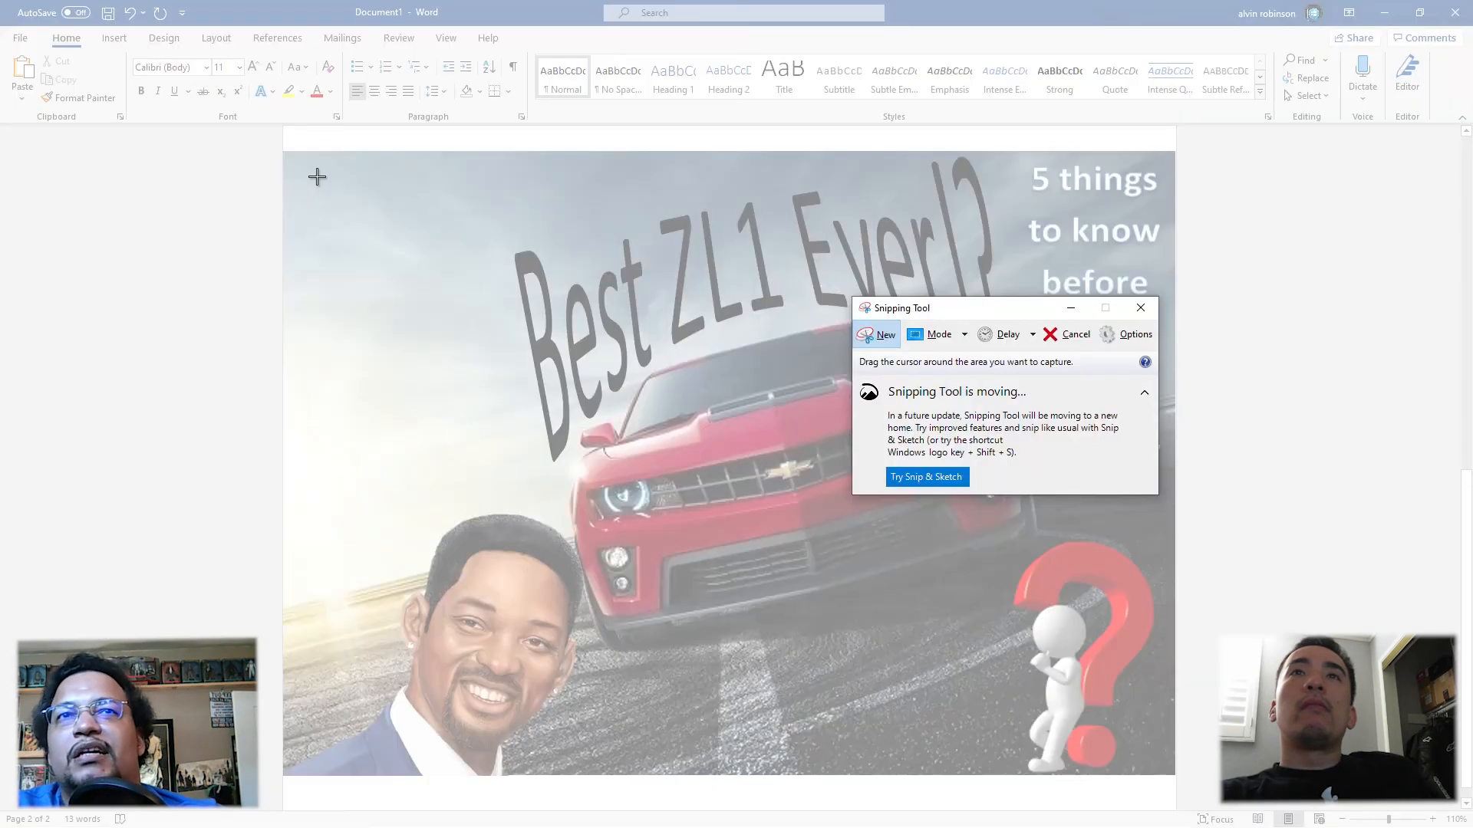
{"action": "left_click_drag", "start_coordinate": [284, 153], "coordinate": [1172, 775]}
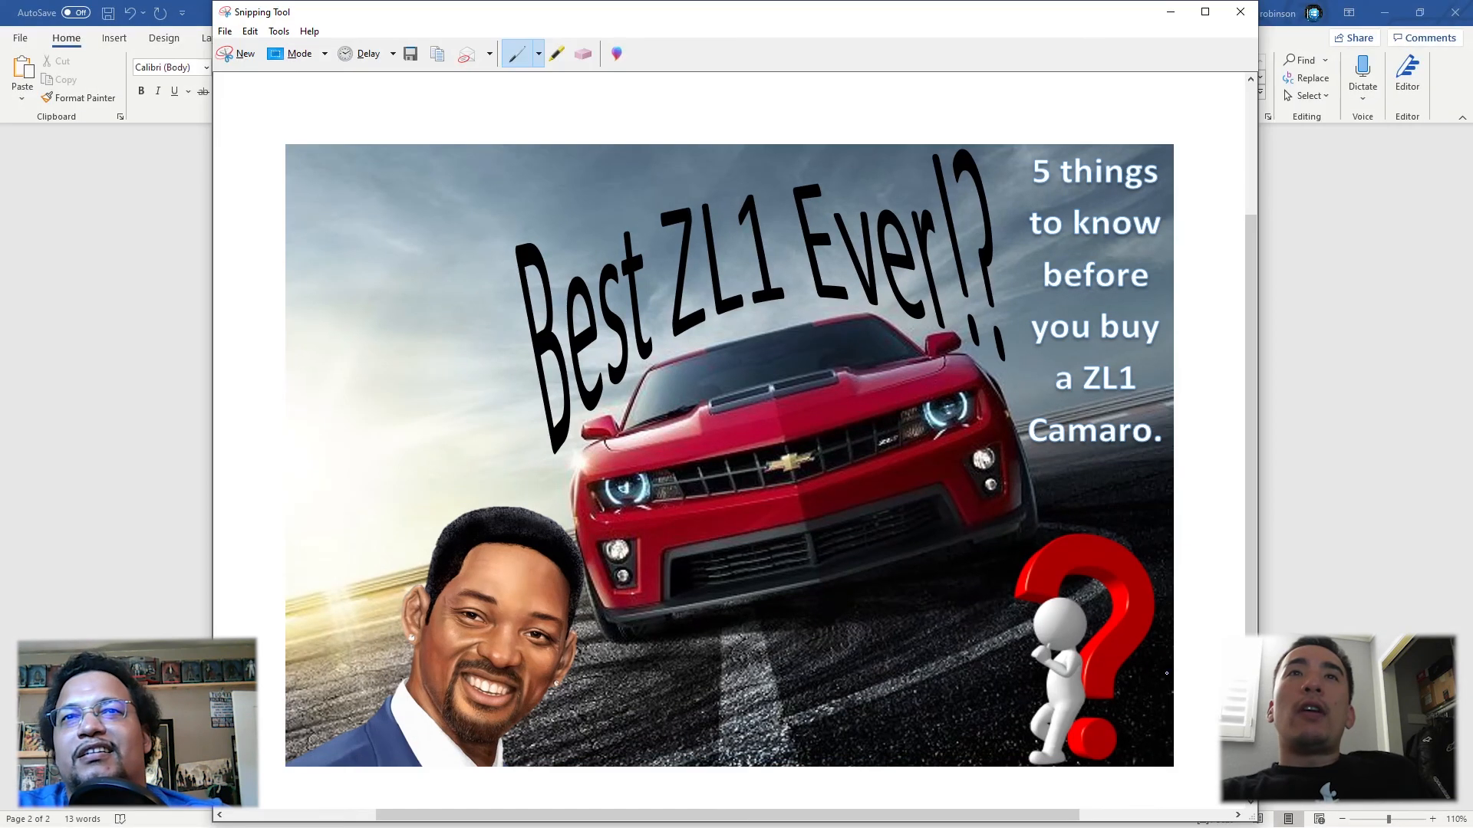
Step: Review the snip's save, send and print options, and close Snipping Tool without saving the snip
{"action": "left_click", "coordinate": [224, 31]}
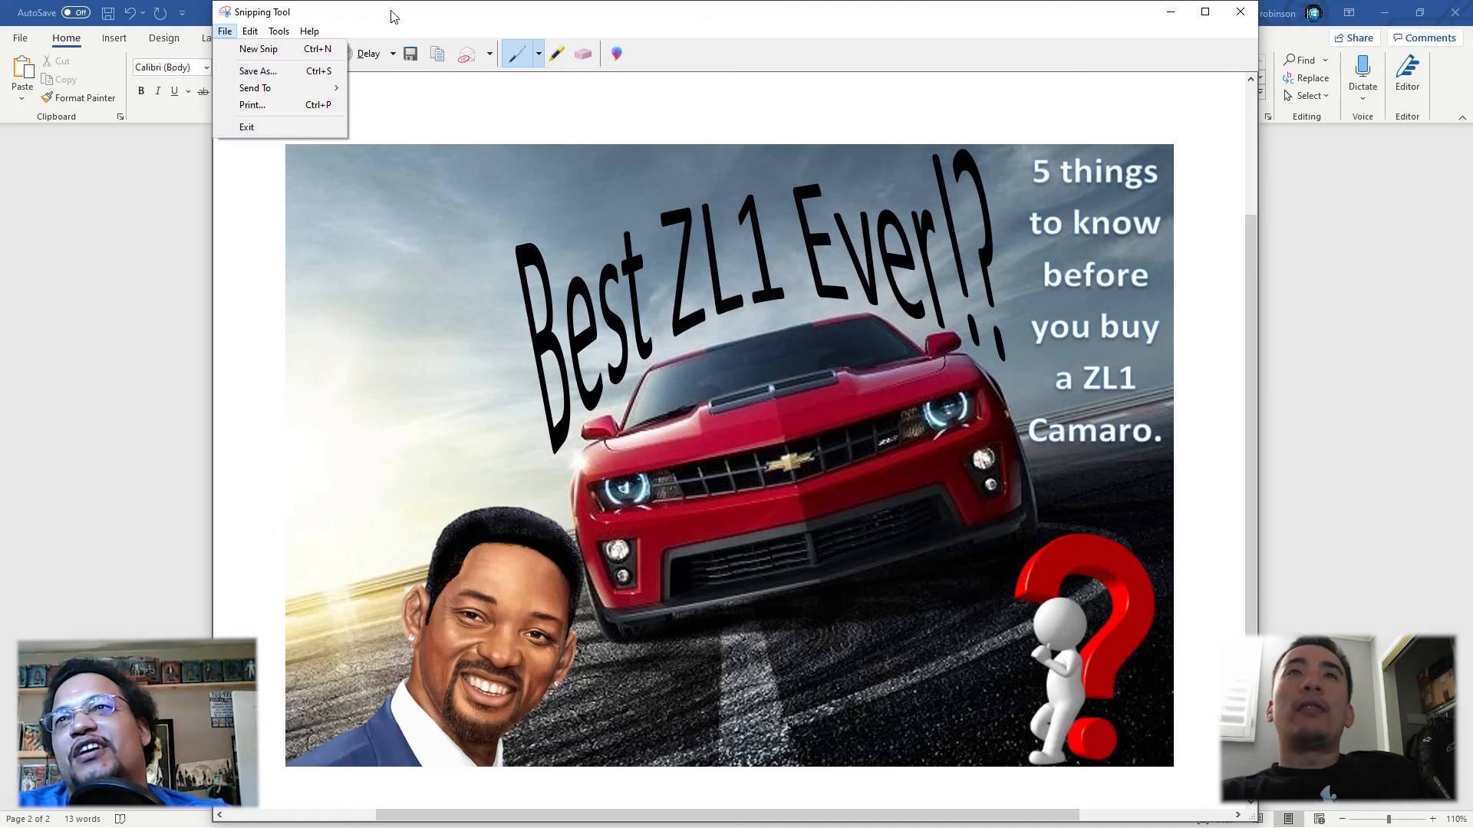
{"action": "left_click", "coordinate": [570, 12]}
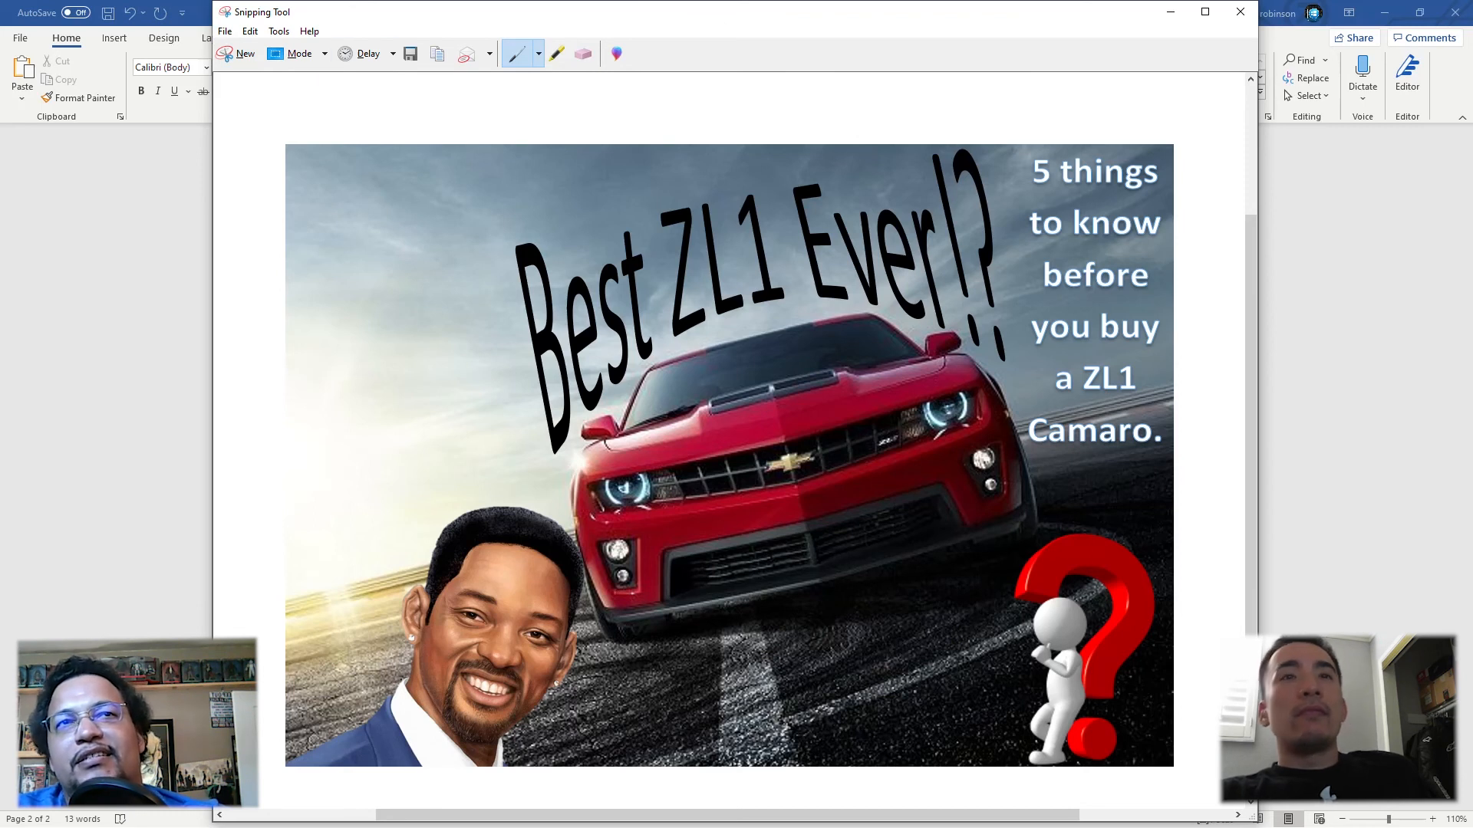
{"action": "left_click", "coordinate": [1246, 21]}
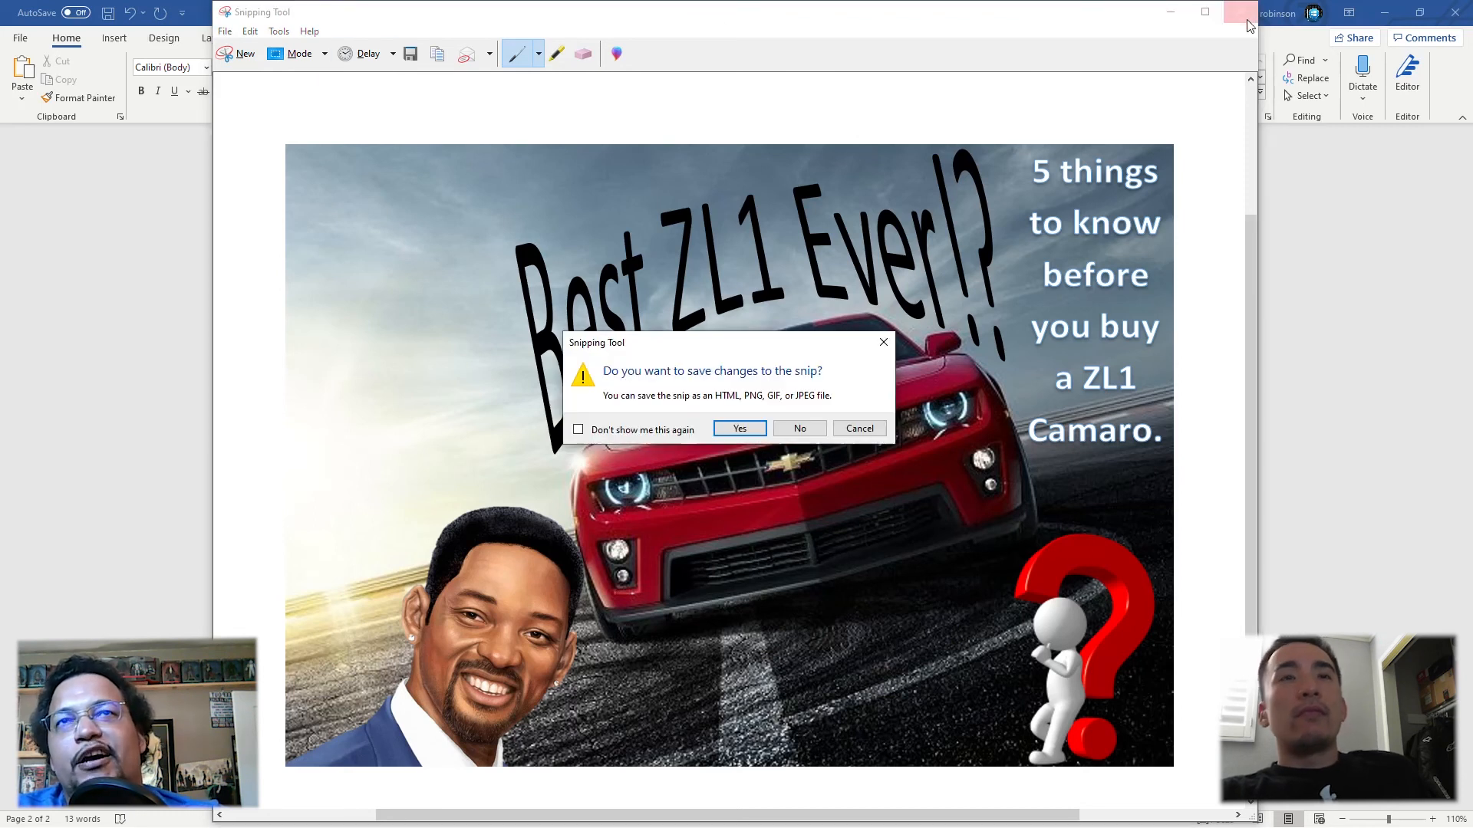
{"action": "left_click", "coordinate": [799, 428]}
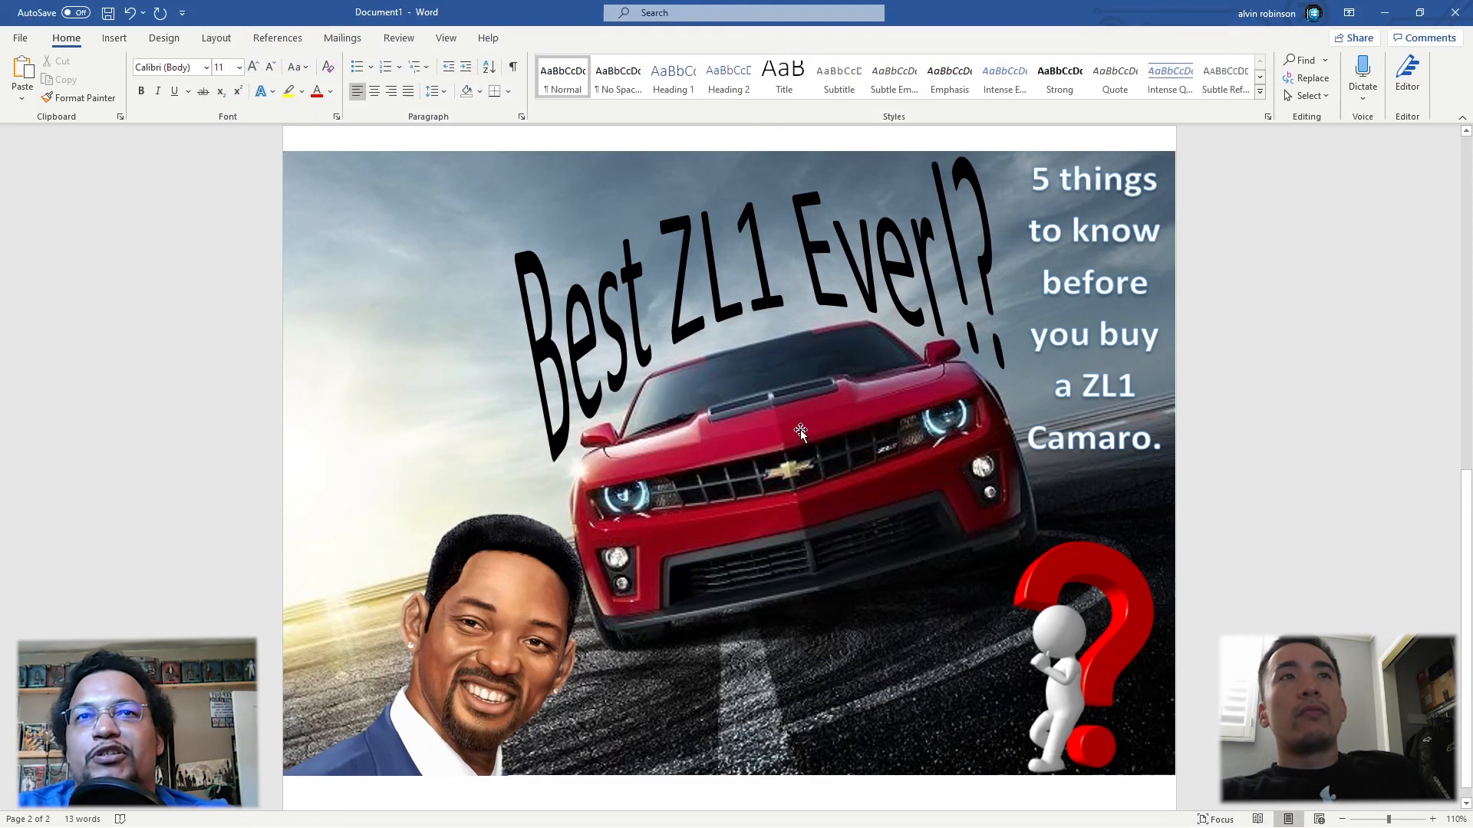
Step: Close the thumbnail document without saving it
{"action": "left_click", "coordinate": [1455, 12]}
{"action": "left_click", "coordinate": [809, 514]}
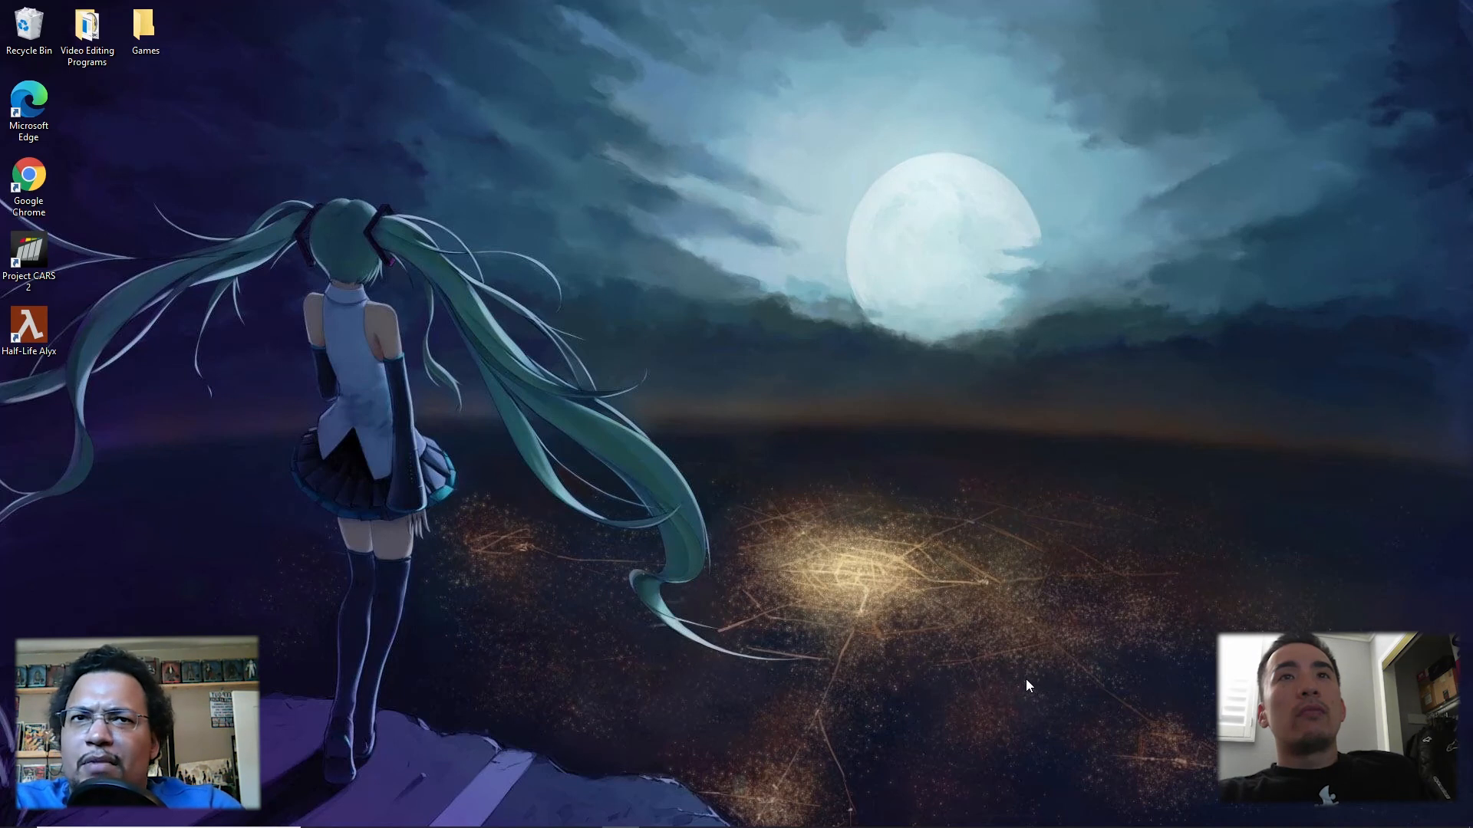
{"action": "mouse_move", "coordinate": [656, 826]}
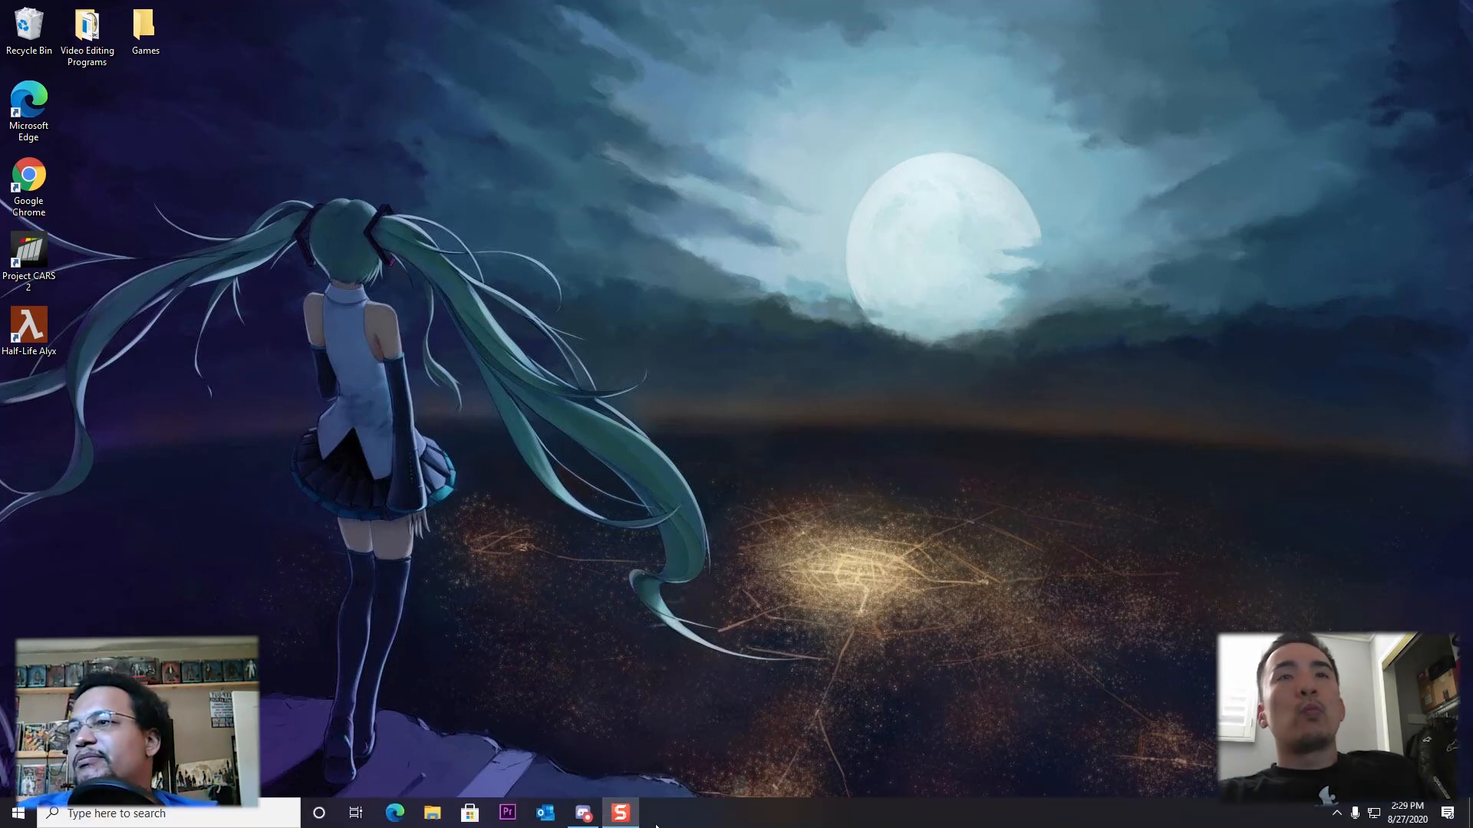